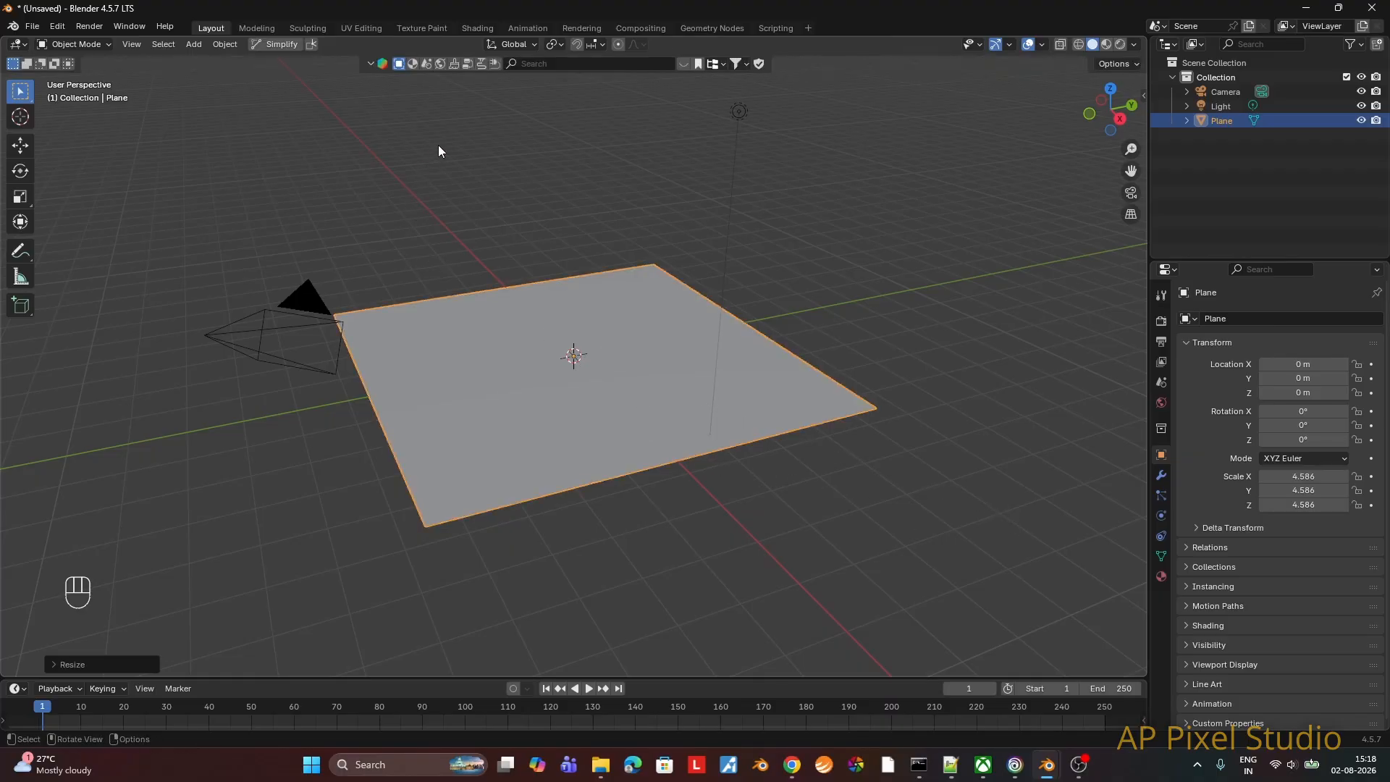
Step: Search the online asset library for "grass" and filter the results to list free assets first
left_click(544, 64)
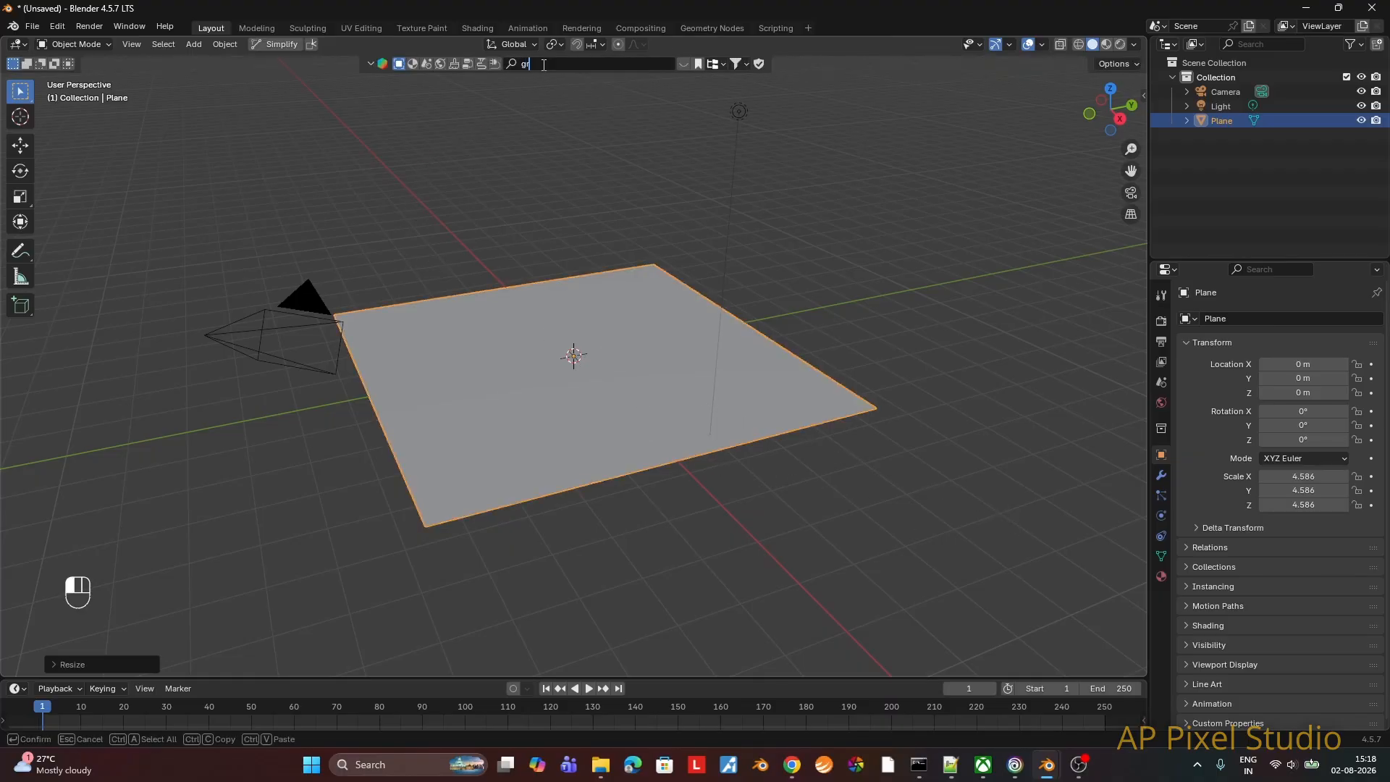
type("grass")
key("Return")
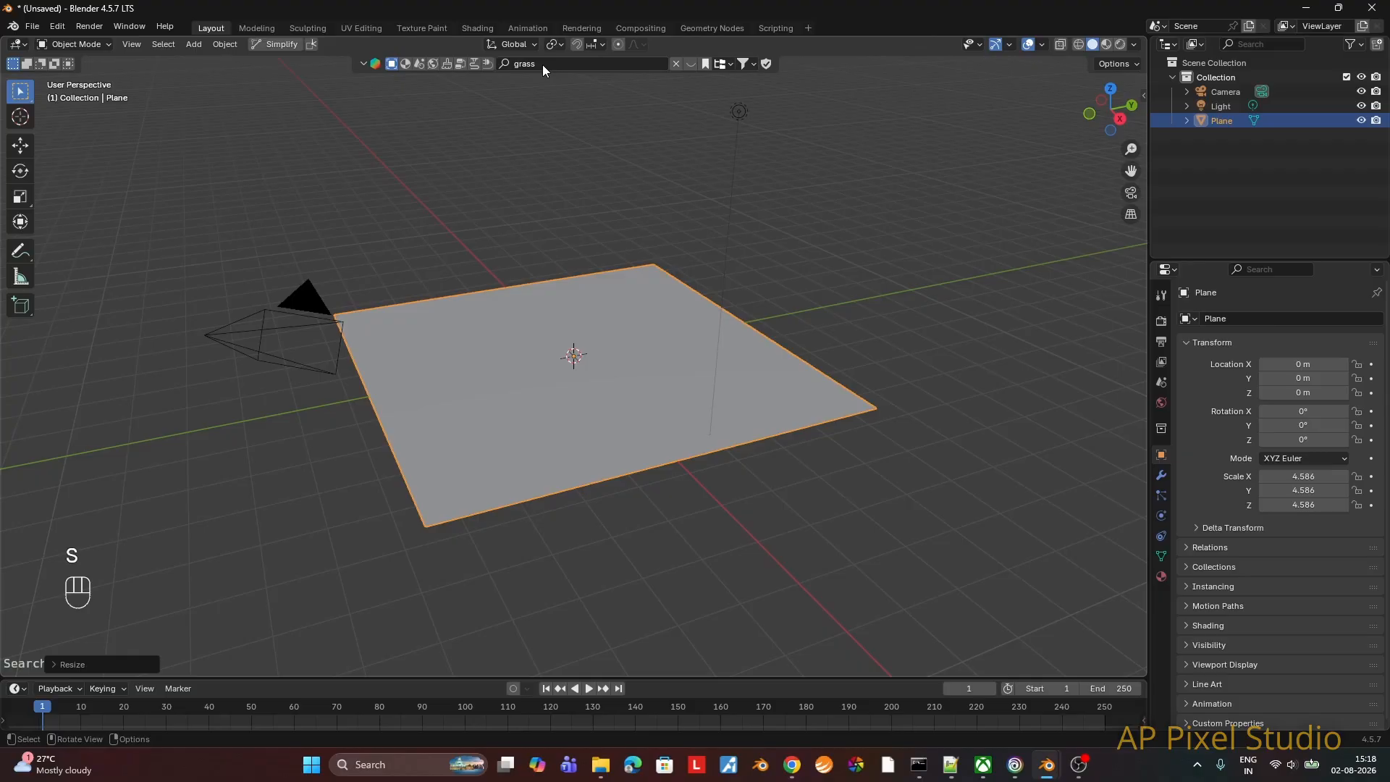
left_click(754, 63)
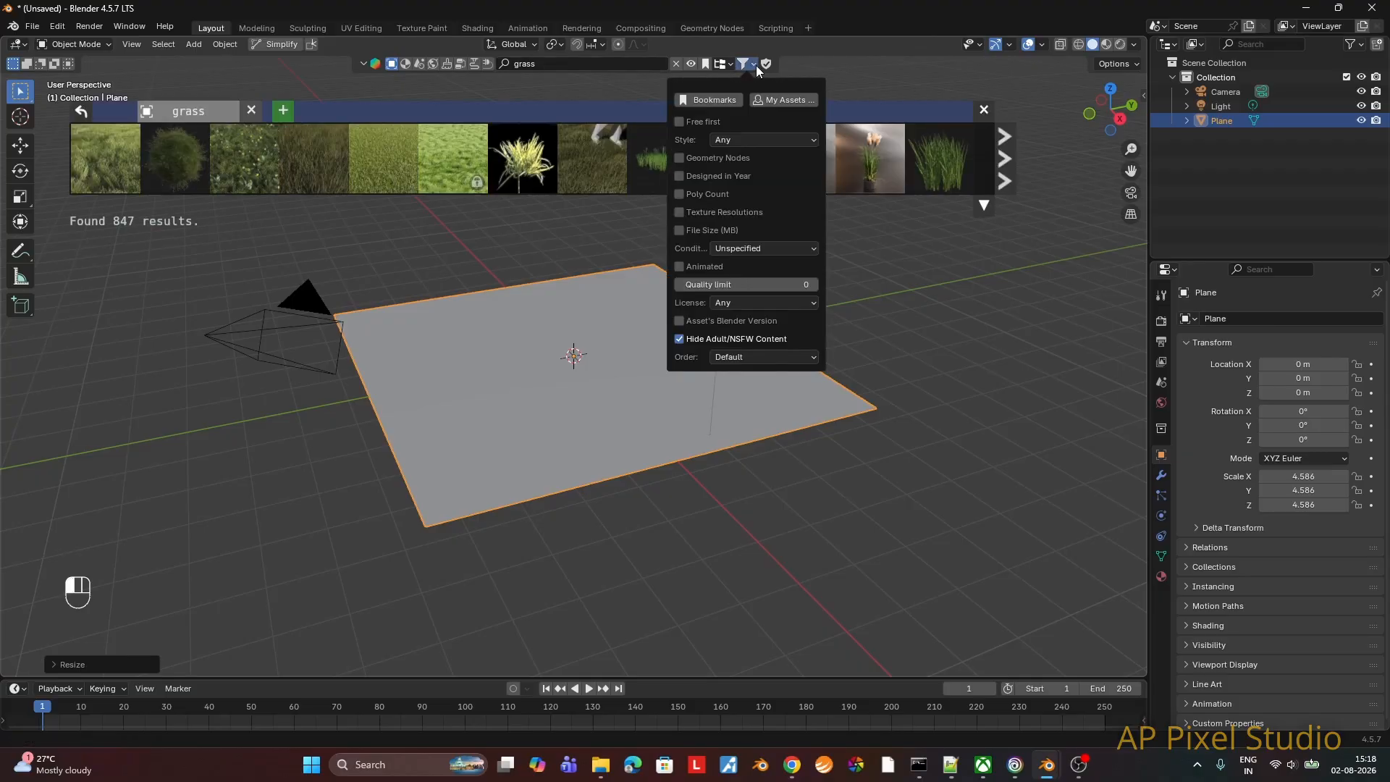
left_click(682, 123)
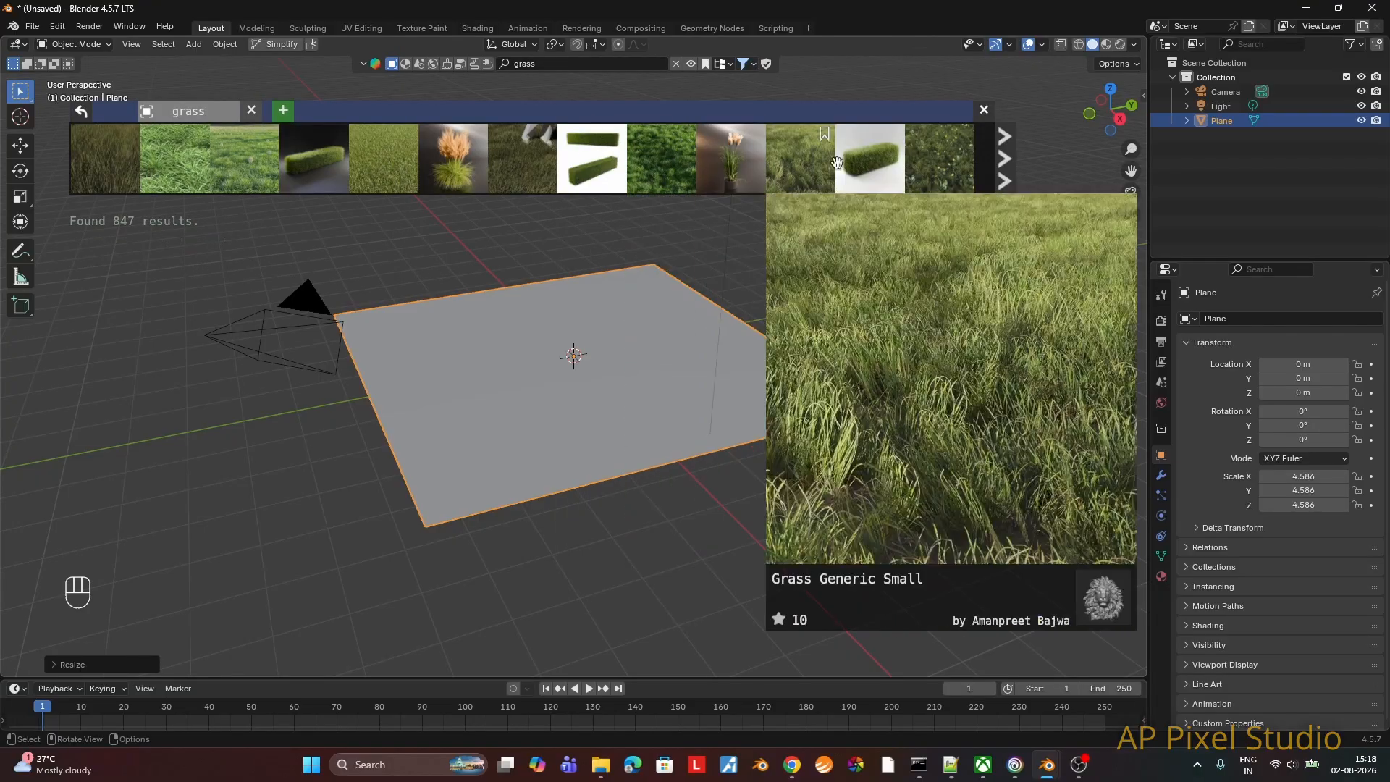
Step: Find the Low Poly Basic Grass Elements asset further along the results and add it to the scene
left_click(1003, 159)
left_click(1001, 159)
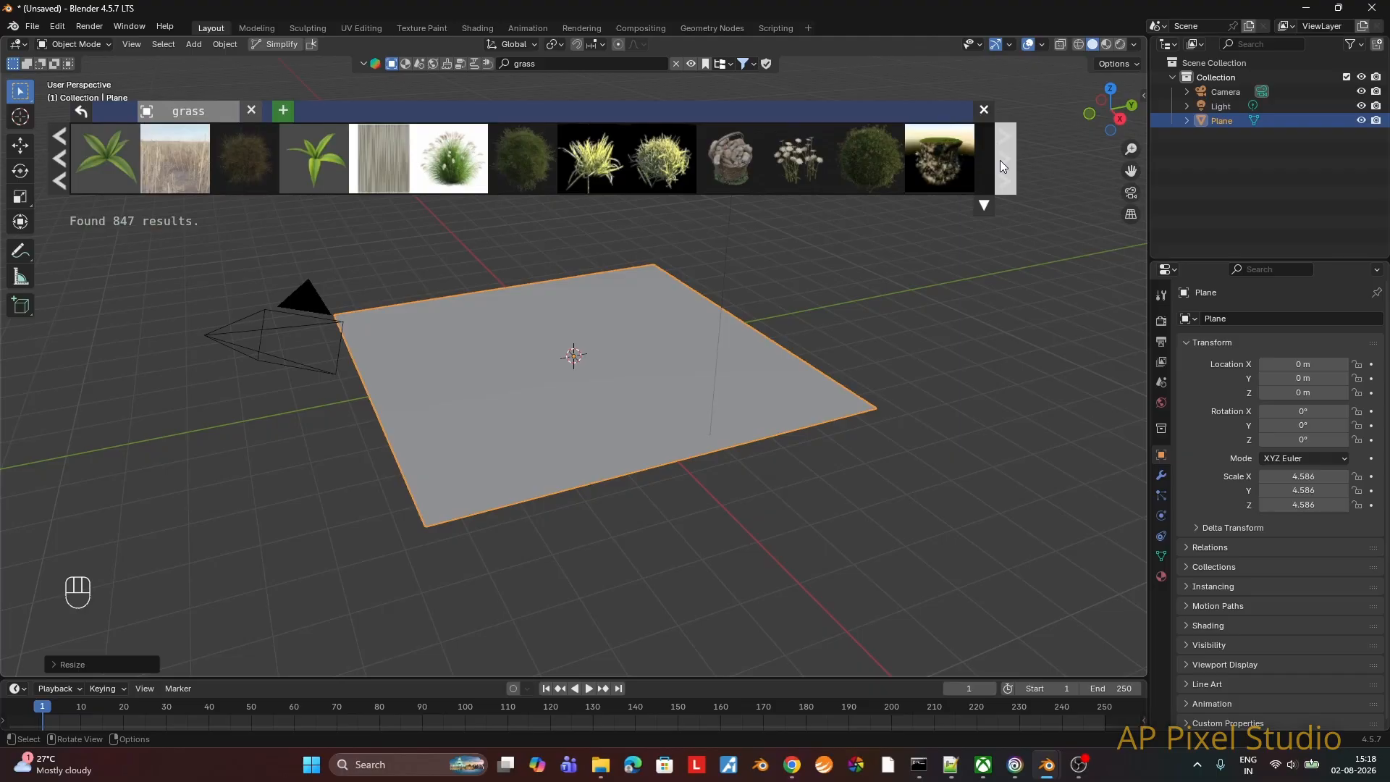
left_click(1001, 159)
mouse_move(172, 162)
left_click_drag(172, 163, 717, 355)
Step: Move the Low Poly Basic Grass Elements off the plane to about -7.04 m along the X axis
left_click(1237, 107)
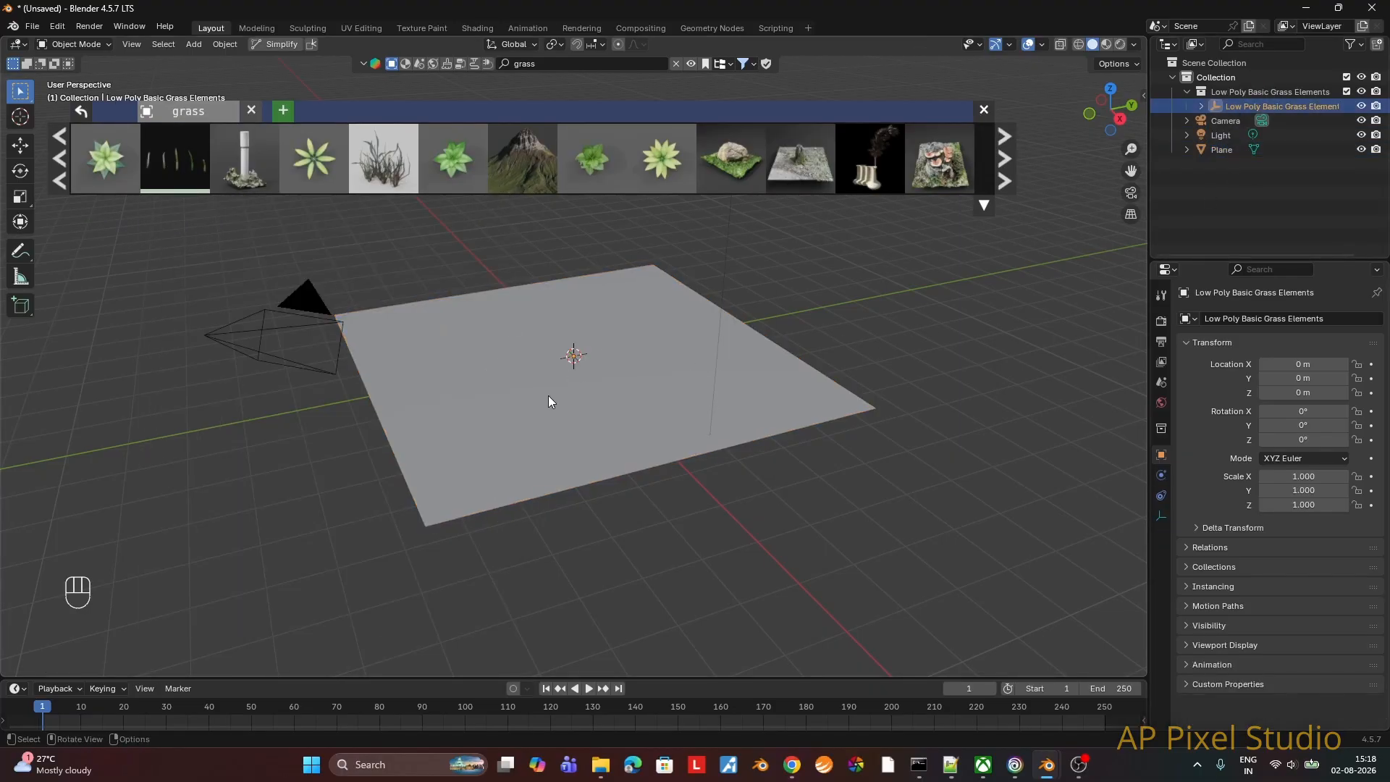
key("g")
key("y")
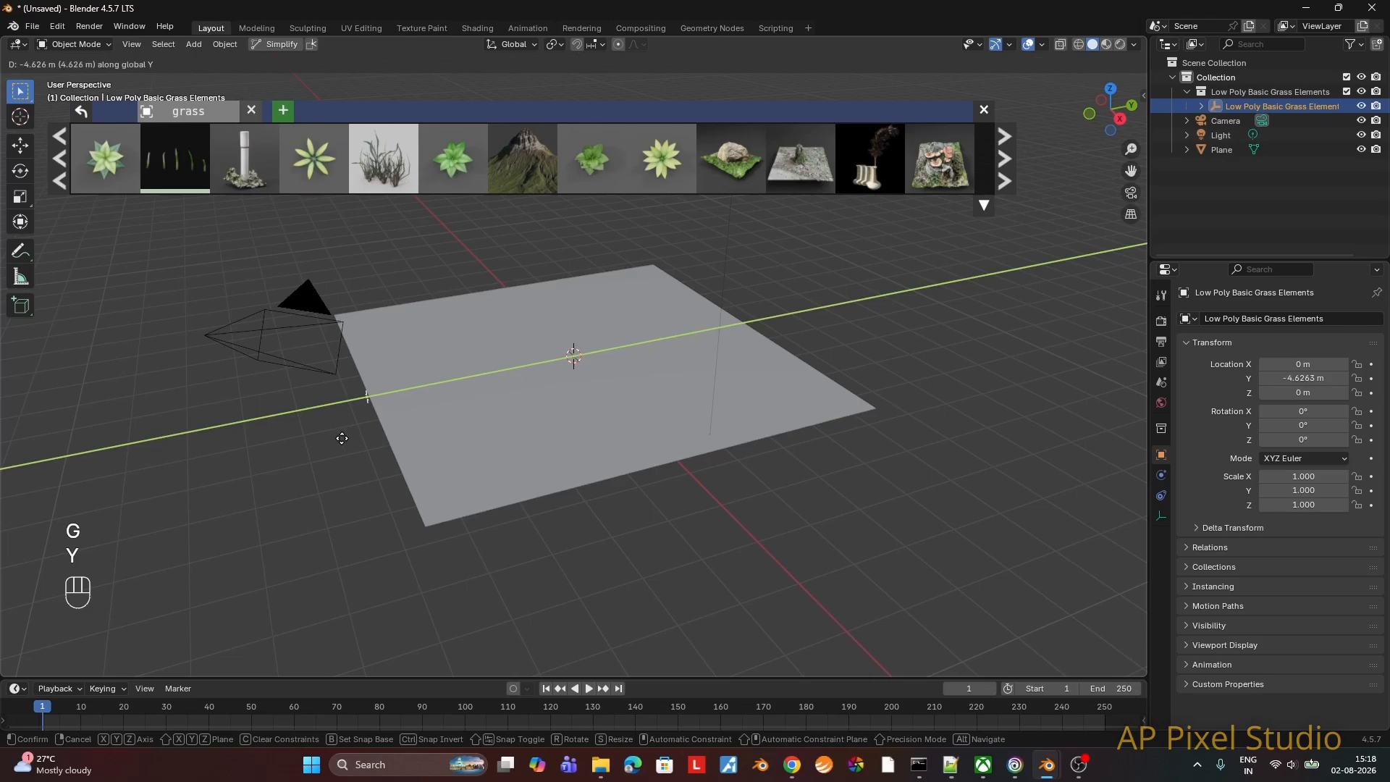
key("x")
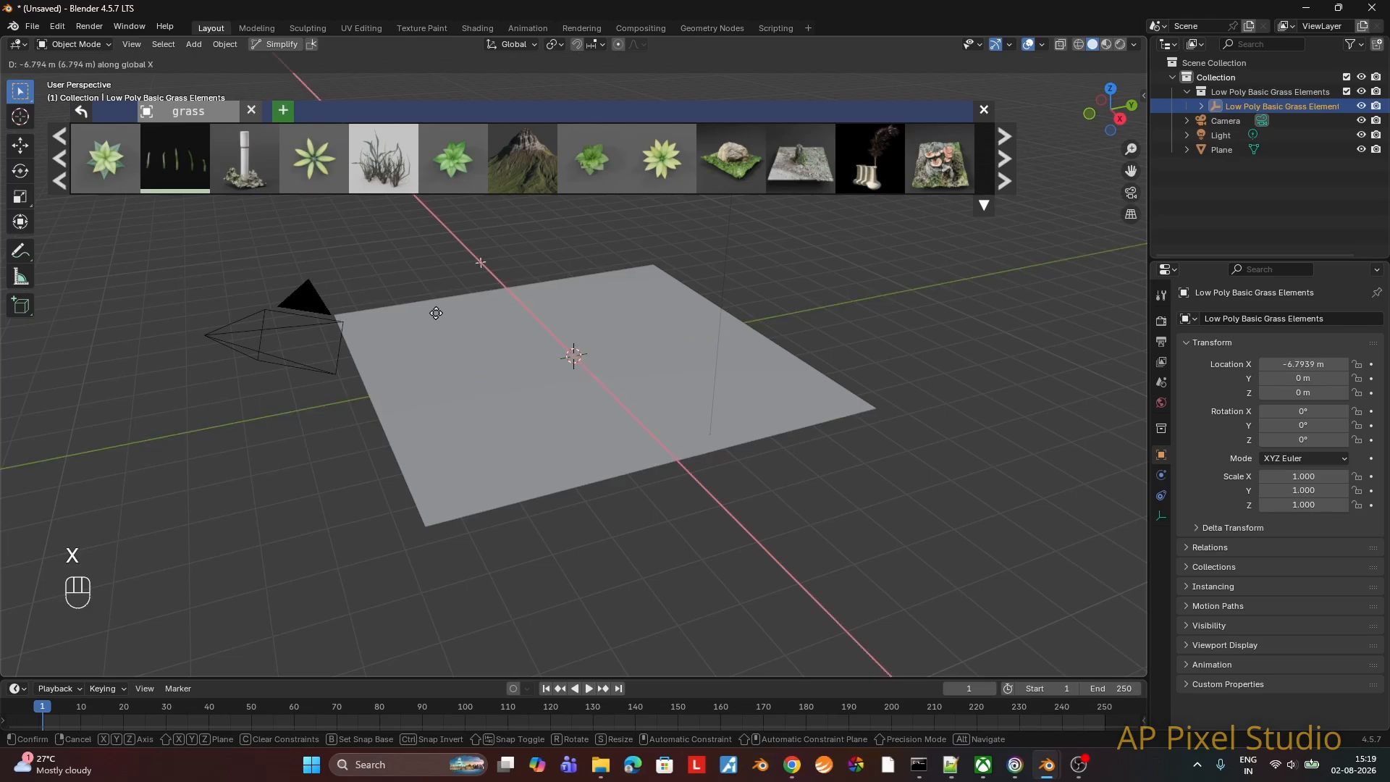
left_click(439, 310)
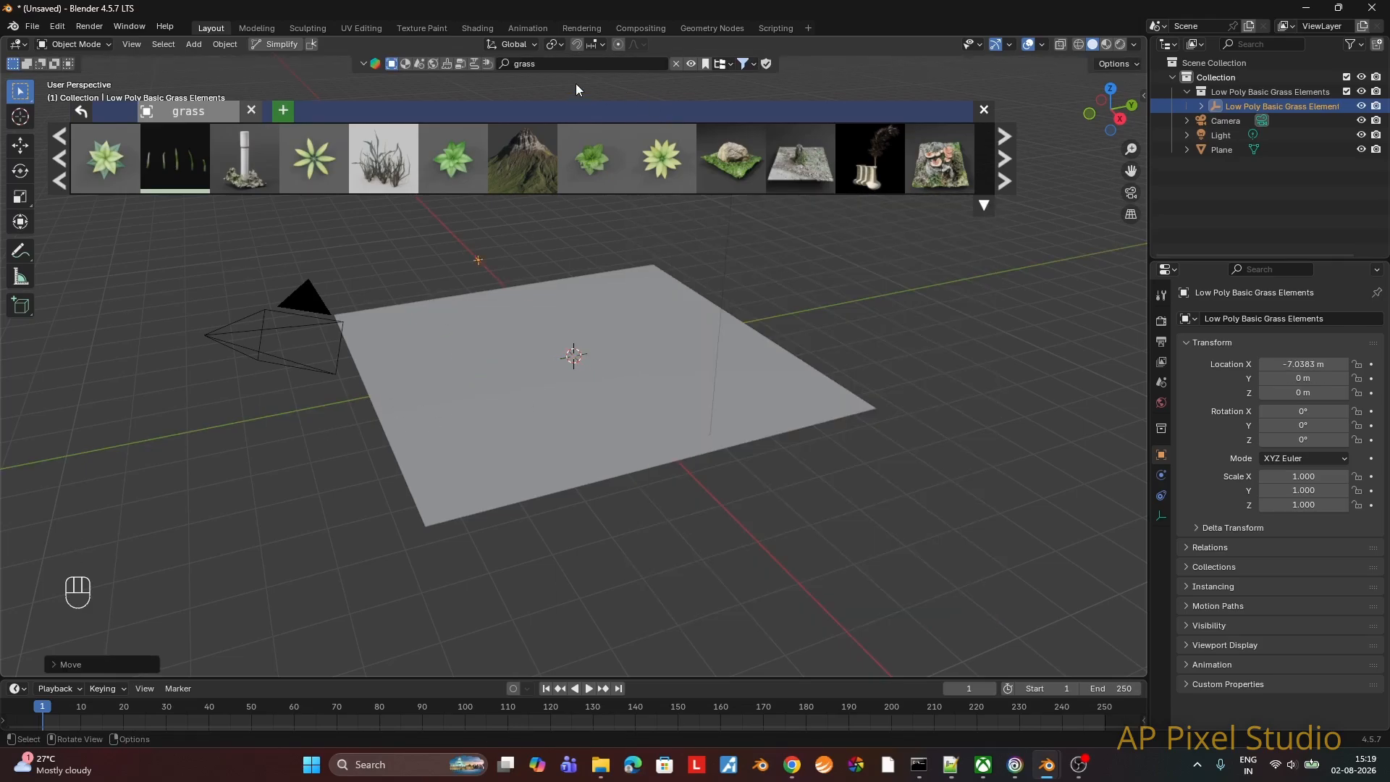
Step: Search the asset library for "sword" and add the Medieval sword to the scene
left_click(519, 63)
key("ctrl+a")
type("sword")
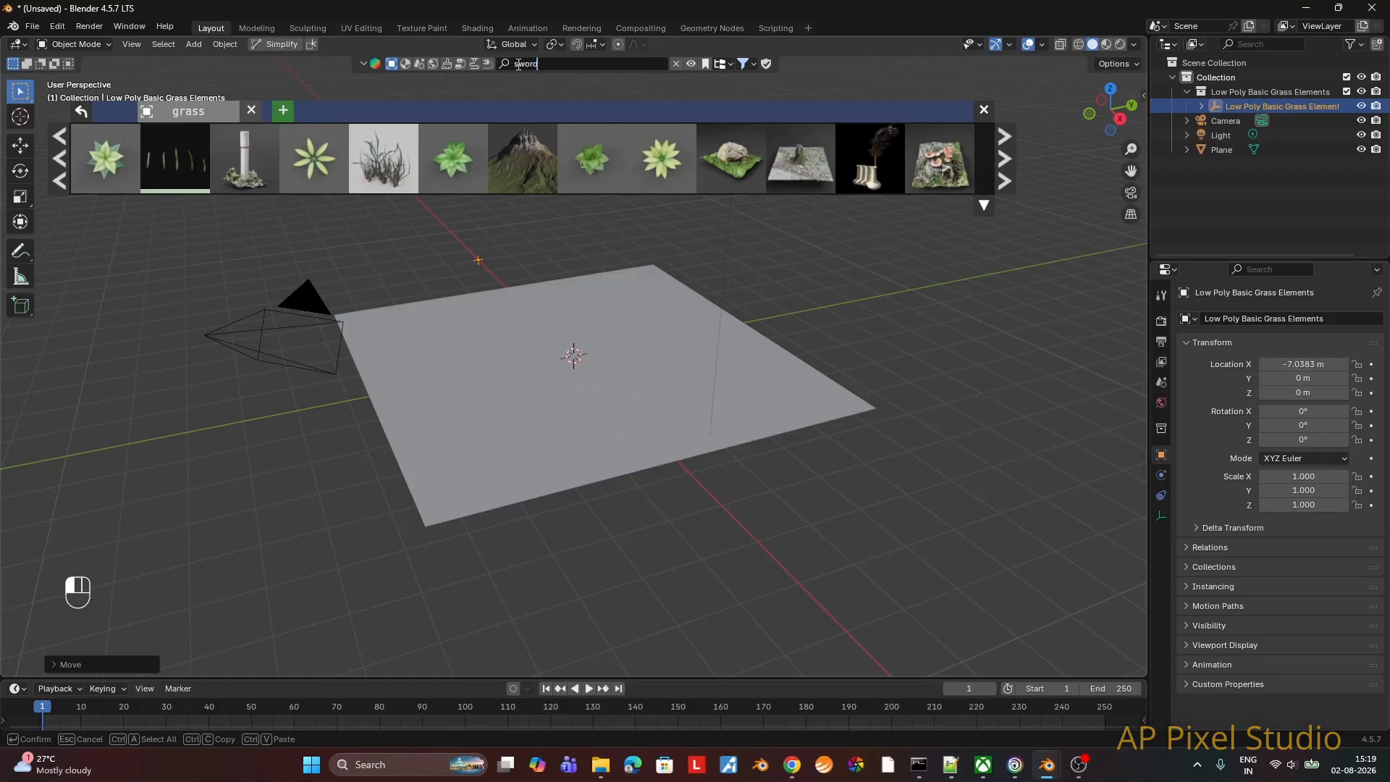
key("Return")
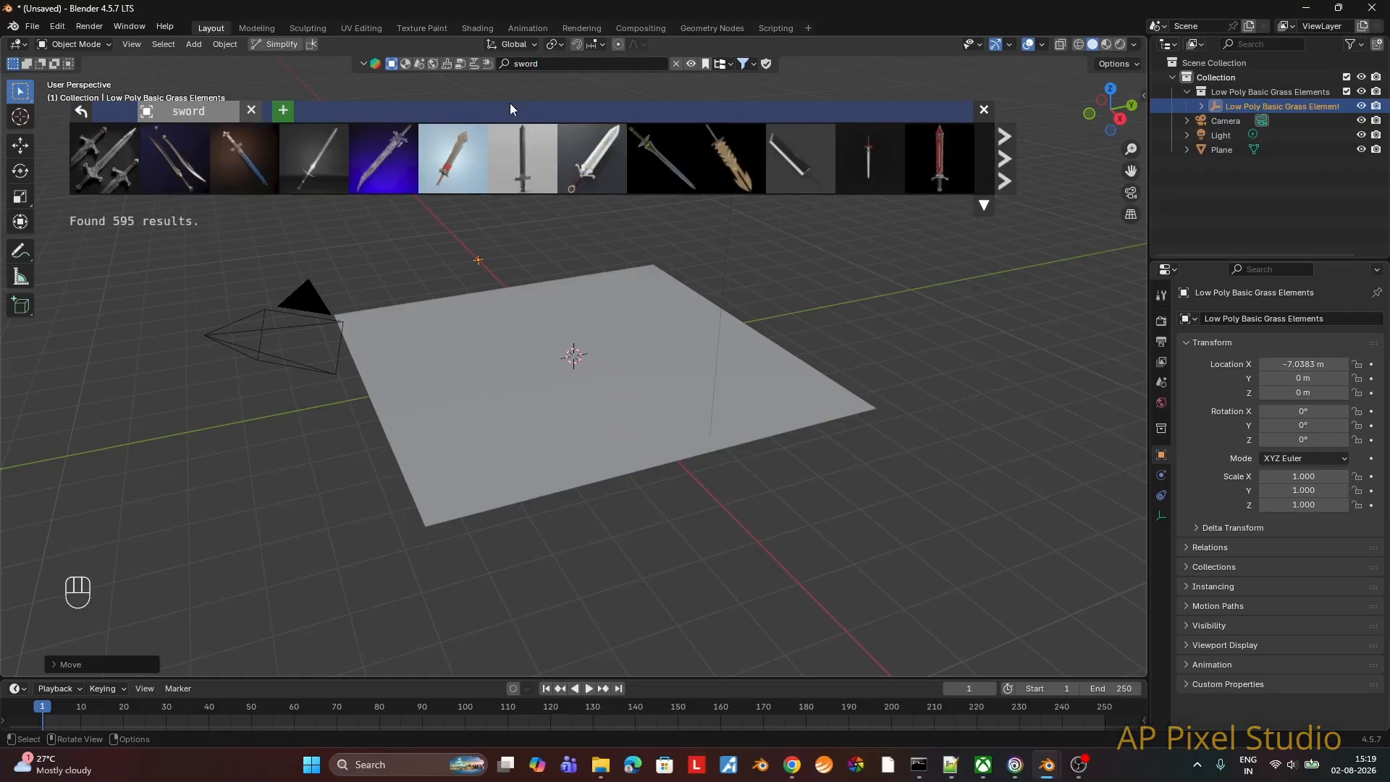
mouse_move(412, 174)
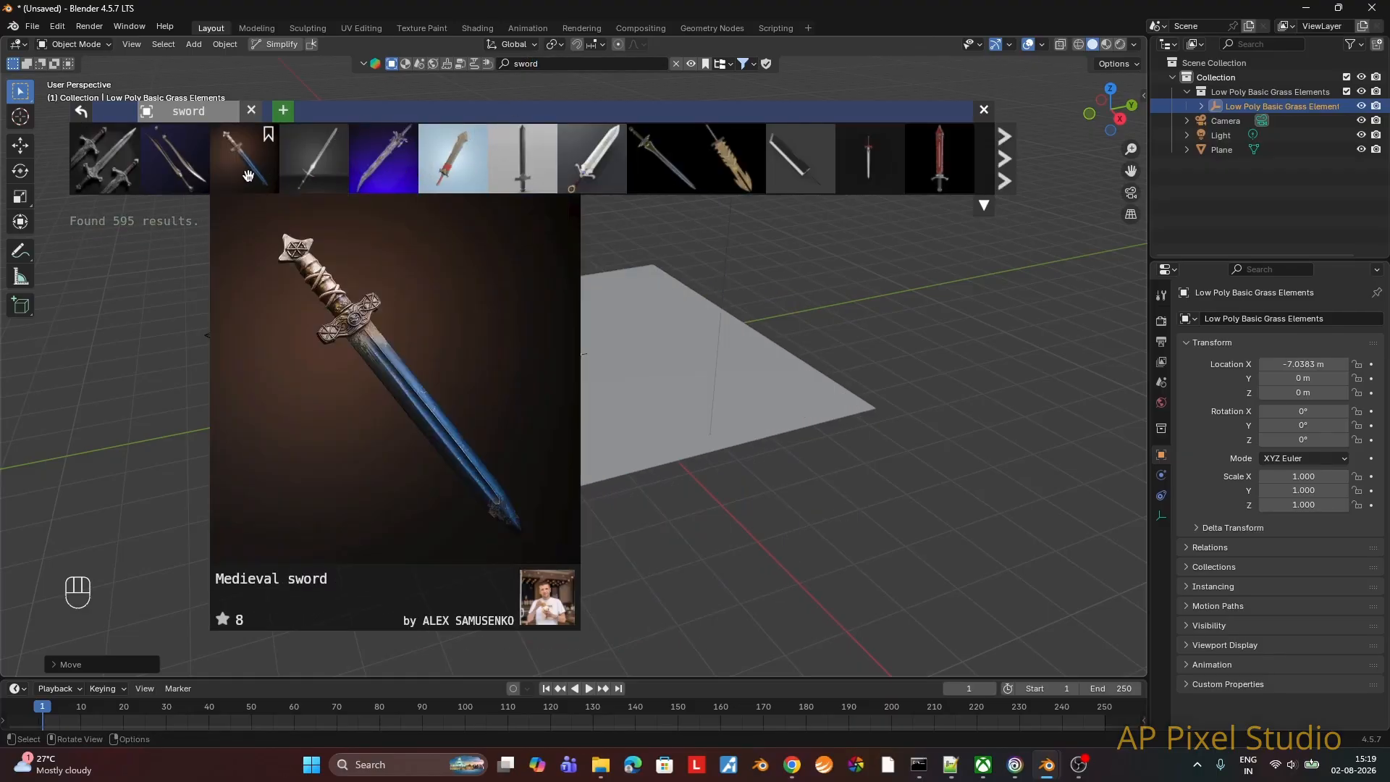
mouse_move(222, 168)
left_click_drag(233, 171, 579, 275)
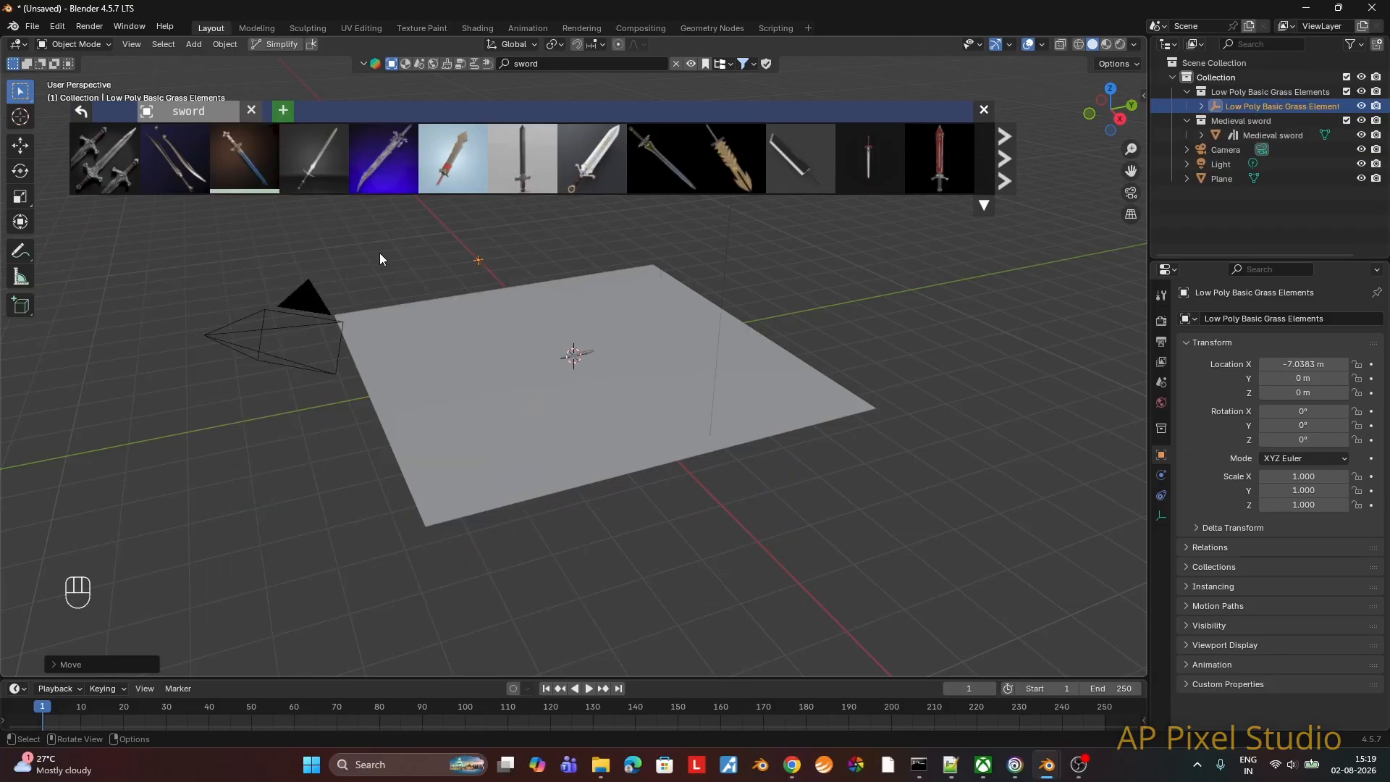
Step: Rotate the Medieval sword about 65° around the X axis and scale it up to about 1.94
left_click(1264, 134)
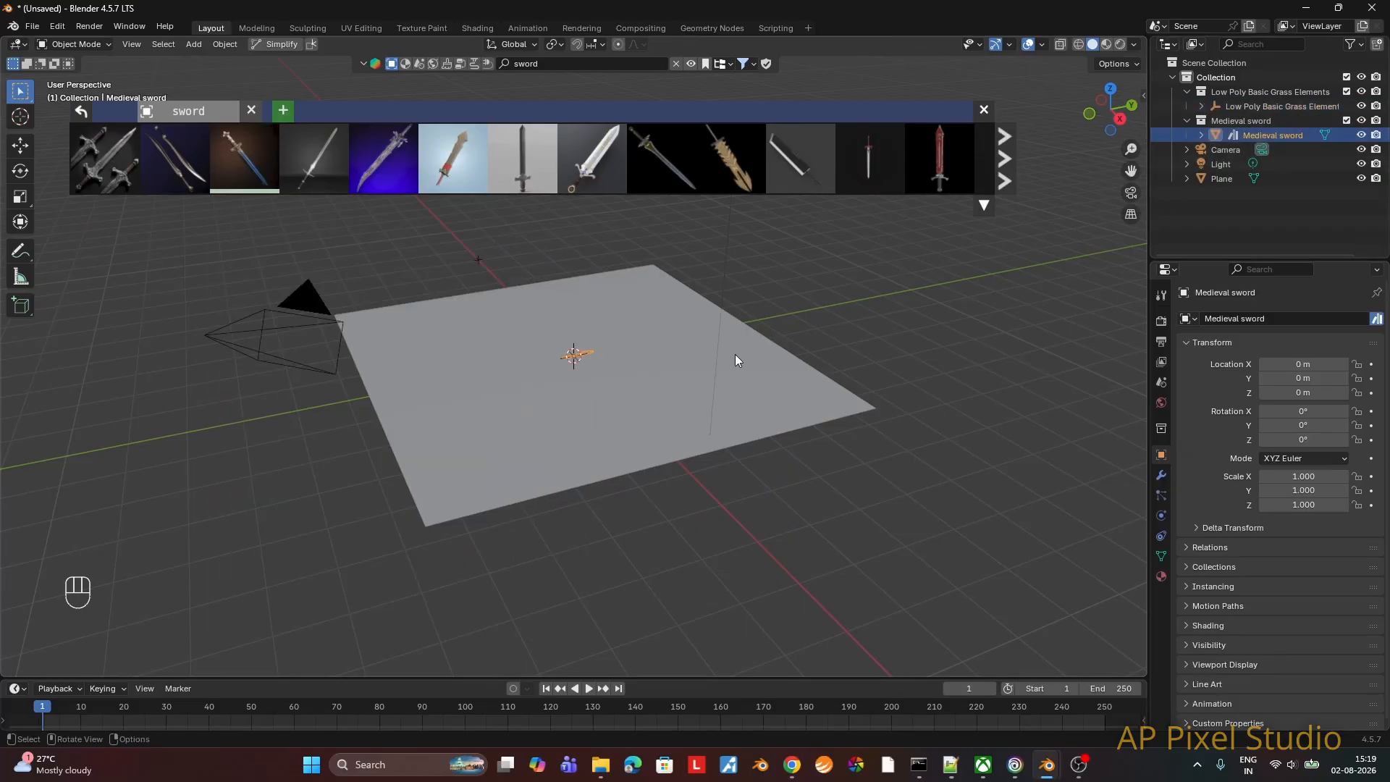
scroll(753, 311, "up", 2)
left_click(983, 109)
middle_click_drag(769, 193, 750, 311)
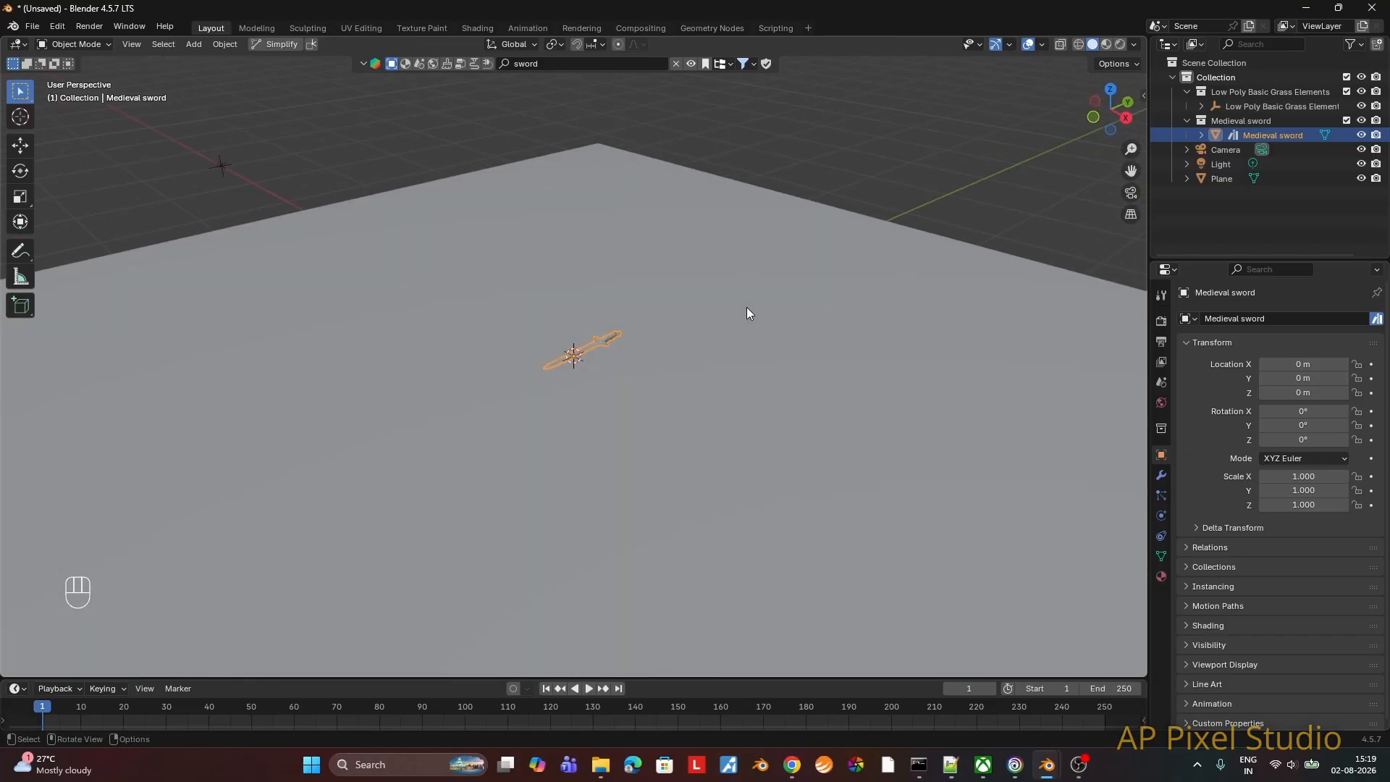
key("r")
key("x")
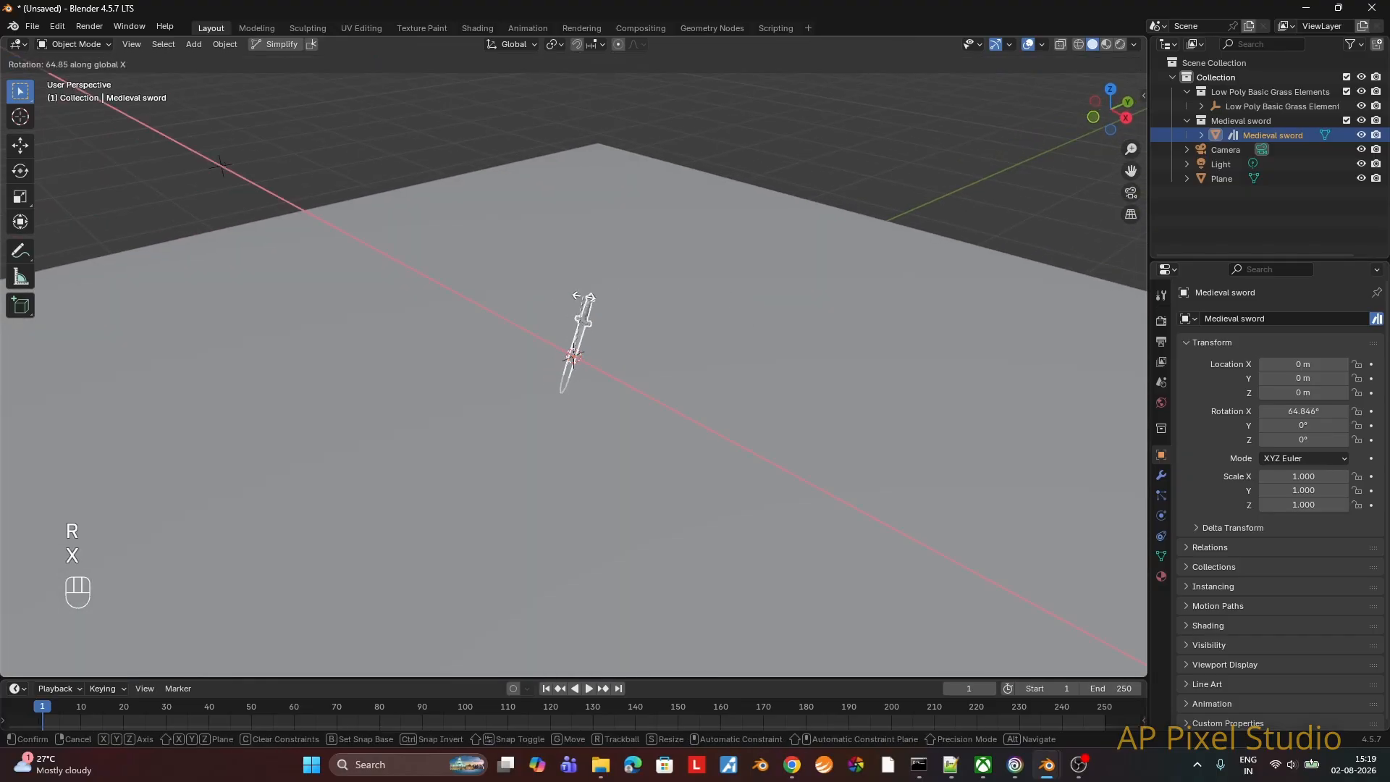
left_click(583, 296)
key("s")
left_click(671, 292)
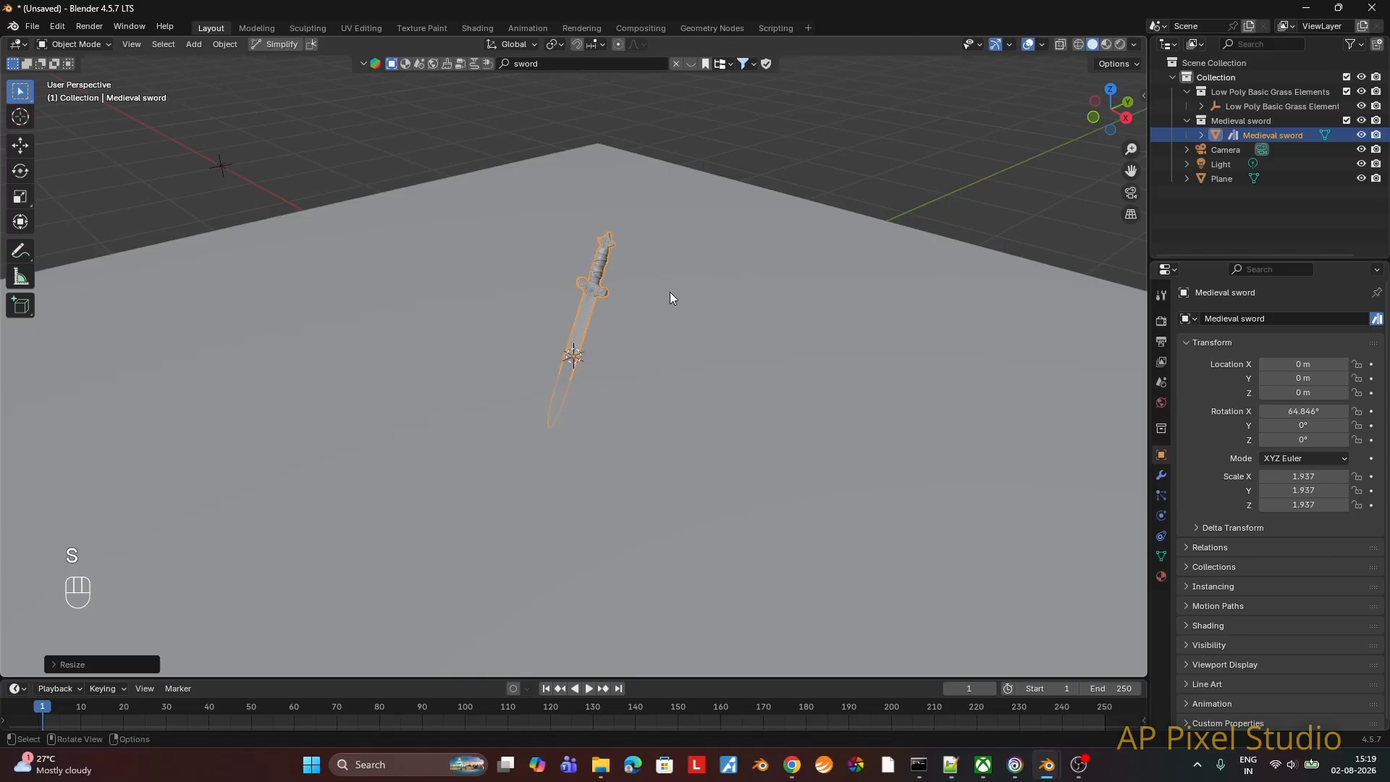
Step: Raise the sword along the Z axis so it stands in the plane, and rotate it around Z
key("g")
key("z")
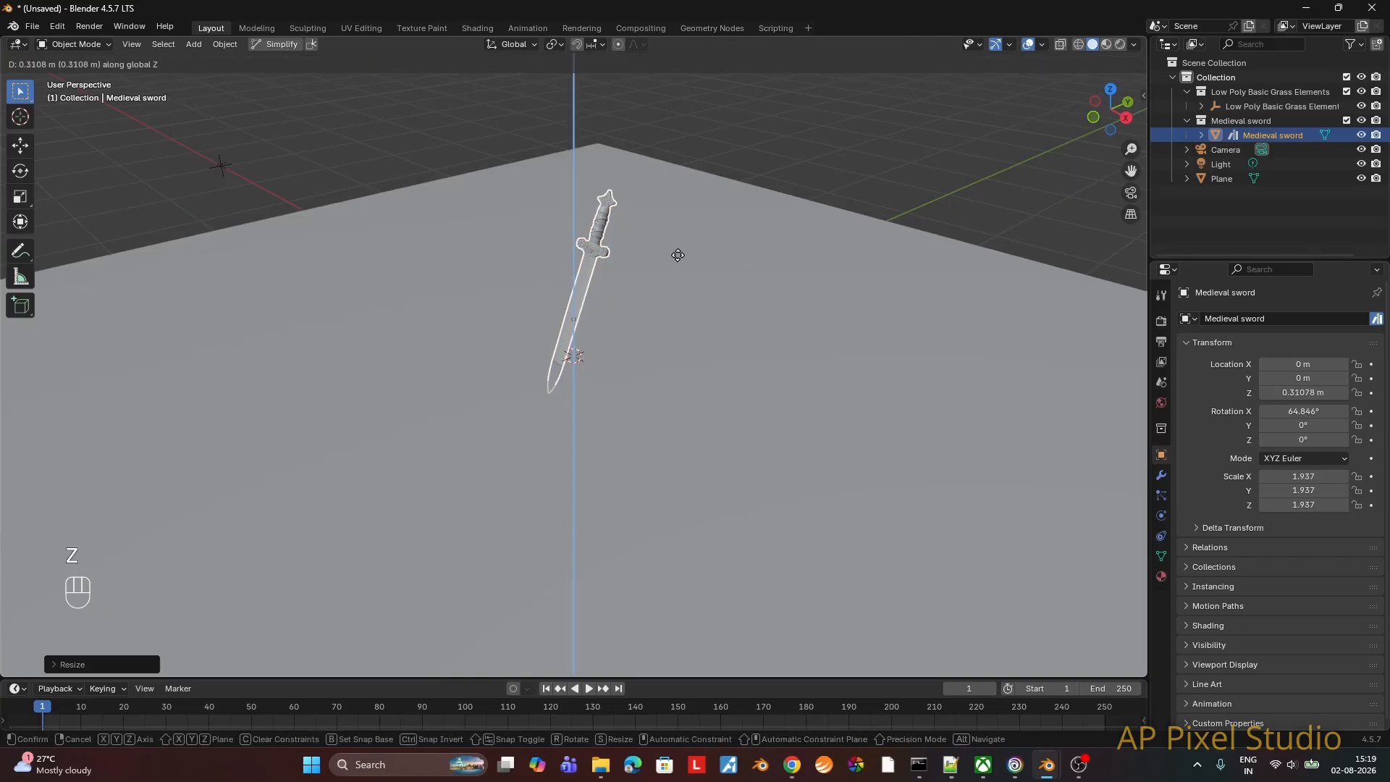
left_click(671, 270)
mouse_move(670, 270)
middle_mouse_down()
mouse_move(605, 267)
mouse_move(688, 276)
mouse_move(658, 285)
middle_mouse_up()
key("r")
key("z")
left_click(611, 271)
Step: Select the plane, switch to the Geometry Nodes workspace and merge the spreadsheet area into the 3D viewport
left_click(806, 302)
scroll(806, 303, "down", 3)
left_click(806, 303)
middle_click_drag(806, 303, 788, 220)
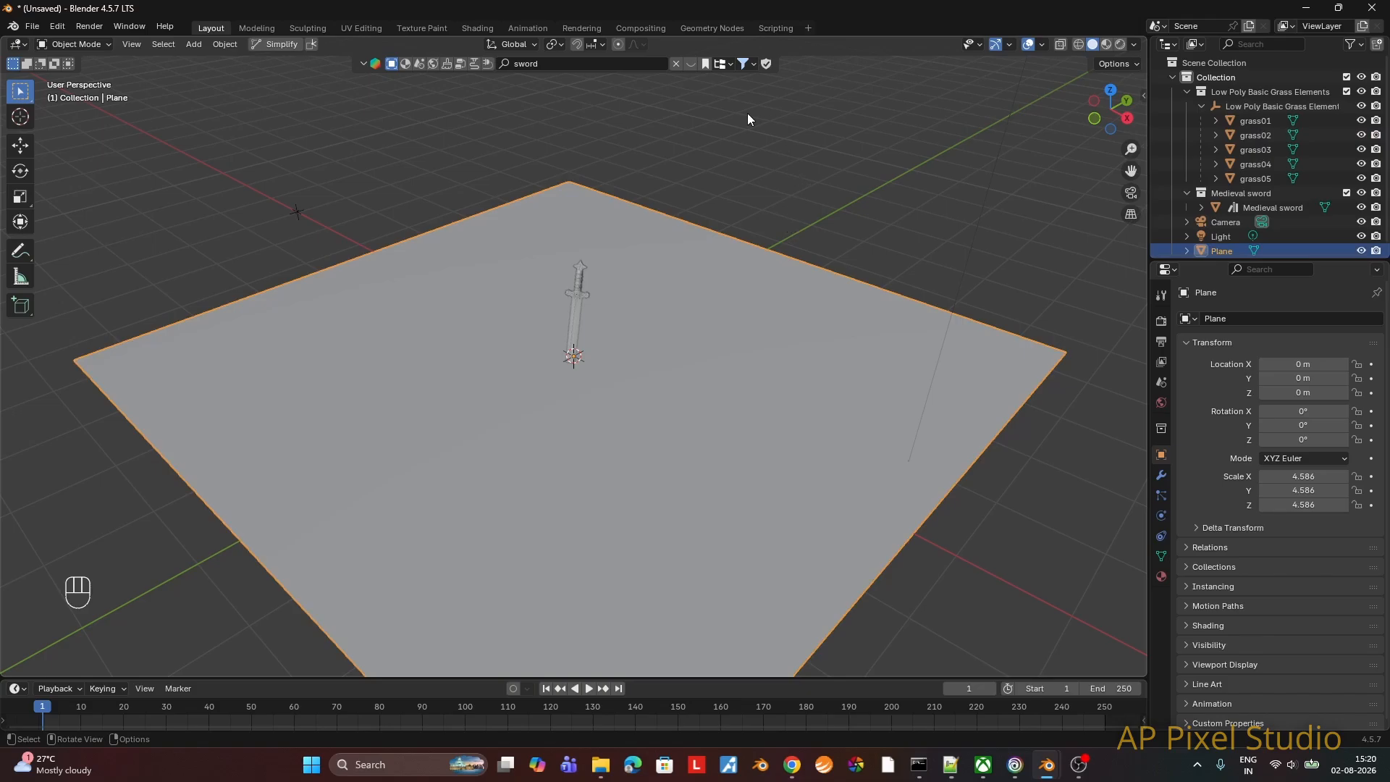
left_click(699, 28)
right_click(476, 316)
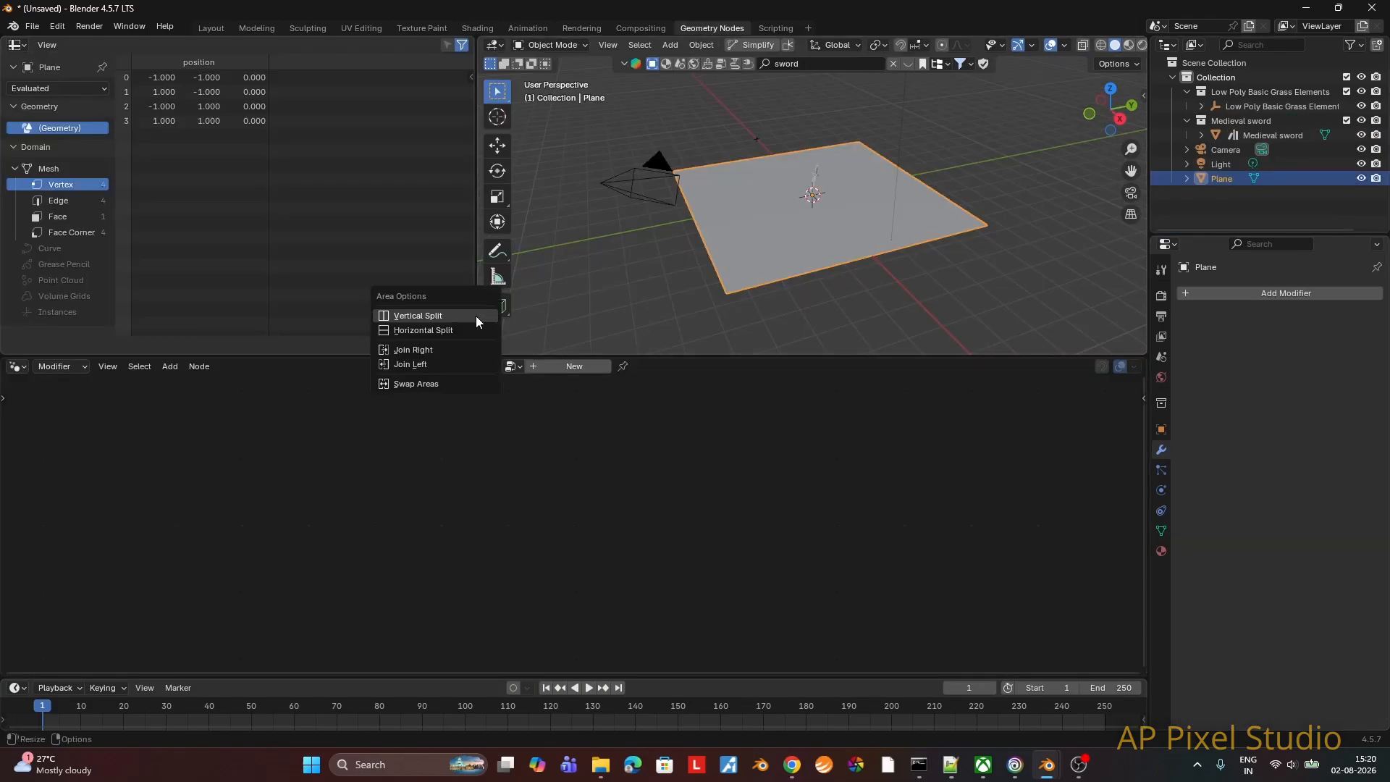
left_click(454, 348)
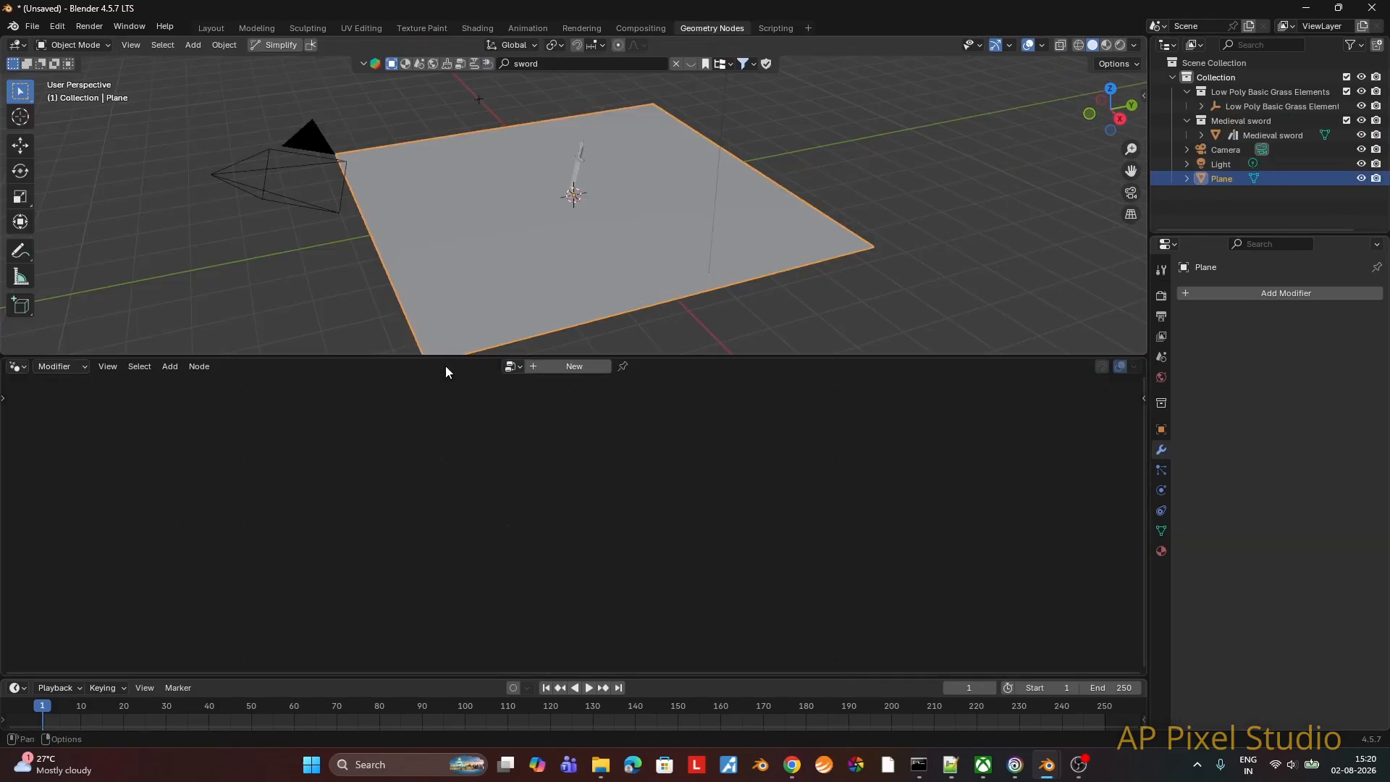
Step: Create a new geometry node group on the plane and spread its Group Input and Group Output nodes far apart
left_click(540, 366)
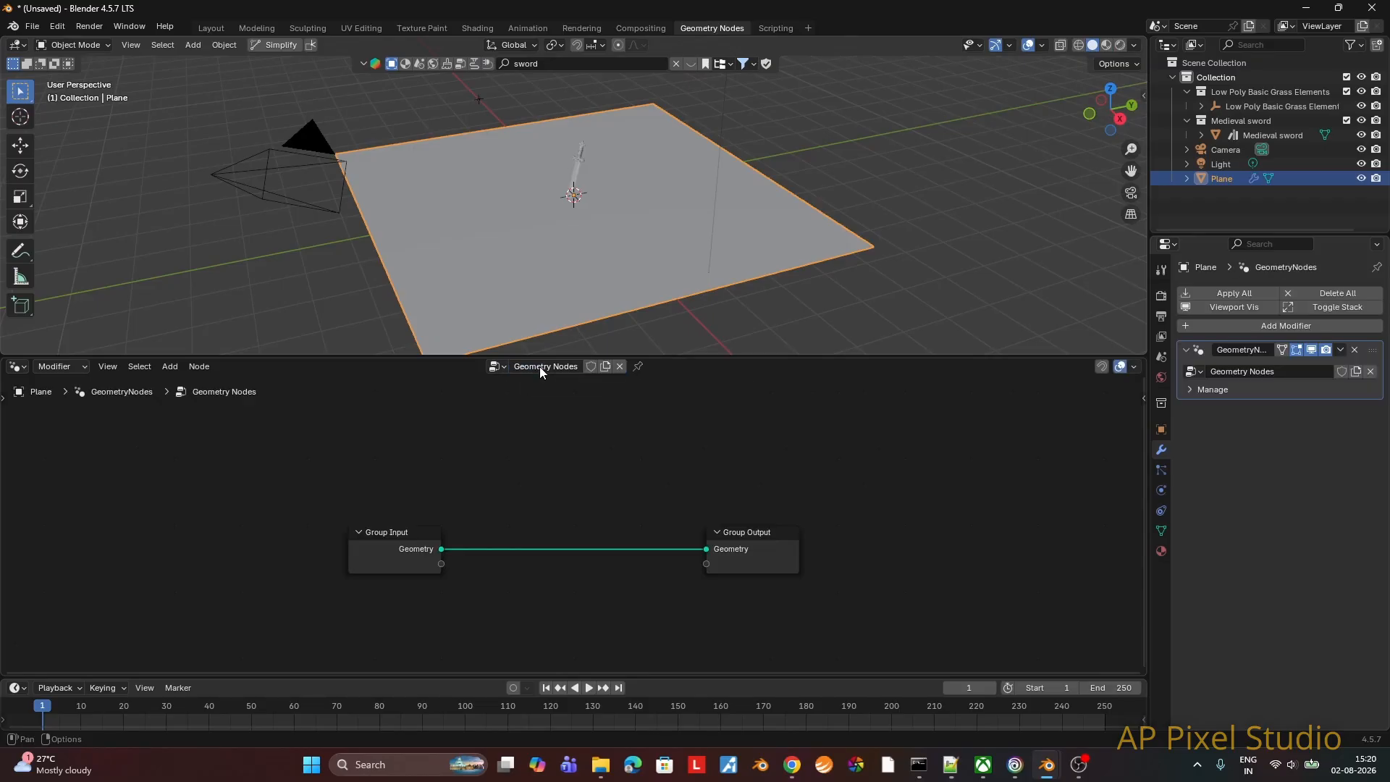
left_click_drag(390, 536, 115, 525)
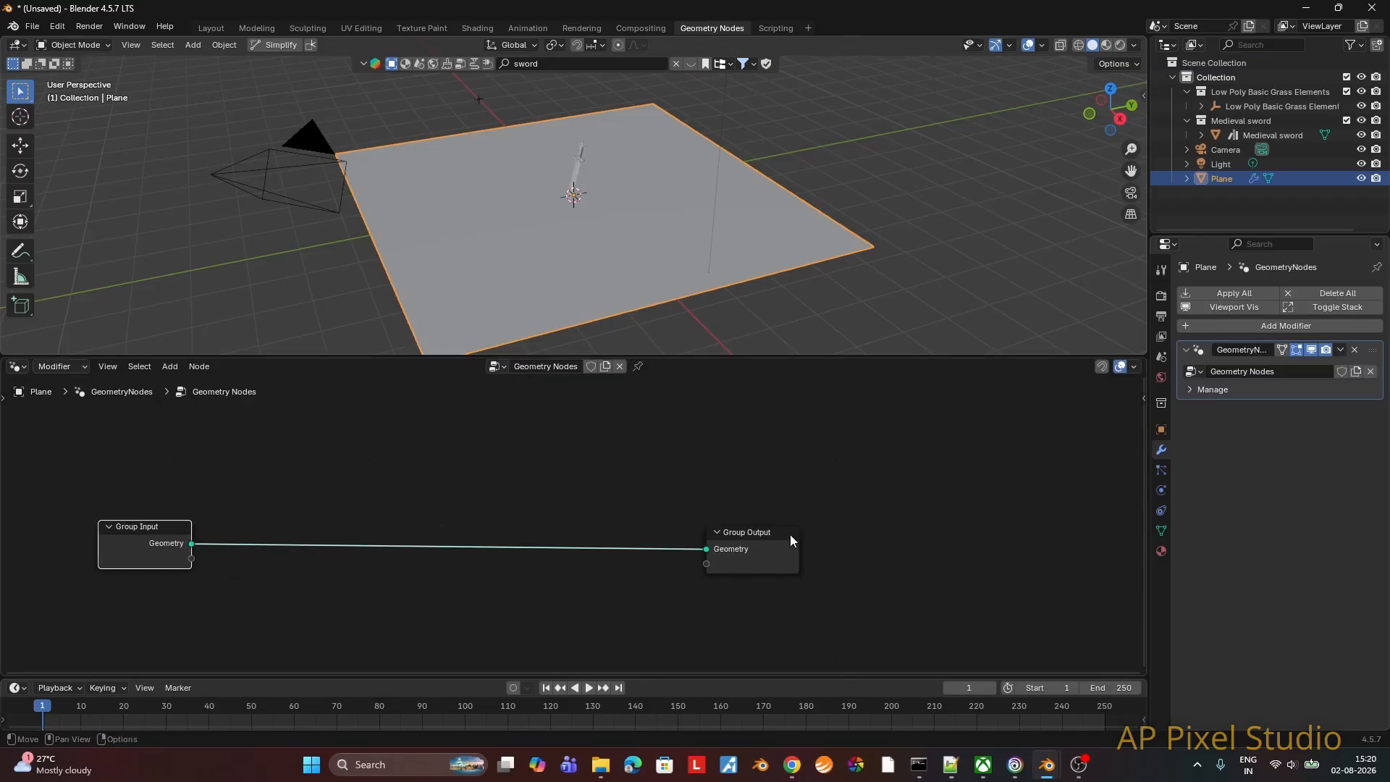
left_click_drag(765, 534, 895, 534)
scroll(751, 519, "down", 3)
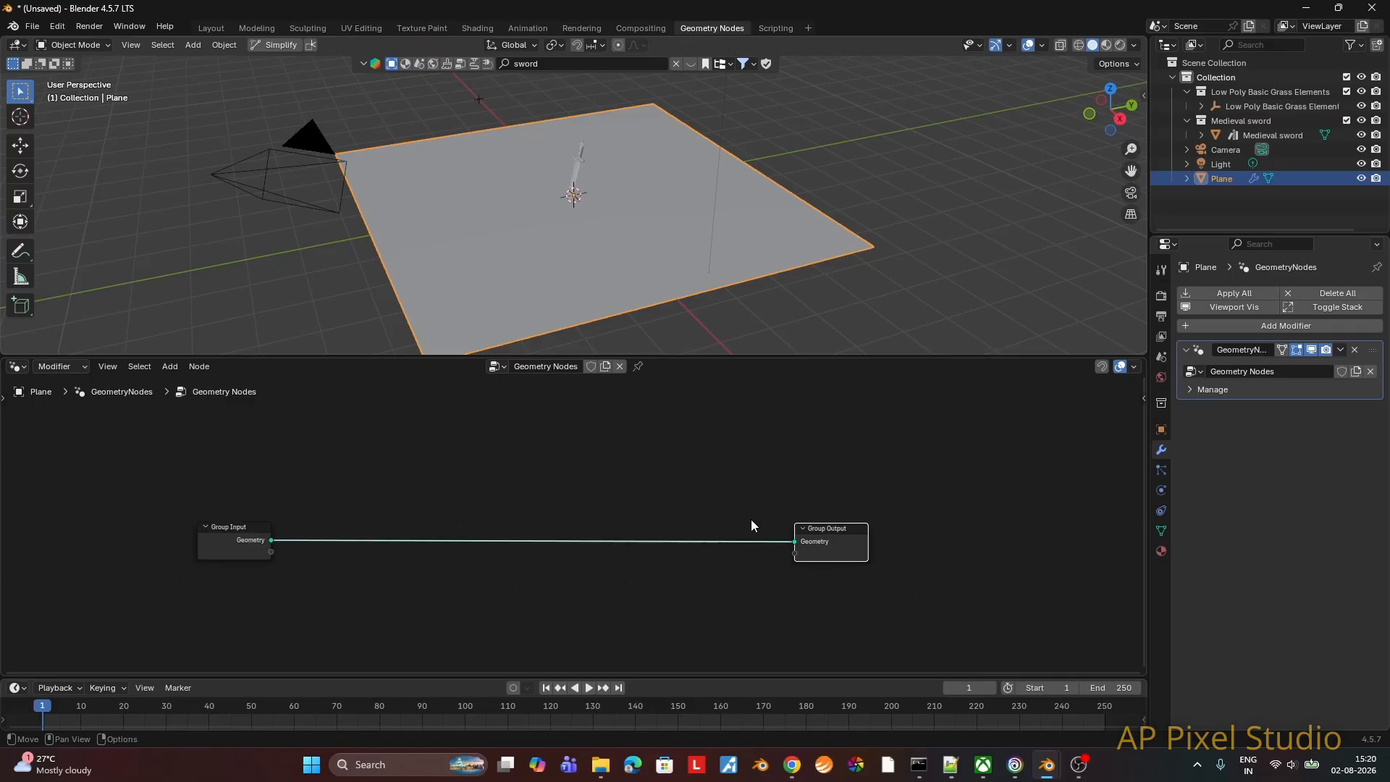
left_click_drag(245, 524, 209, 521)
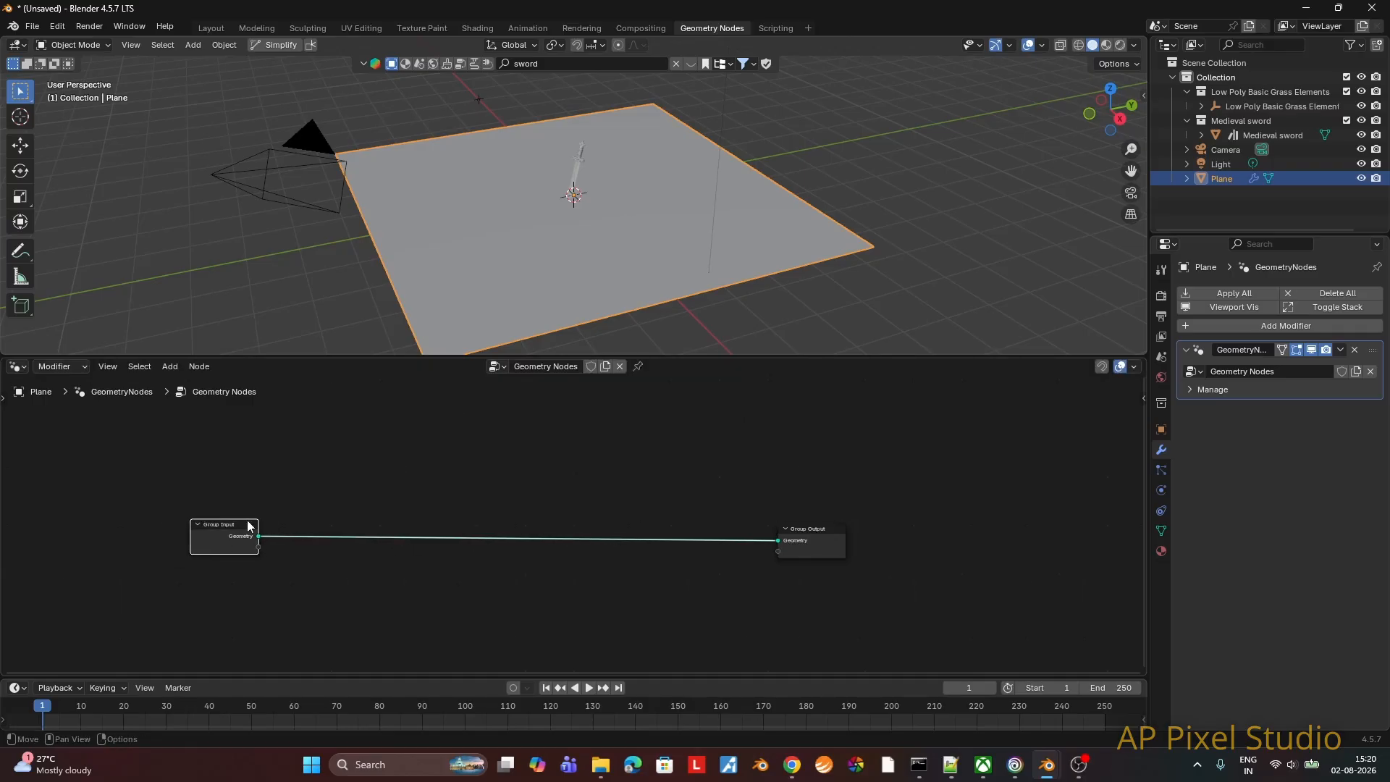
left_click_drag(825, 527, 891, 527)
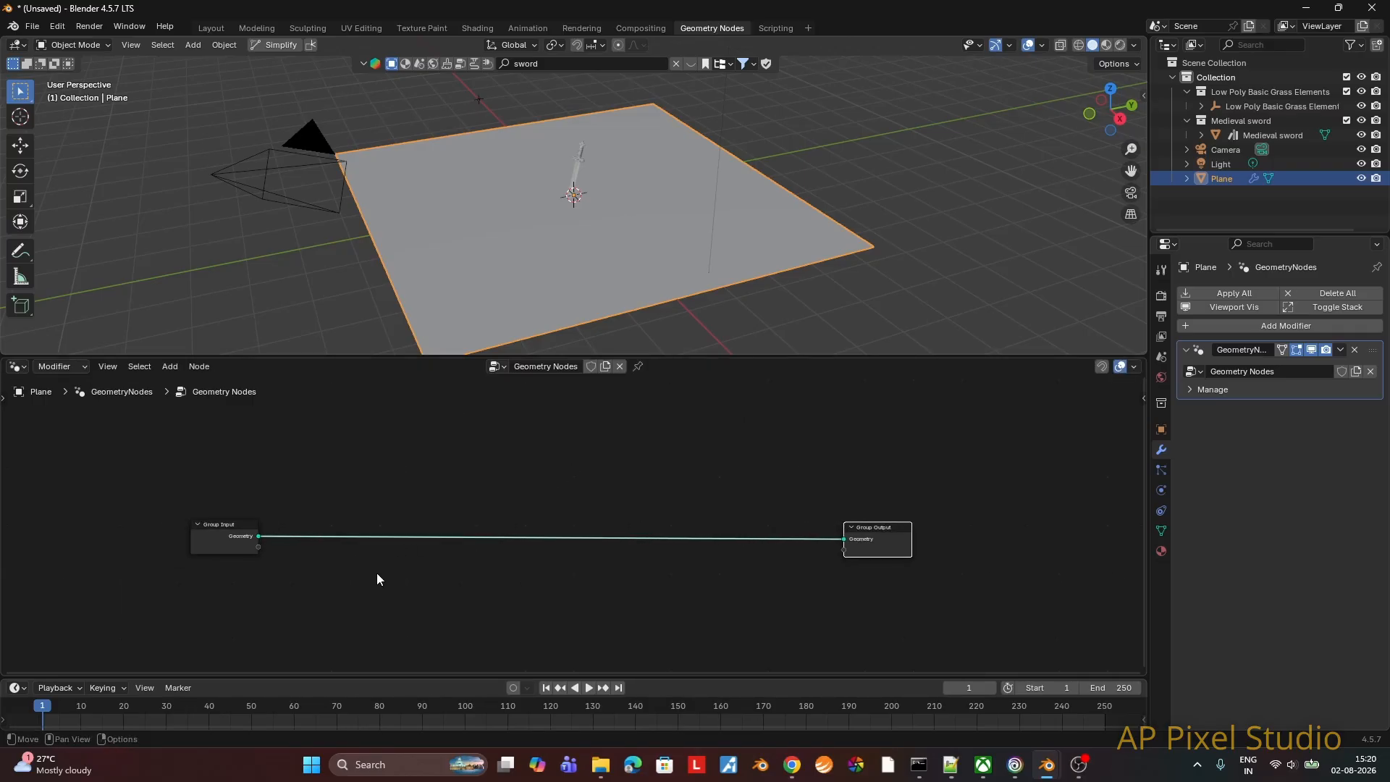
Step: Insert a Distribute Points on Faces node into the link between Group Input and Group Output
left_click(354, 614)
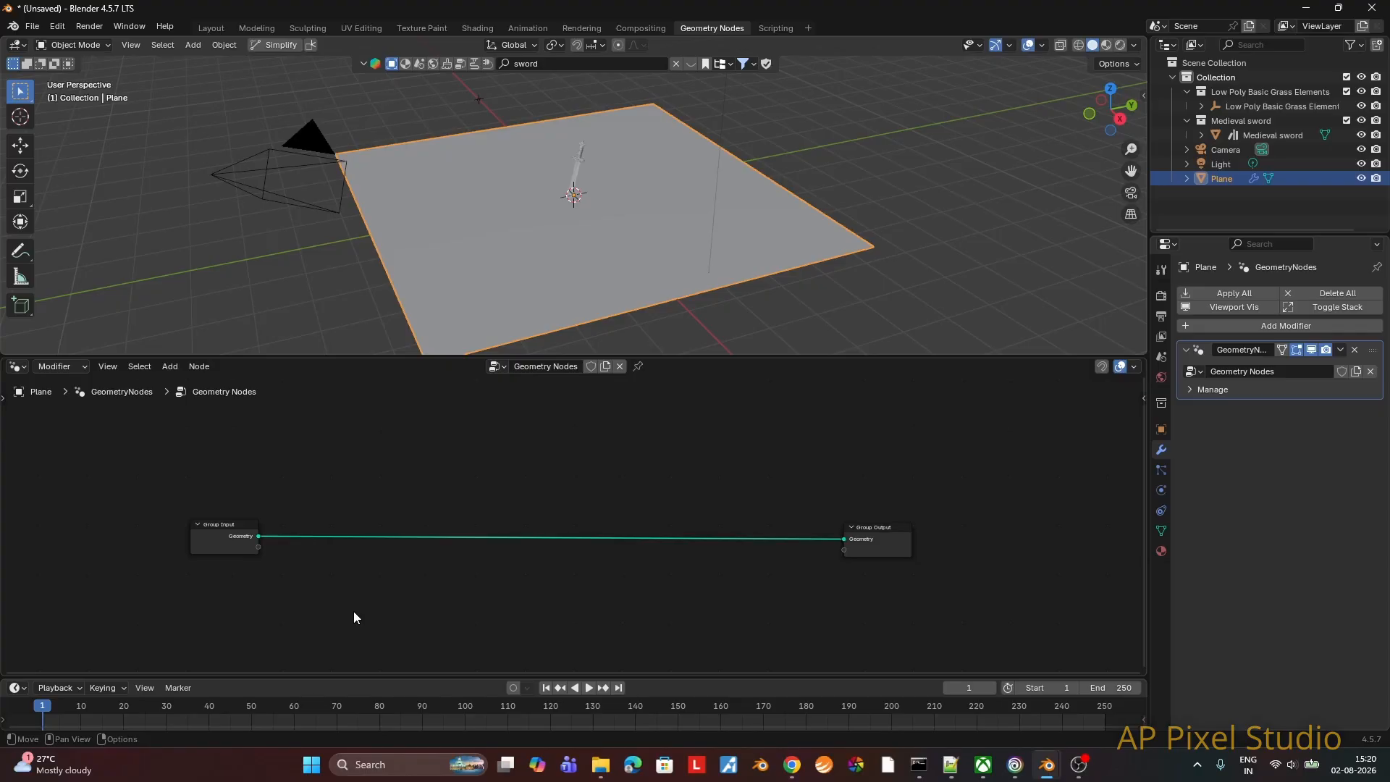
key("F3")
type("distr")
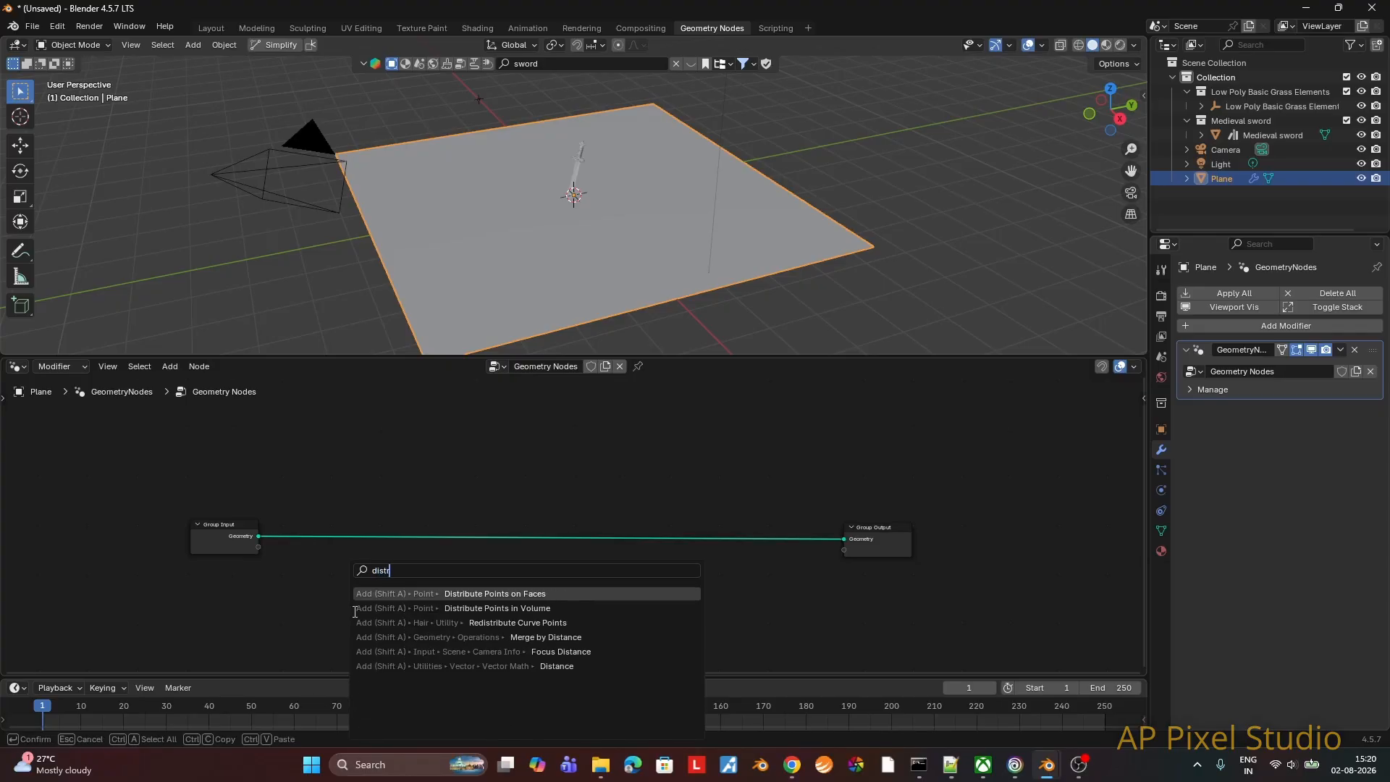
key("Return")
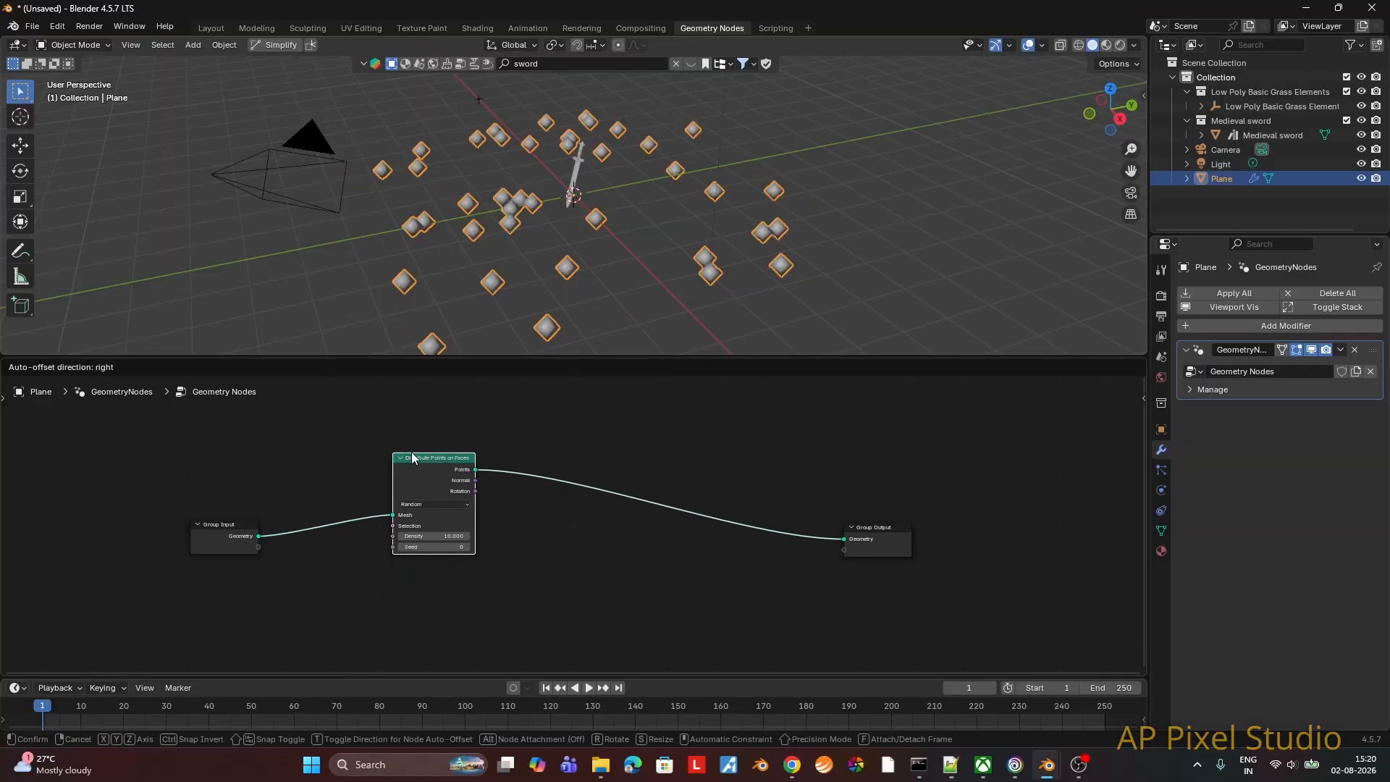
left_click(412, 452)
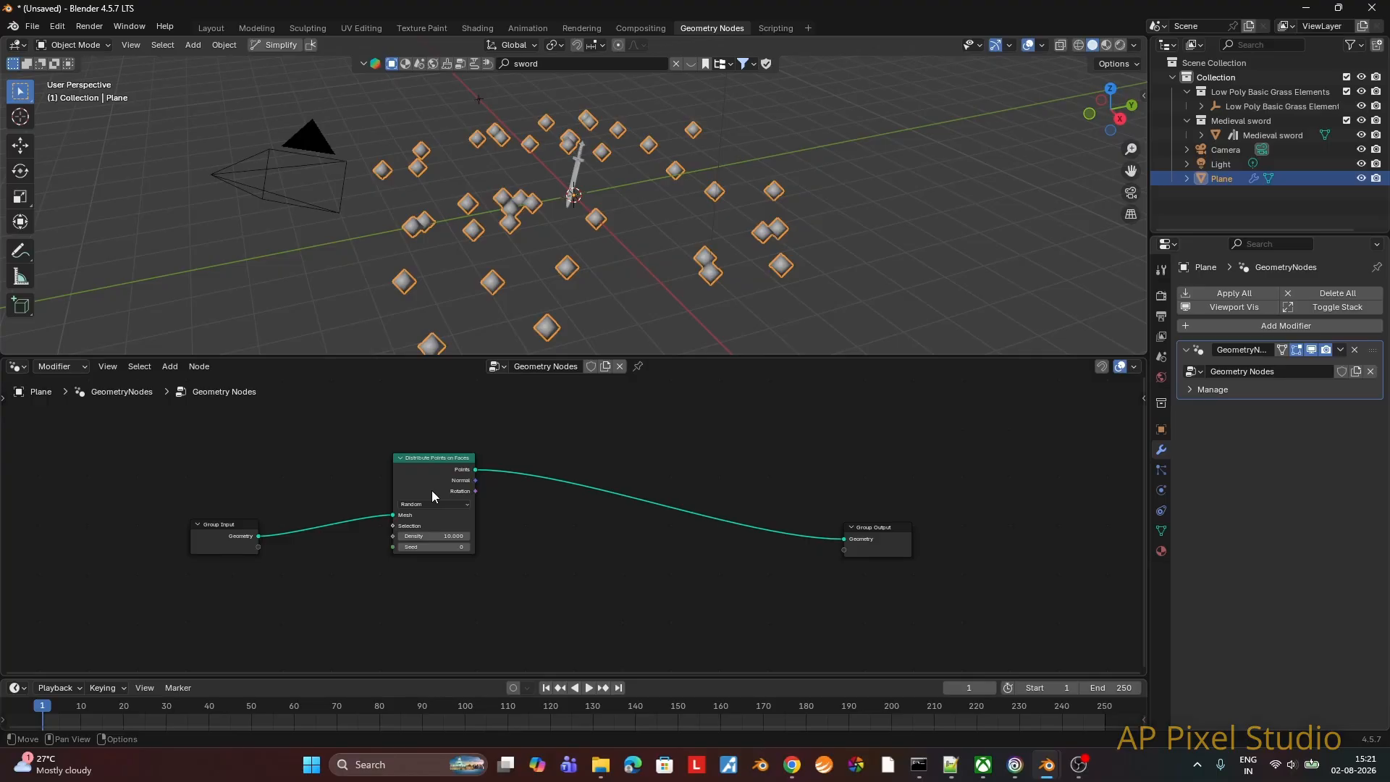
Step: Insert an Instance on Points node into the link between Distribute Points on Faces and Group Output
key("F3")
type("ins")
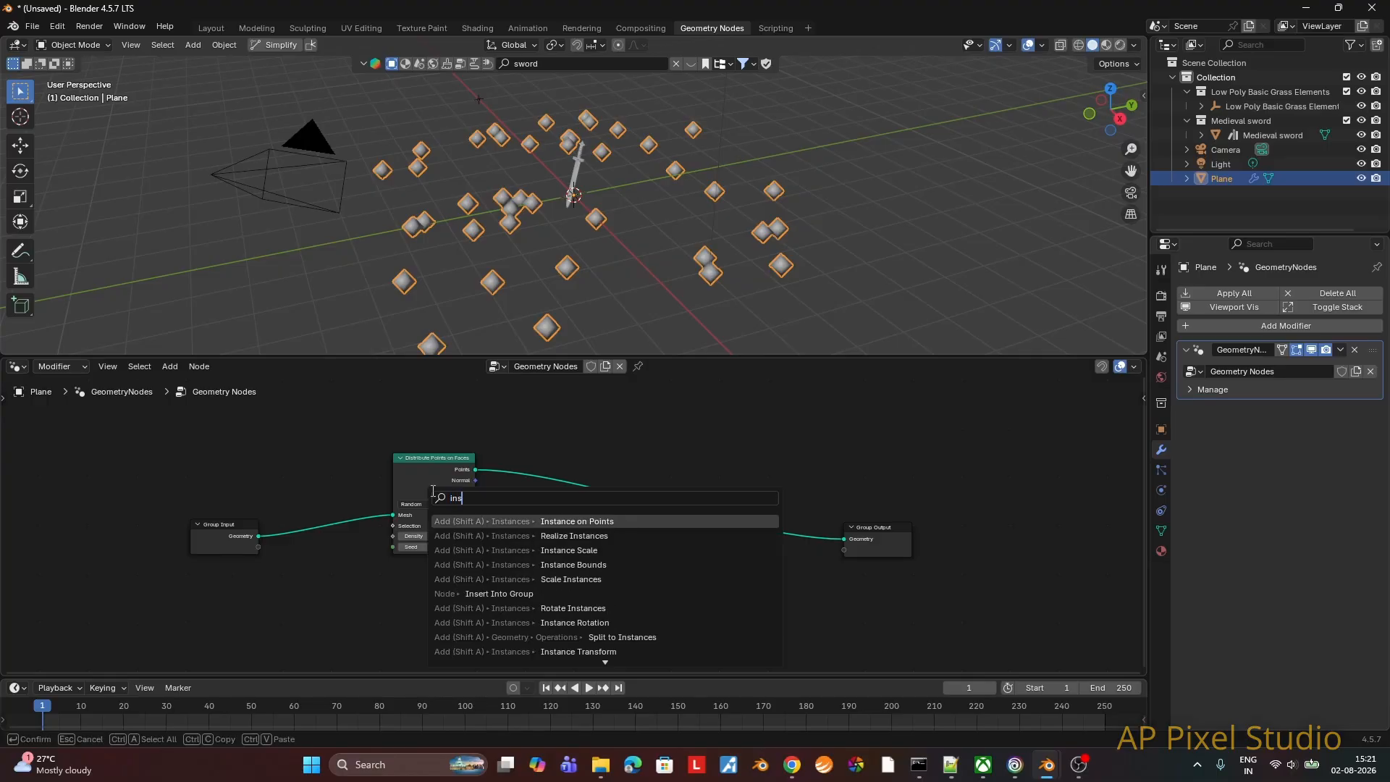
type("tance")
key("Return")
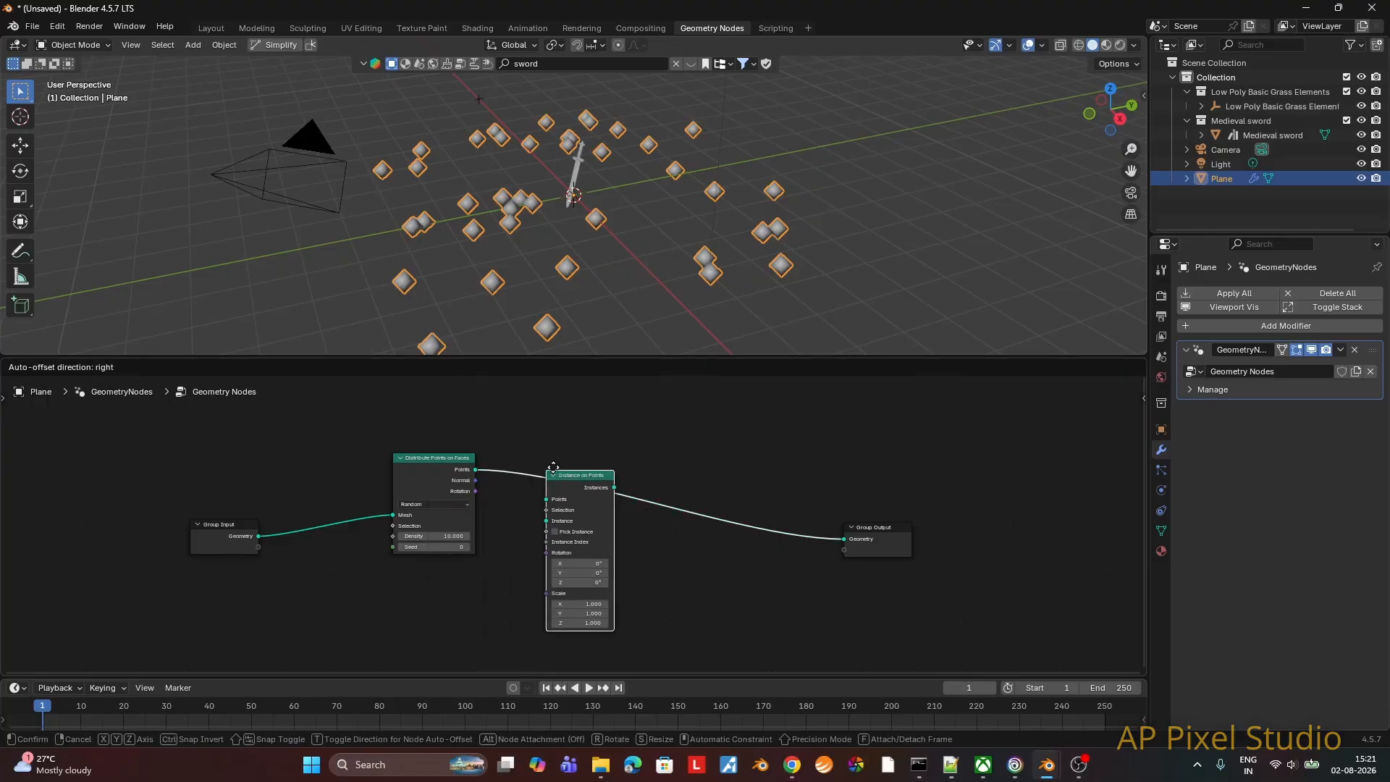
left_click(602, 447)
Step: Reposition the Instance on Points and Distribute Points on Faces nodes higher up to free space in the node tree
left_click_drag(629, 452, 637, 427)
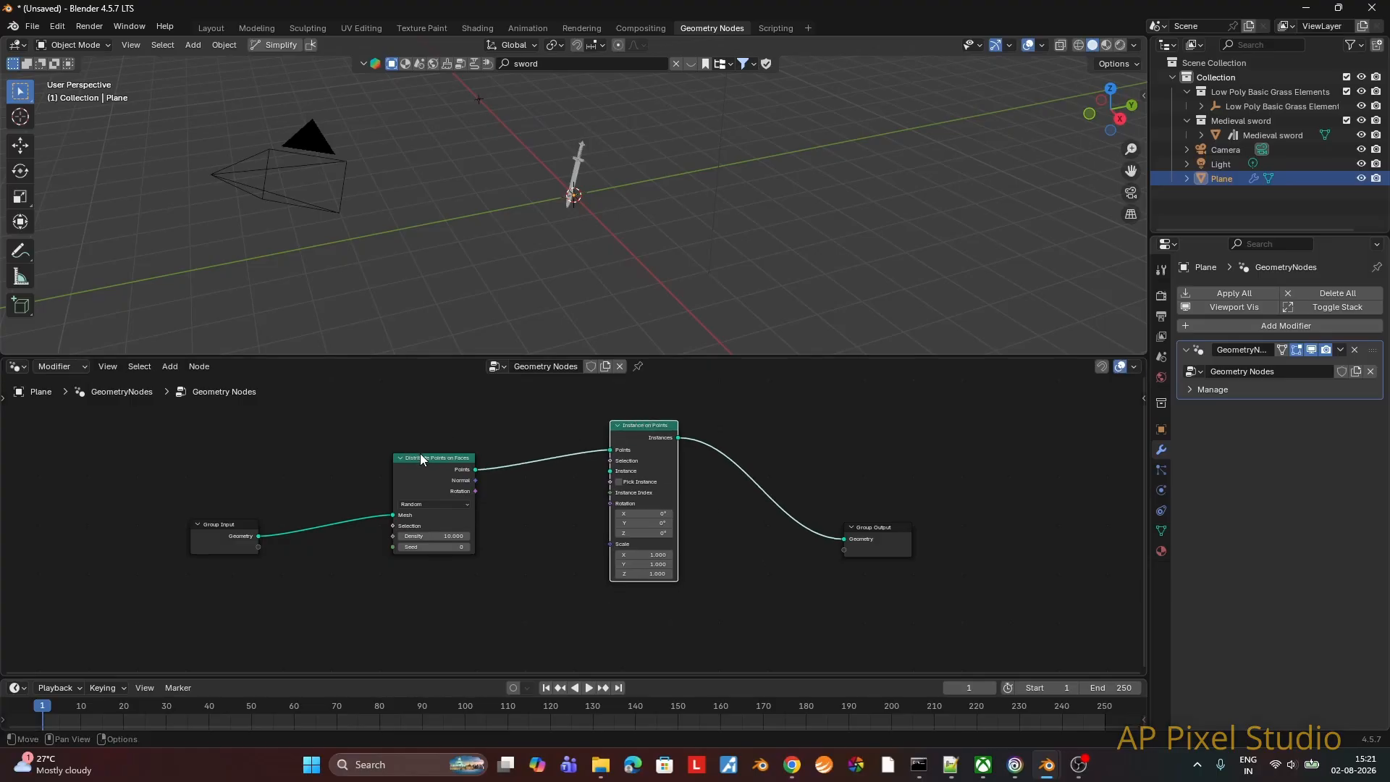
left_click_drag(422, 454, 416, 410)
left_click_drag(641, 425, 619, 395)
left_click_drag(437, 466, 410, 443)
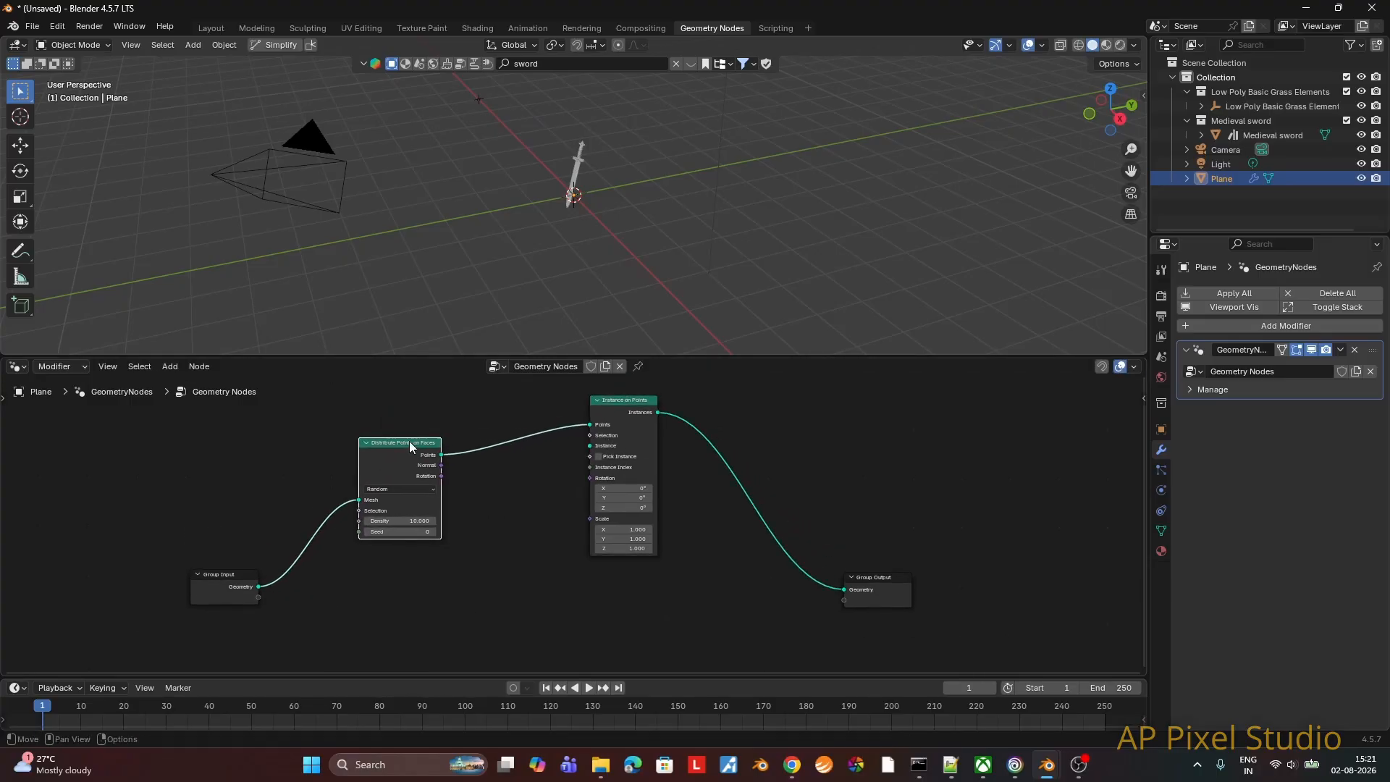
Step: Add an Object Info node between the Distribute Points on Faces and Instance on Points nodes
left_click(520, 495)
key("F3")
type("objec")
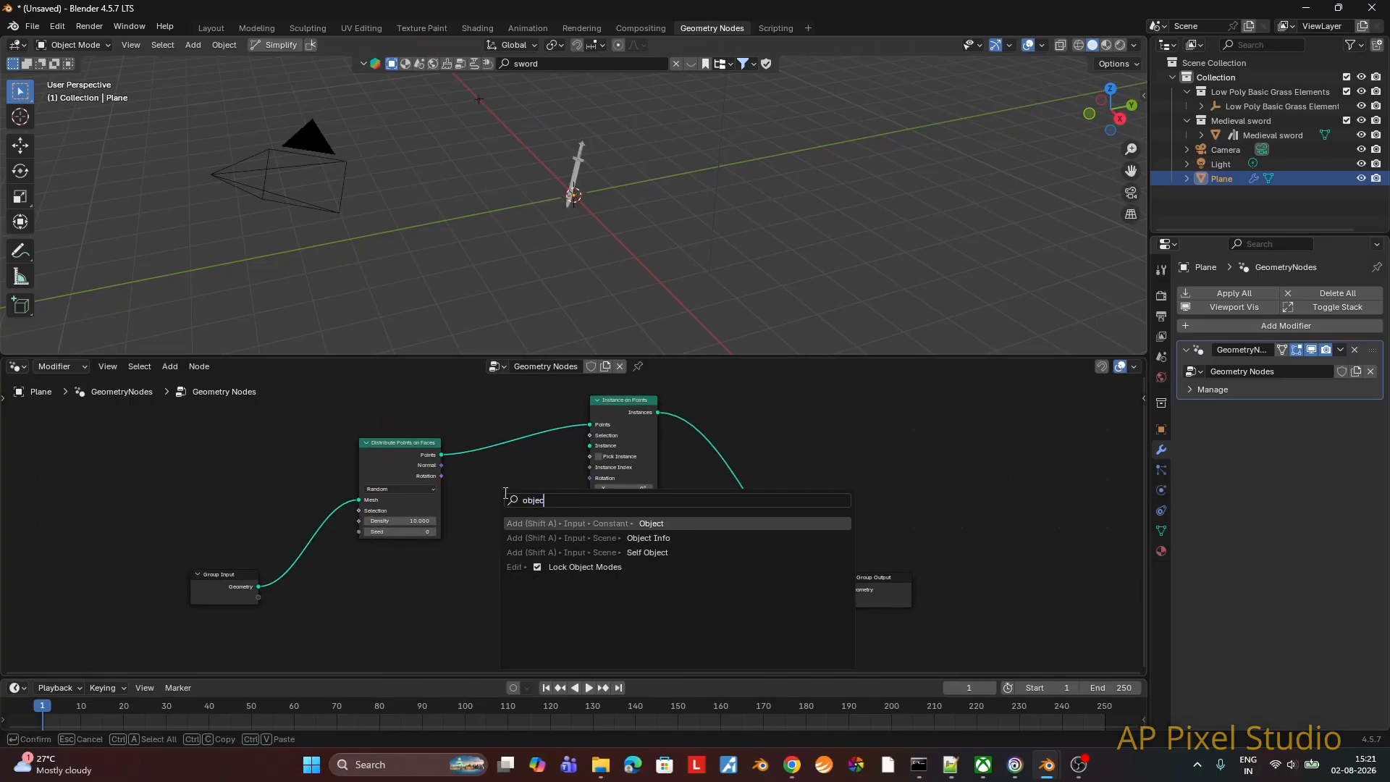
key("Down")
key("Return")
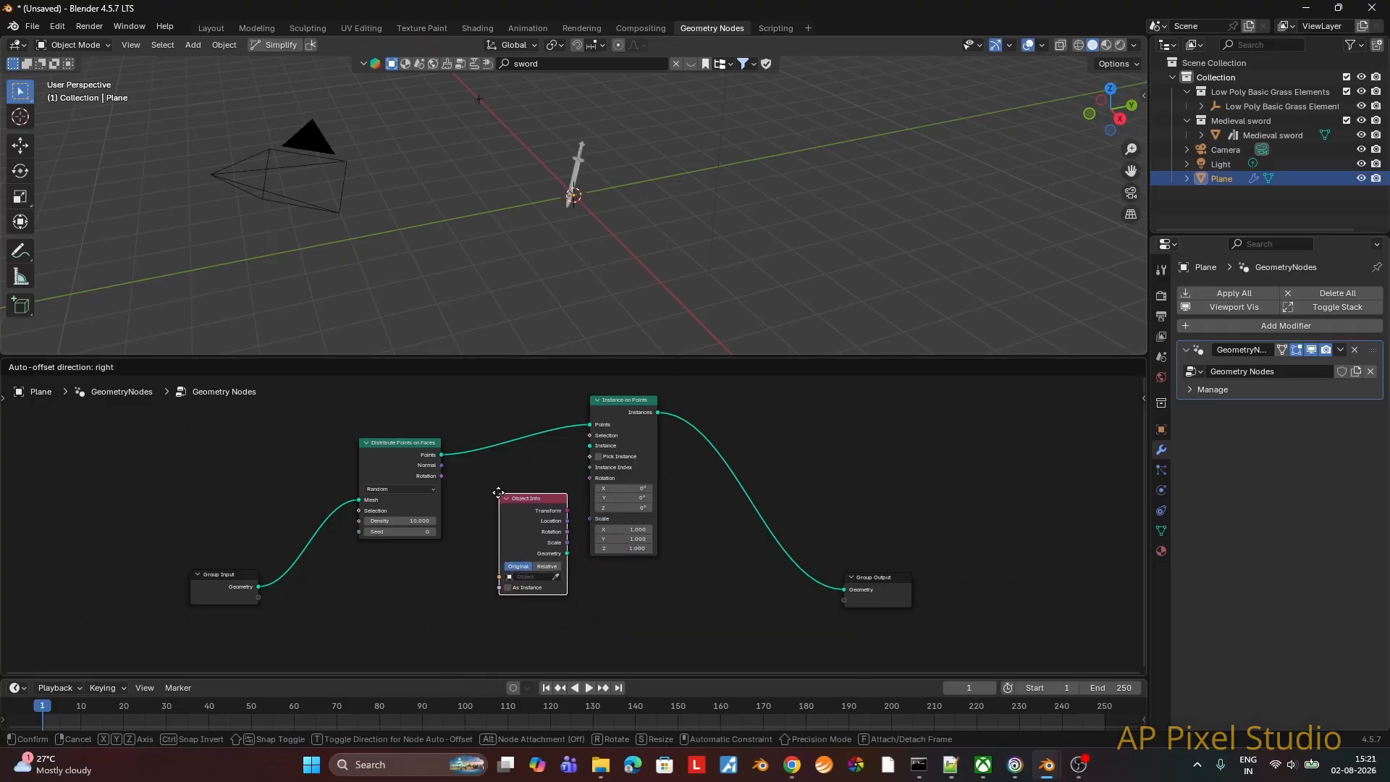
left_click(524, 570)
Step: Set the Object Info node's object to grass02 and connect its Geometry output to the Instance input of Instance on Points
left_click(520, 563)
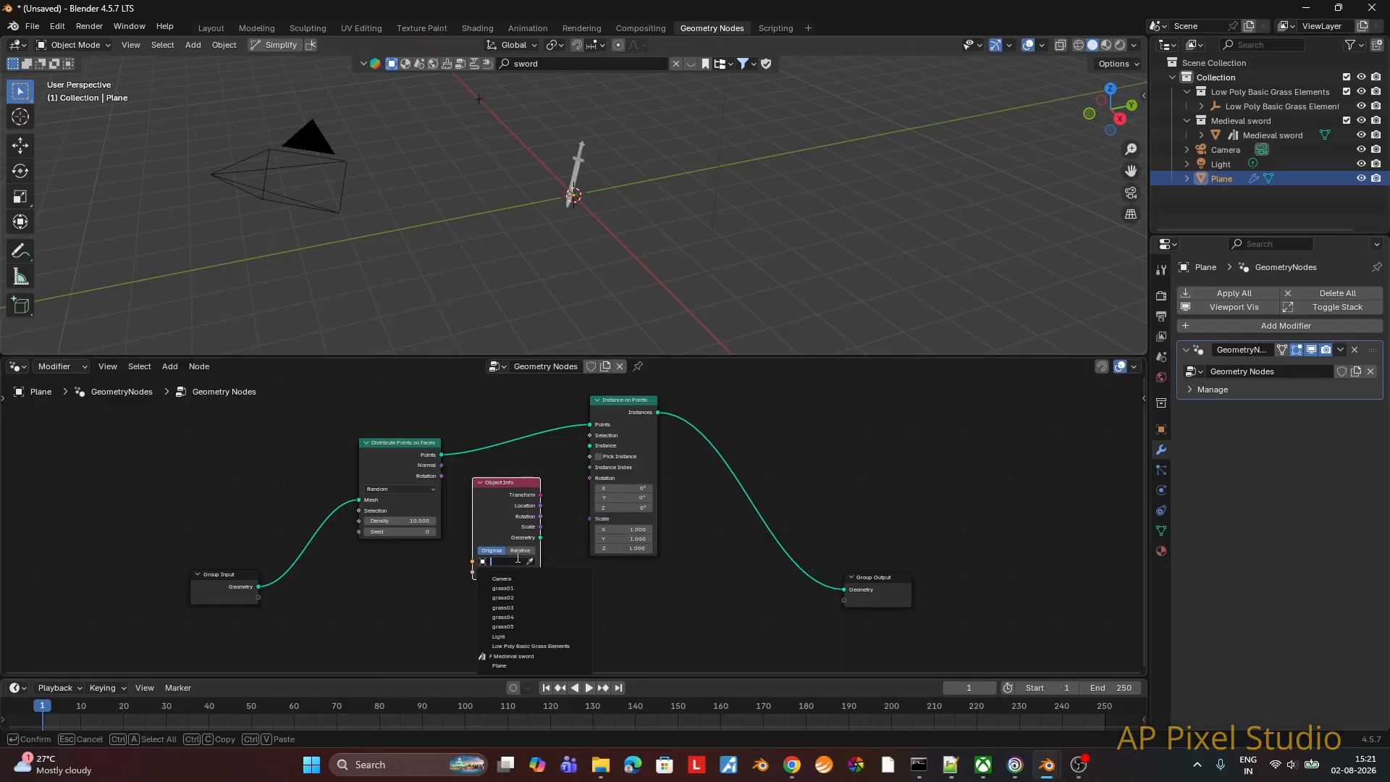
left_click(515, 601)
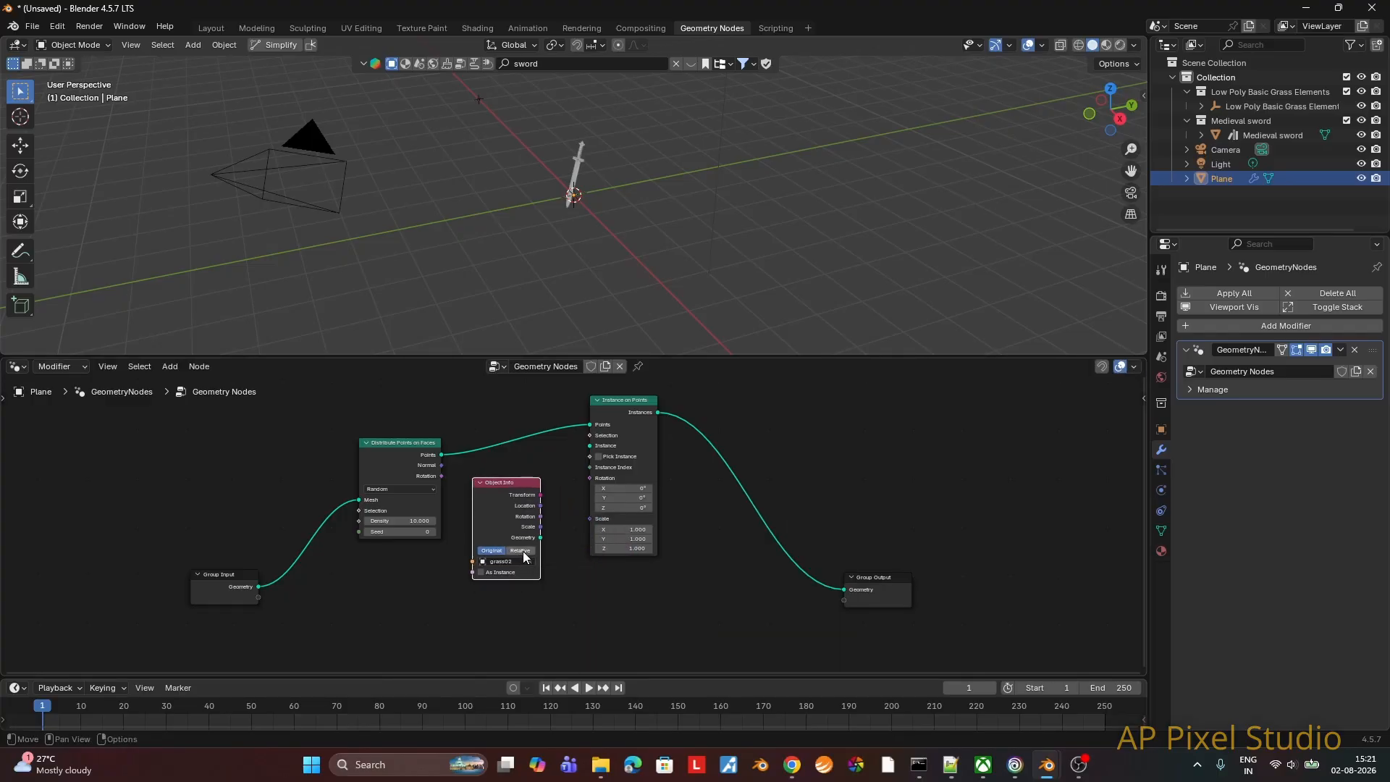
left_click_drag(541, 537, 568, 459)
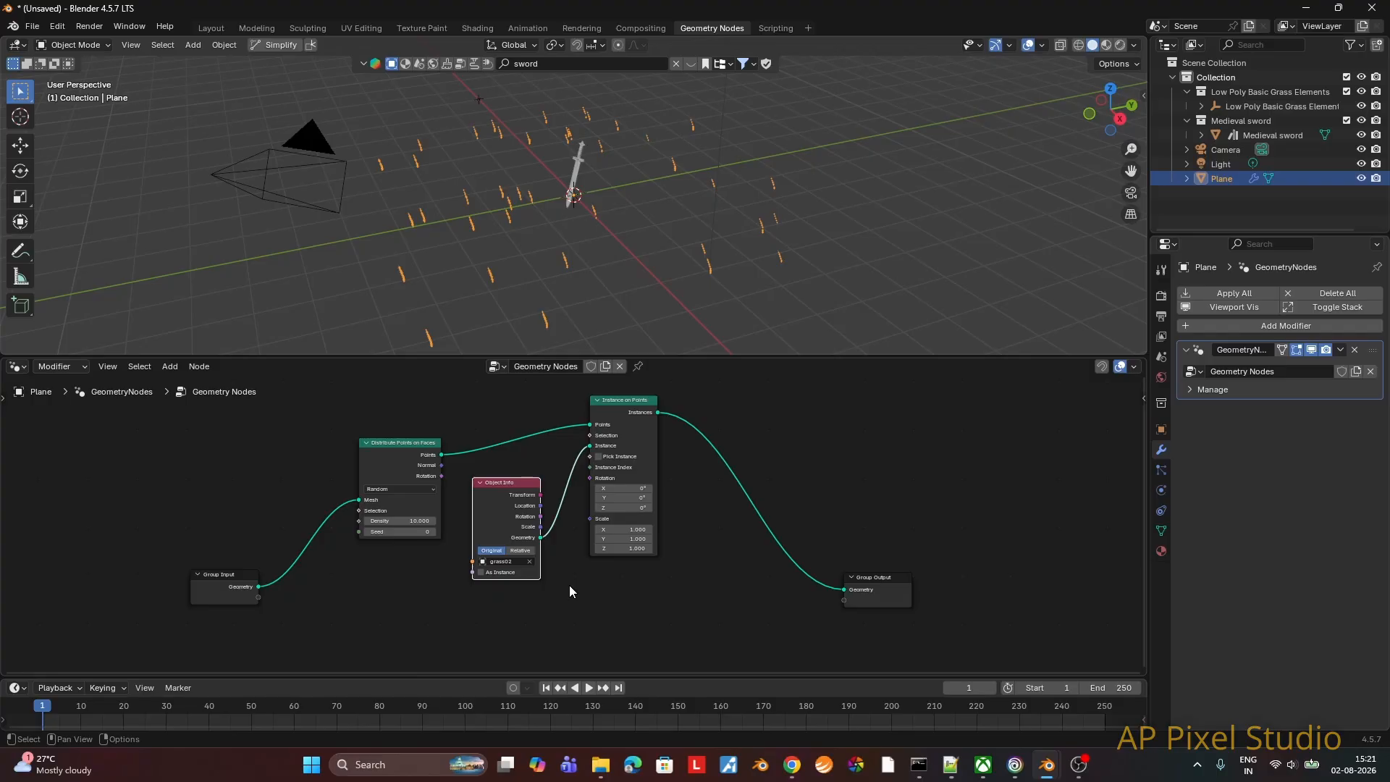
Step: Switch the Distribute Points on Faces method to Poisson Disk and shift the node slightly away from Object Info
left_click(402, 488)
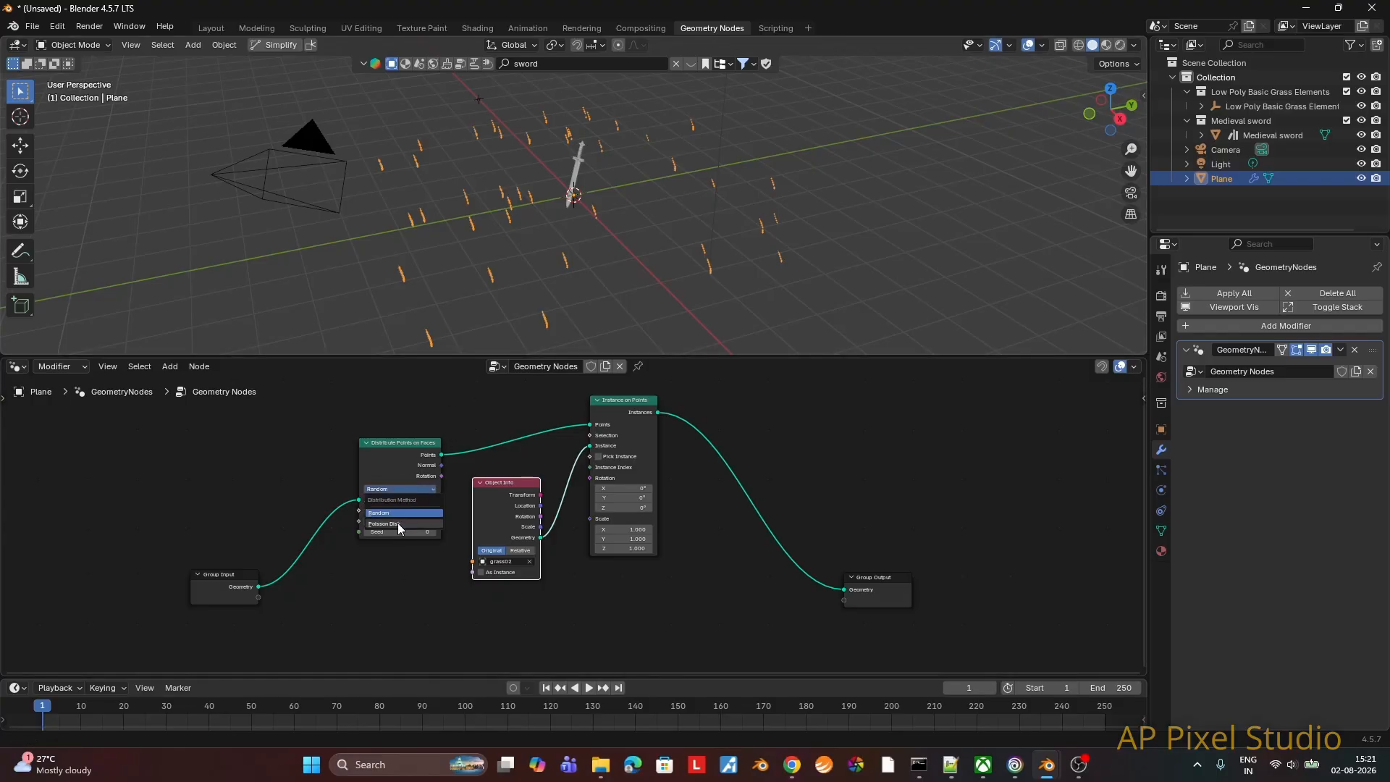
left_click(399, 520)
left_click_drag(383, 440, 367, 426)
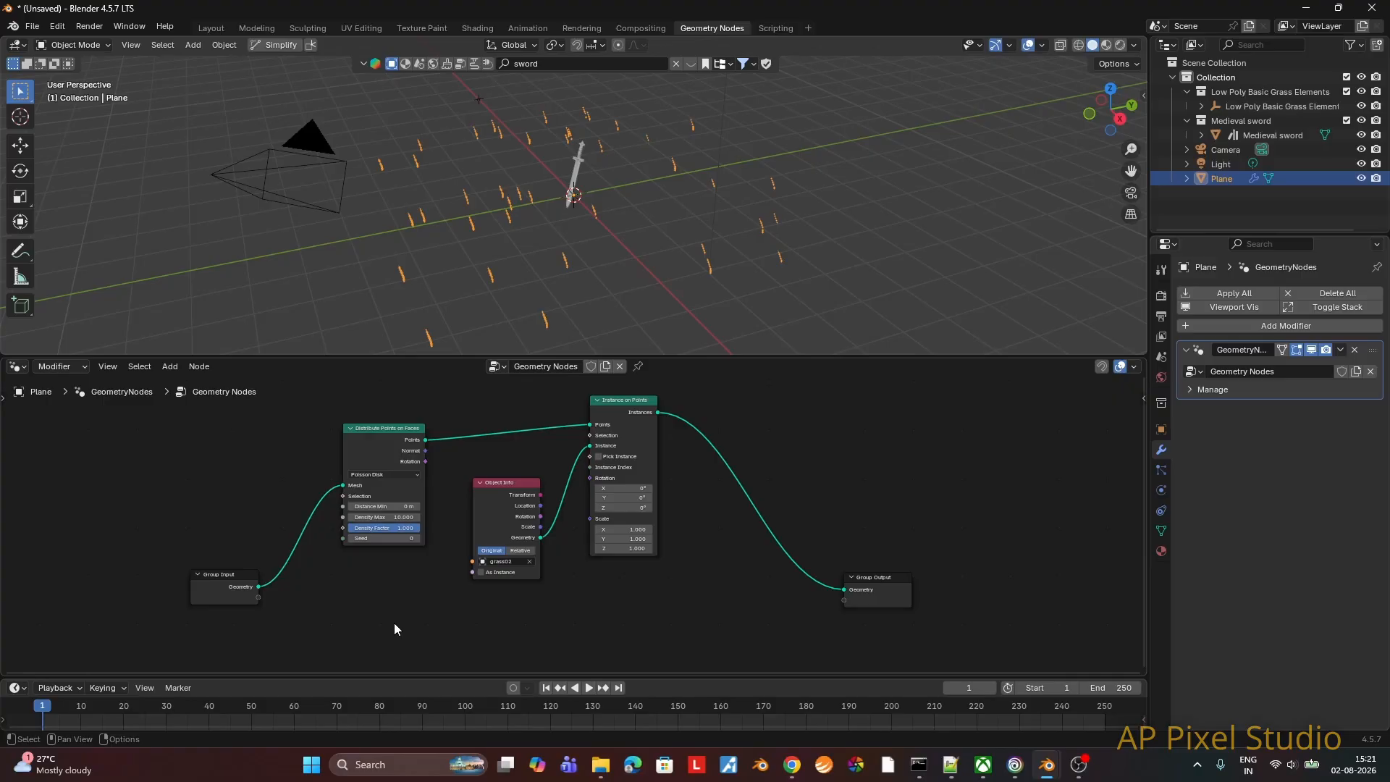
Step: Insert a Join Geometry node before Group Output and connect the Group Input geometry to it as well
key("F3")
type("joi")
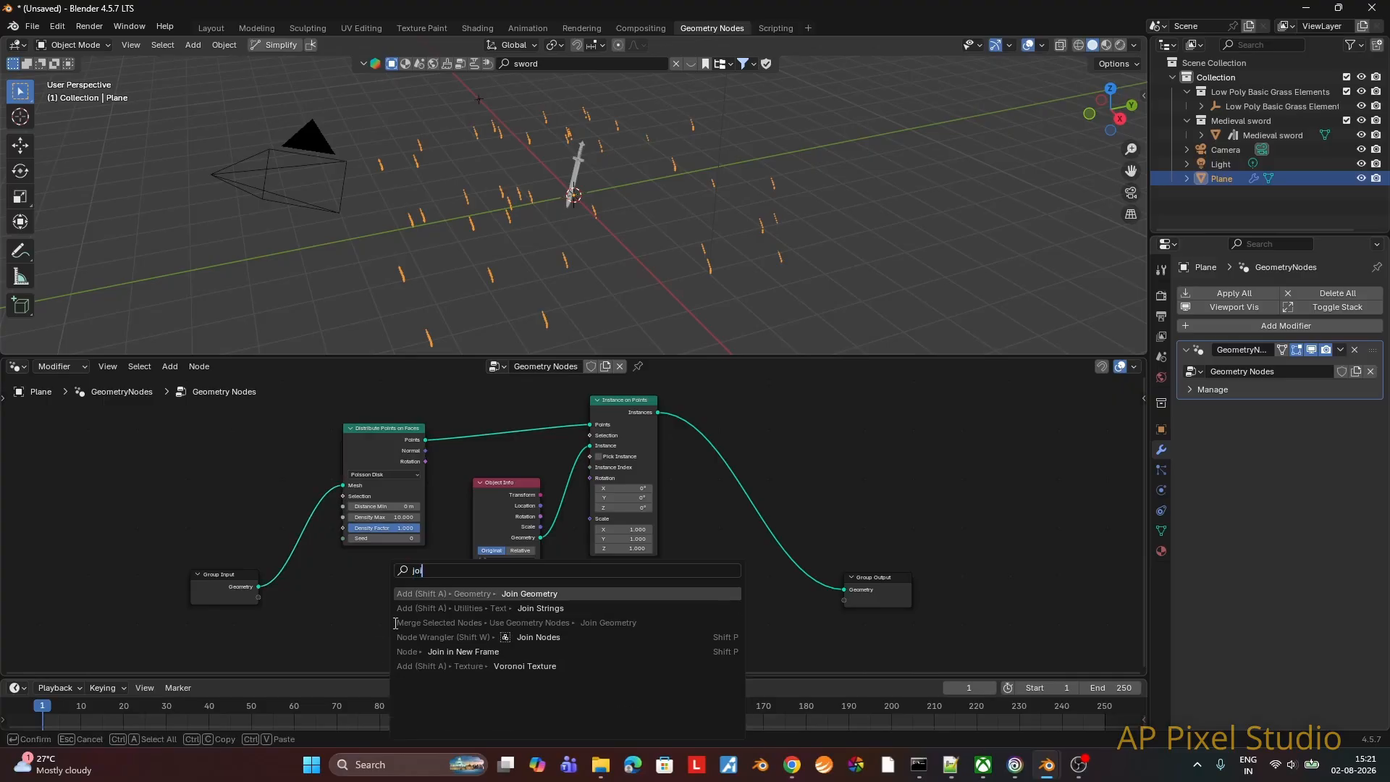
type("n ge")
key("Return")
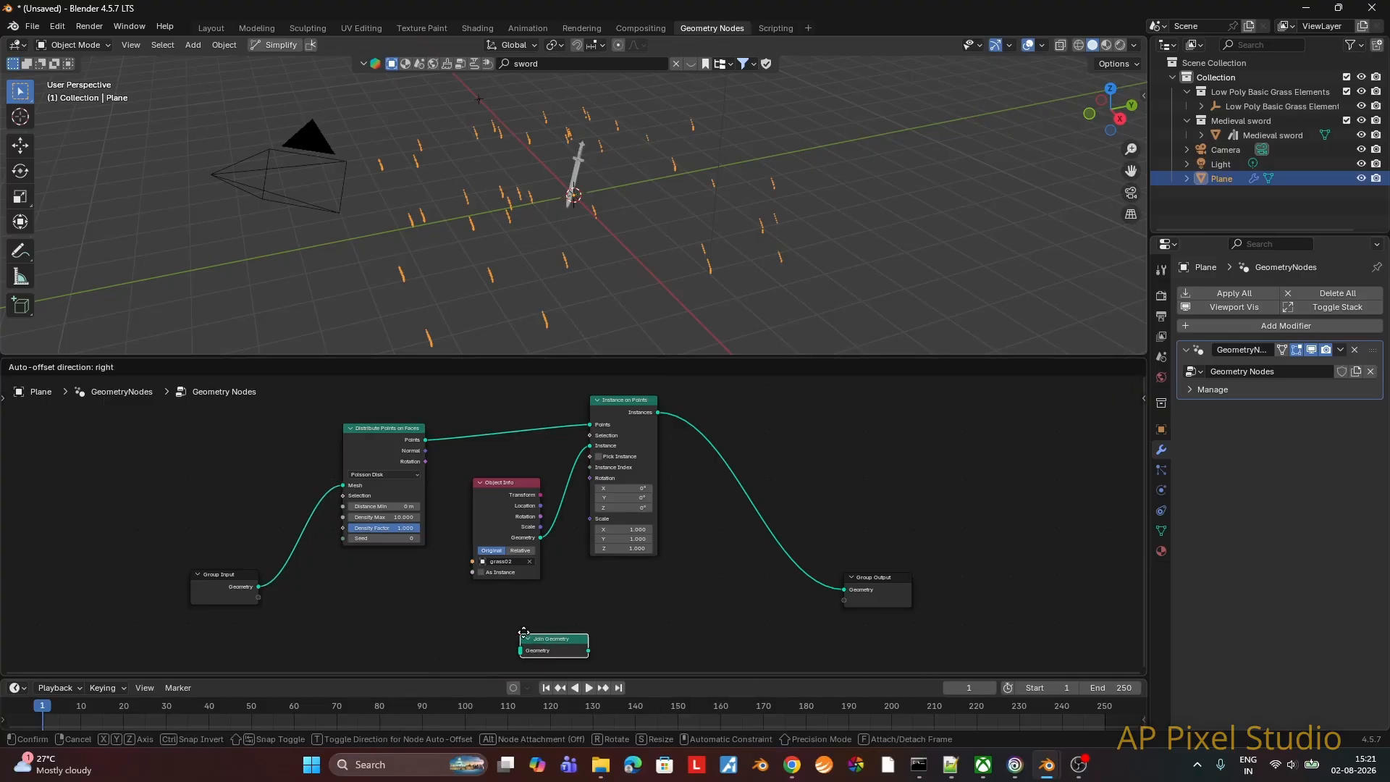
left_click(755, 567)
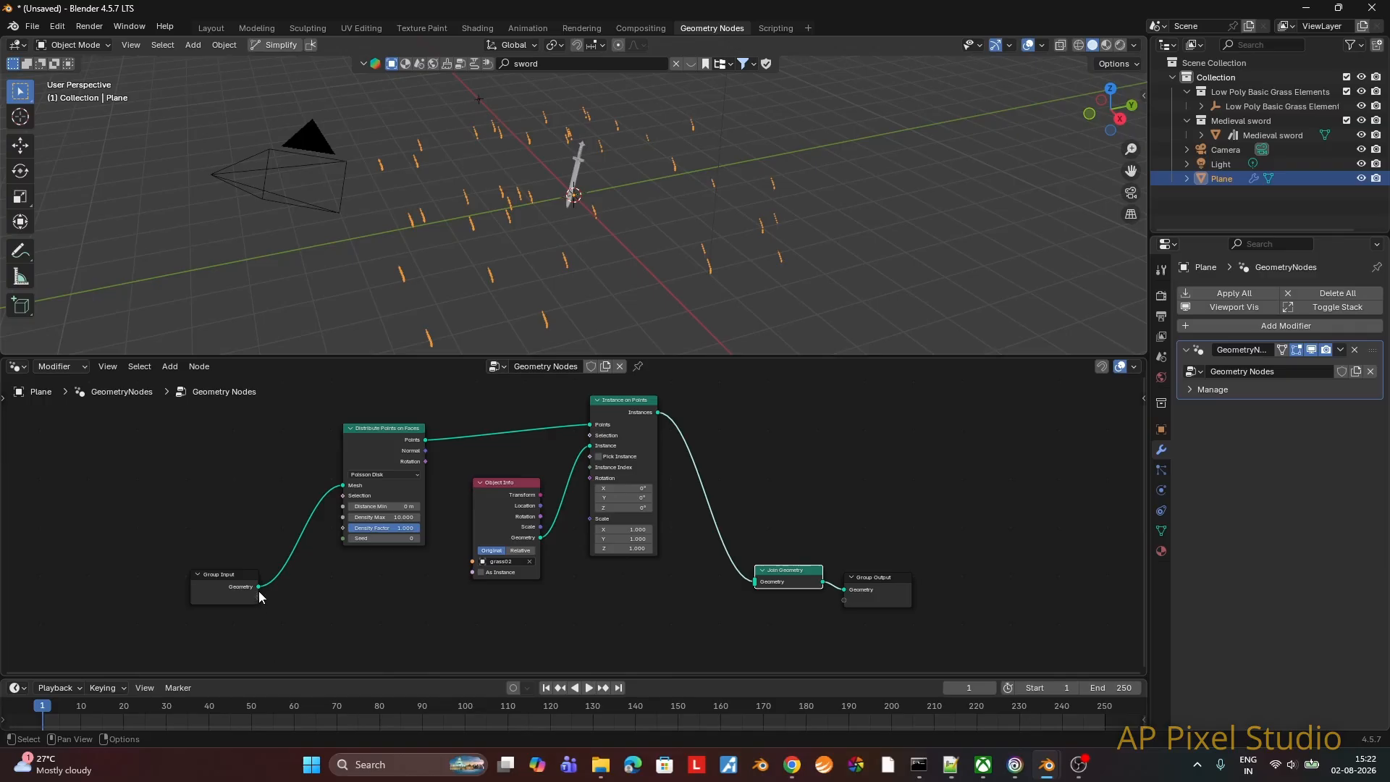
left_click_drag(258, 591, 748, 588)
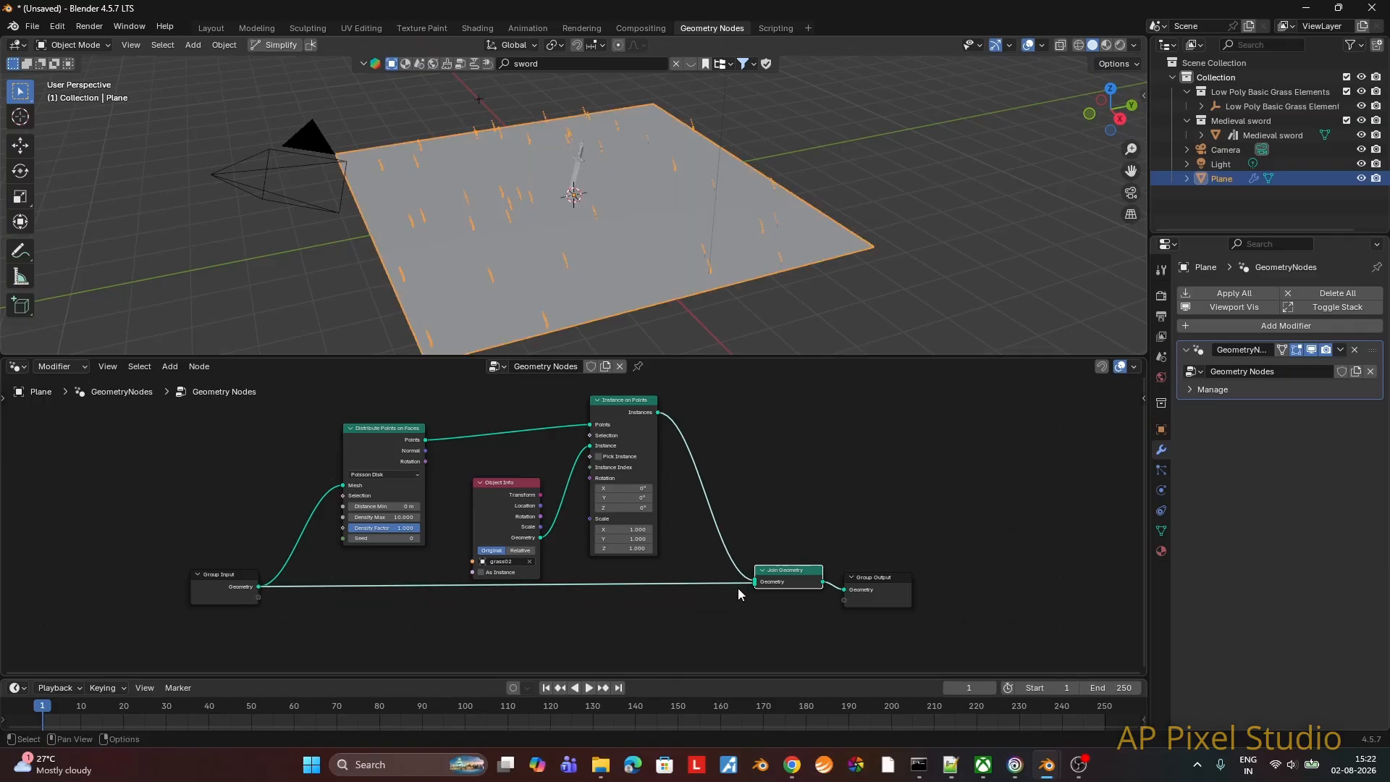
scroll(601, 250, "up", 2)
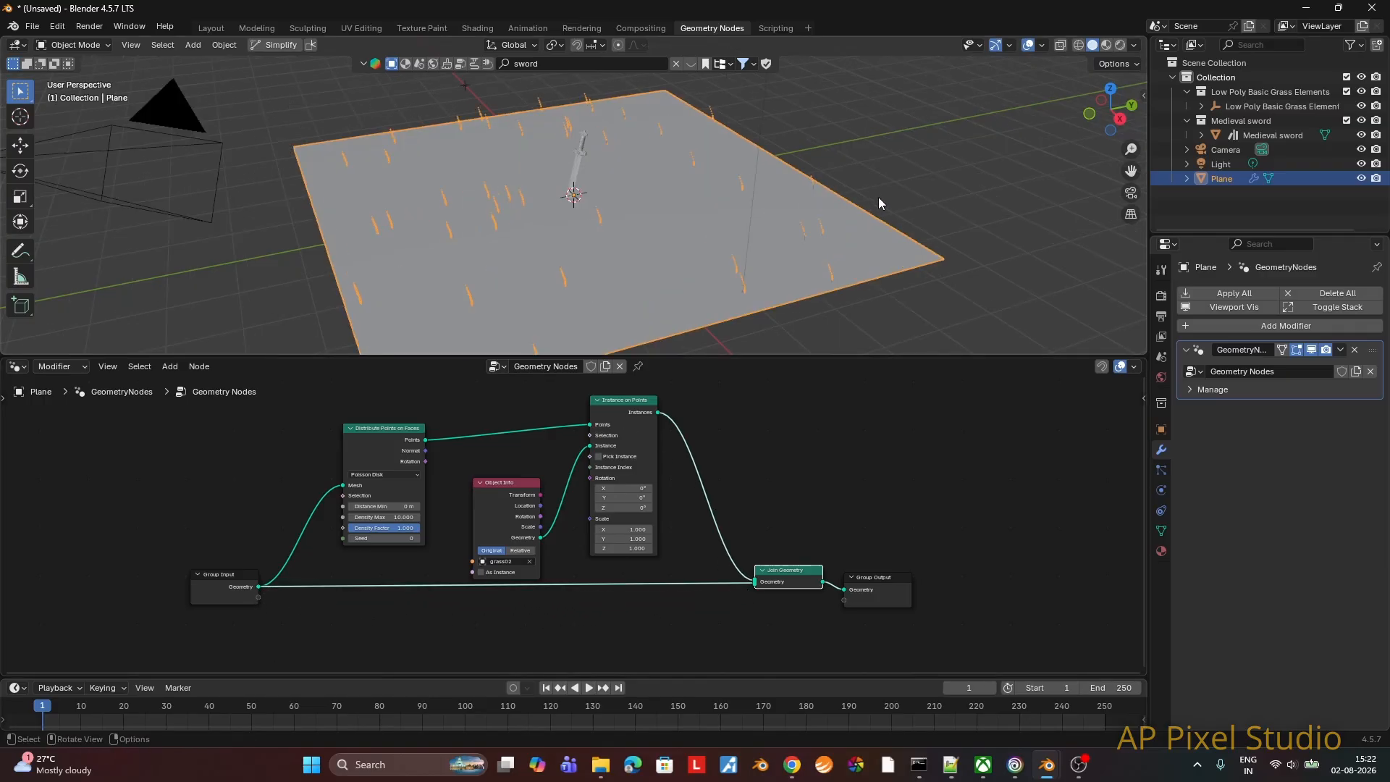
left_click(879, 197)
left_click(604, 267)
Step: Rearrange the Distribute Points on Faces, Object Info, Group Output and Join Geometry nodes to make room after Instance on Points
left_click_drag(400, 435, 437, 421)
left_click_drag(491, 478, 495, 470)
left_click_drag(880, 583, 1036, 565)
left_click_drag(790, 570, 885, 567)
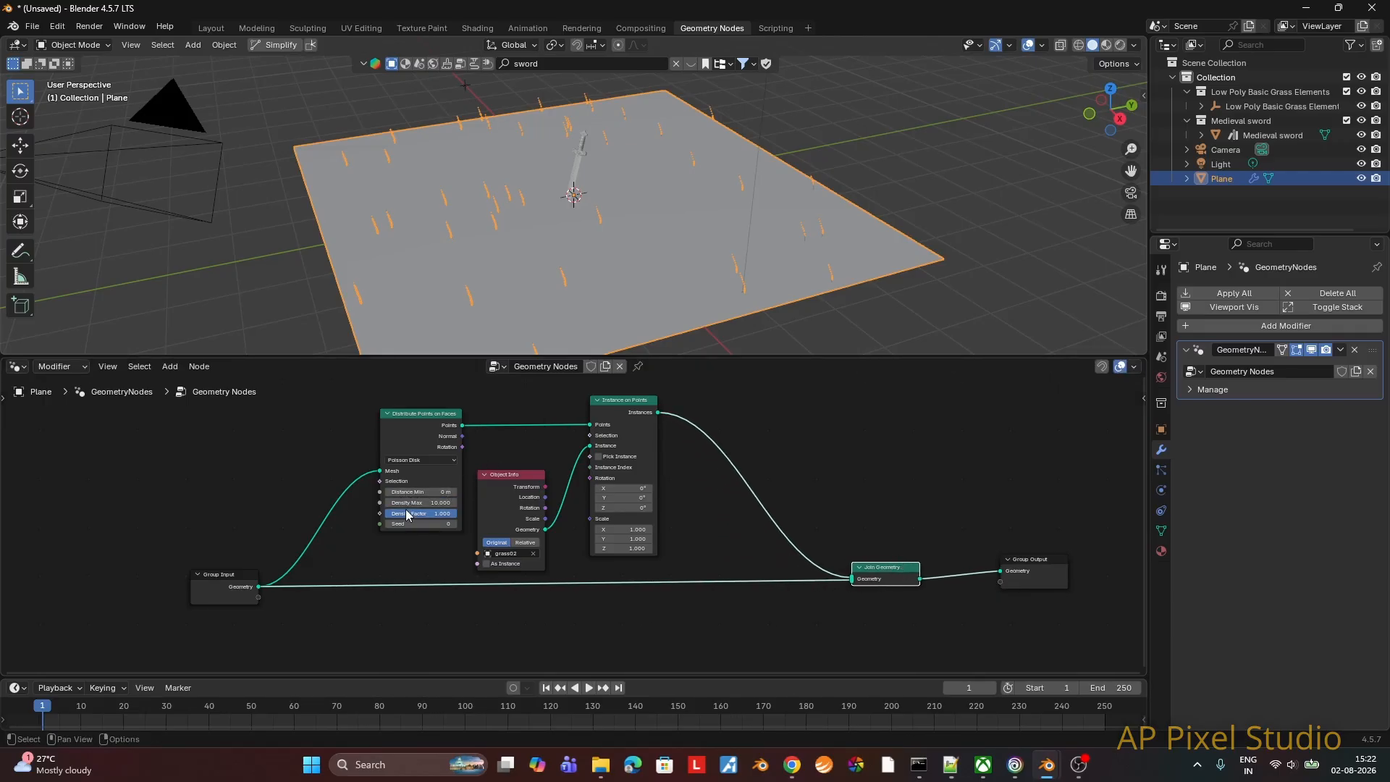
Step: Set Distance Min to 0.001 m and Density Max to 10000 on Distribute Points on Faces, and deselect the plane
left_click(421, 493)
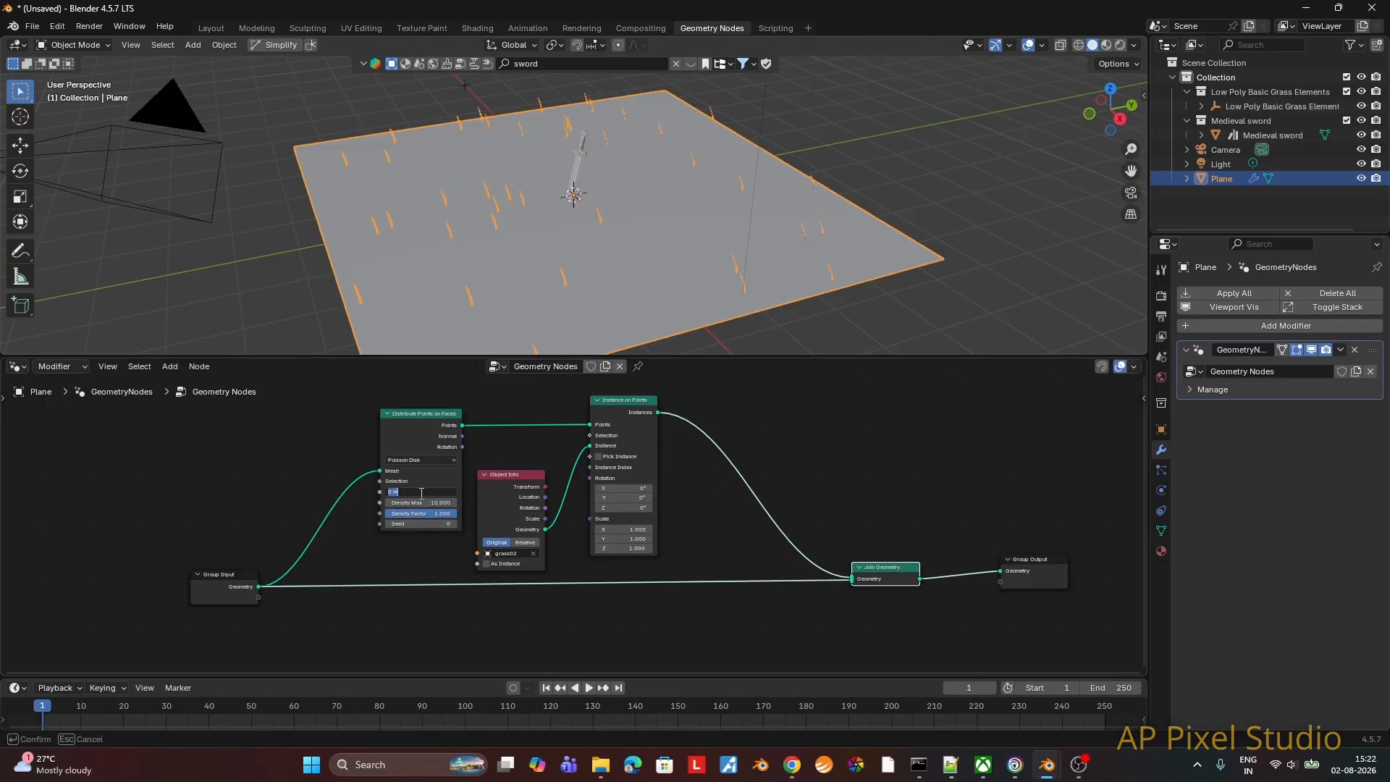
key("BackSpace")
key("Return")
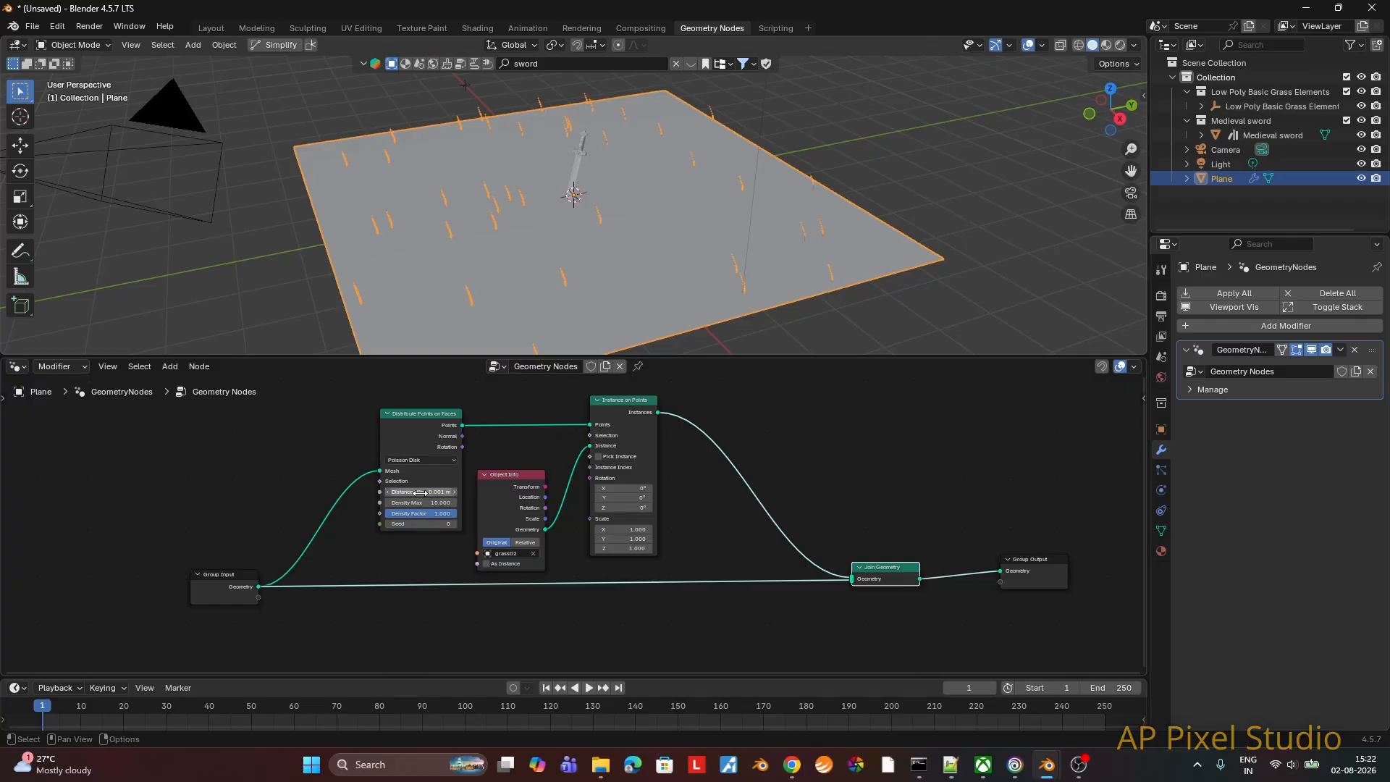
left_click(425, 503)
type("1")
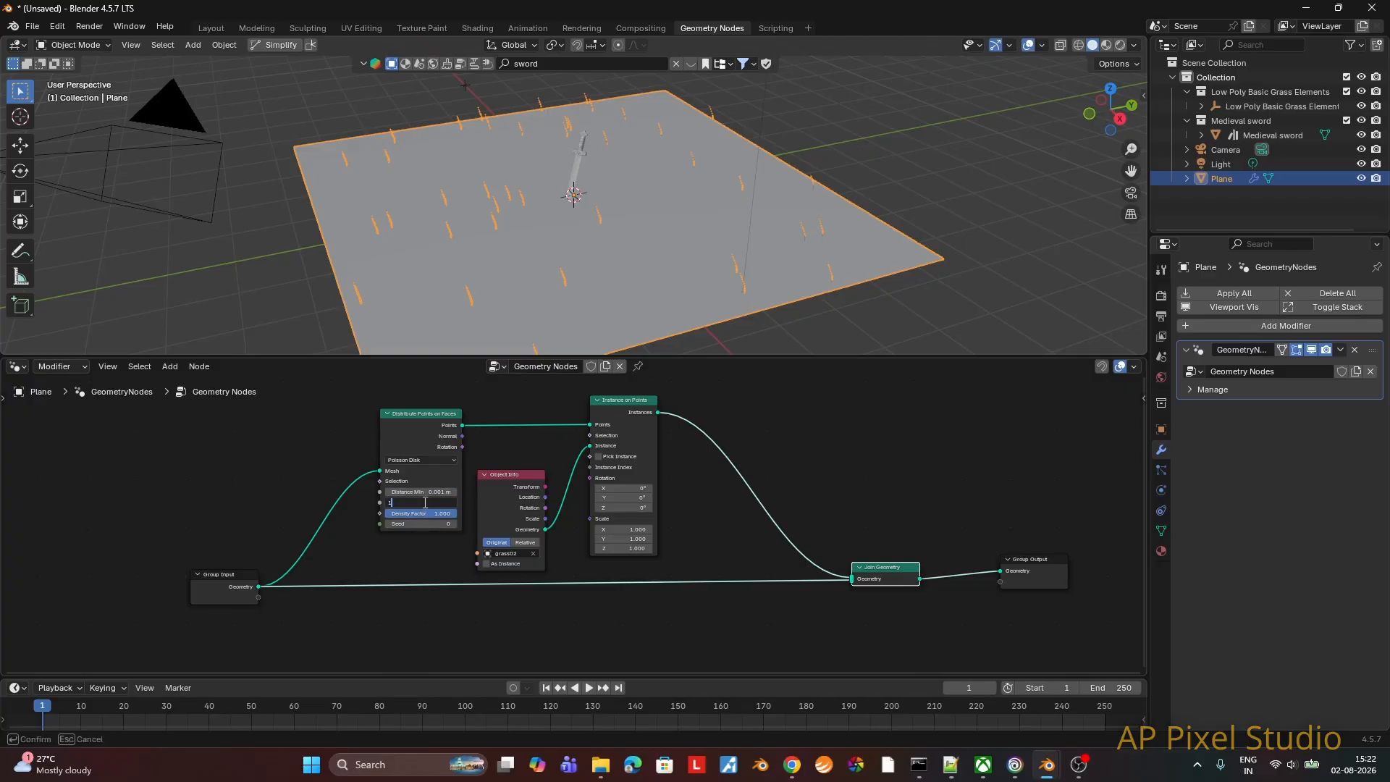
type("0000")
key("Return")
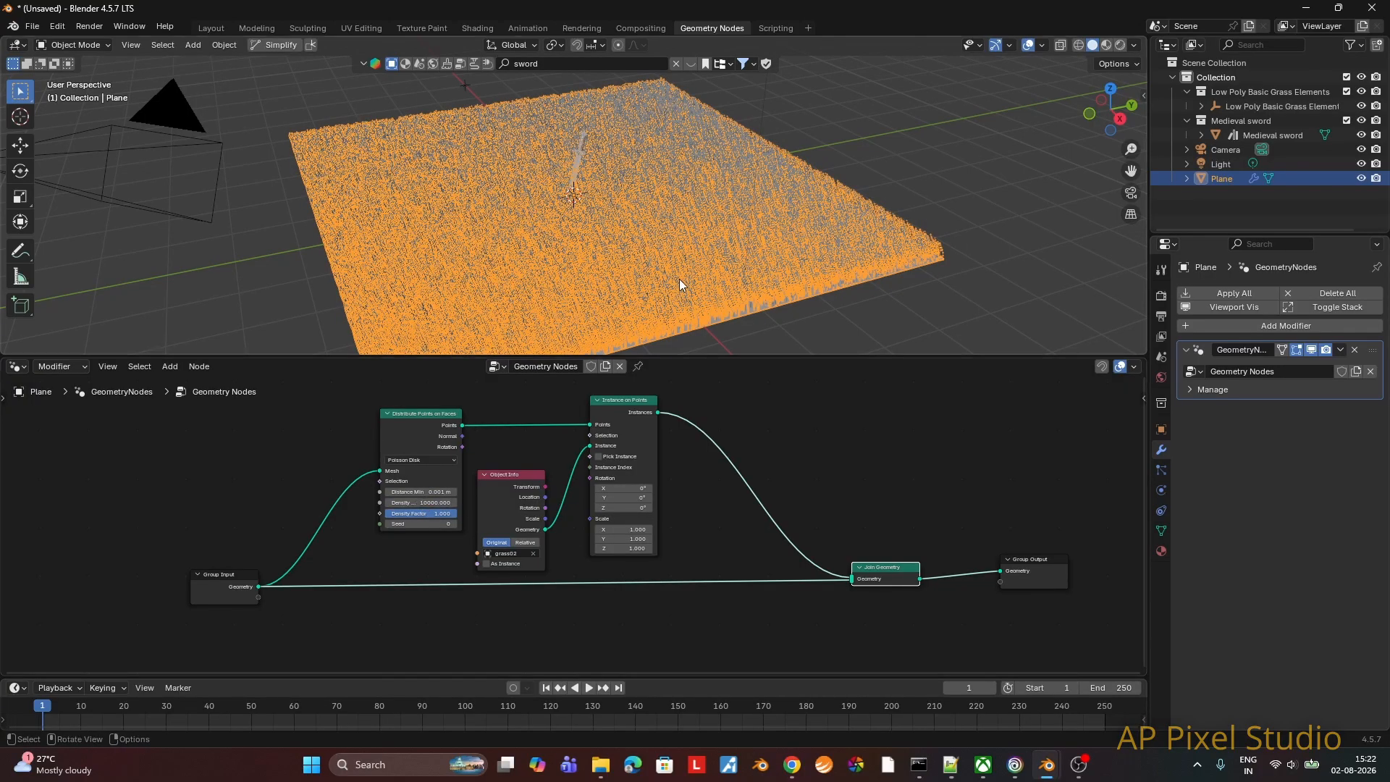
left_click(894, 307)
scroll(671, 273, "up", 2)
middle_click_drag(671, 275, 623, 319)
scroll(654, 254, "up", 2)
scroll(703, 280, "down", 2)
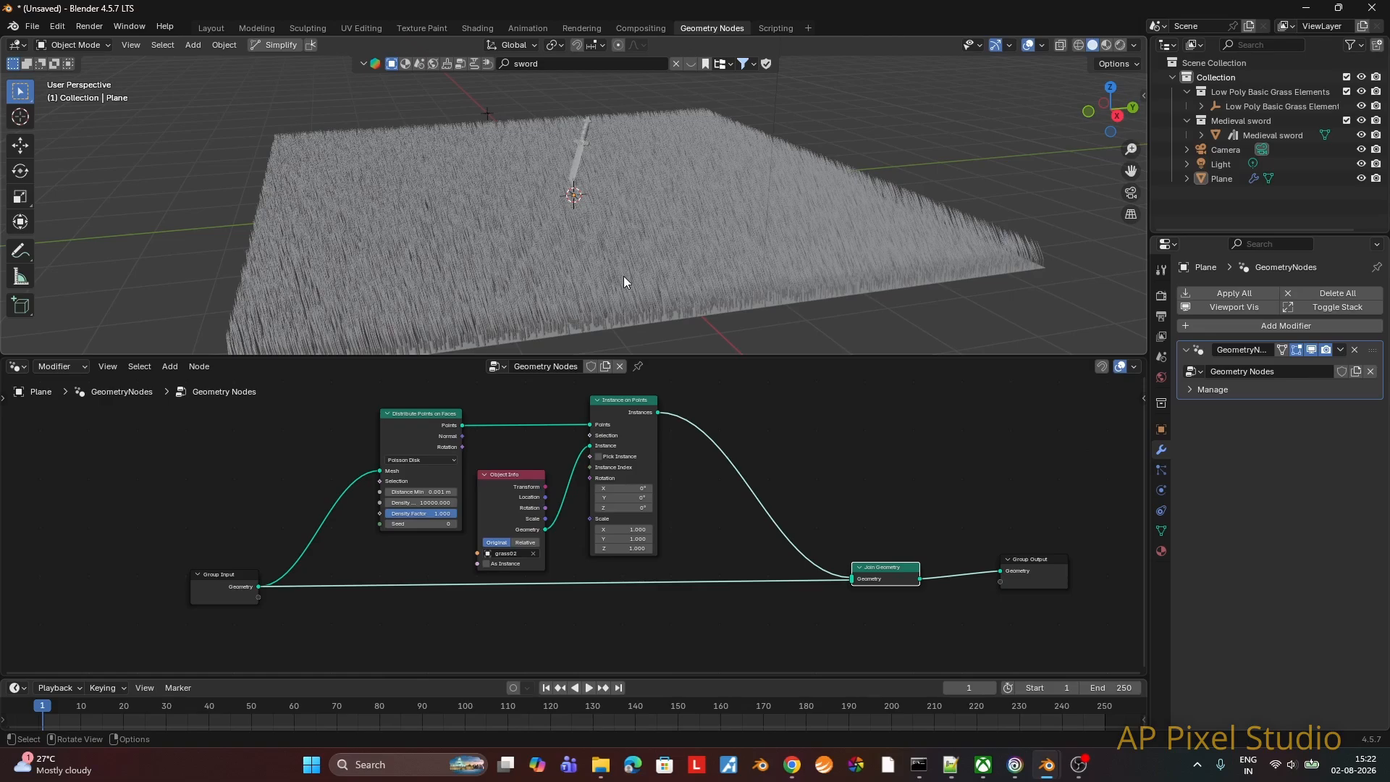
Step: Insert a Rotate Instances node between Instance on Points and Join Geometry, moving Join Geometry aside to fit it
key("F3")
type("ro")
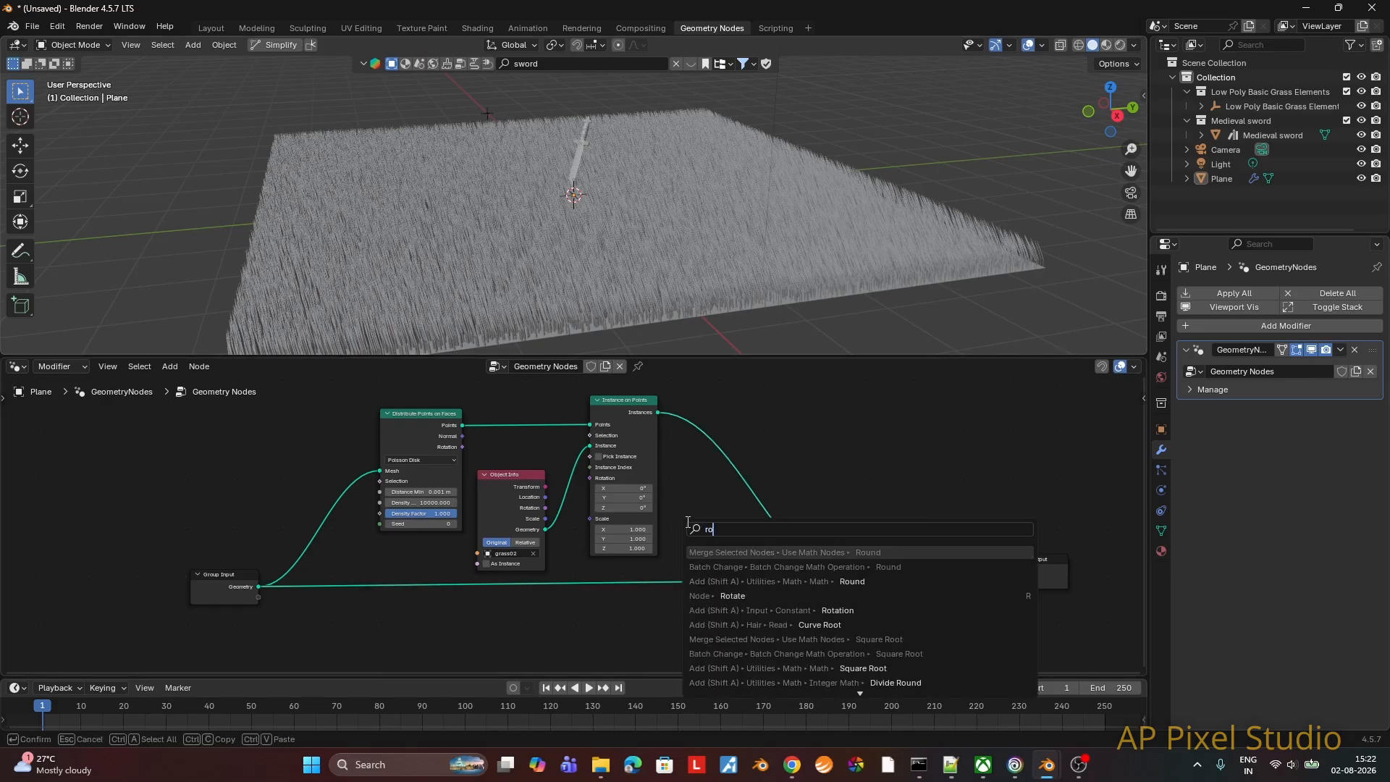
type("tate inst")
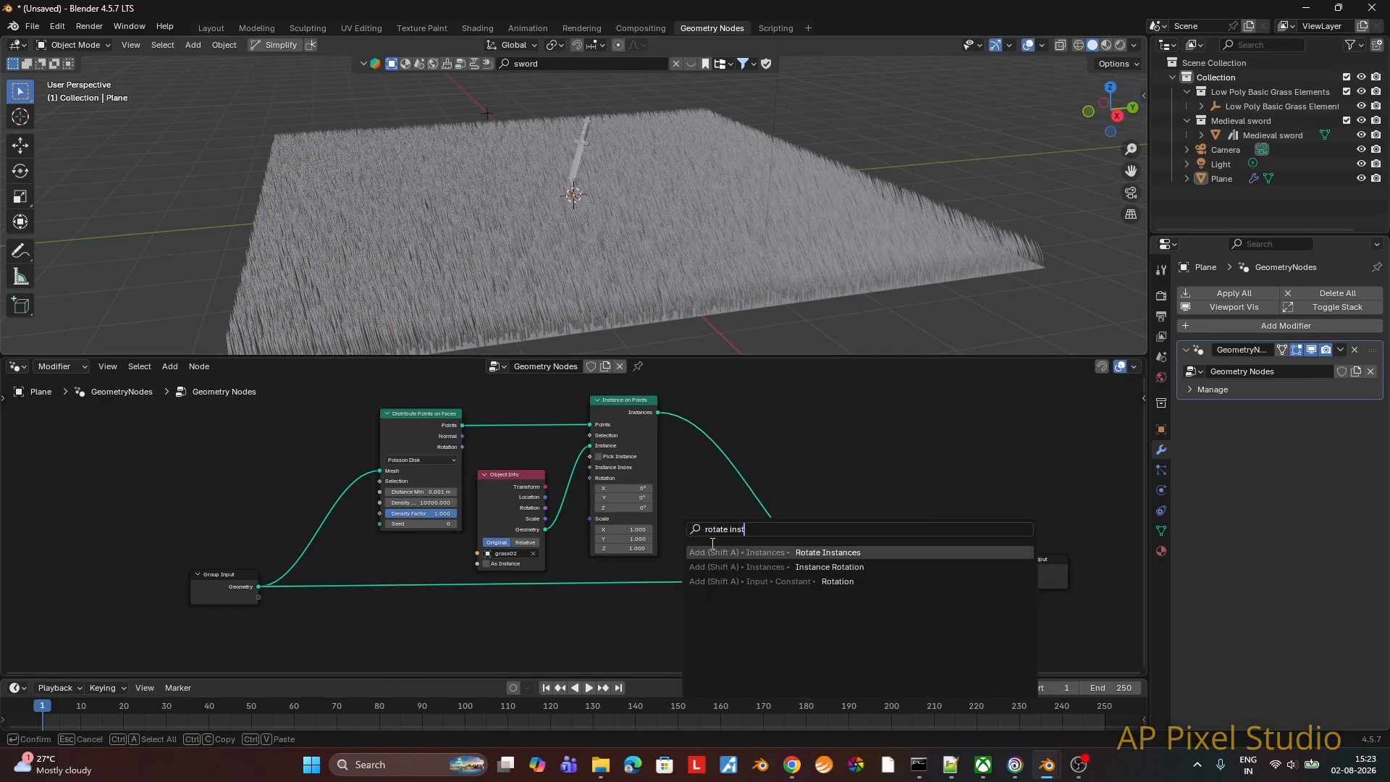
key("Return")
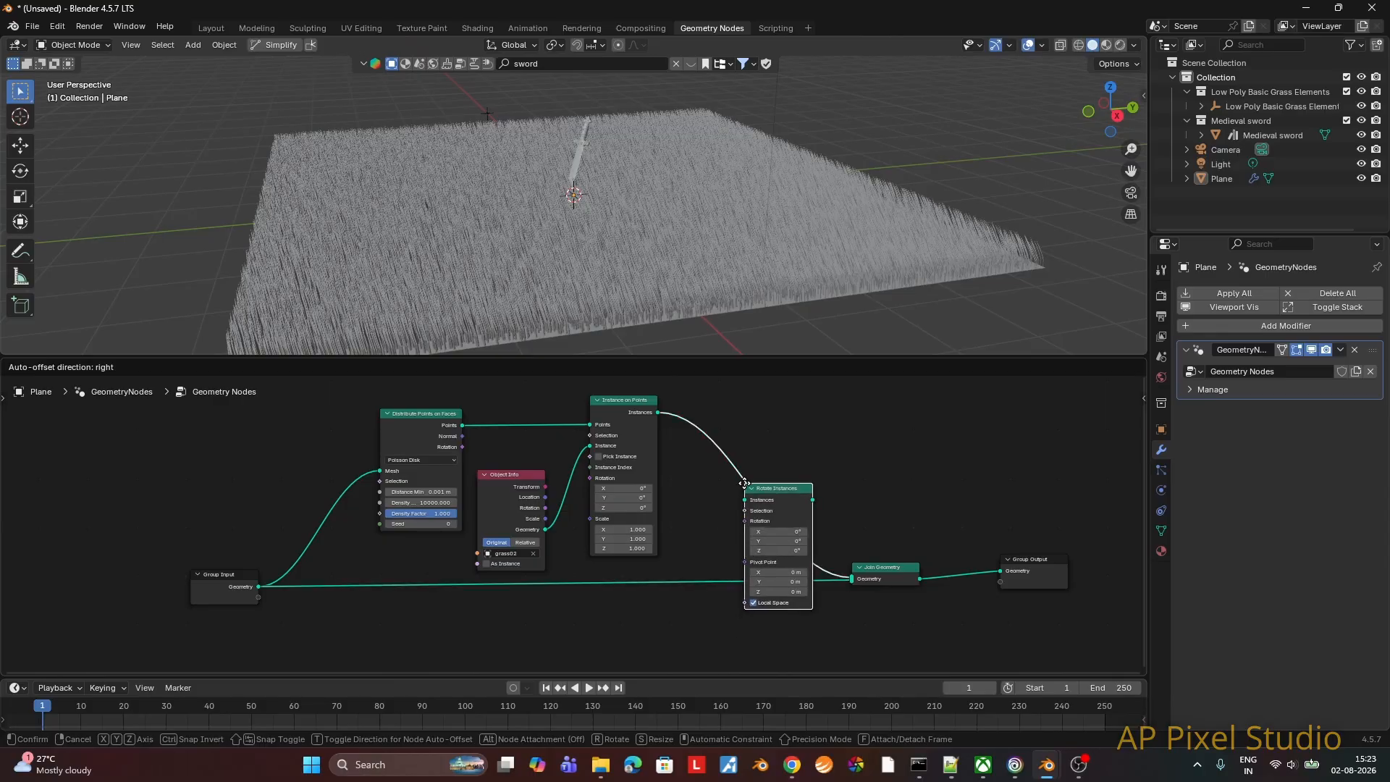
left_click(761, 437)
left_click_drag(895, 574, 926, 554)
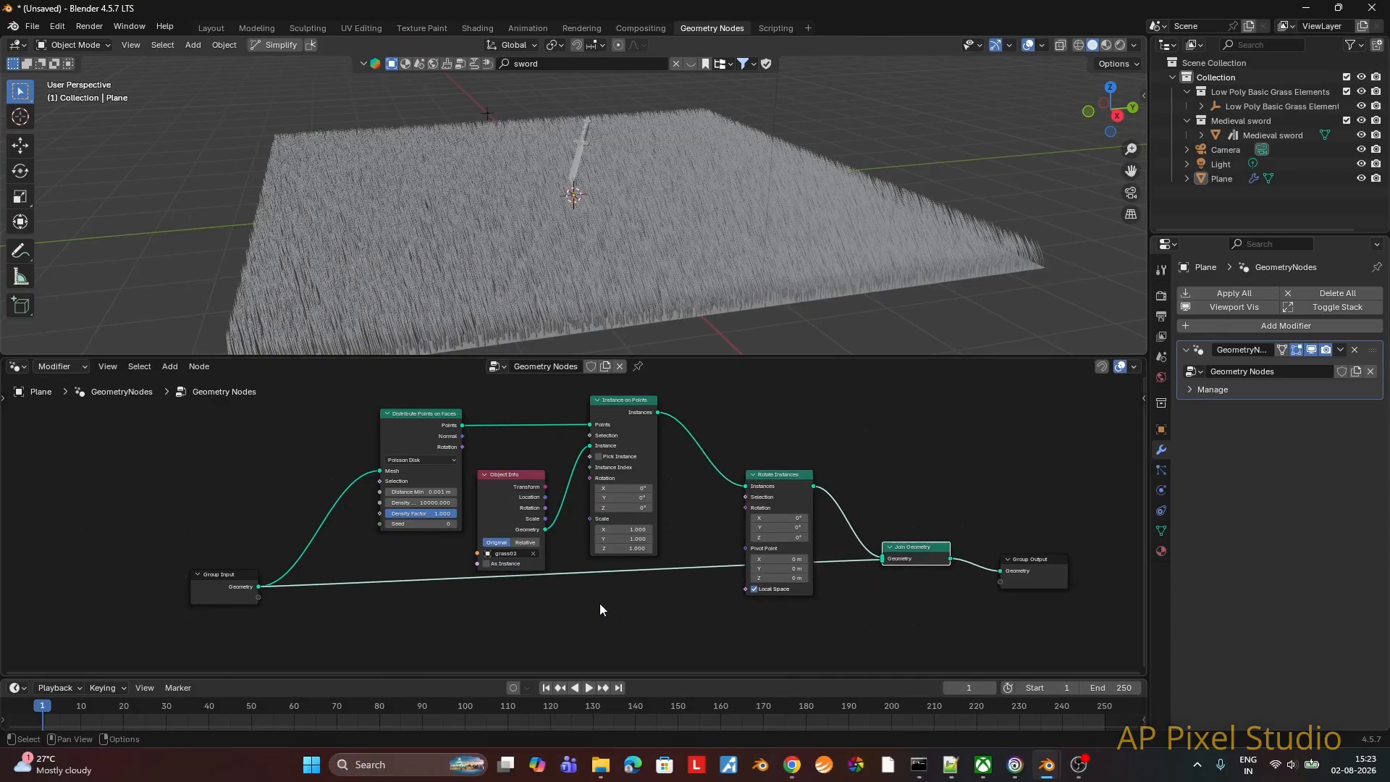
Step: Add a Noise Texture node in the free space below the Instance on Points node
left_click(549, 633)
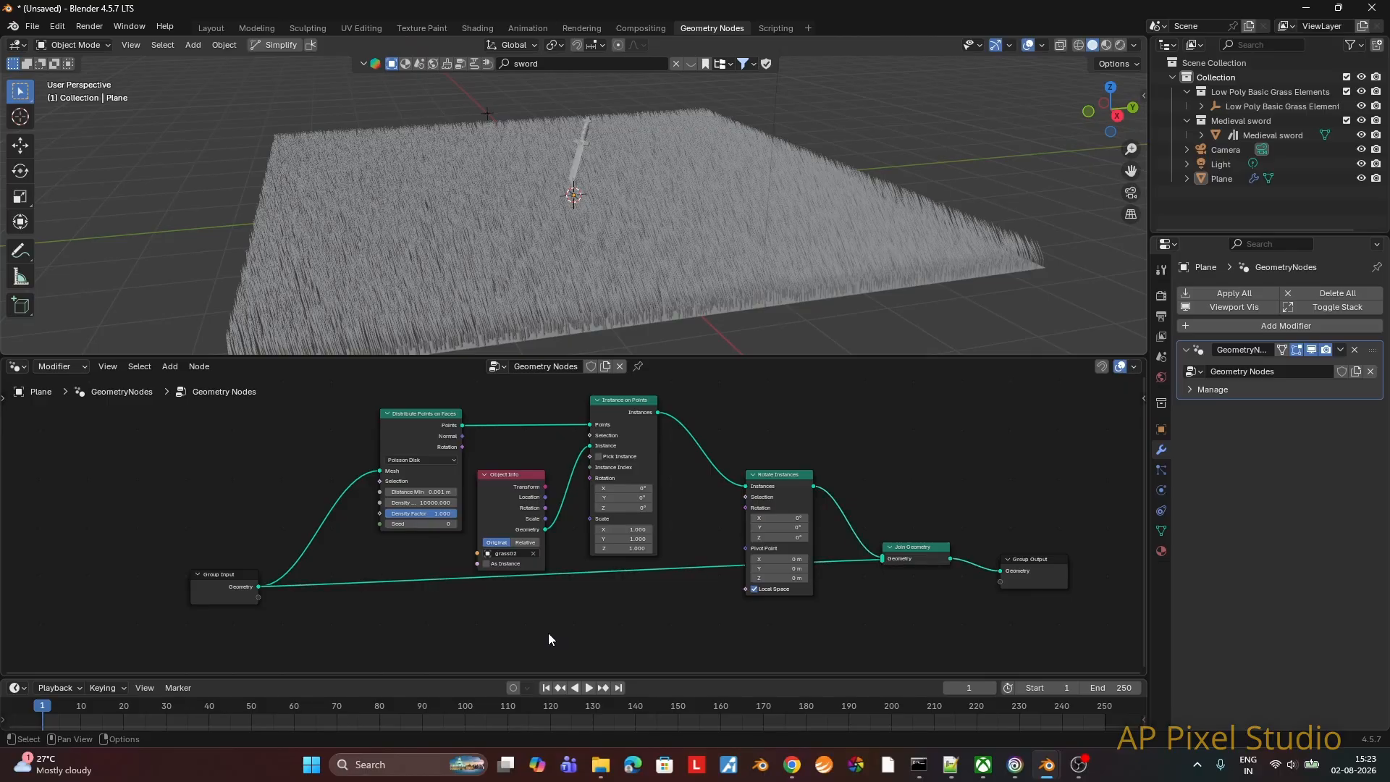
key("F3")
type("noise")
key("Return")
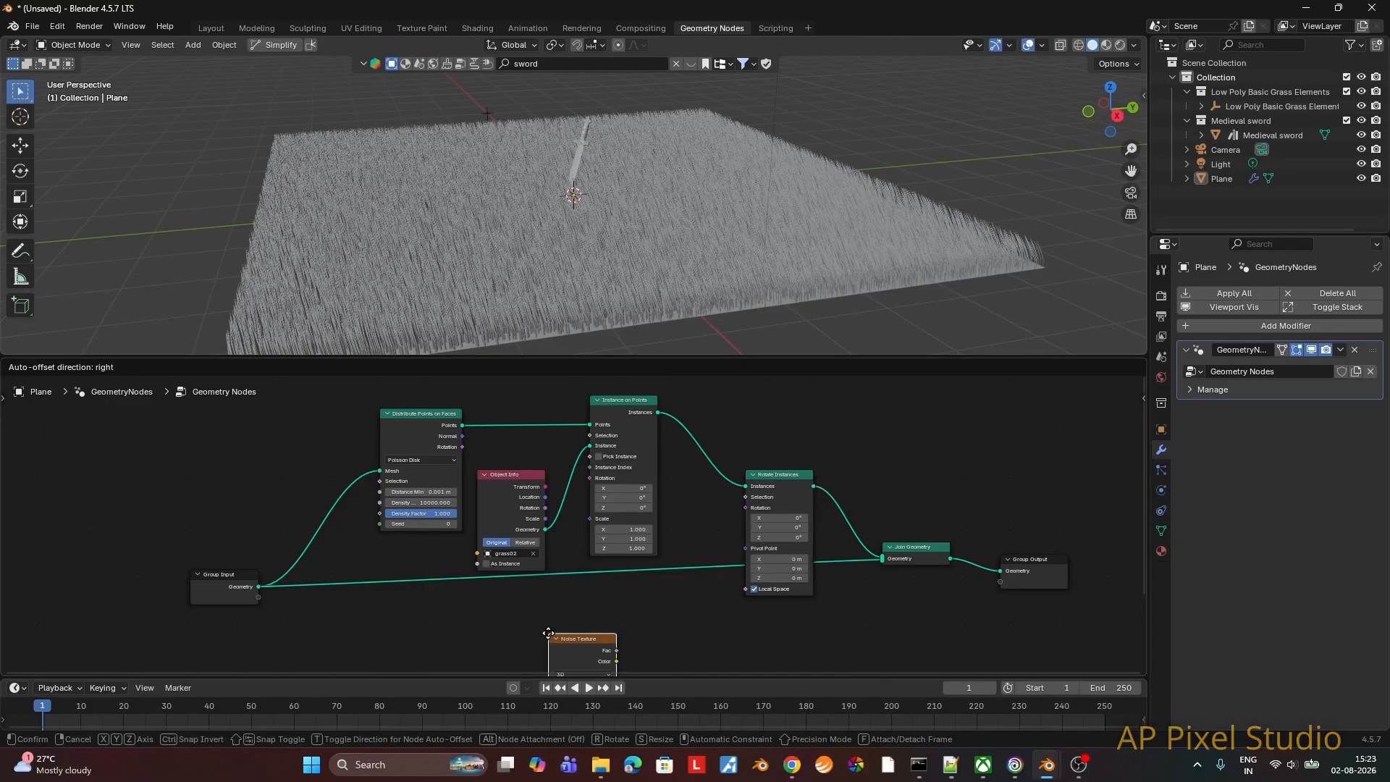
left_click(652, 598)
scroll(697, 604, "down", 4, "shift")
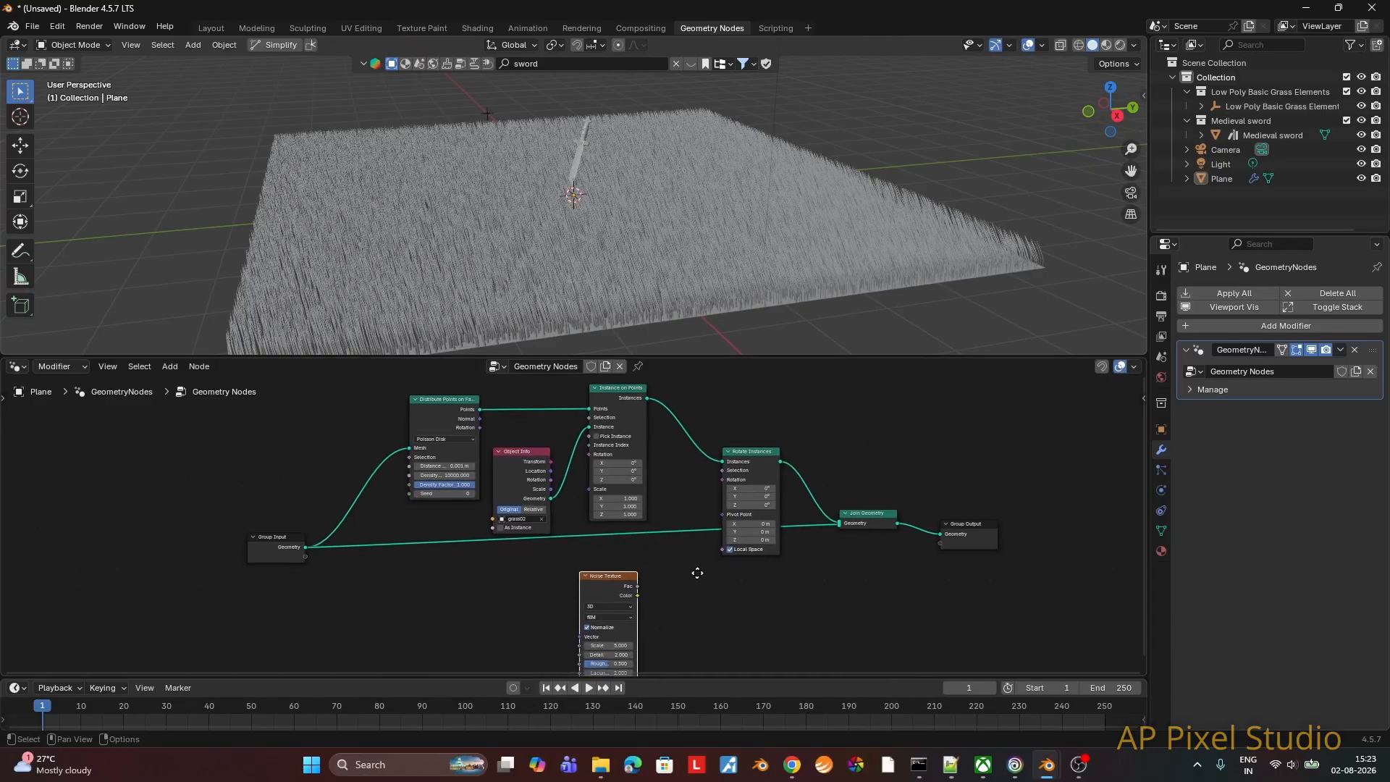
left_click_drag(628, 555, 639, 532)
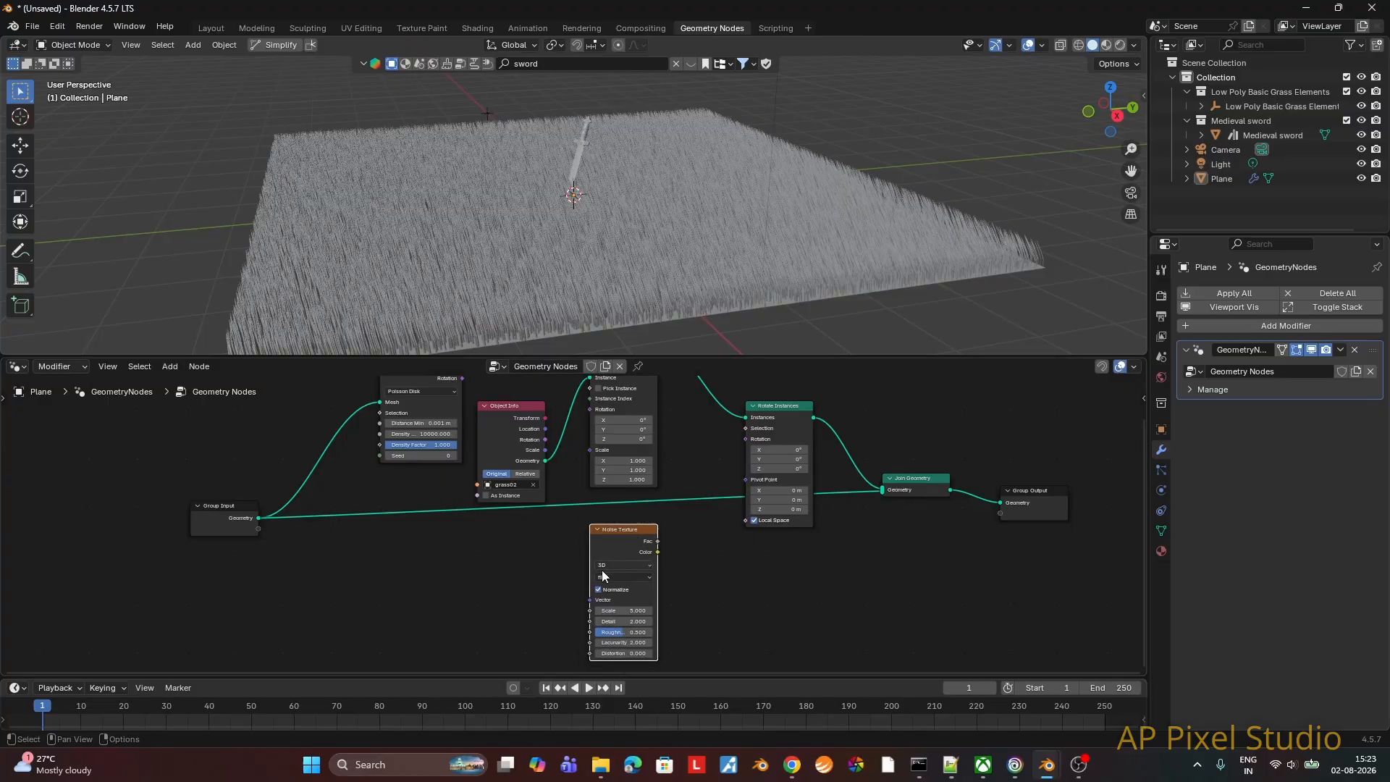
Step: Add a Scene Time node in the free space before the Noise Texture node
left_click(368, 613)
key("F3")
type("sco")
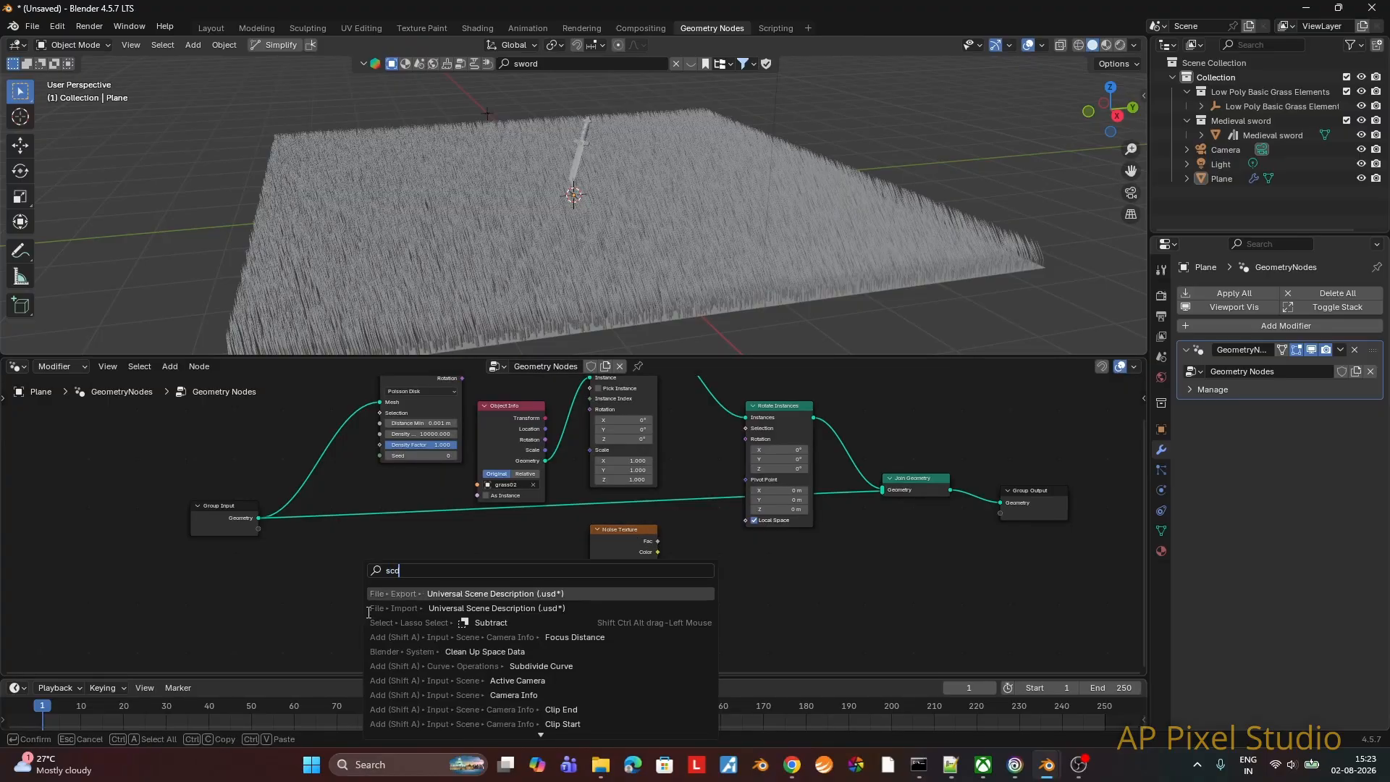
key("BackSpace")
type("ene")
key("Return")
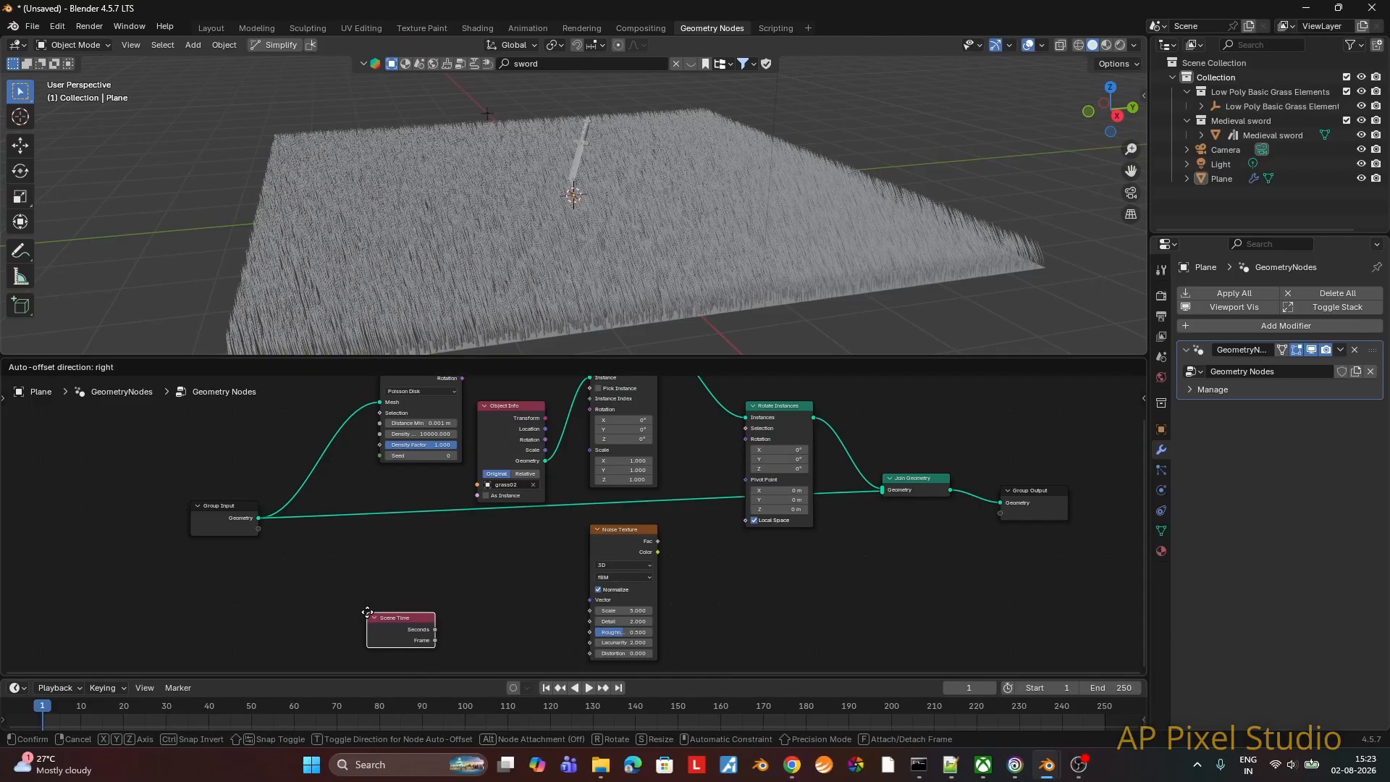
left_click(346, 595)
Step: Set the Noise Texture to 4D and connect the Scene Time Seconds output to its W input
left_click(629, 565)
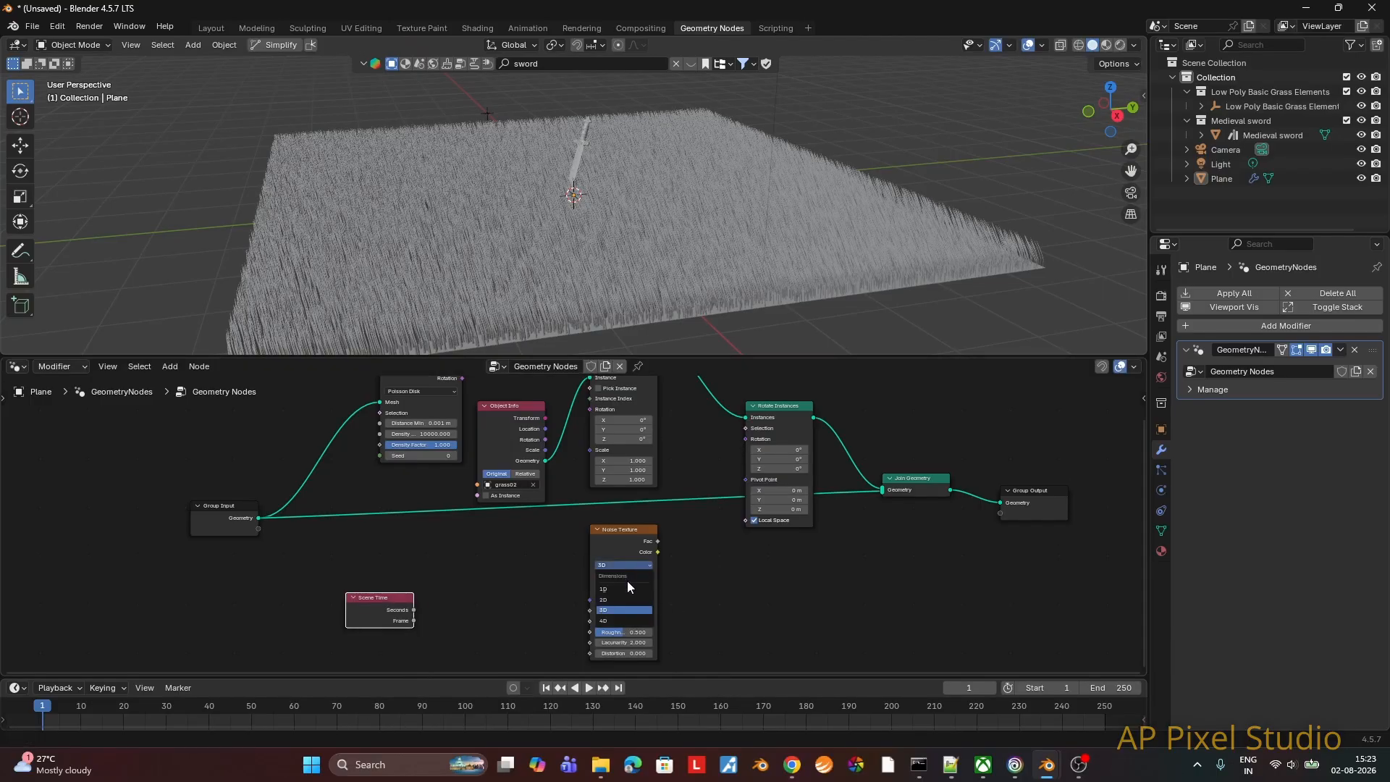
left_click(618, 621)
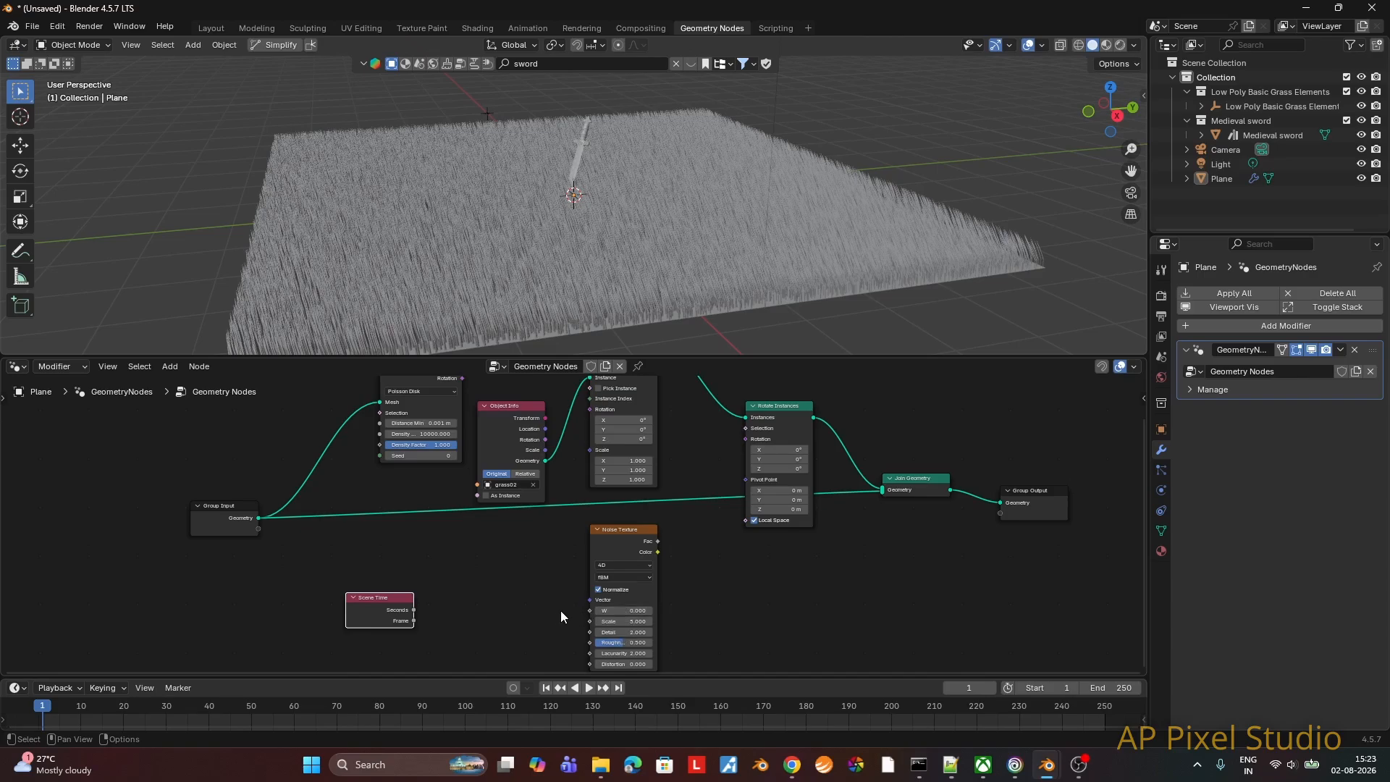
mouse_move(413, 609)
left_mouse_down()
mouse_move(467, 603)
mouse_move(412, 614)
left_mouse_up()
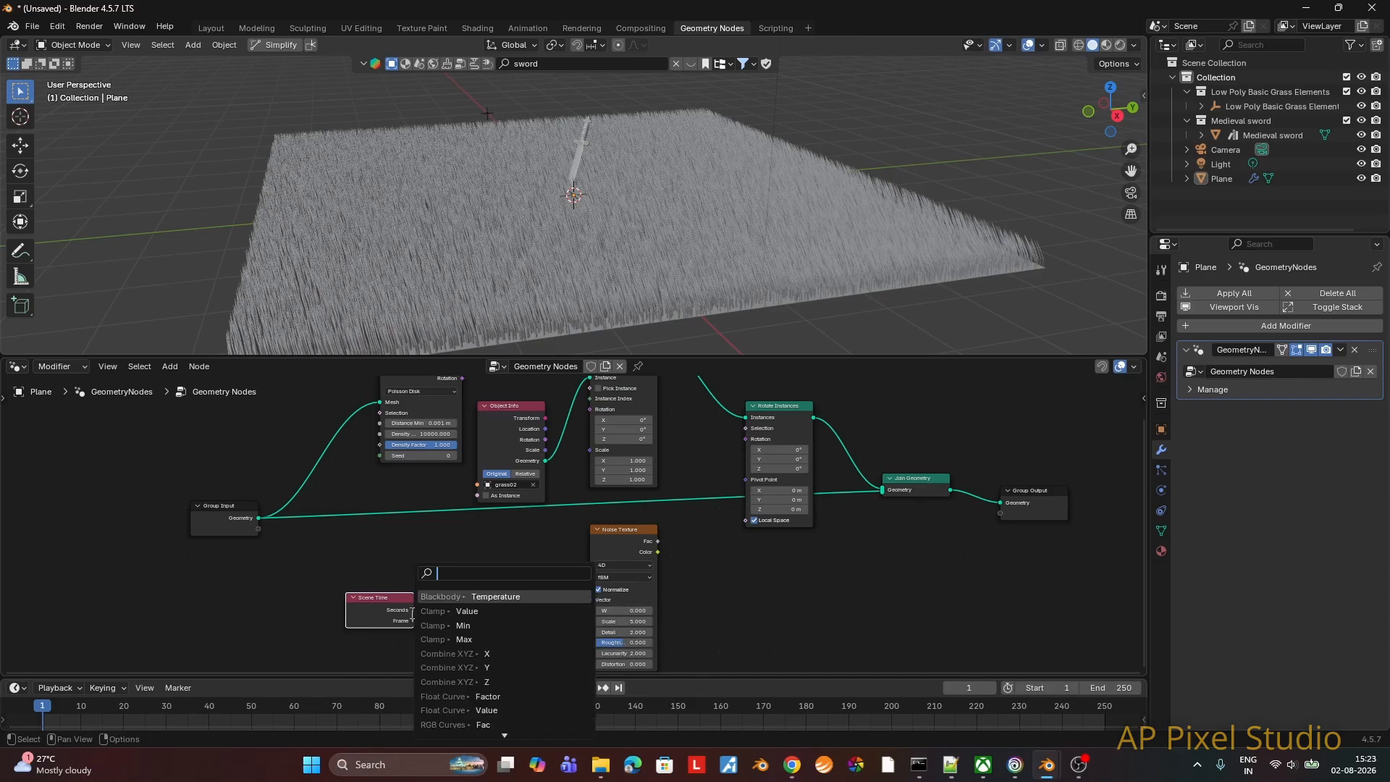
left_click(395, 584)
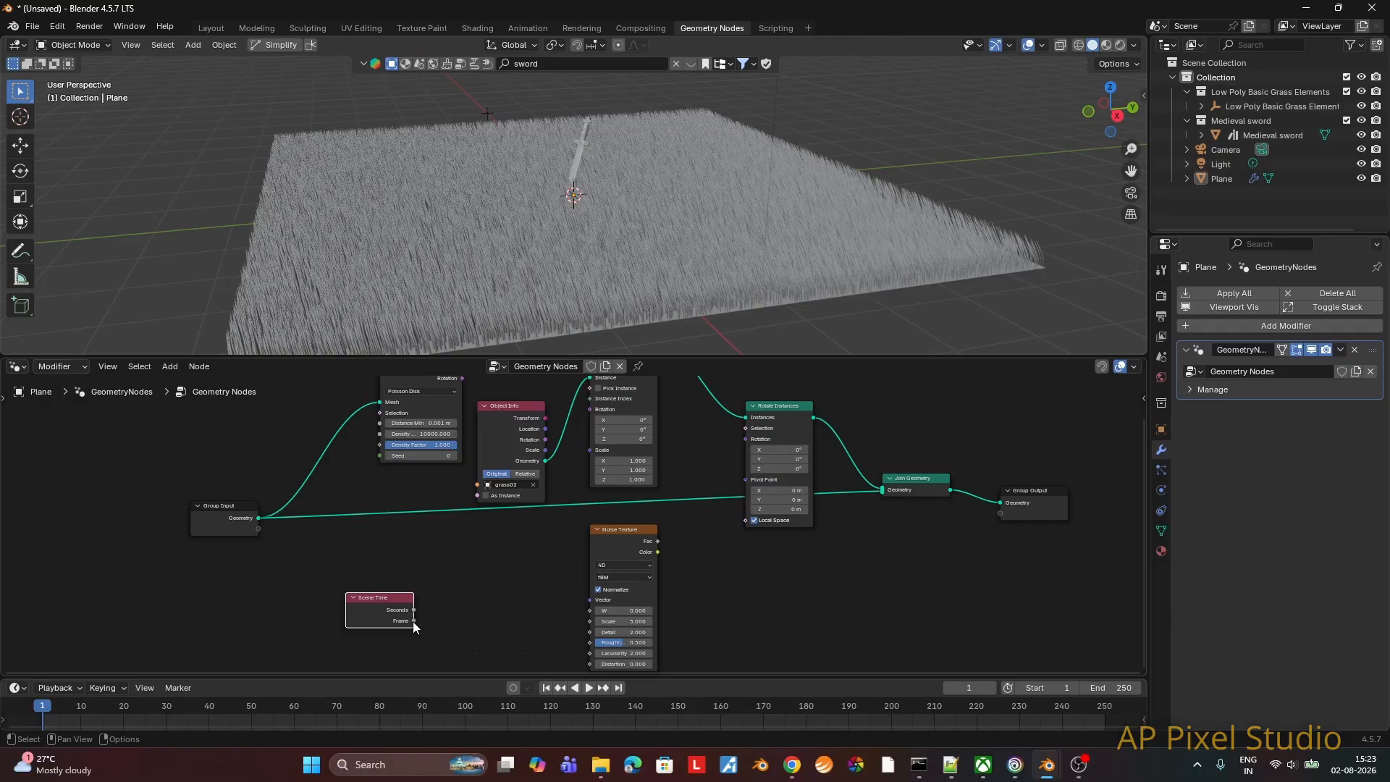
left_click_drag(414, 610, 585, 610)
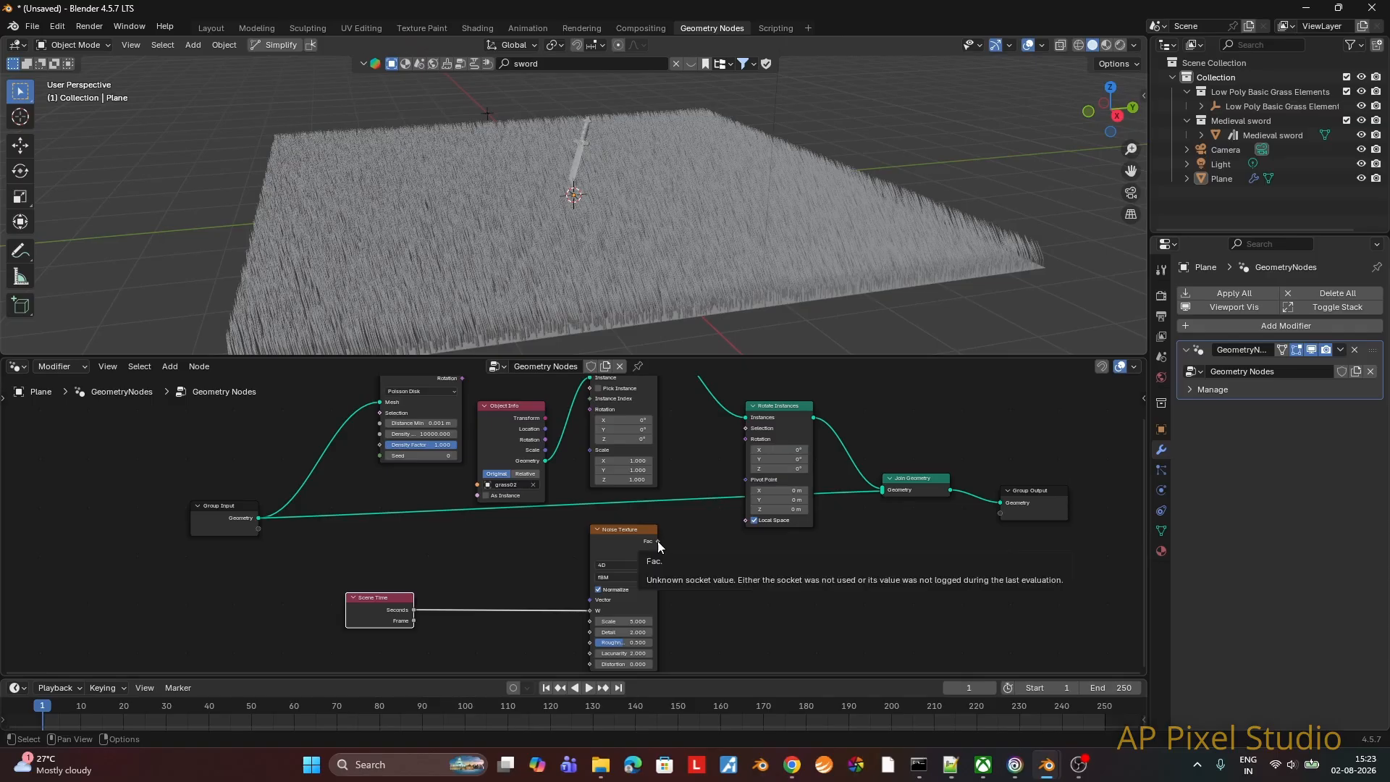
Step: Connect the Noise Texture's Fac output to the Rotation input of Rotate Instances
left_click_drag(657, 542, 697, 502)
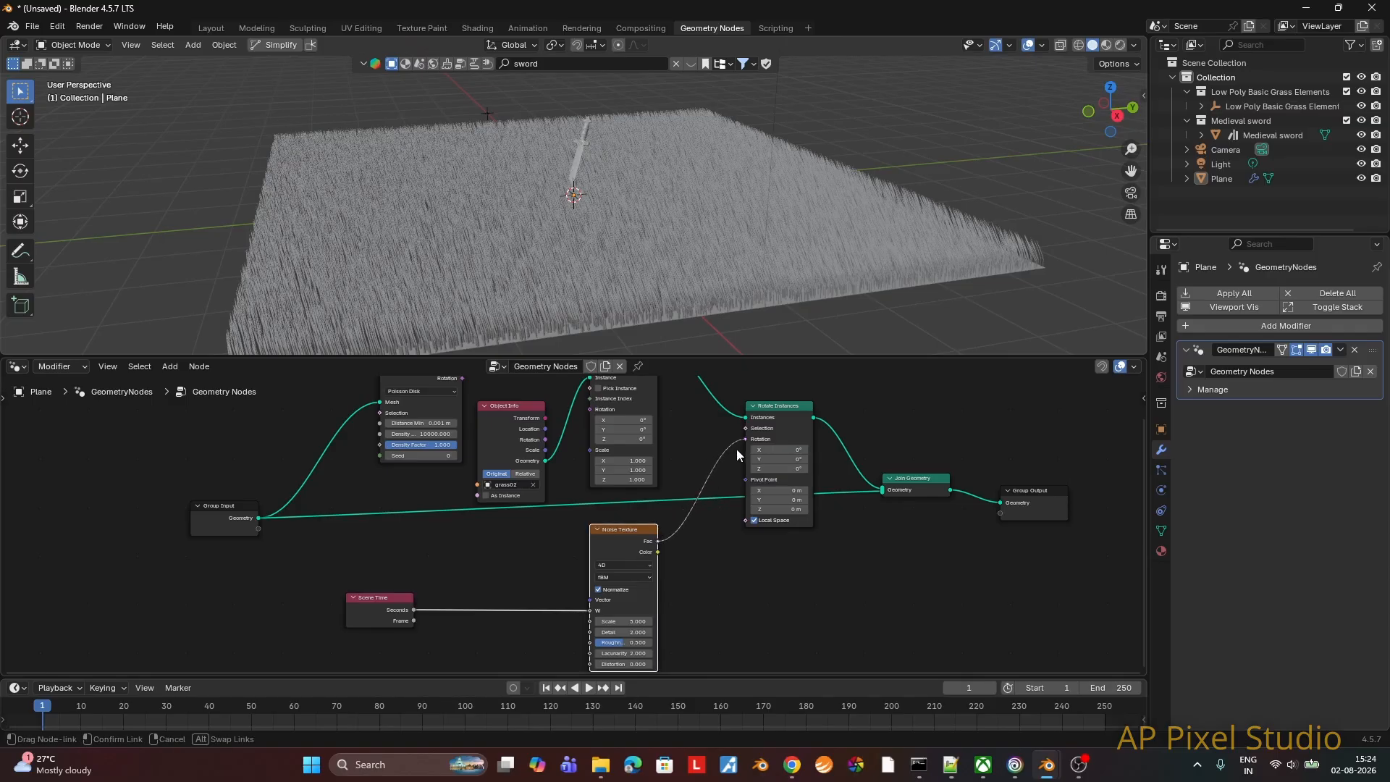
left_click_drag(739, 448, 739, 449)
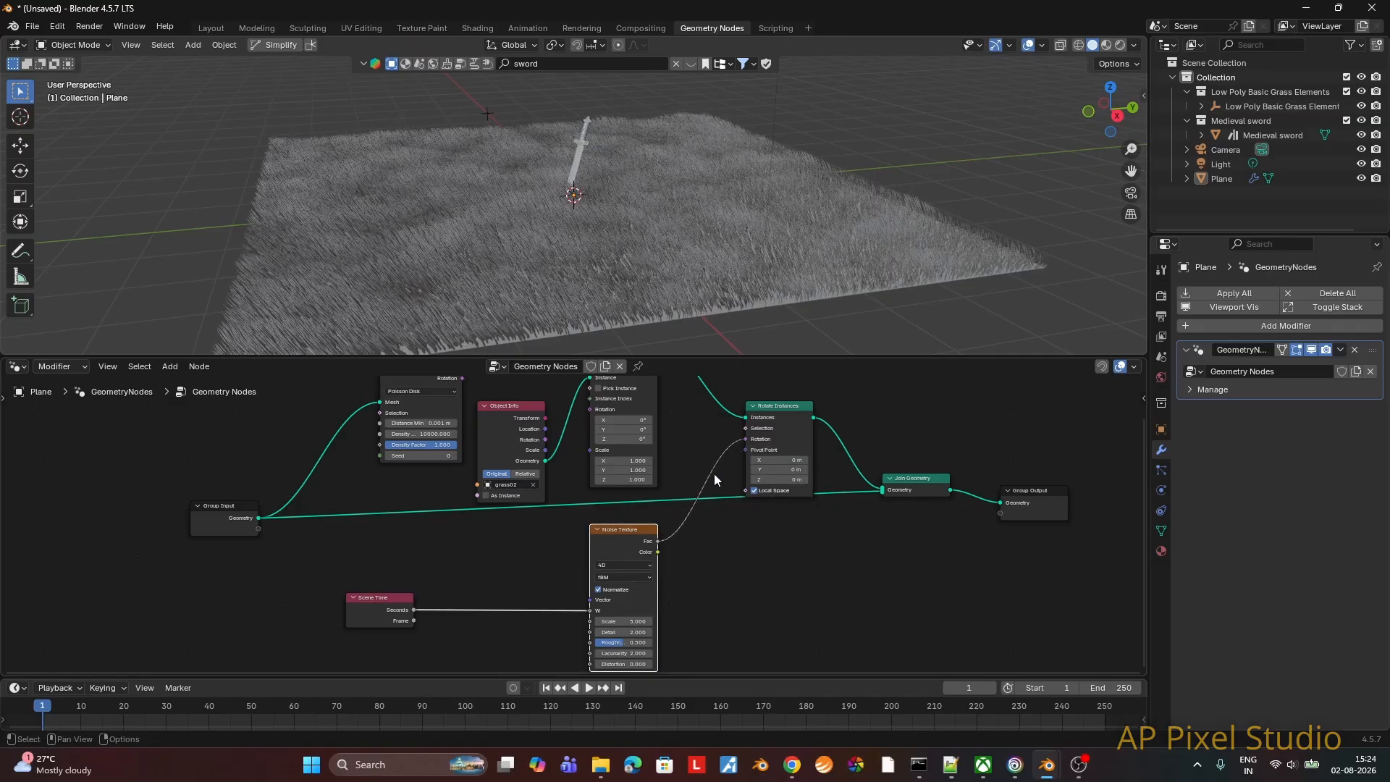
Step: Play the animation in the Layout workspace and inspect the grass movement around the sword from different angles
scroll(703, 333, "up", 4)
middle_click_drag(703, 332, 776, 68)
middle_click_drag(740, 252, 774, 203)
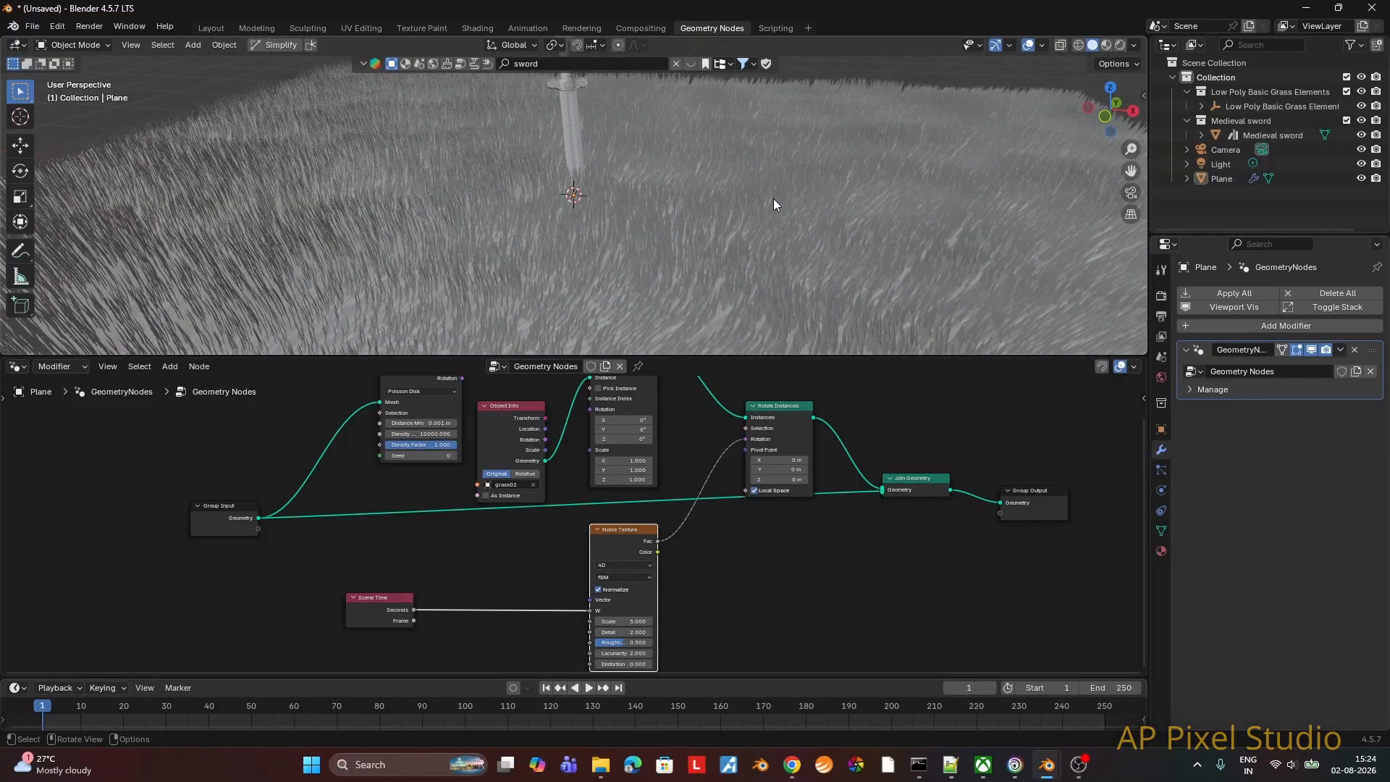
key("F3")
key("Escape")
left_click(211, 28)
left_click(590, 689)
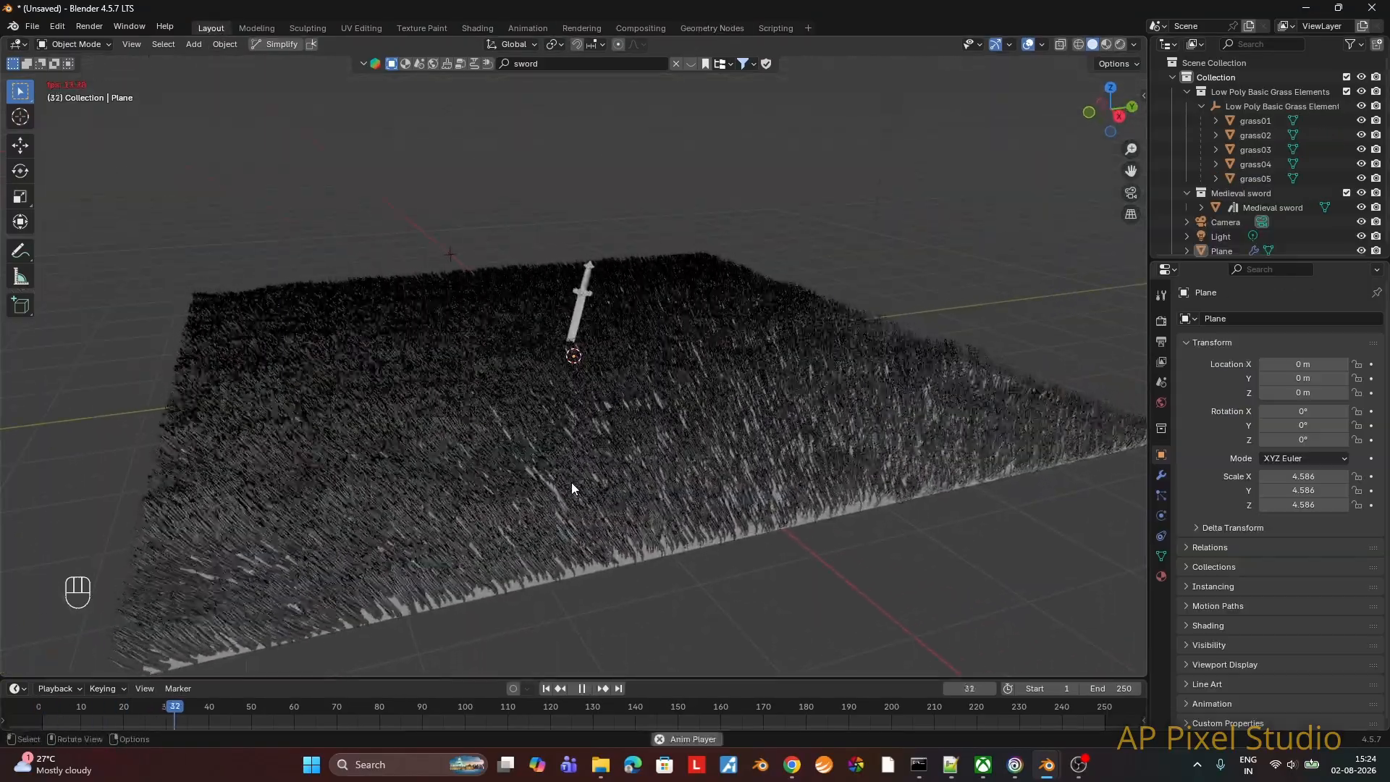
middle_click_drag(571, 482, 801, 524)
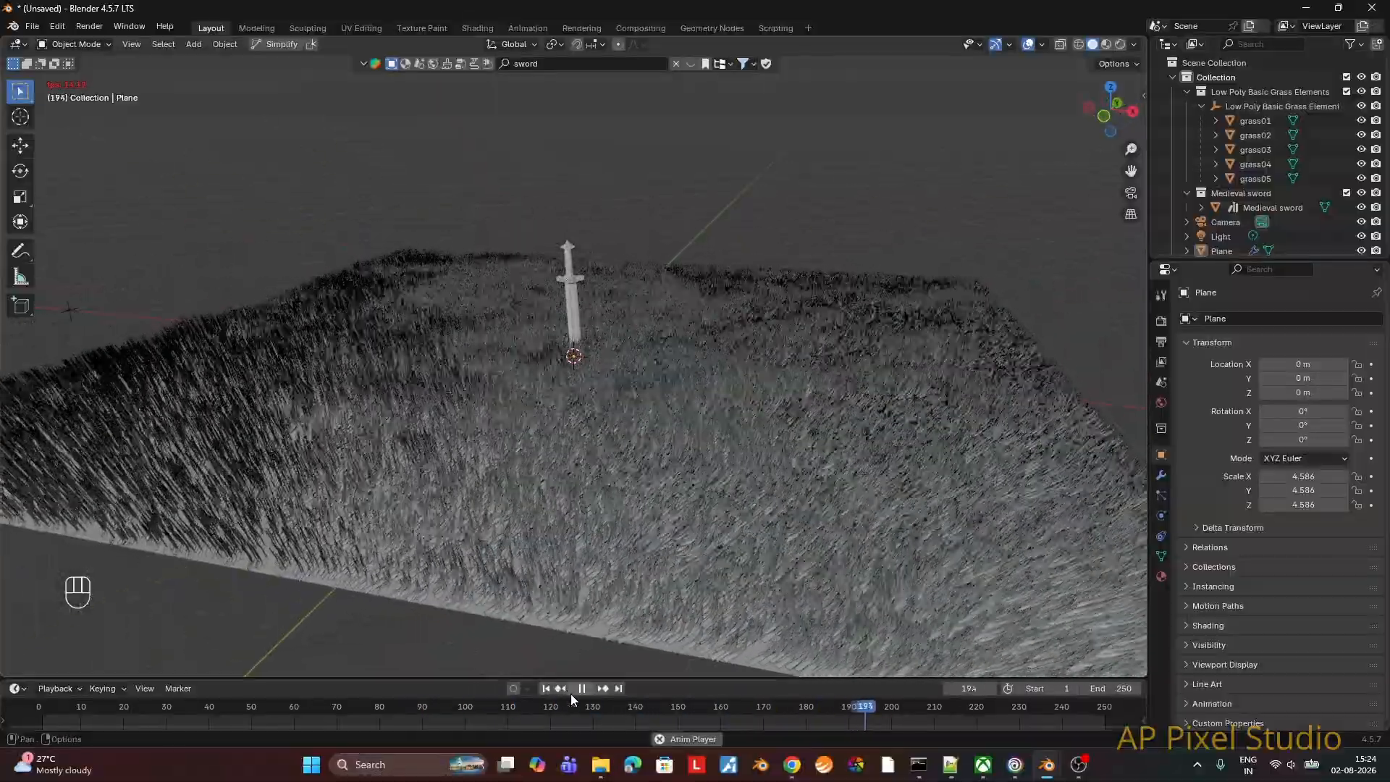
left_click(582, 689)
Step: Back in the Geometry Nodes workspace, insert a Random Value node between the Noise Texture and Rotate Instances, making room around it
left_click(712, 27)
middle_click_drag(719, 237, 695, 276)
left_click_drag(621, 529, 560, 532)
key("shift+a")
type("random")
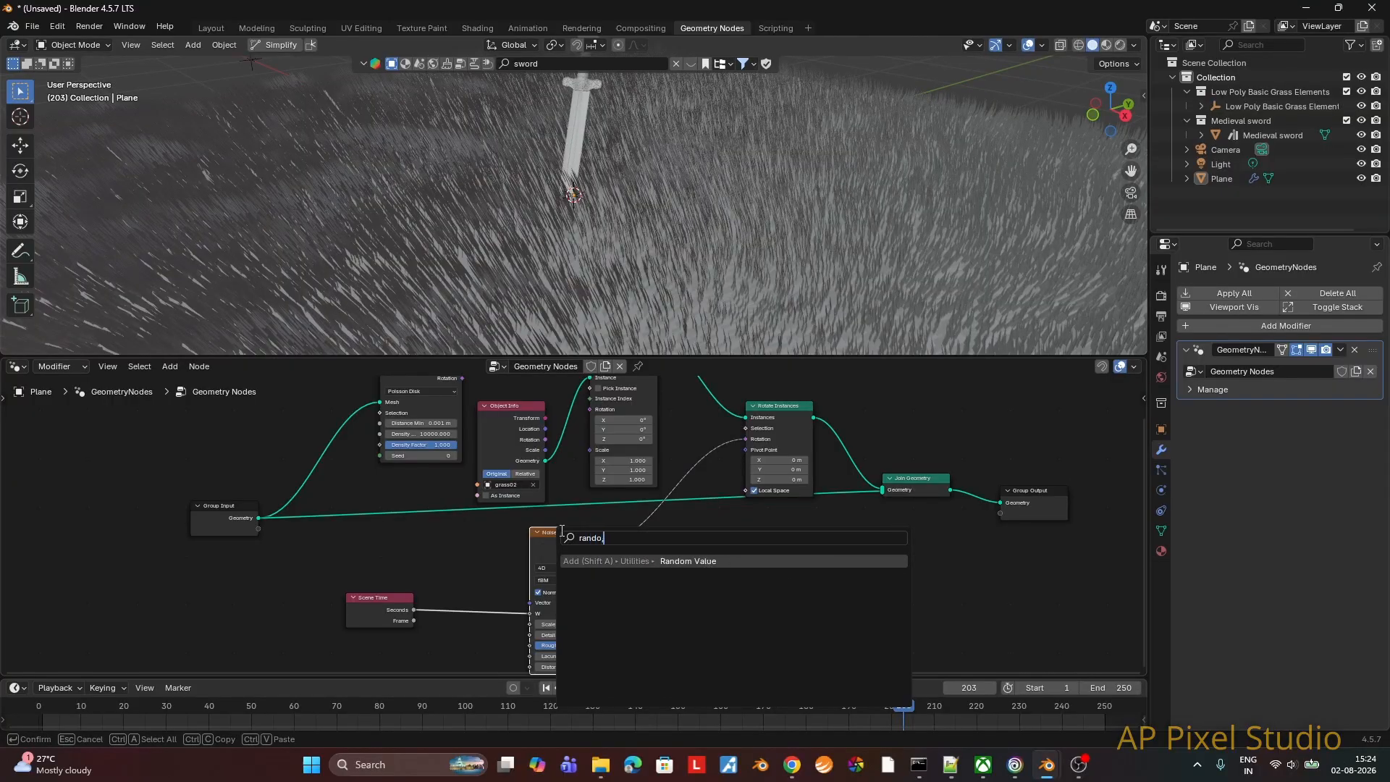
key("Return")
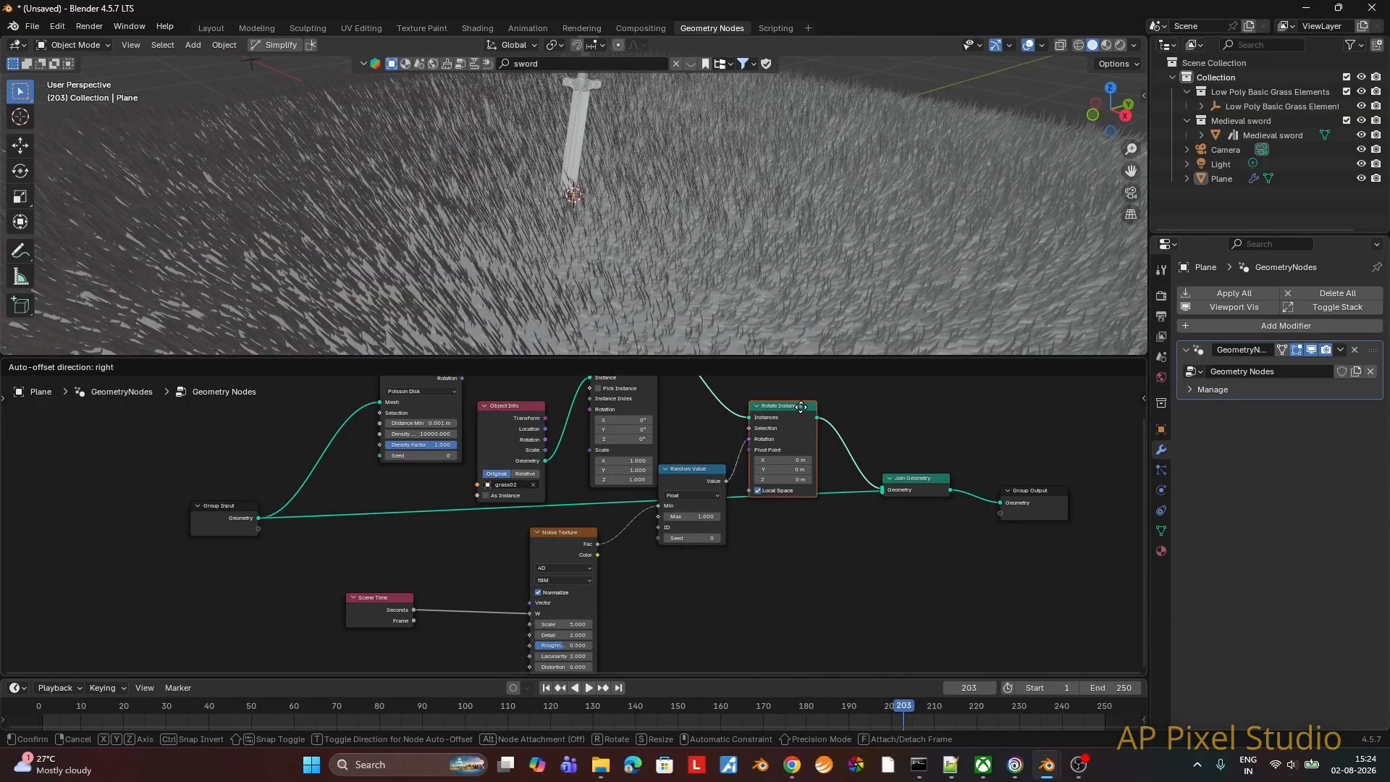
left_click(732, 526)
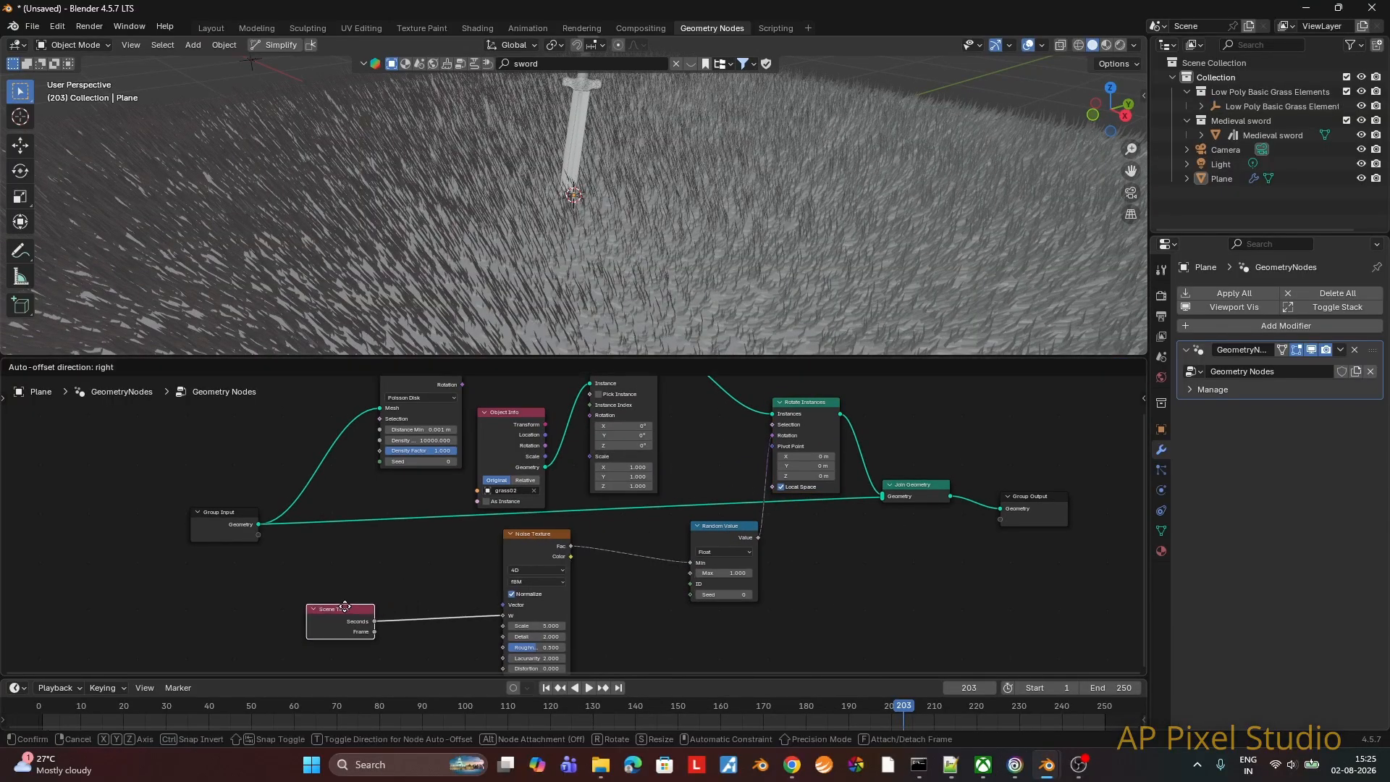
Step: Set the Random Value data type to Vector and link it between the Noise Texture's Fac output and Rotate Instances' Rotation input
left_click(727, 551)
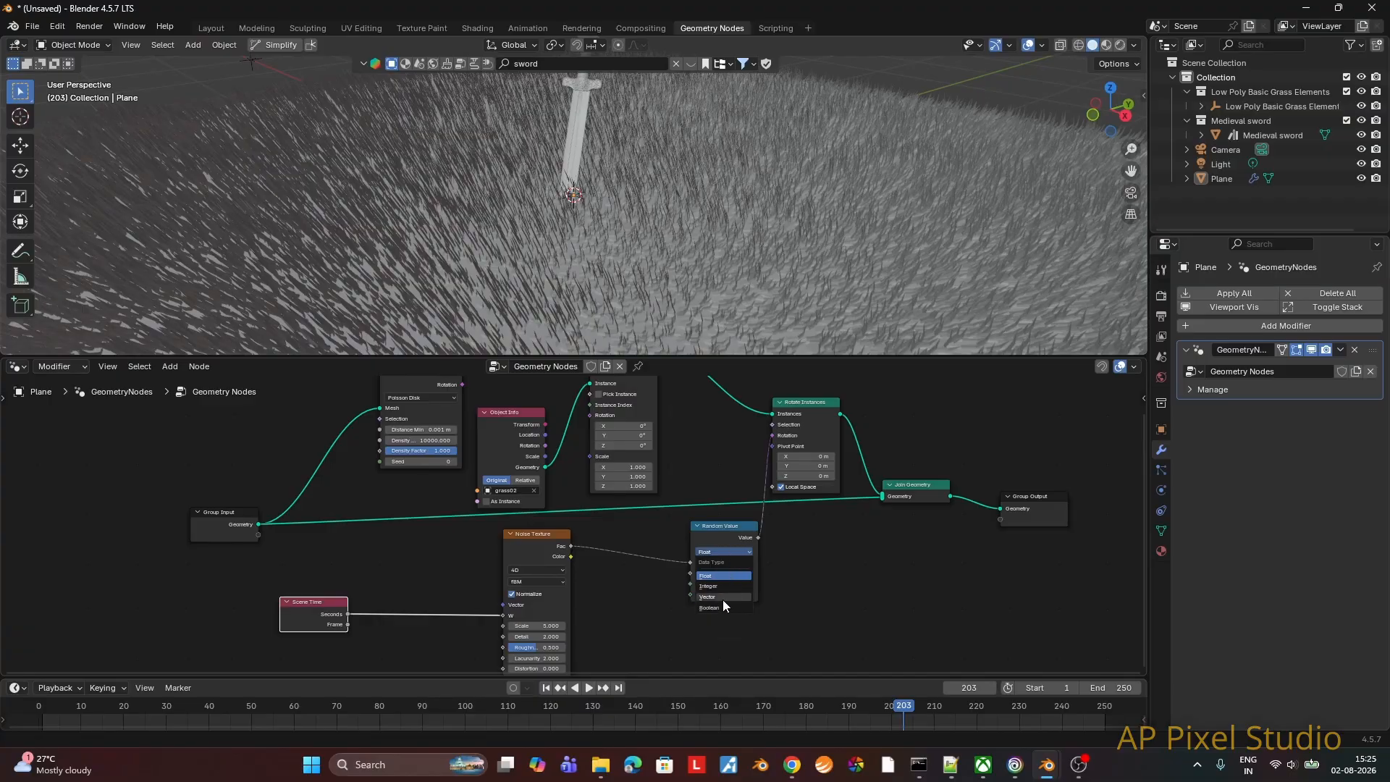
left_click(722, 599)
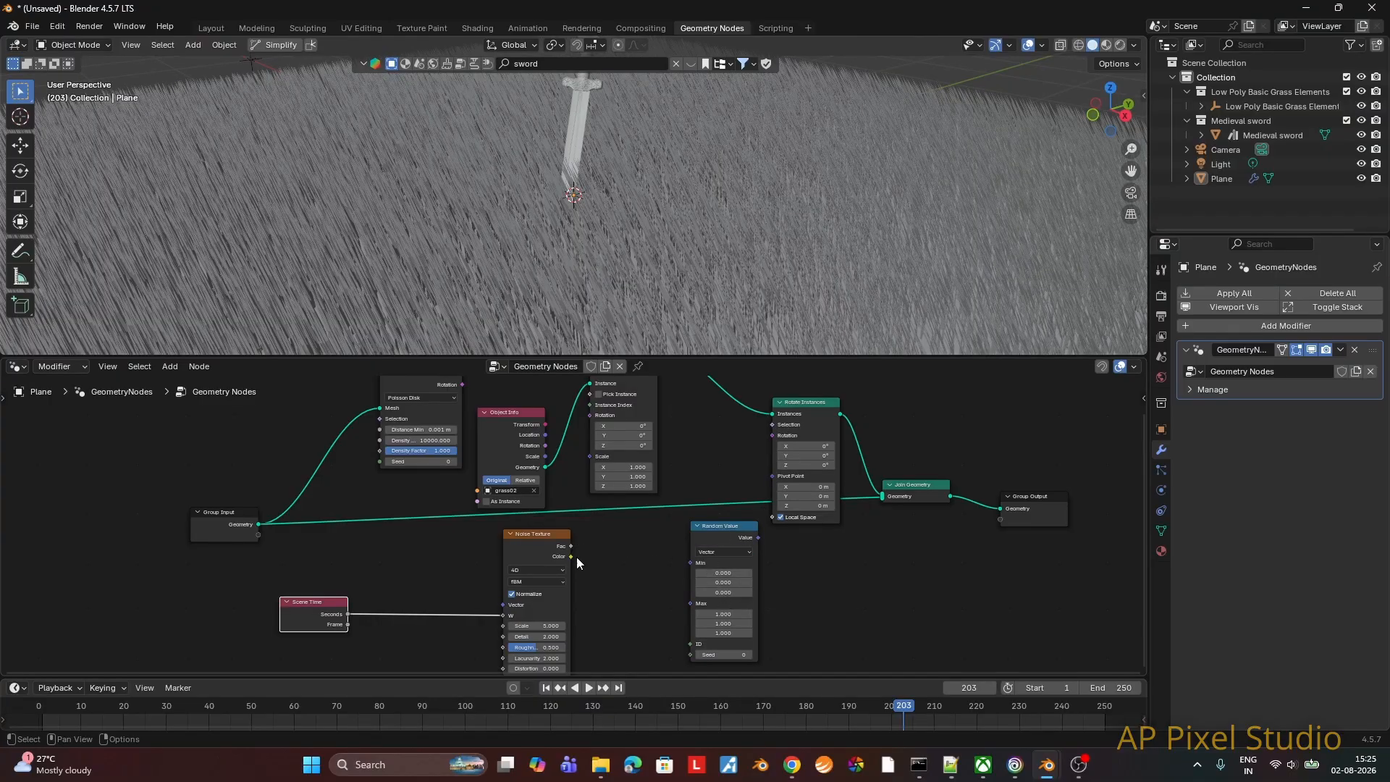
left_click_drag(577, 548, 772, 435)
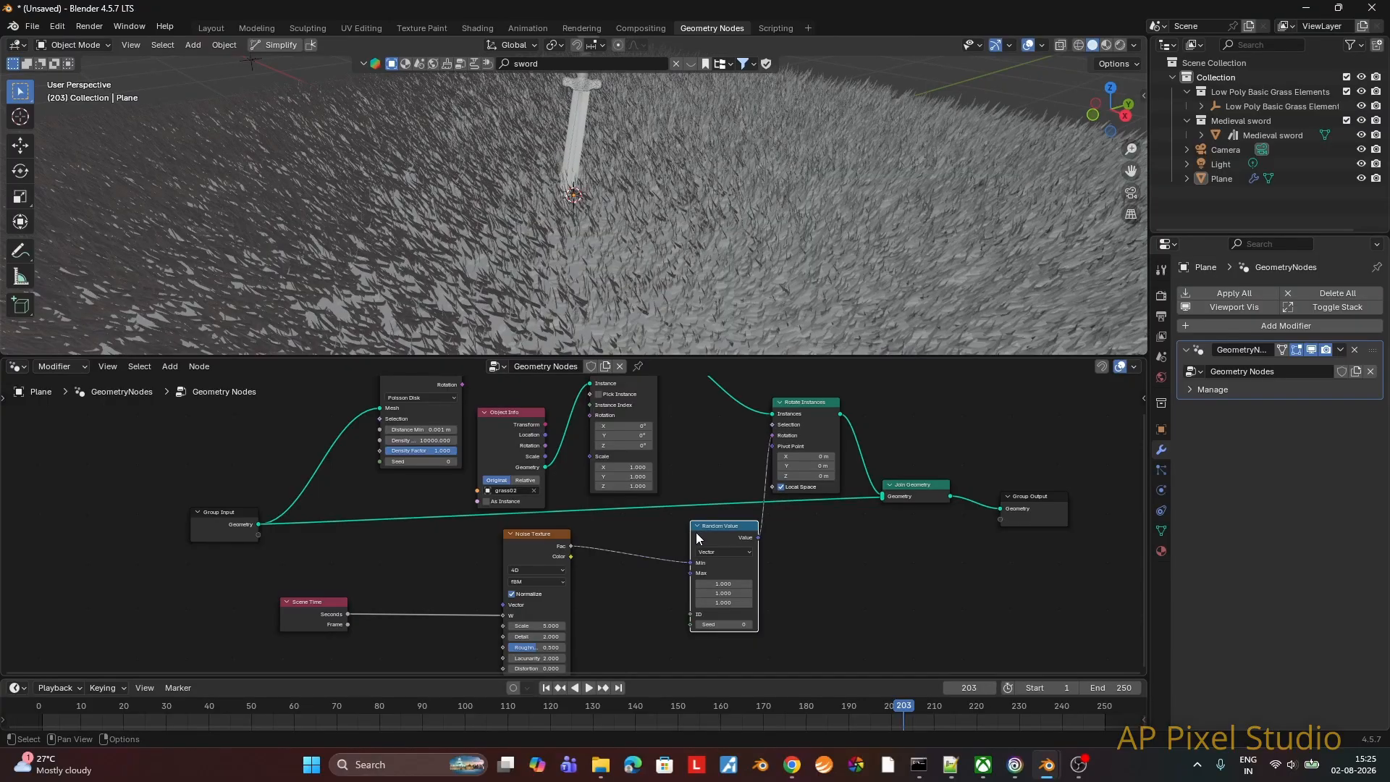
Step: Set the Random Value node's Max vector to 0 on X and Y and 6.28 on Z
left_click(714, 584)
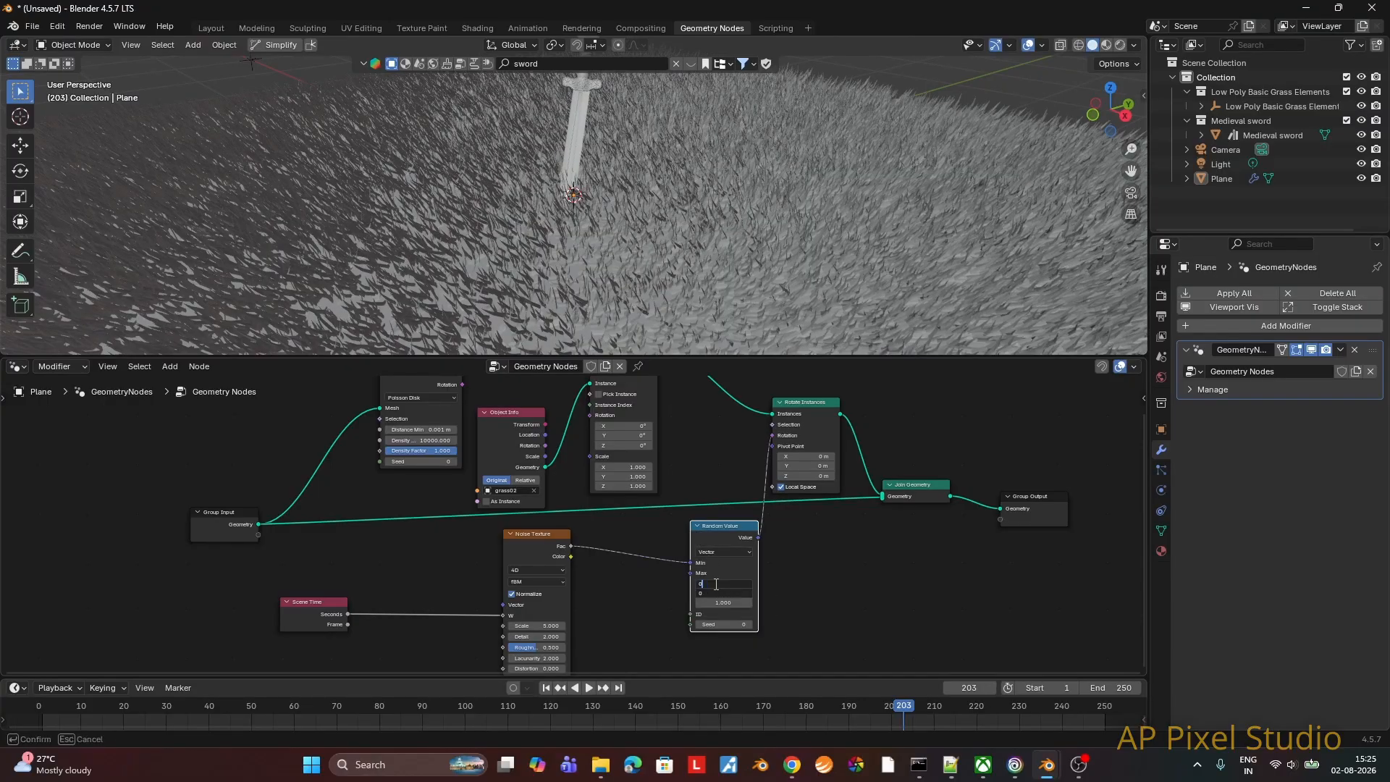
key("Return")
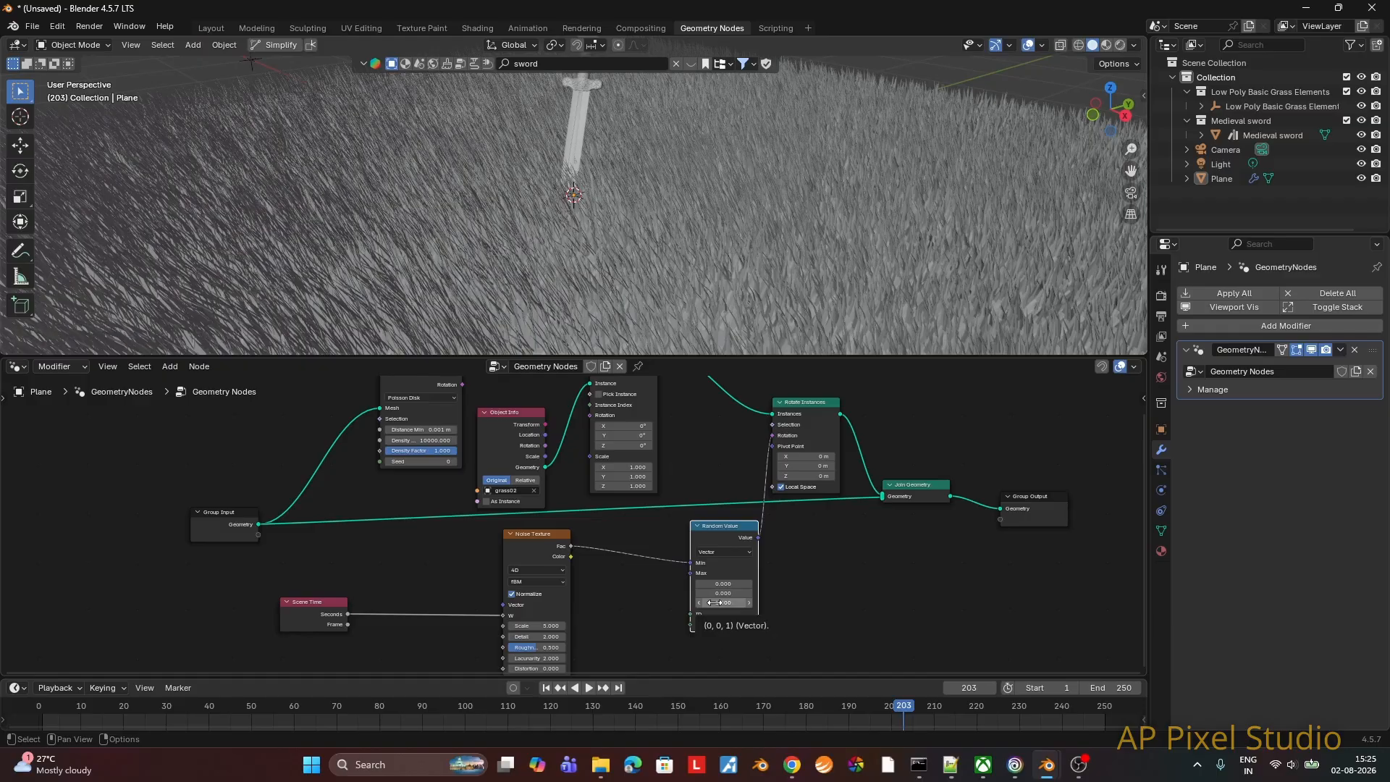
left_click(716, 603)
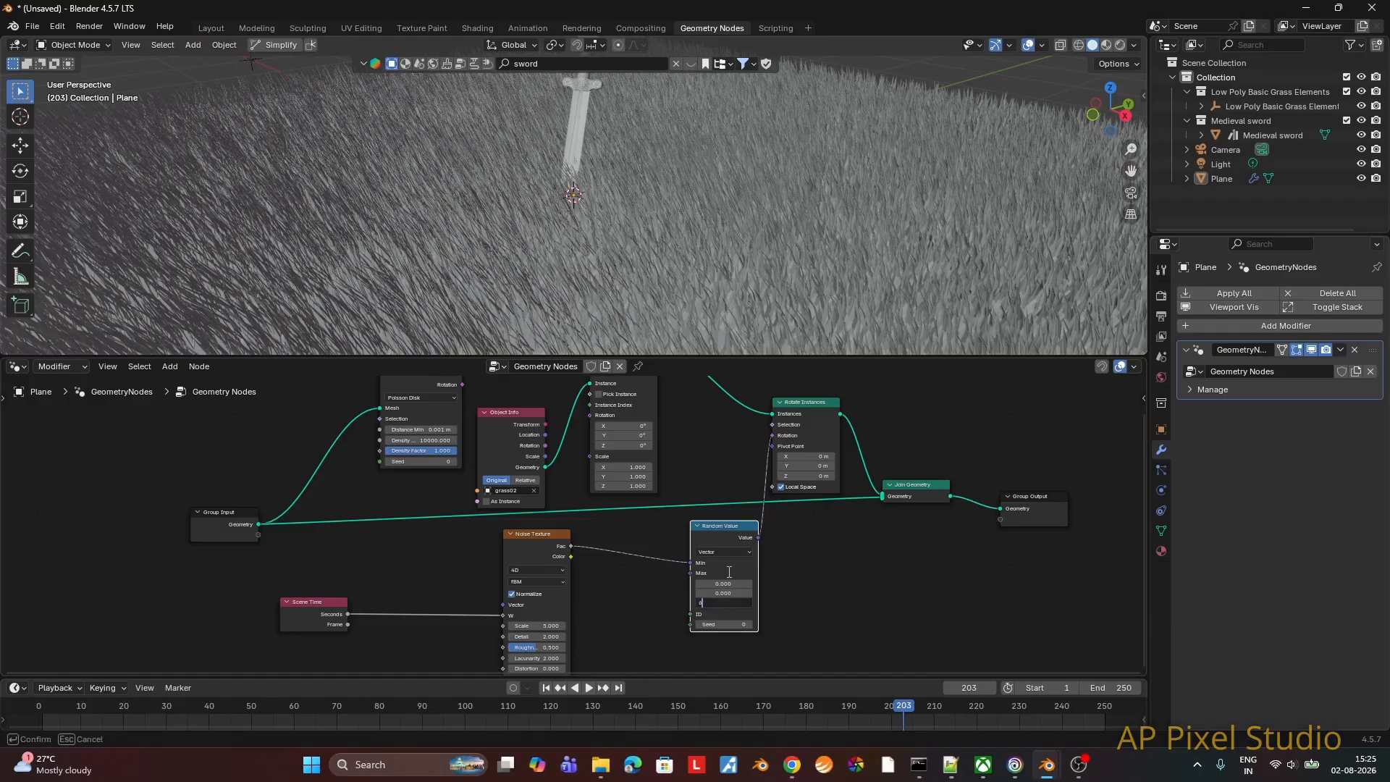
type("6.28")
key("Return")
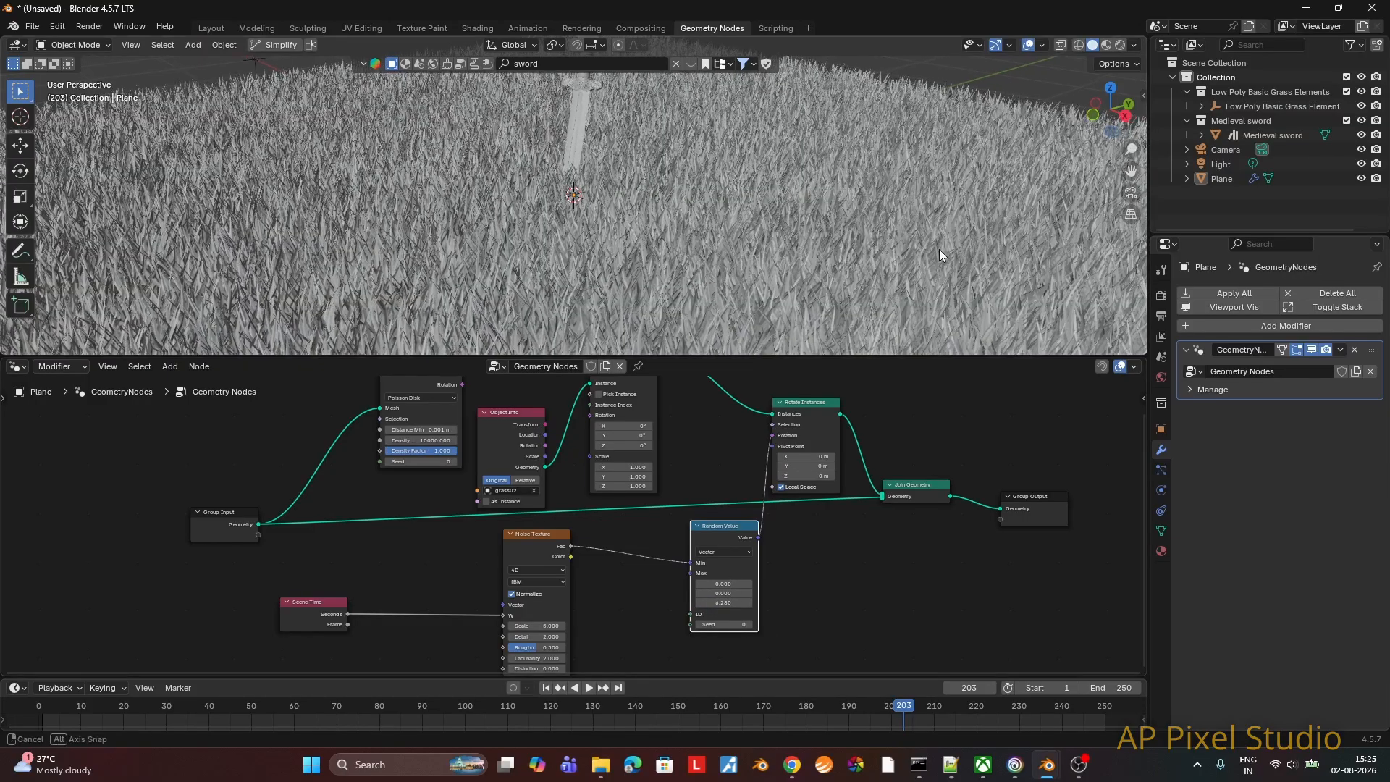
Step: Play the animation in the Layout workspace to check the randomly rotated grass up close, and stop playback in Geometry Nodes
middle_click_drag(940, 249, 880, 216)
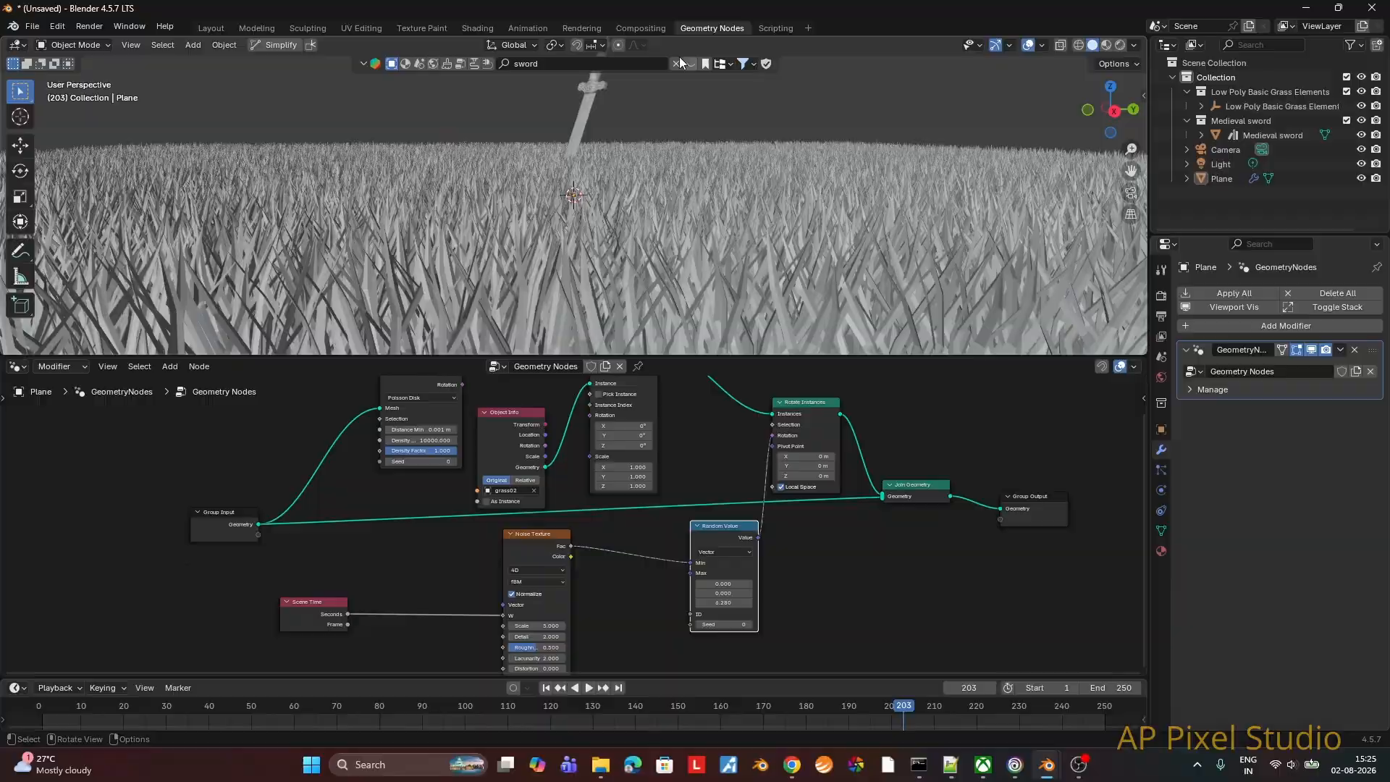
left_click(226, 29)
left_click(588, 688)
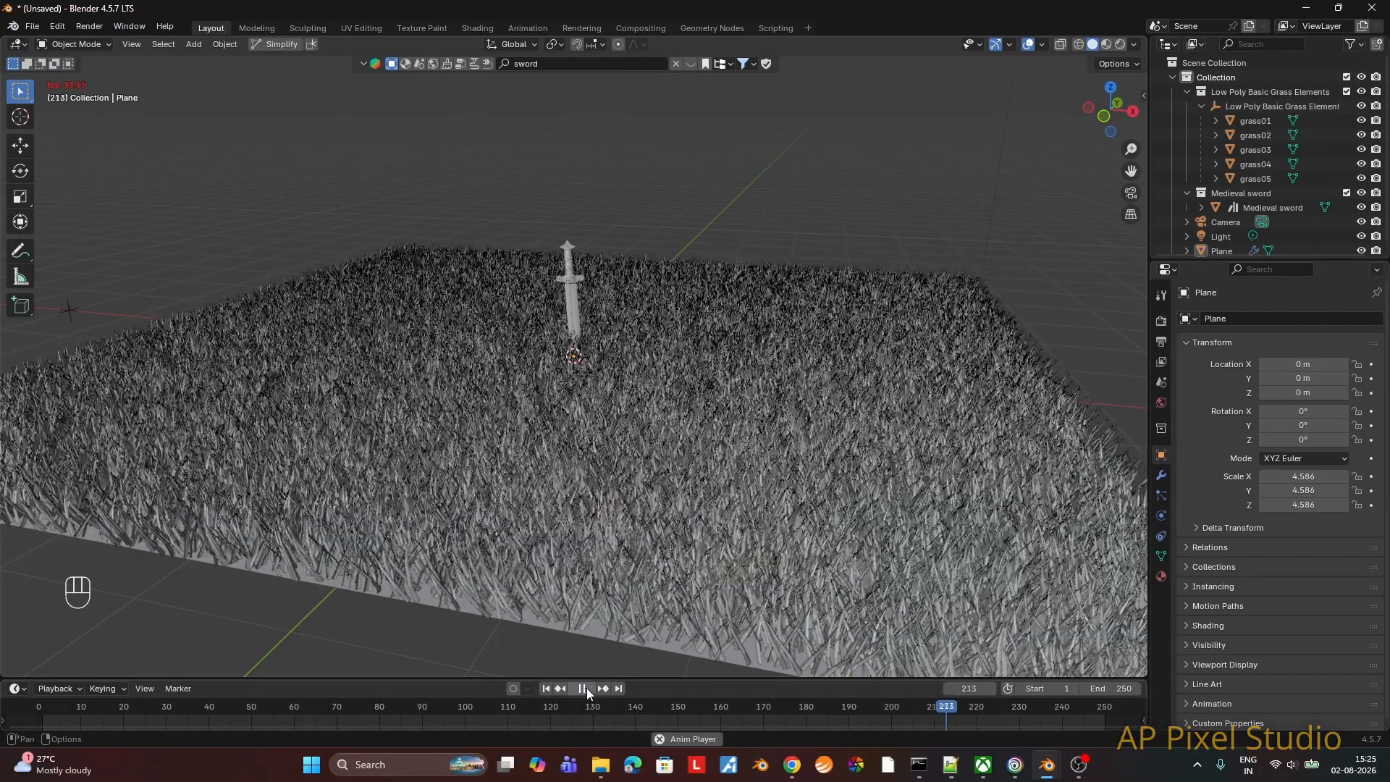
middle_click_drag(664, 555, 497, 396)
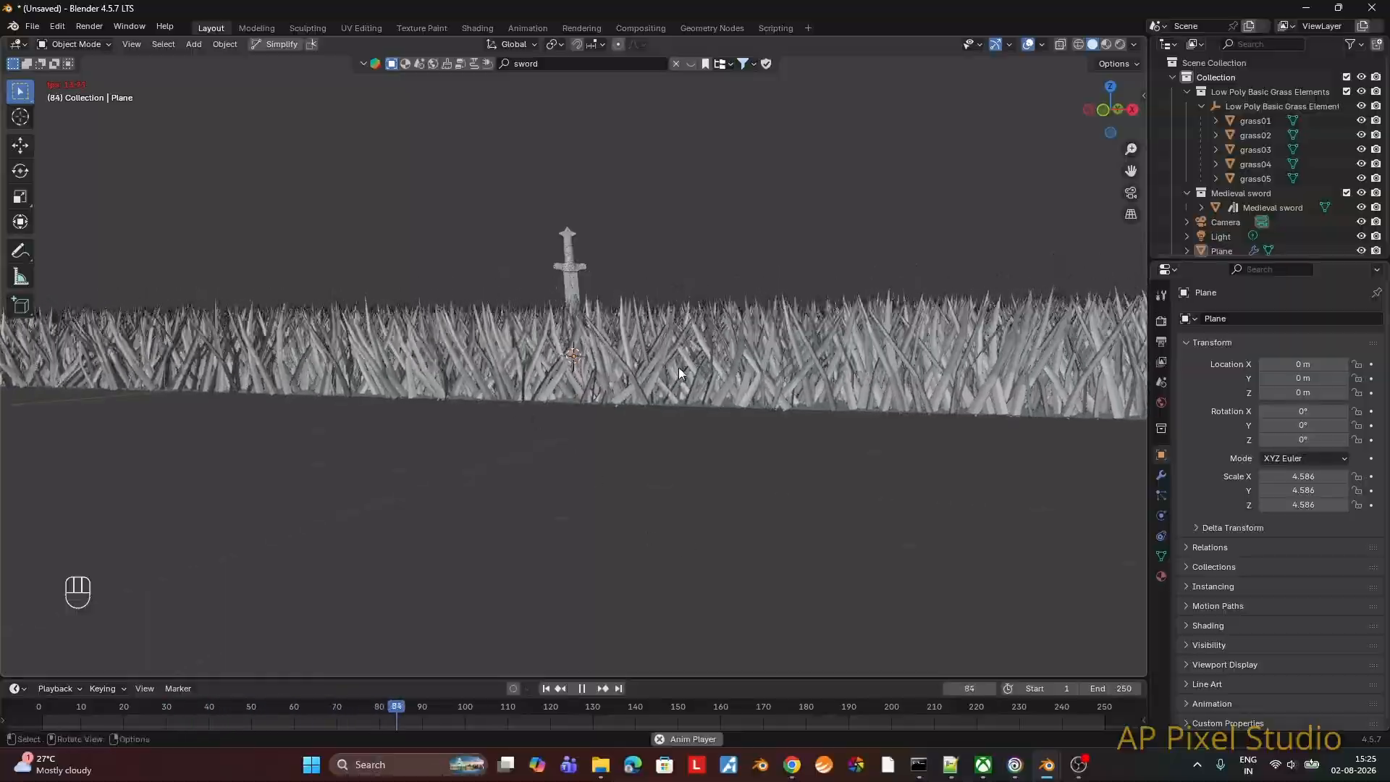
middle_click_drag(676, 367, 592, 440)
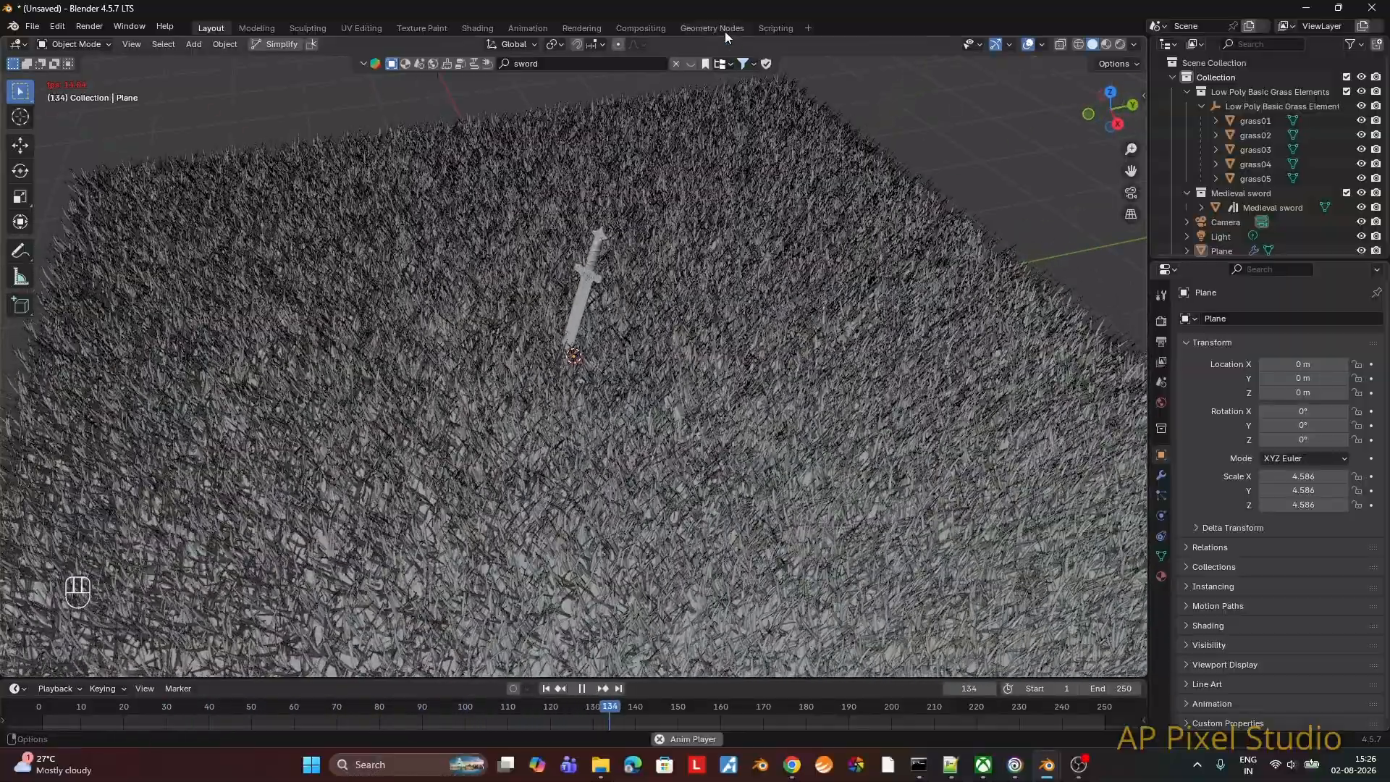
left_click(712, 27)
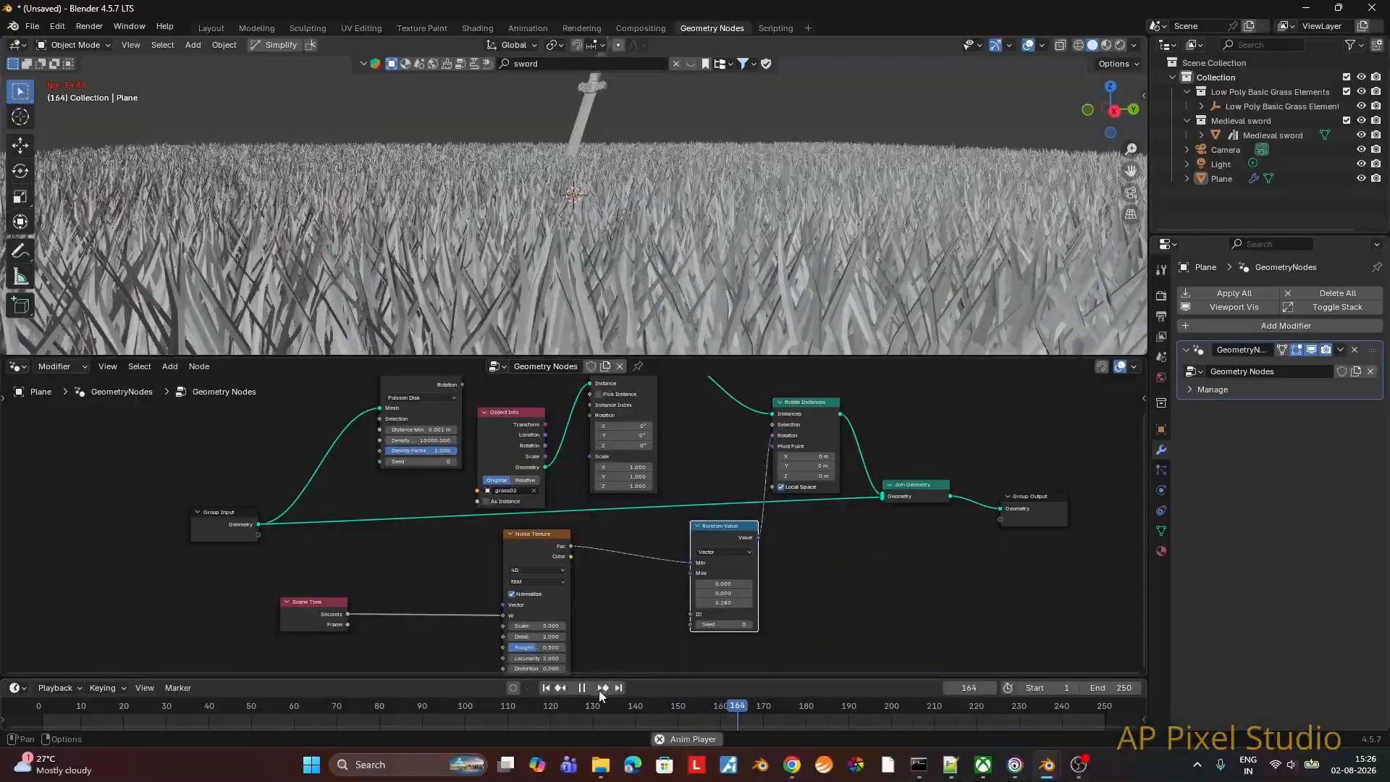
left_click(591, 687)
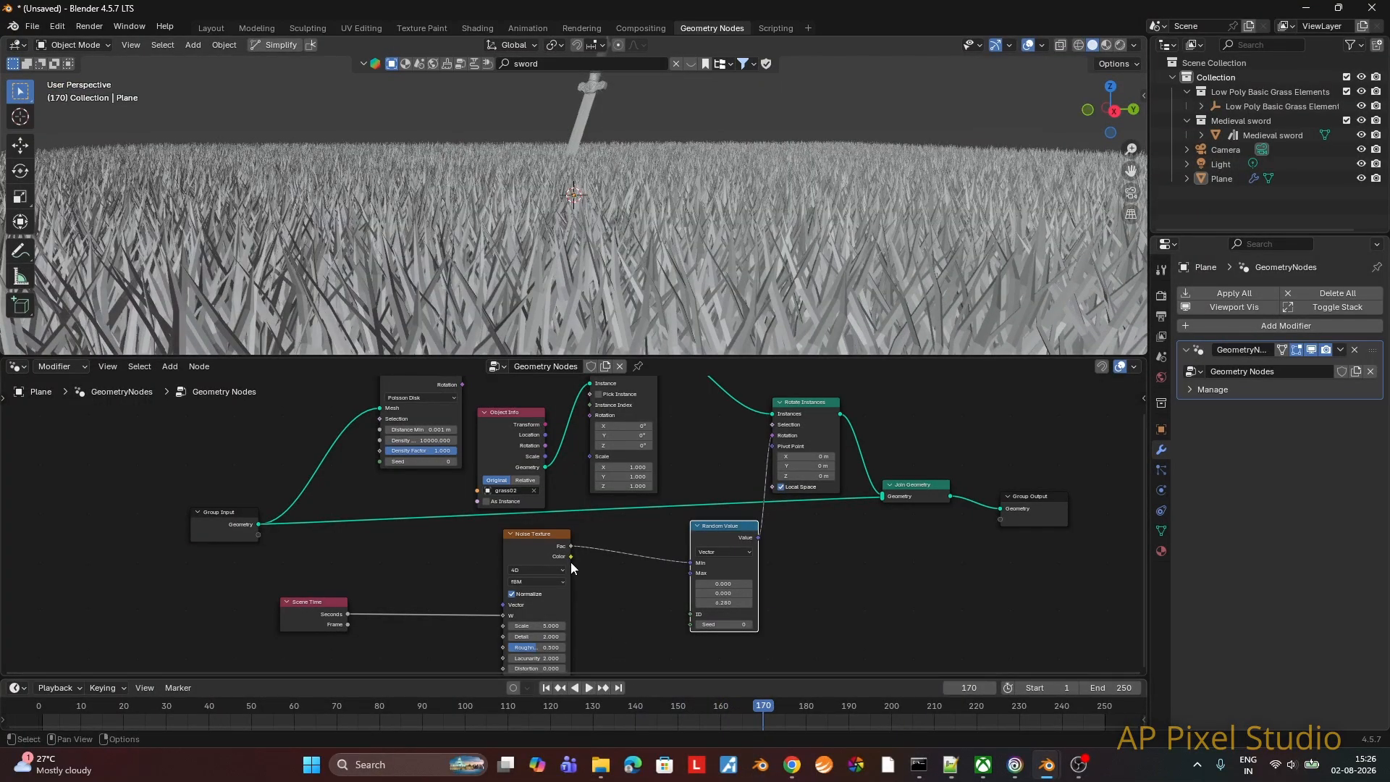
Step: Insert a Vector Math node between the Noise Texture's Fac output and the Random Value's Min input
key("F3")
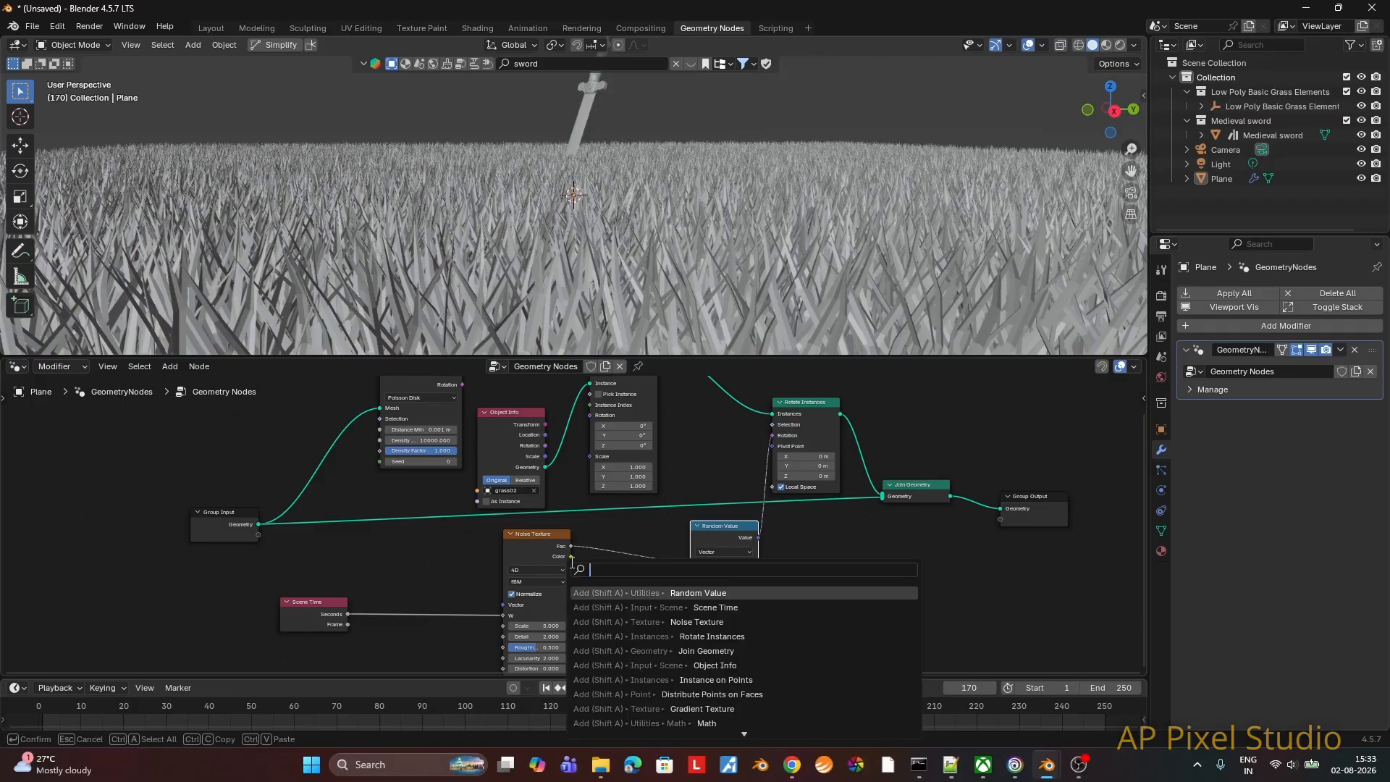
type("vect")
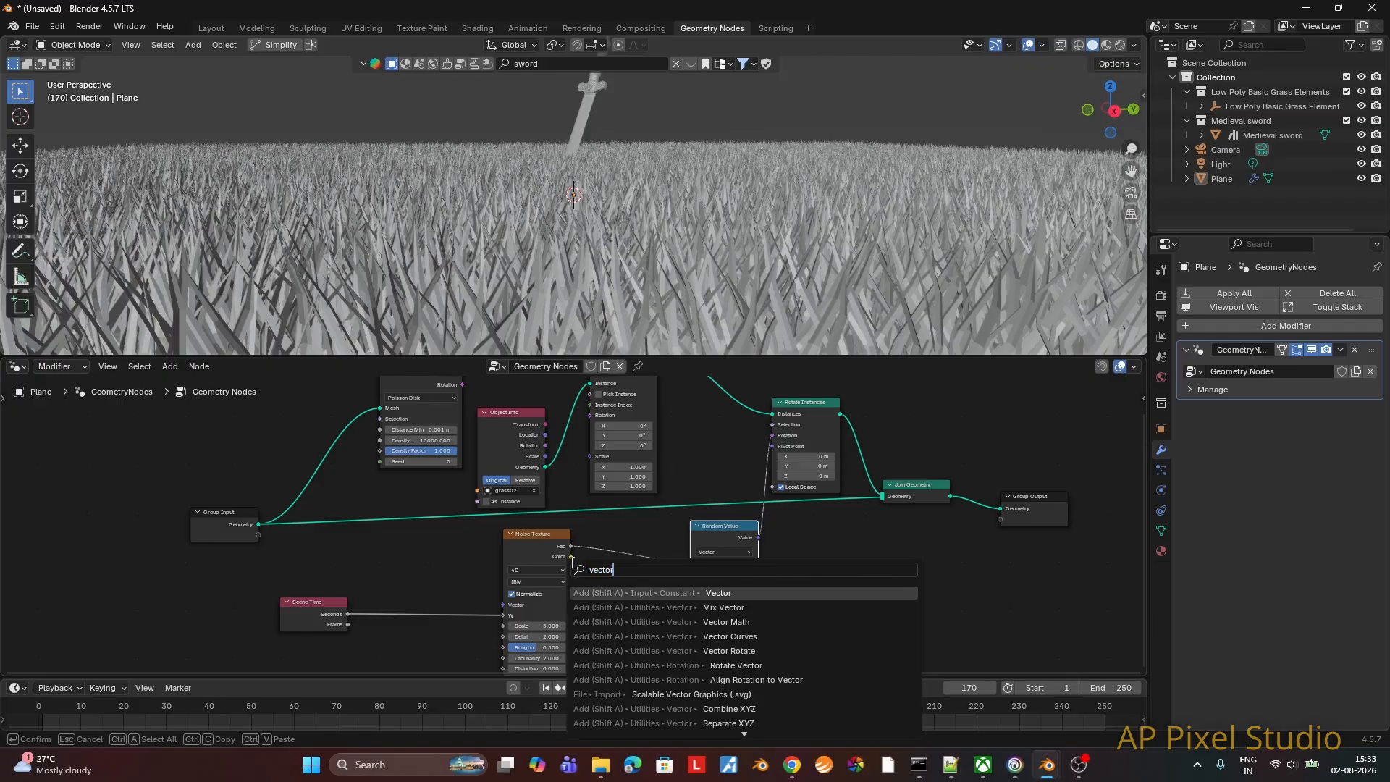
type("or")
key("Down")
key("Down")
key("Return")
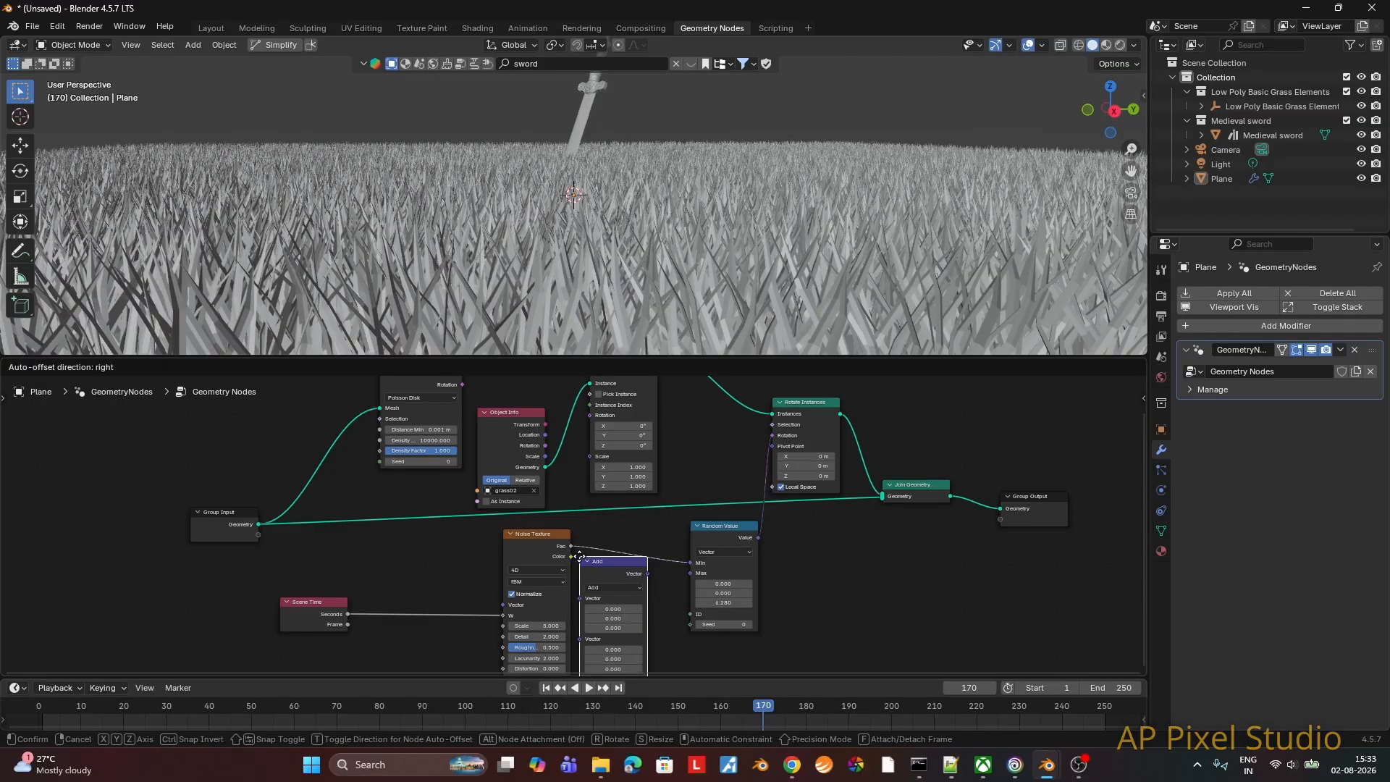
left_click(599, 545)
Step: Set the Vector Math node to Multiply by 0.2 on all three axes and shift the Scene Time node farther from the Noise Texture
left_click(632, 570)
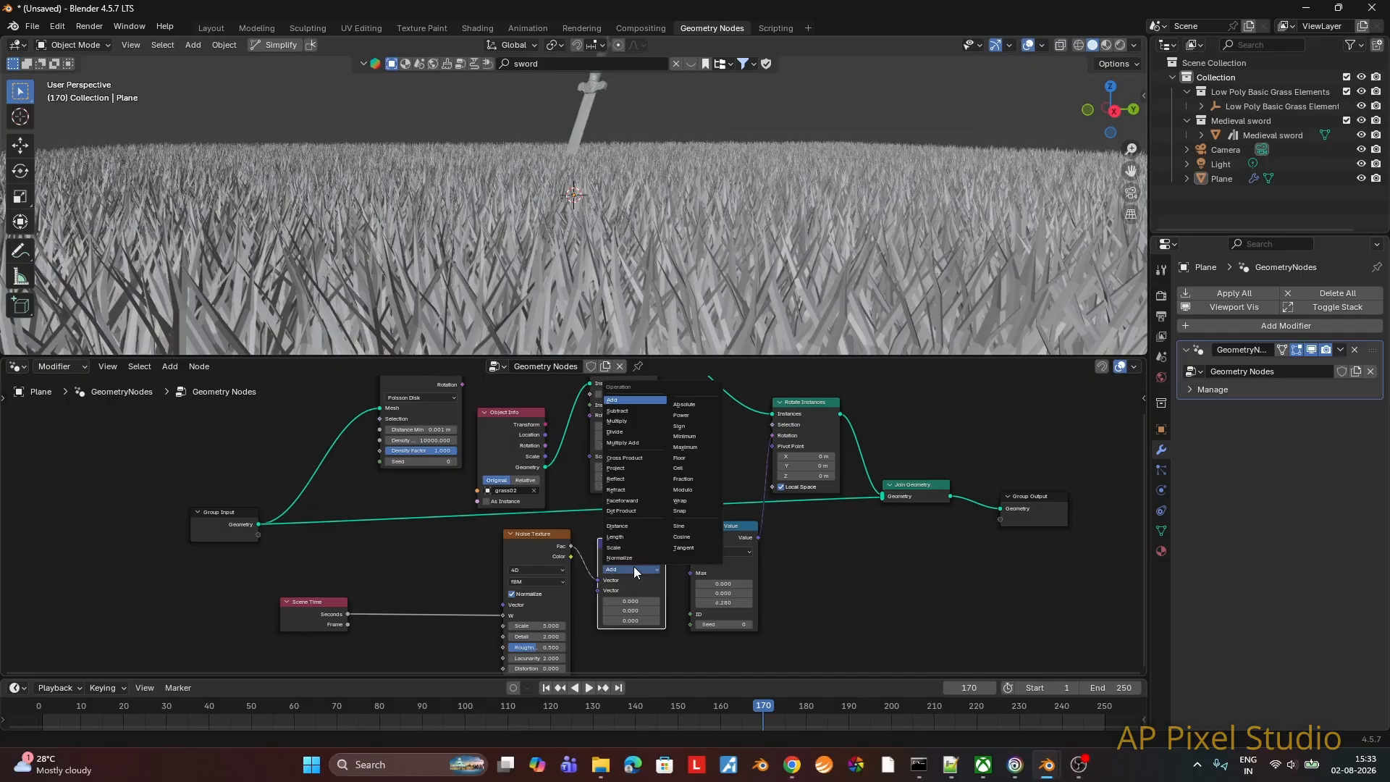
left_click(617, 420)
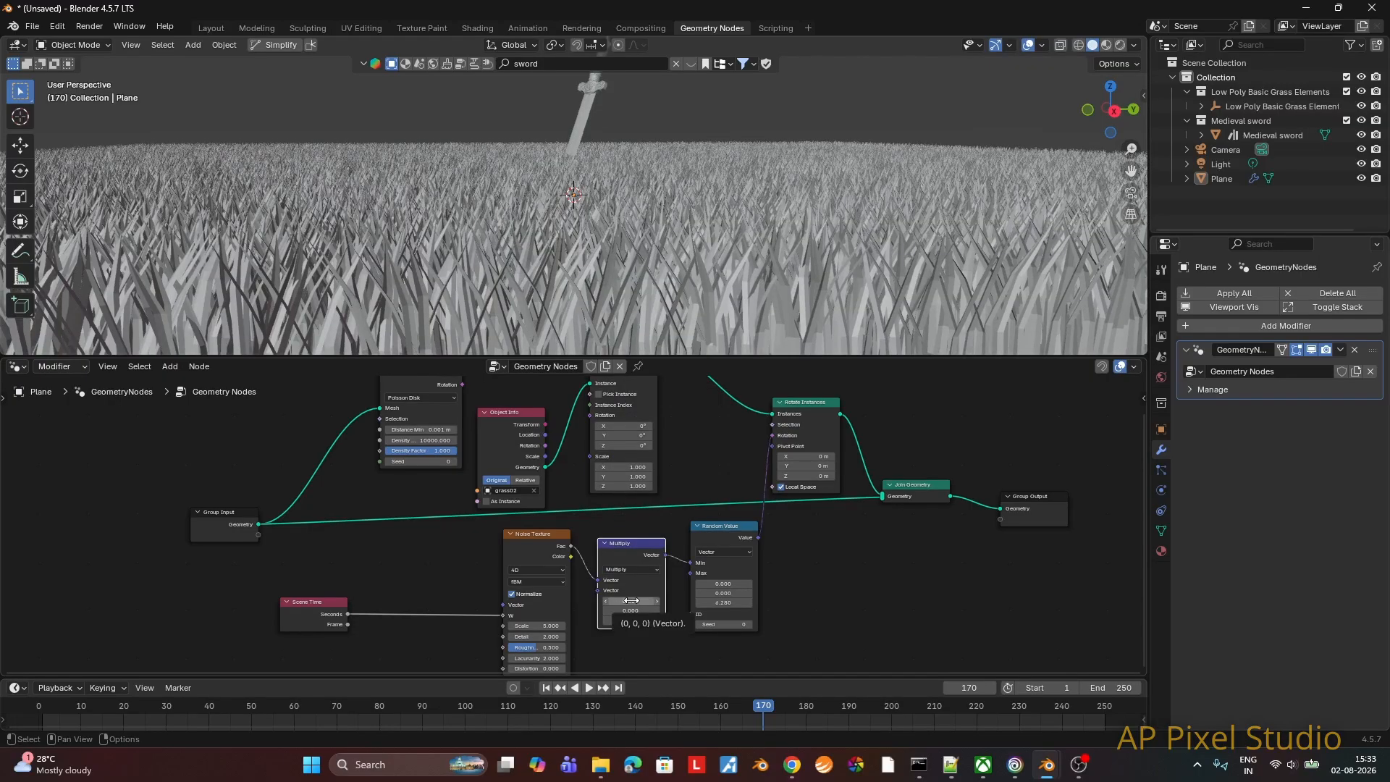
left_click_drag(631, 601, 631, 601)
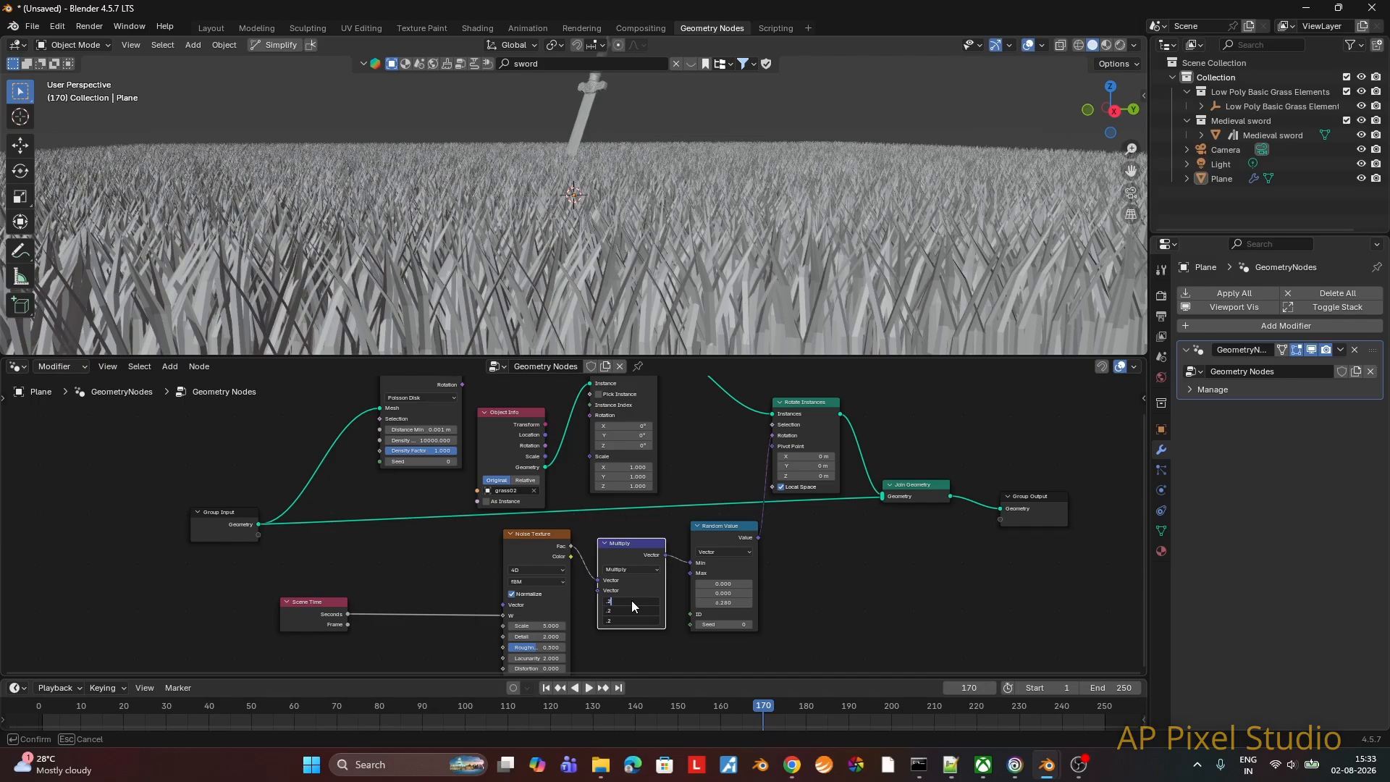
key("Return")
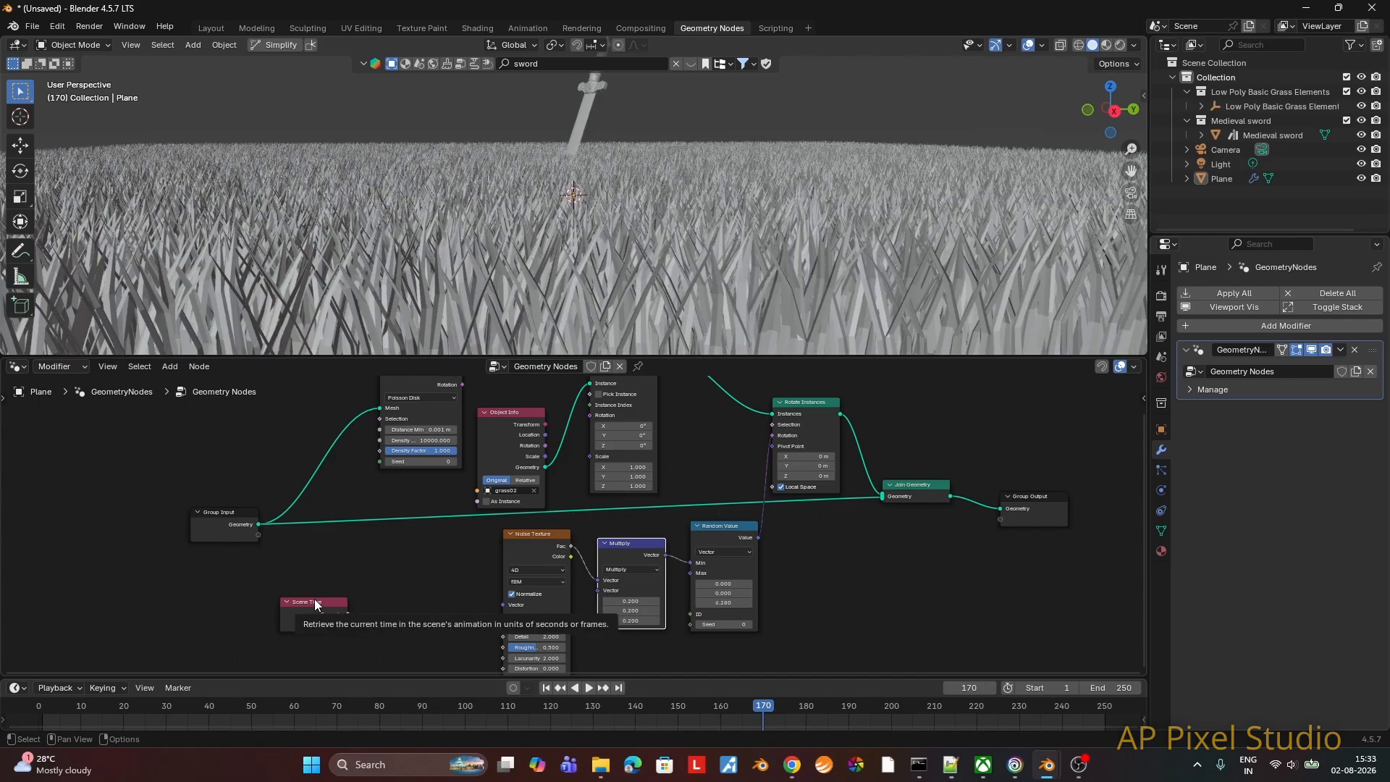
left_click_drag(314, 598, 293, 594)
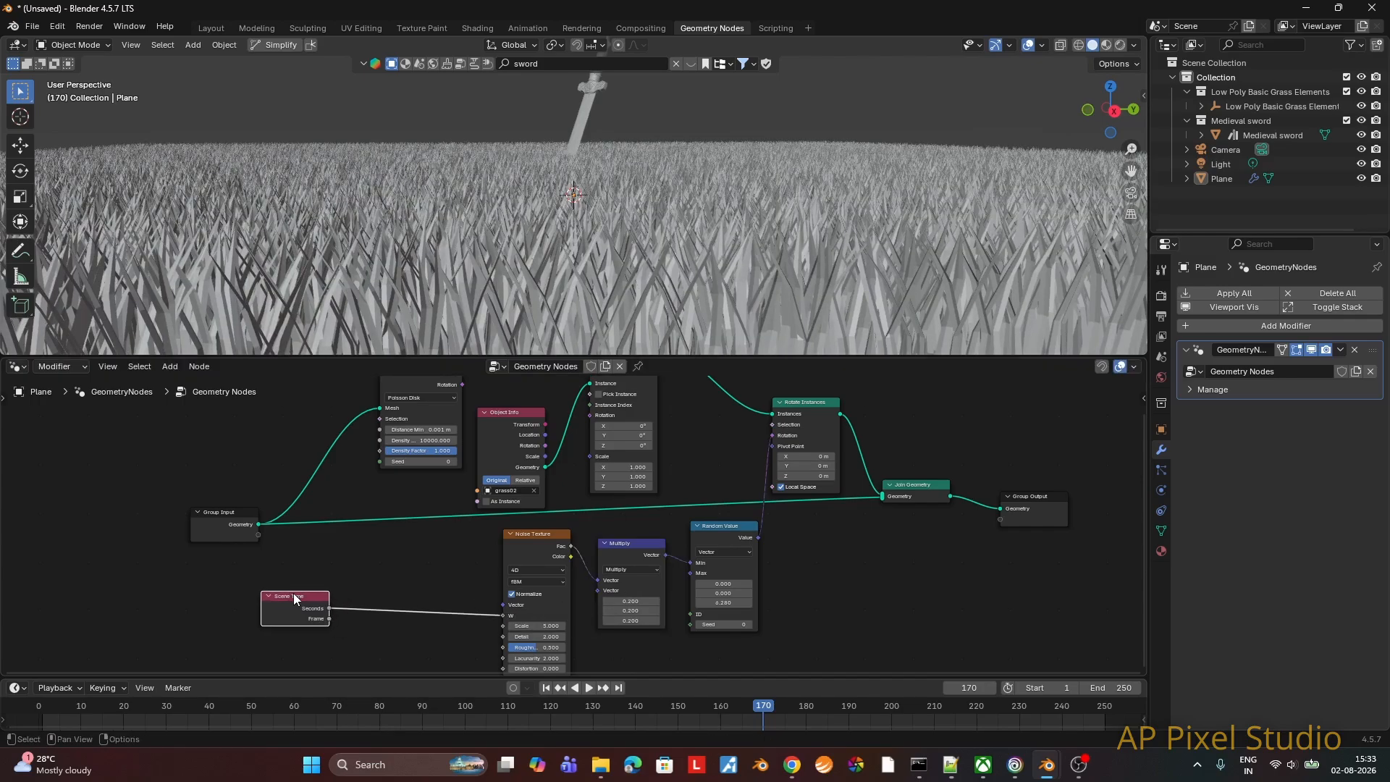
Step: Replay the animation from the first frame in the Layout workspace and inspect the grass movement from low and high angles
left_click(218, 27)
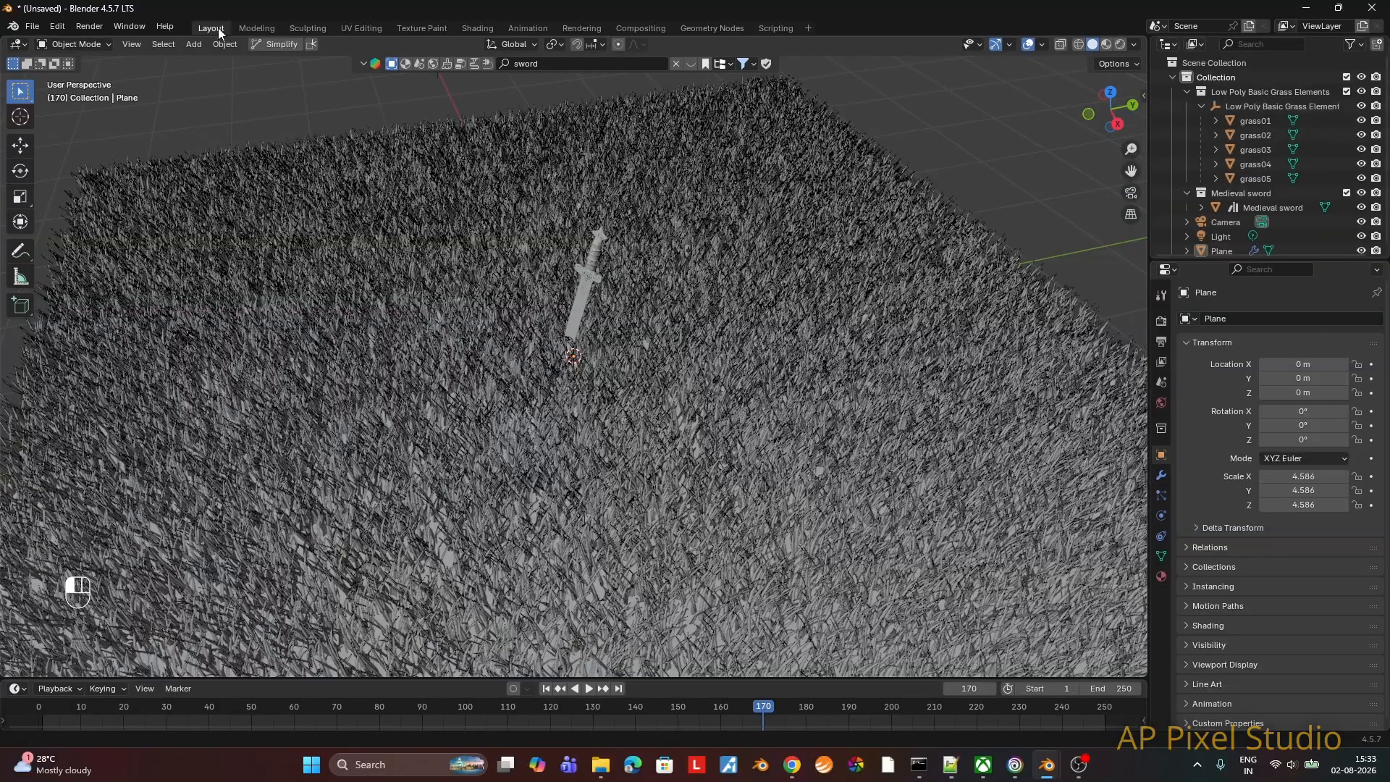
middle_click_drag(640, 410, 677, 464)
left_click(545, 688)
left_click(588, 689)
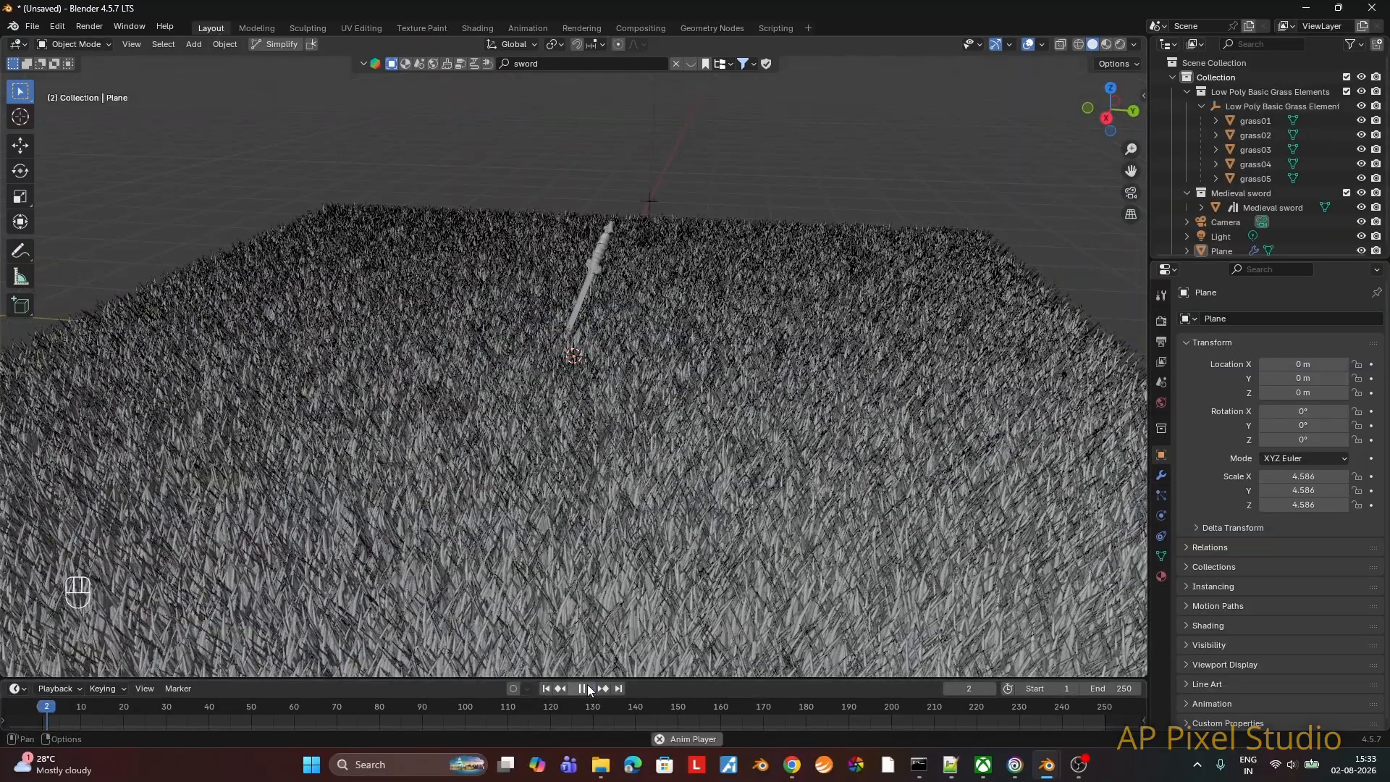
middle_click_drag(653, 549, 711, 540)
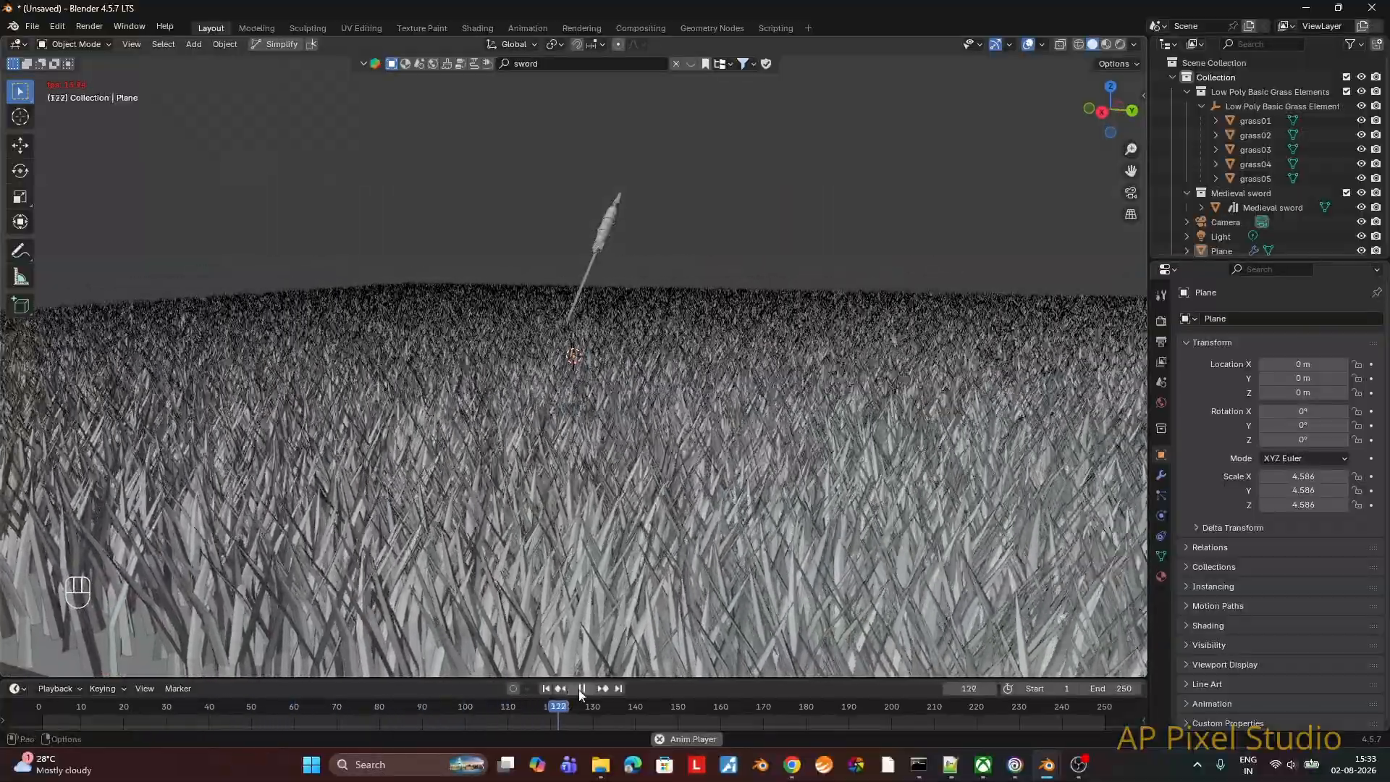
middle_click_drag(770, 483, 705, 545)
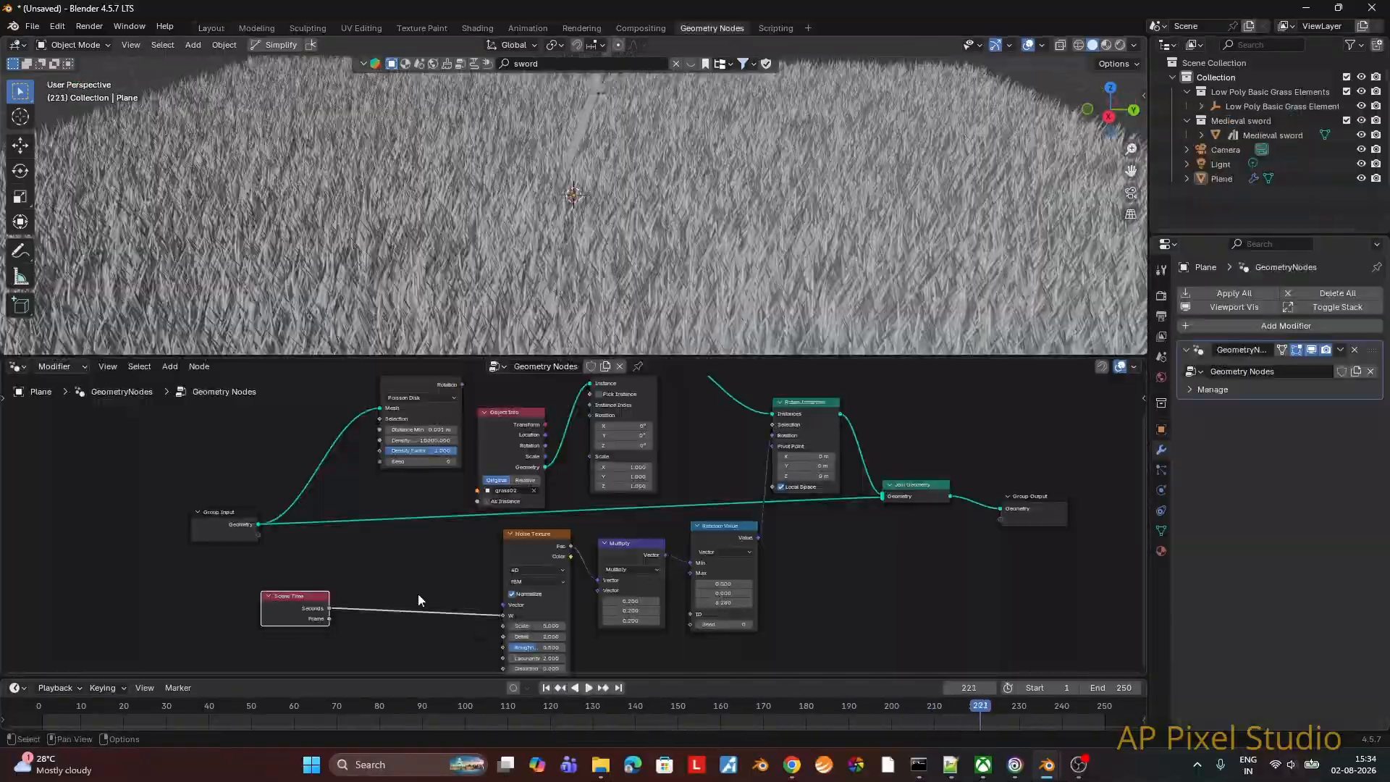
Step: Insert a Math node set to Multiply between the Scene Time's Seconds output and the Noise Texture's W input
left_click(359, 537)
key("F3")
type("mu")
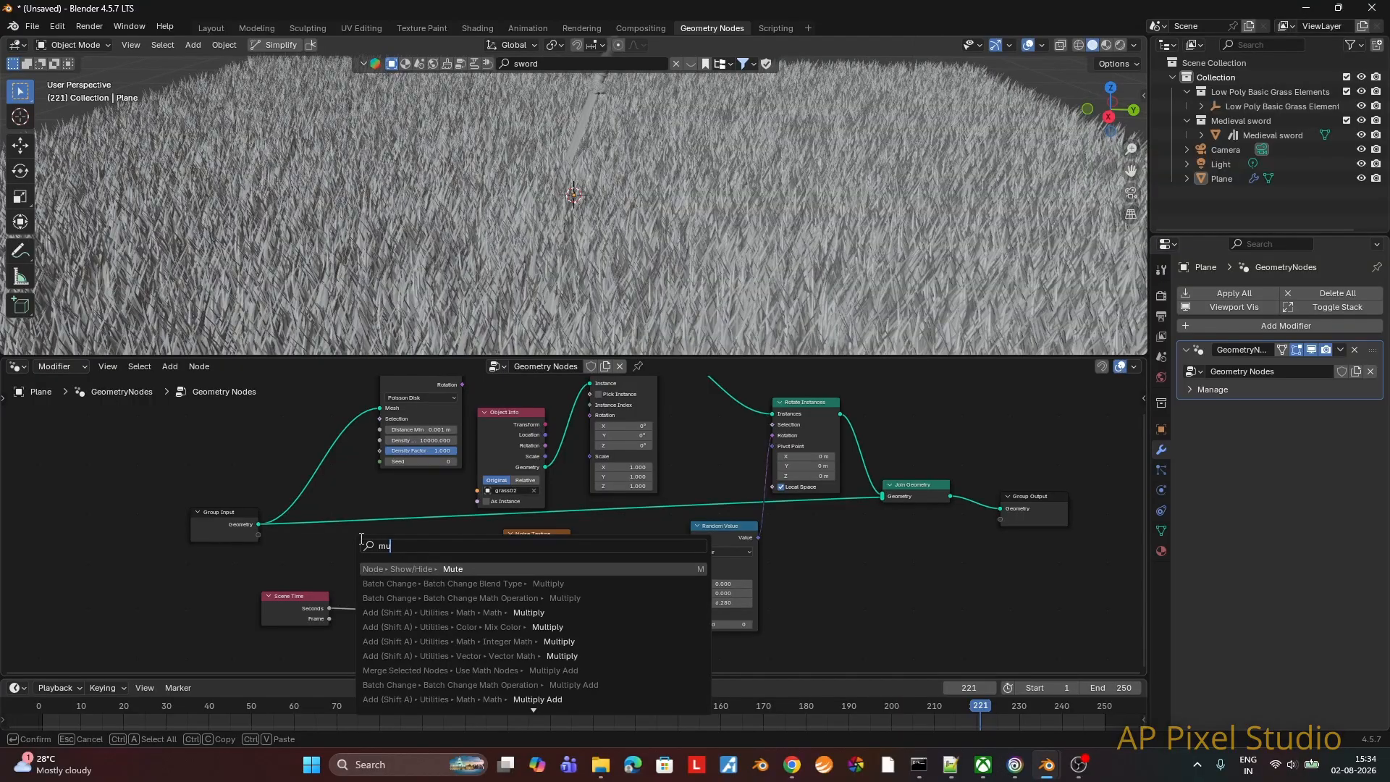
key("BackSpace")
type("ath")
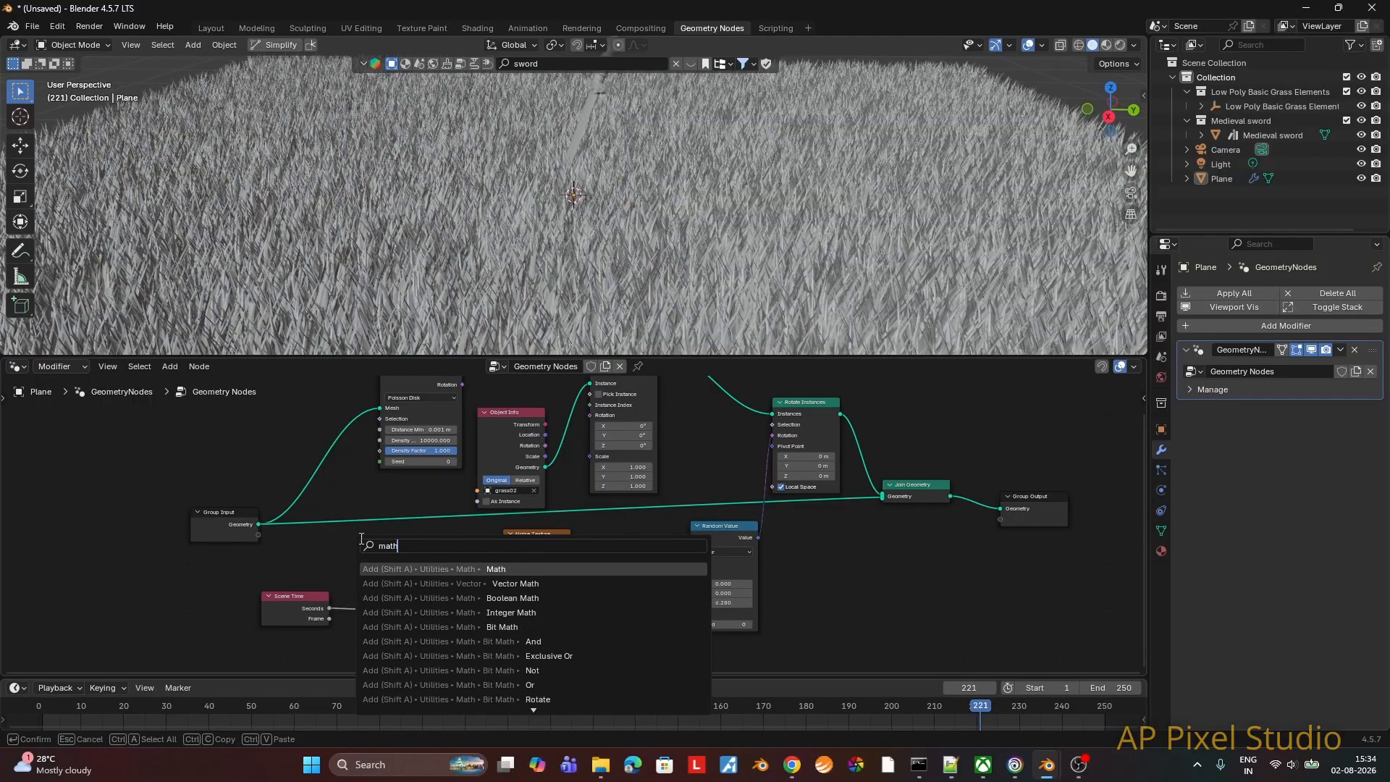
left_click(415, 569)
left_click(390, 586)
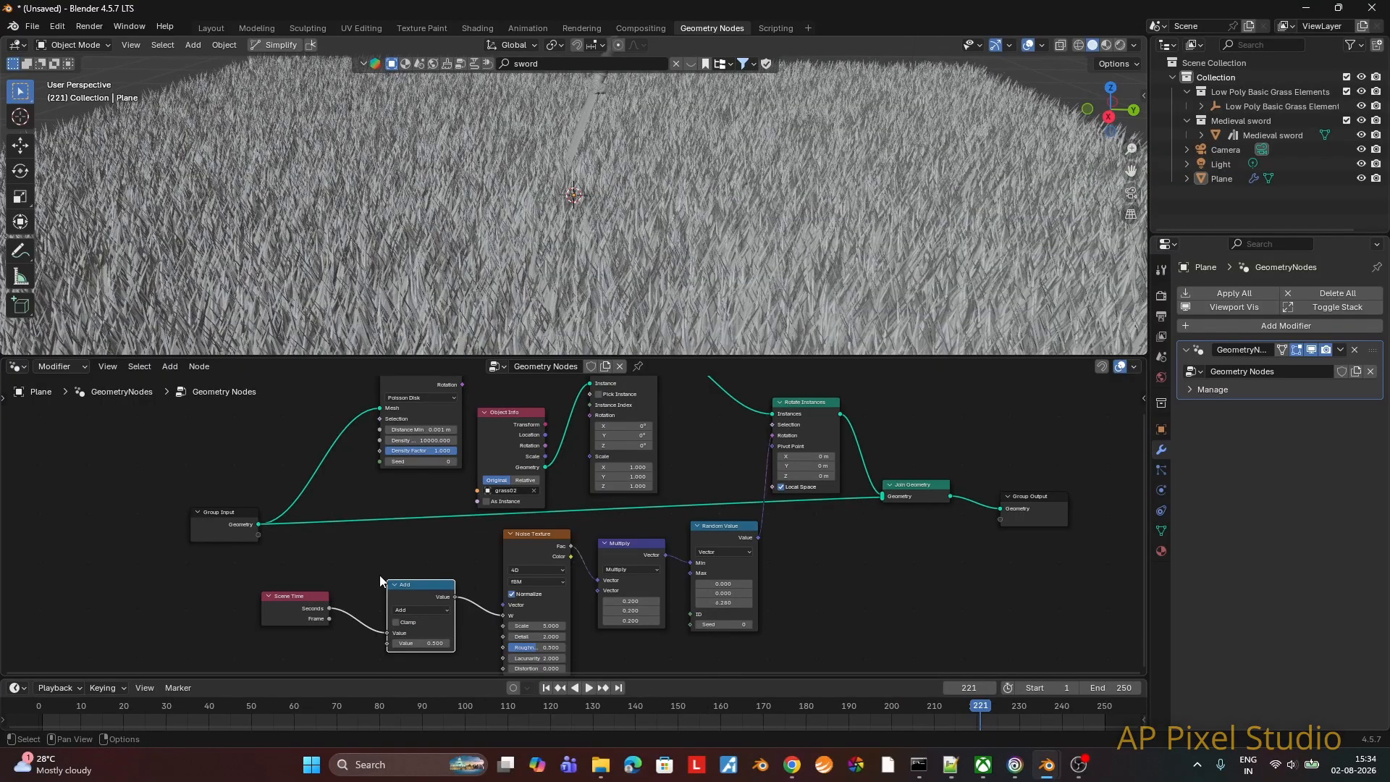
left_click(420, 610)
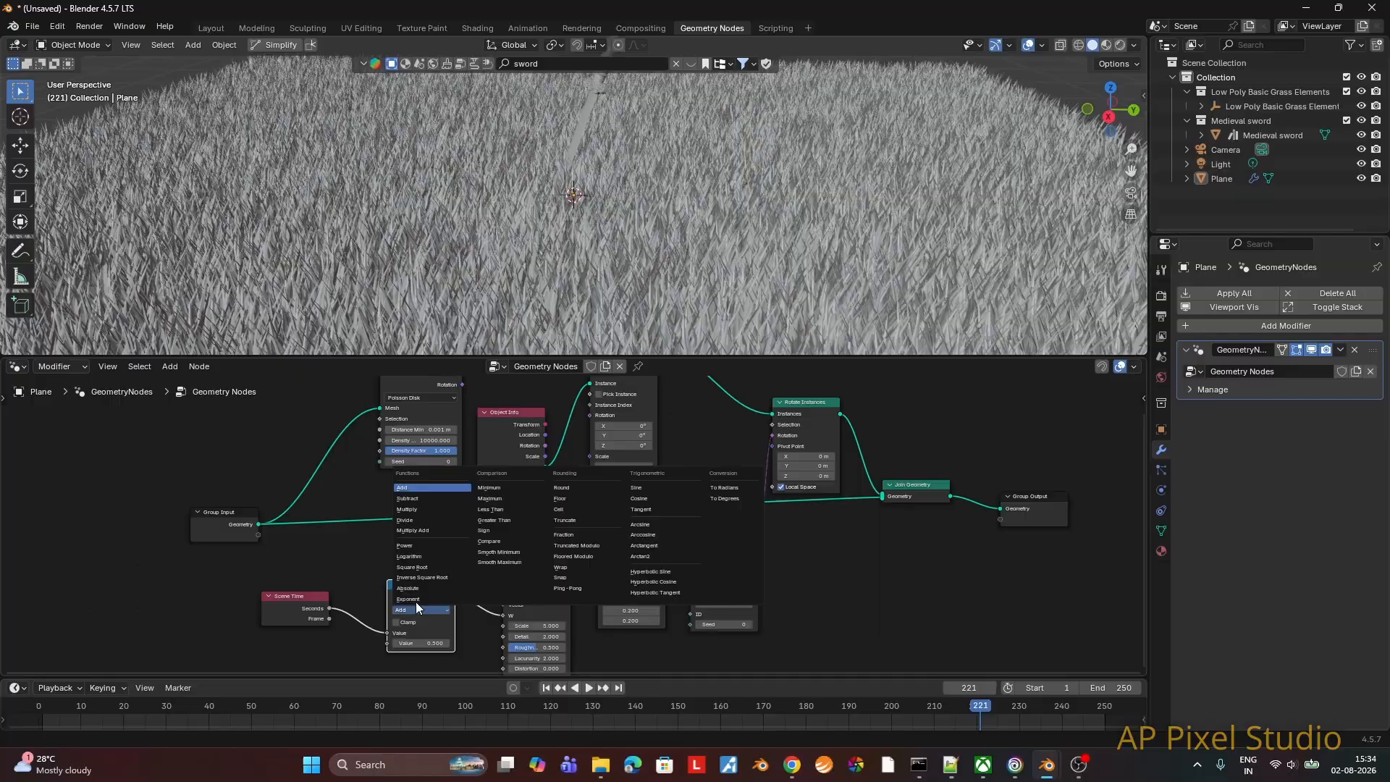
left_click(416, 509)
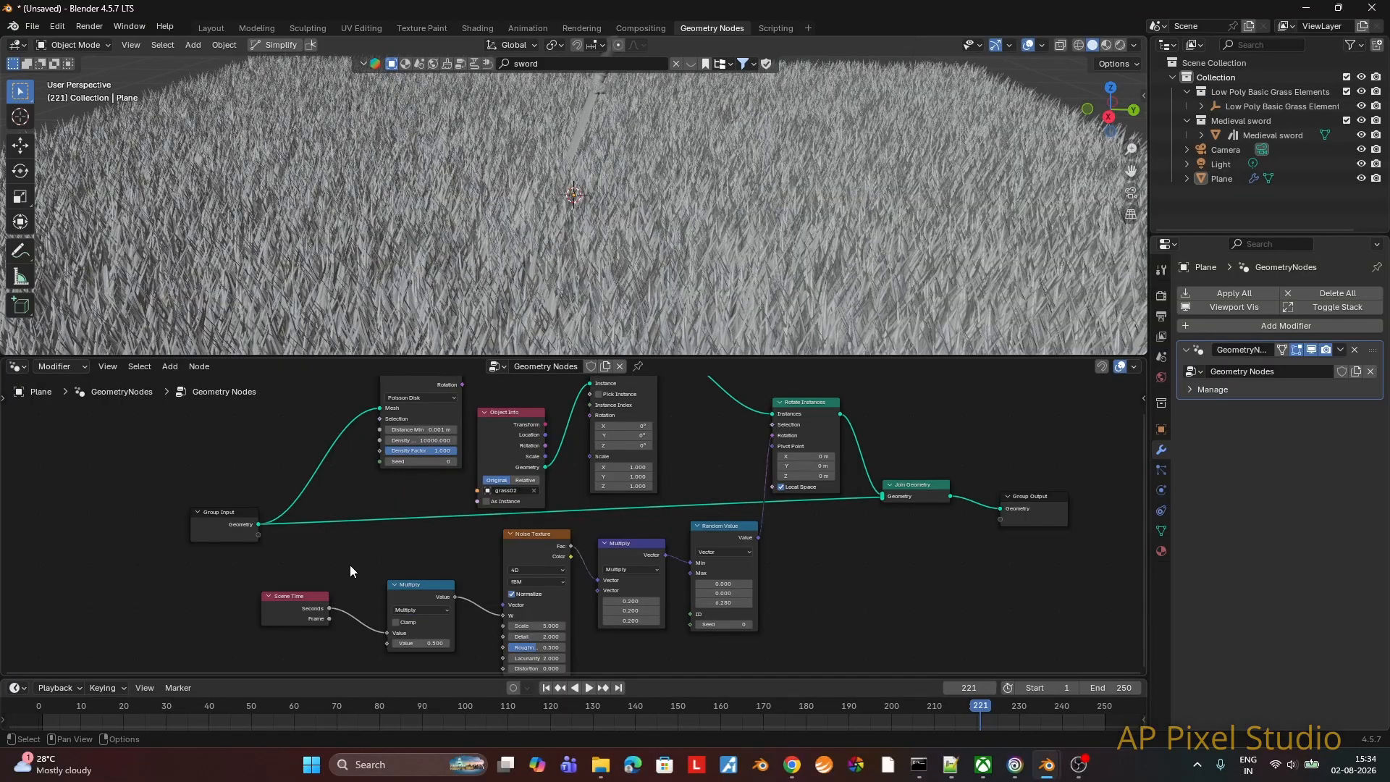
Step: Replay the animation in the Layout workspace from the first frame and check the grass sway from two sides of the sword
left_click(209, 27)
middle_click_drag(506, 452, 558, 432)
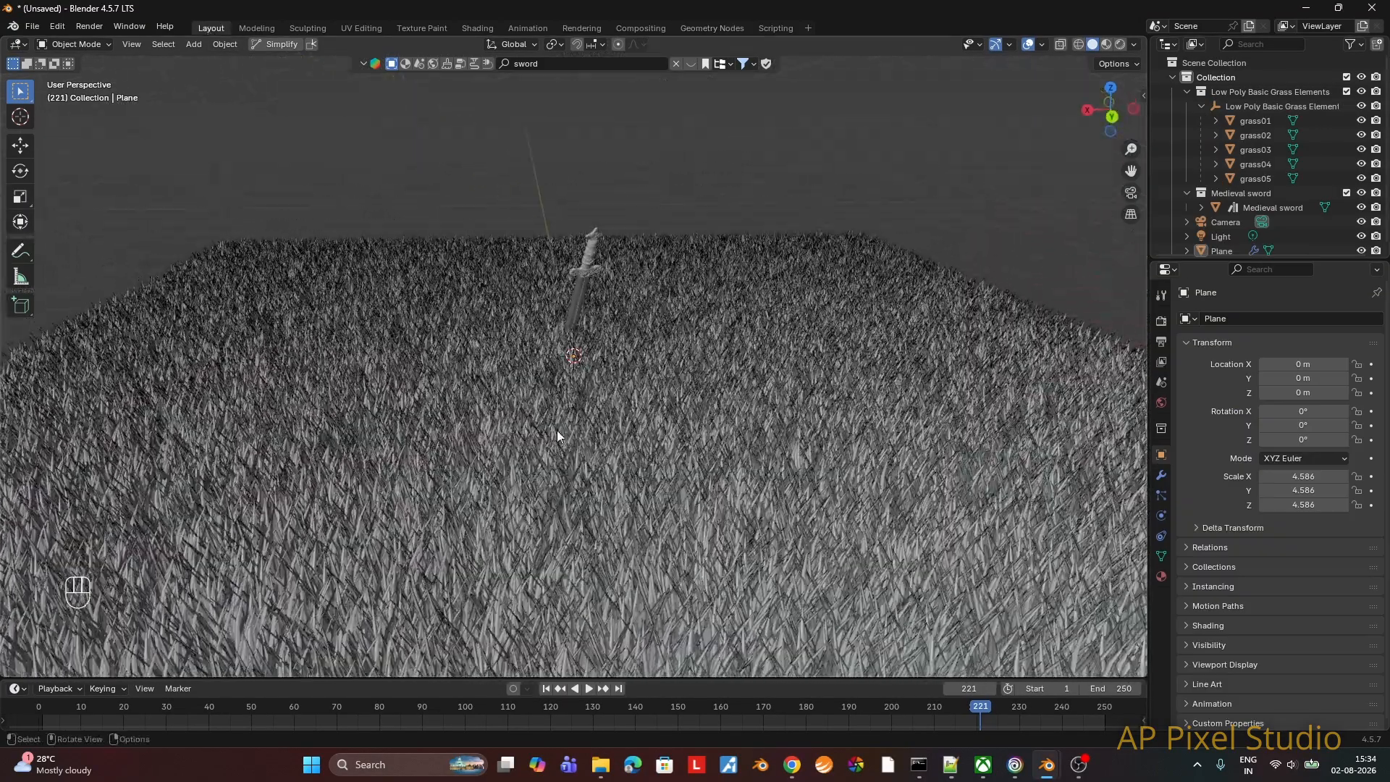
left_click(545, 690)
left_click(586, 689)
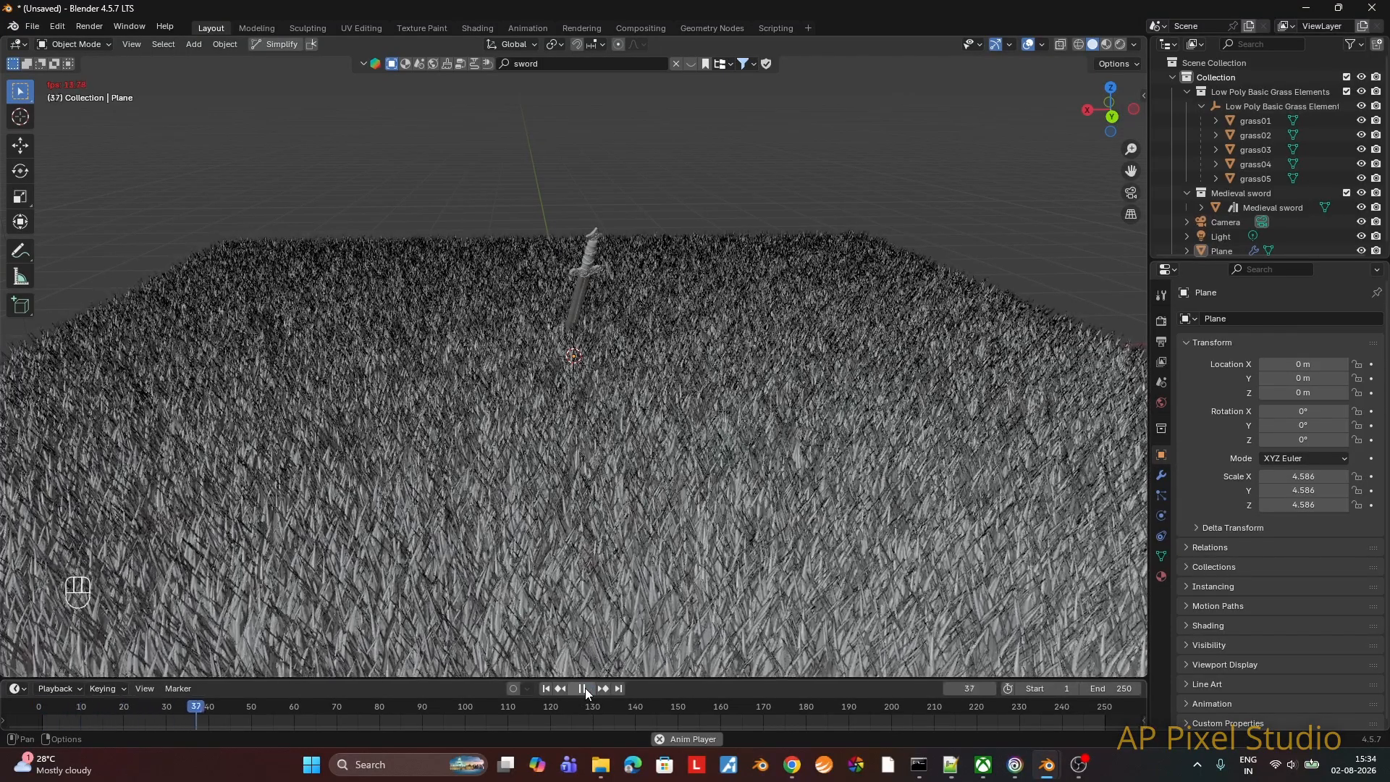
left_click(585, 688)
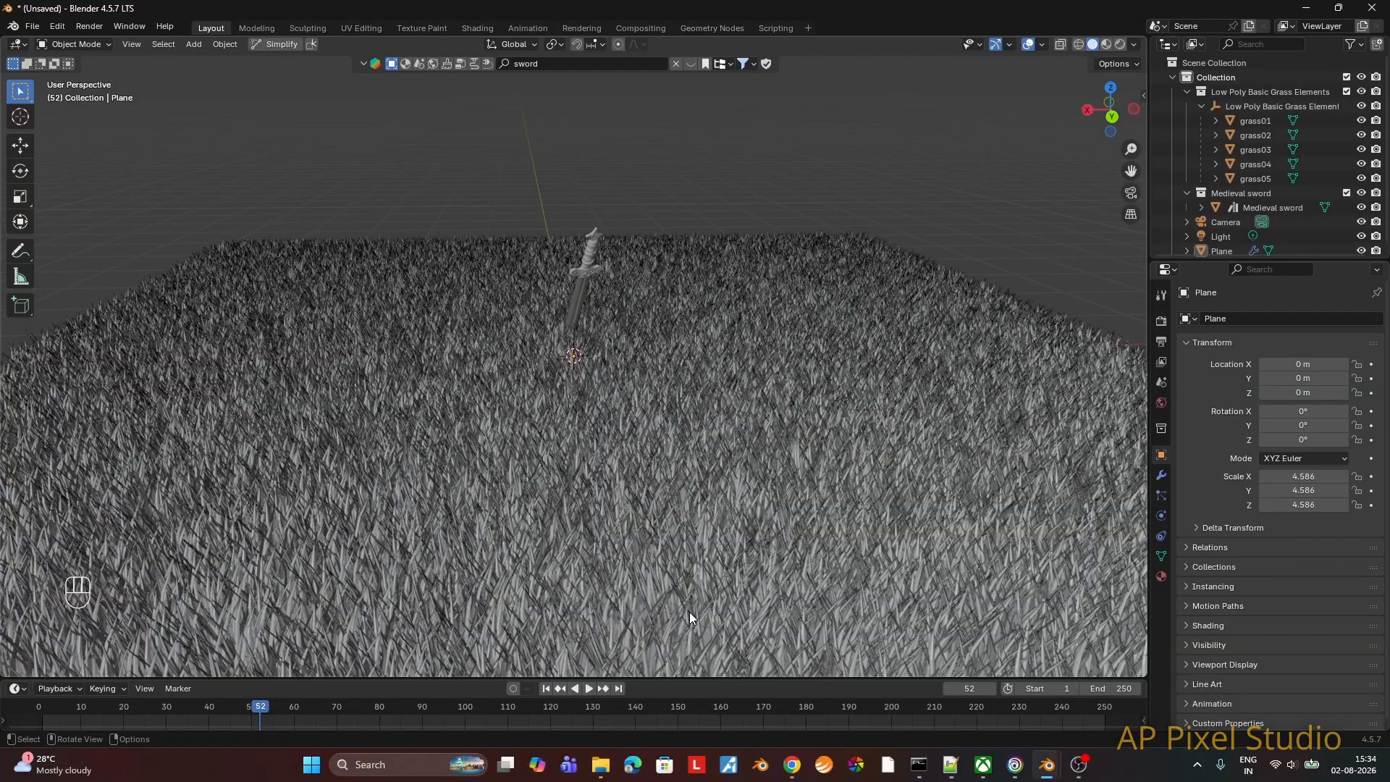
left_click(587, 689)
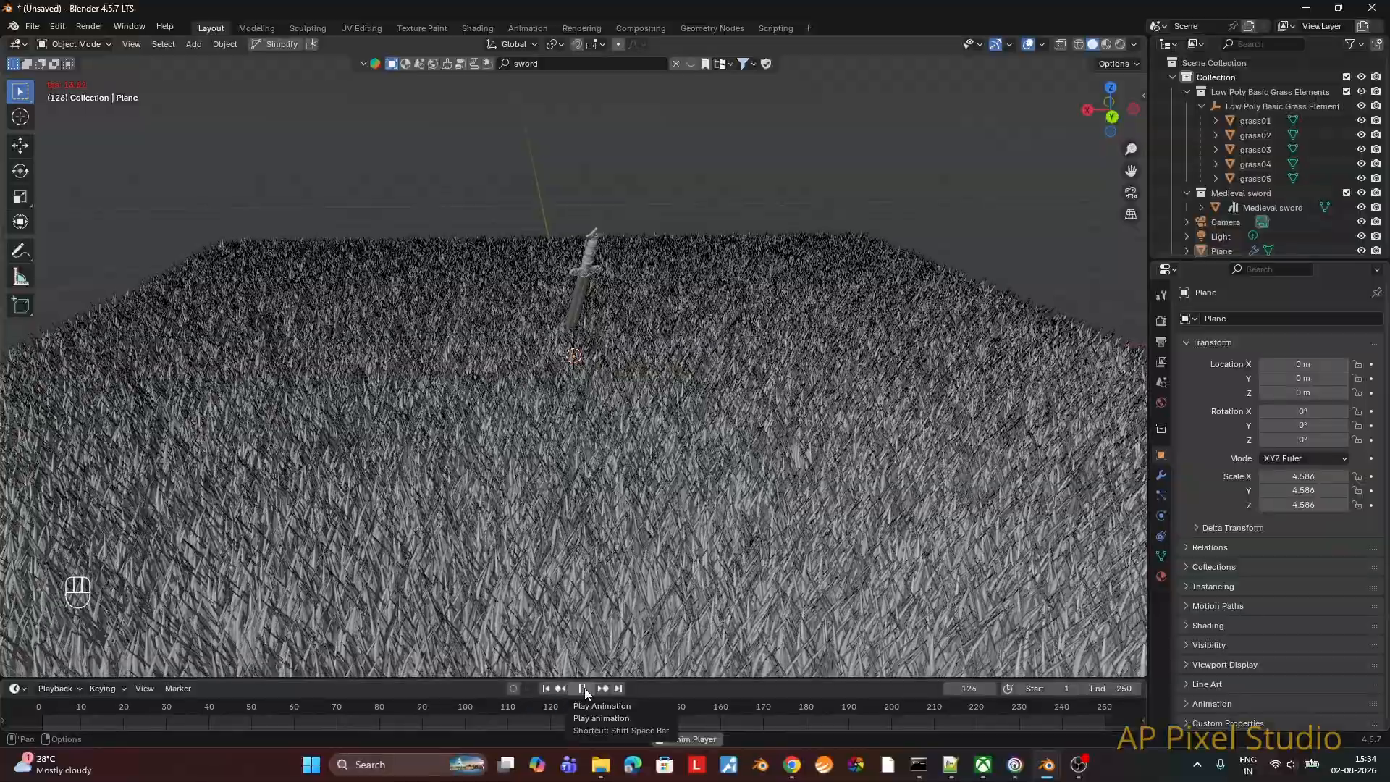
left_click(583, 689)
middle_click_drag(624, 673, 597, 630)
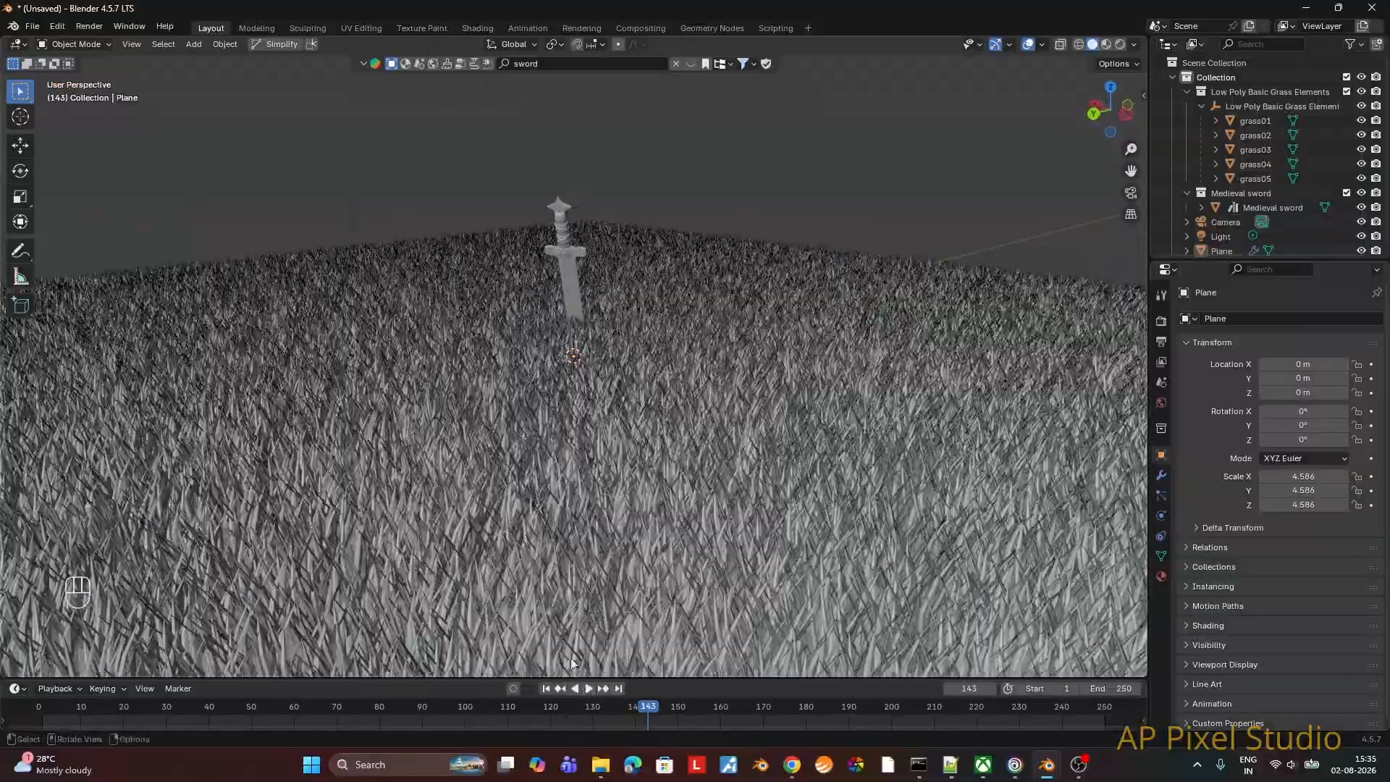
left_click(584, 688)
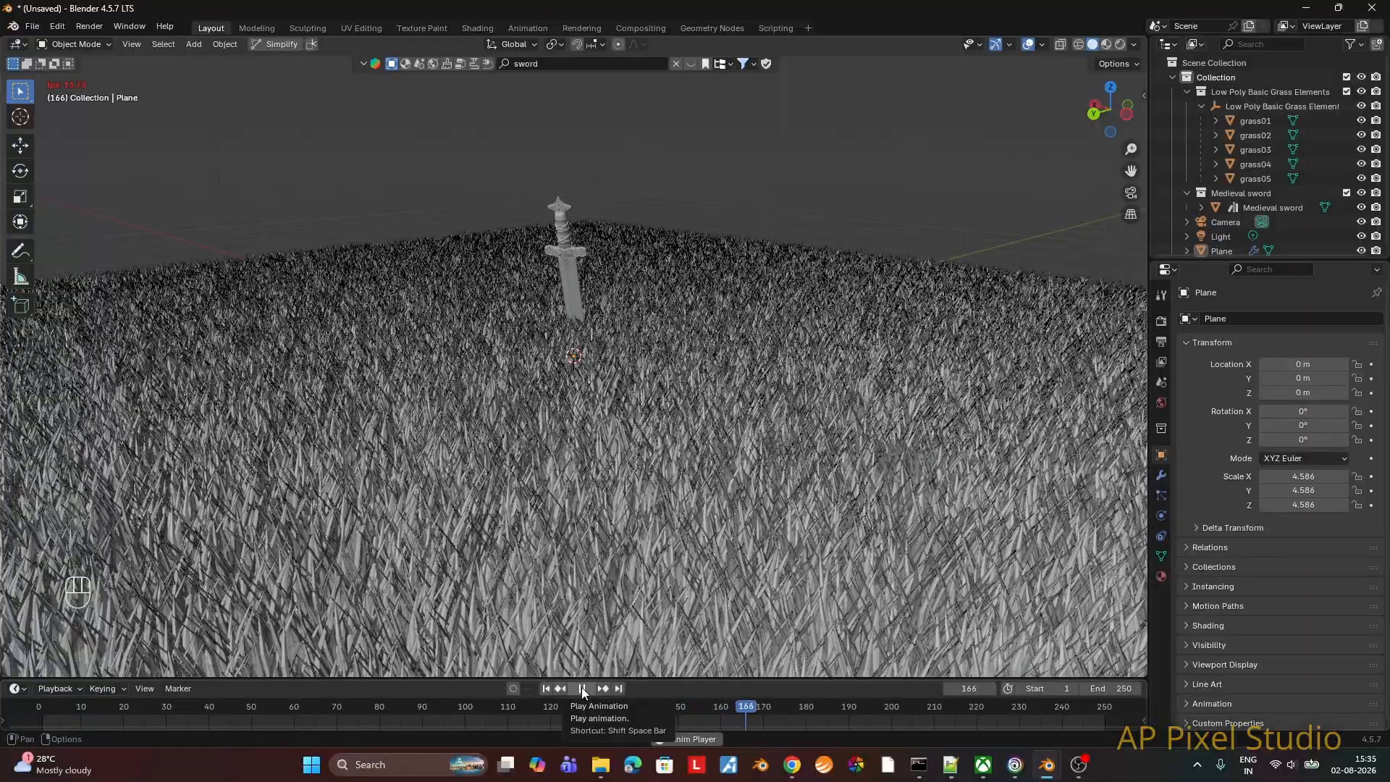
left_click(583, 689)
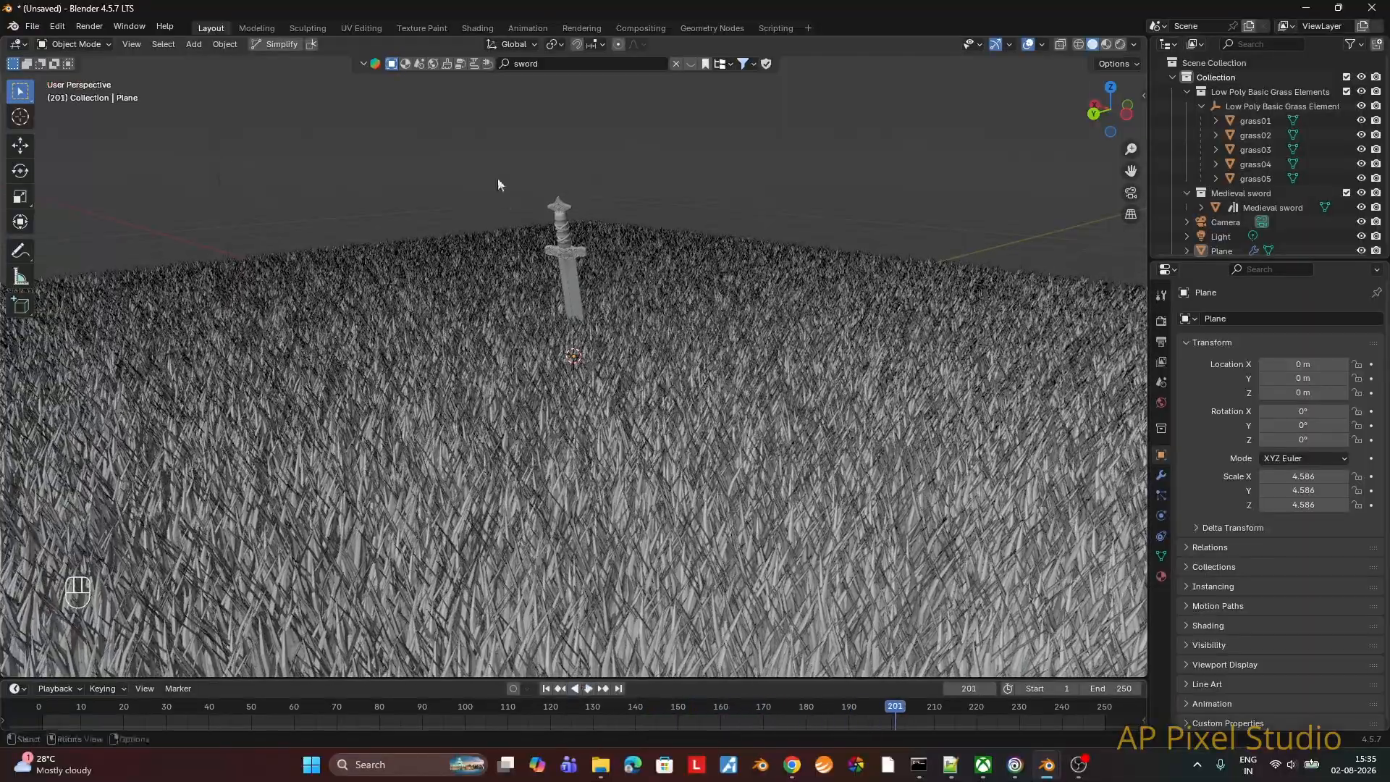
Step: Change the multiplier on all three axes of the Vector Math node between the Noise Texture and the Random Value
left_click(700, 29)
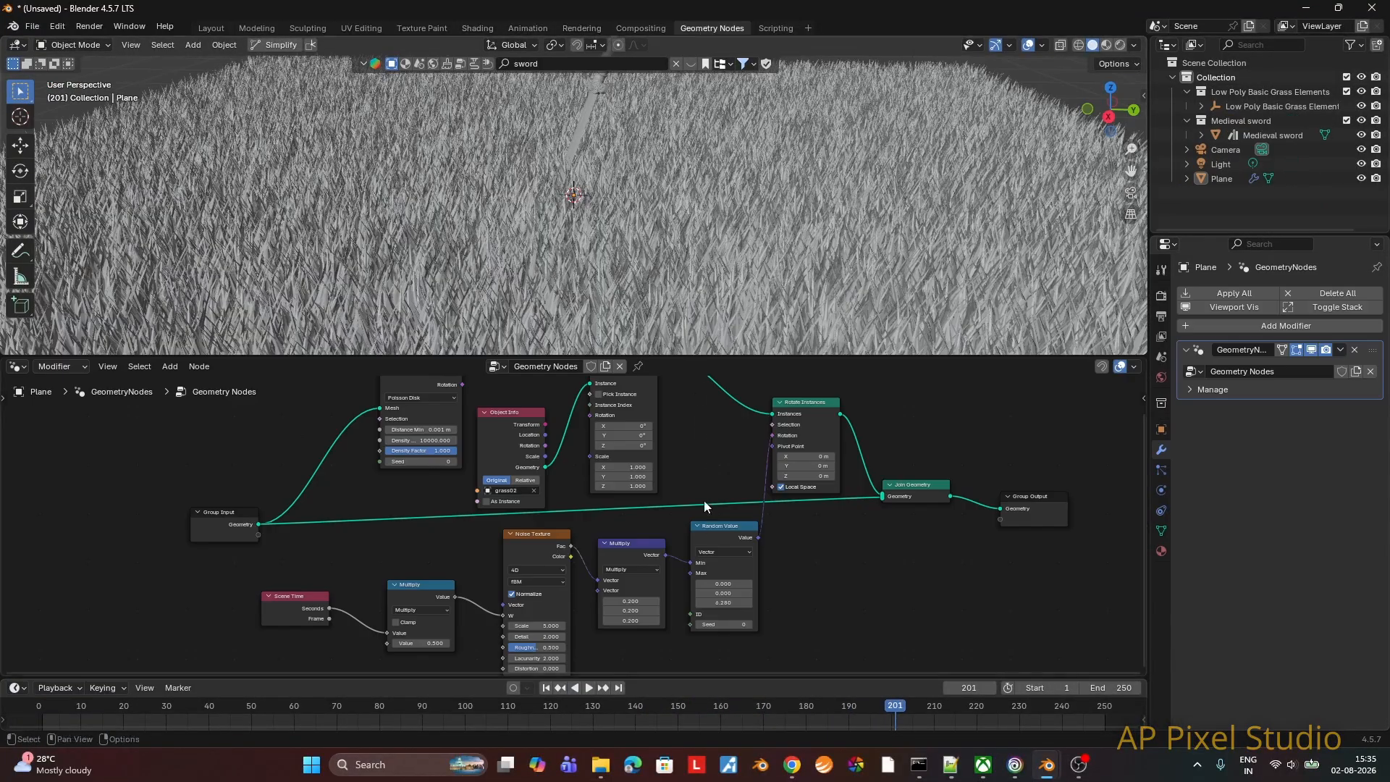
left_click(635, 601)
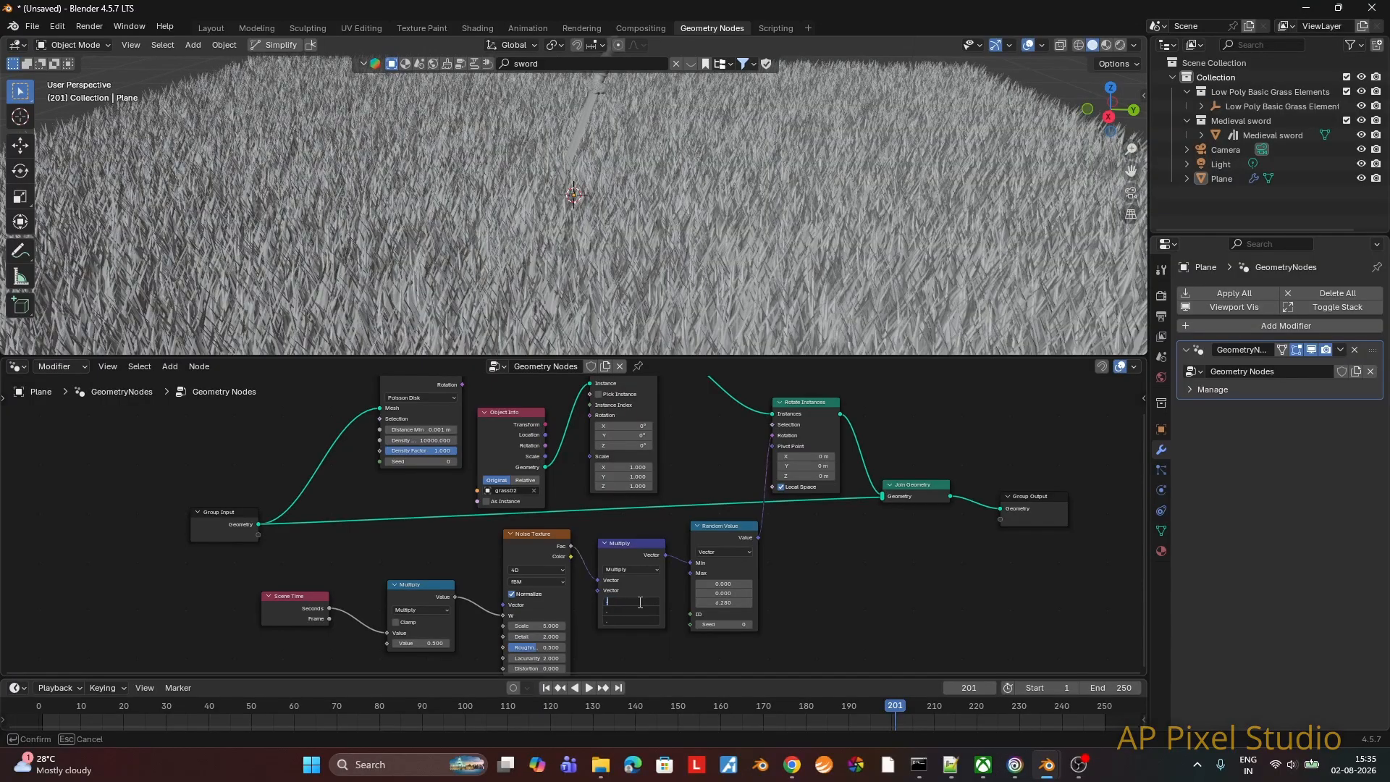
key("Return")
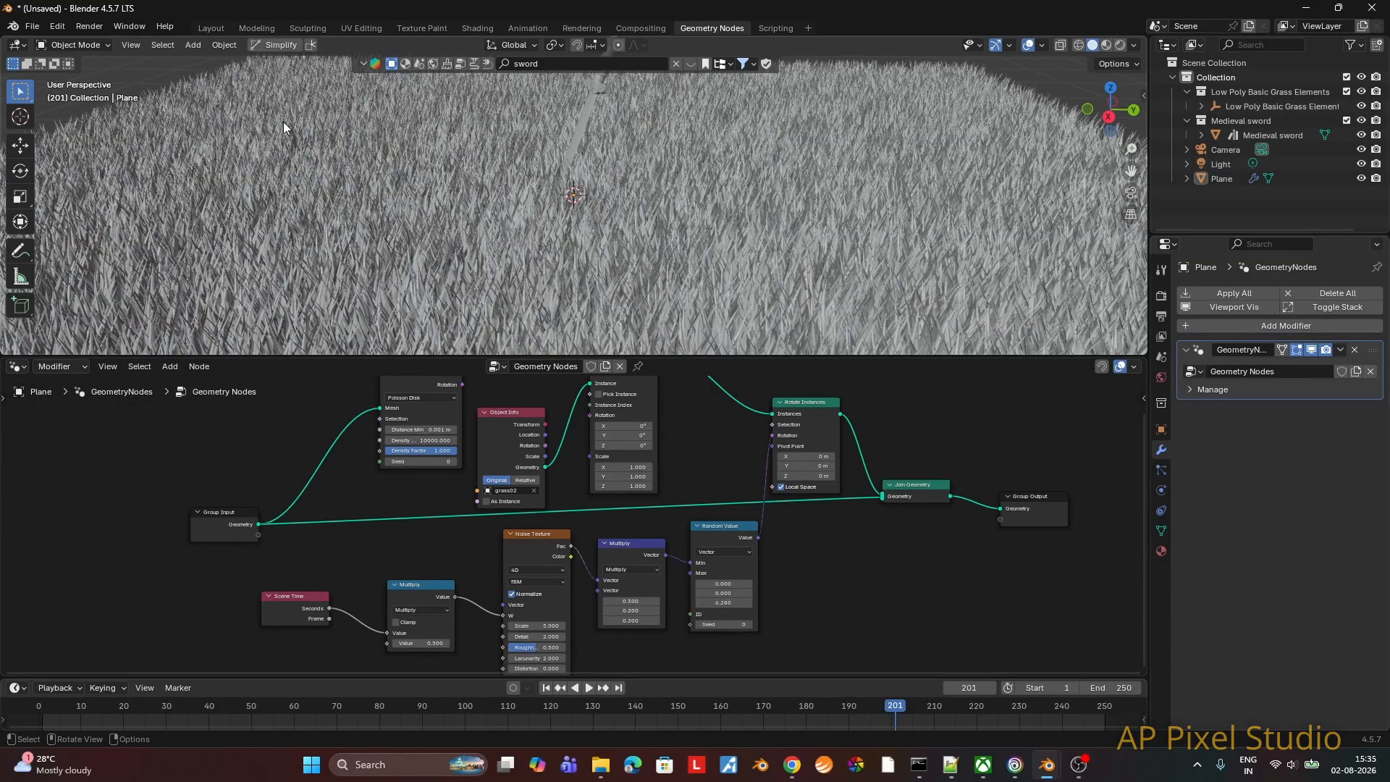
Step: Play the grass animation from the first frame in the Layout workspace and examine the blades close to ground level
left_click(211, 29)
left_click(547, 688)
left_click(589, 688)
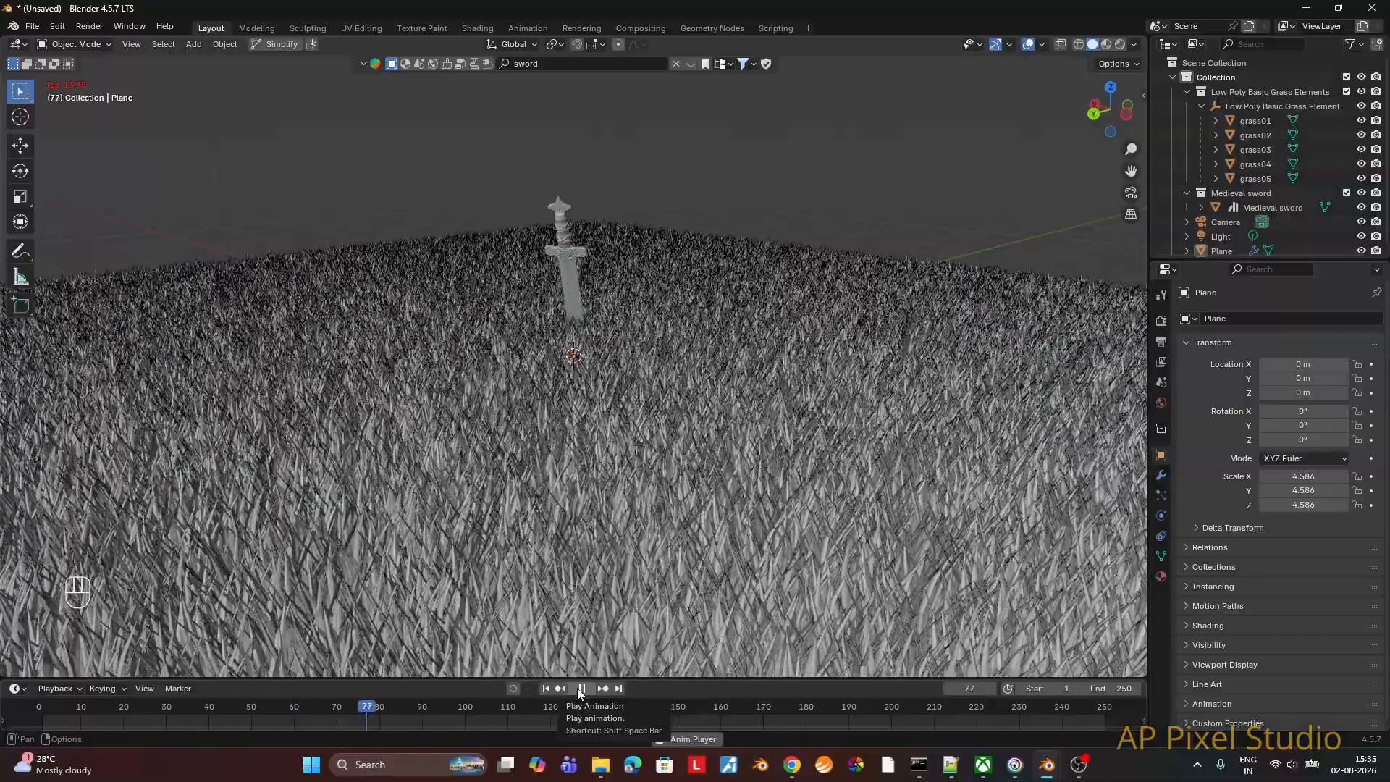
left_click(582, 688)
middle_click_drag(732, 558, 779, 530)
scroll(763, 542, "up", 2)
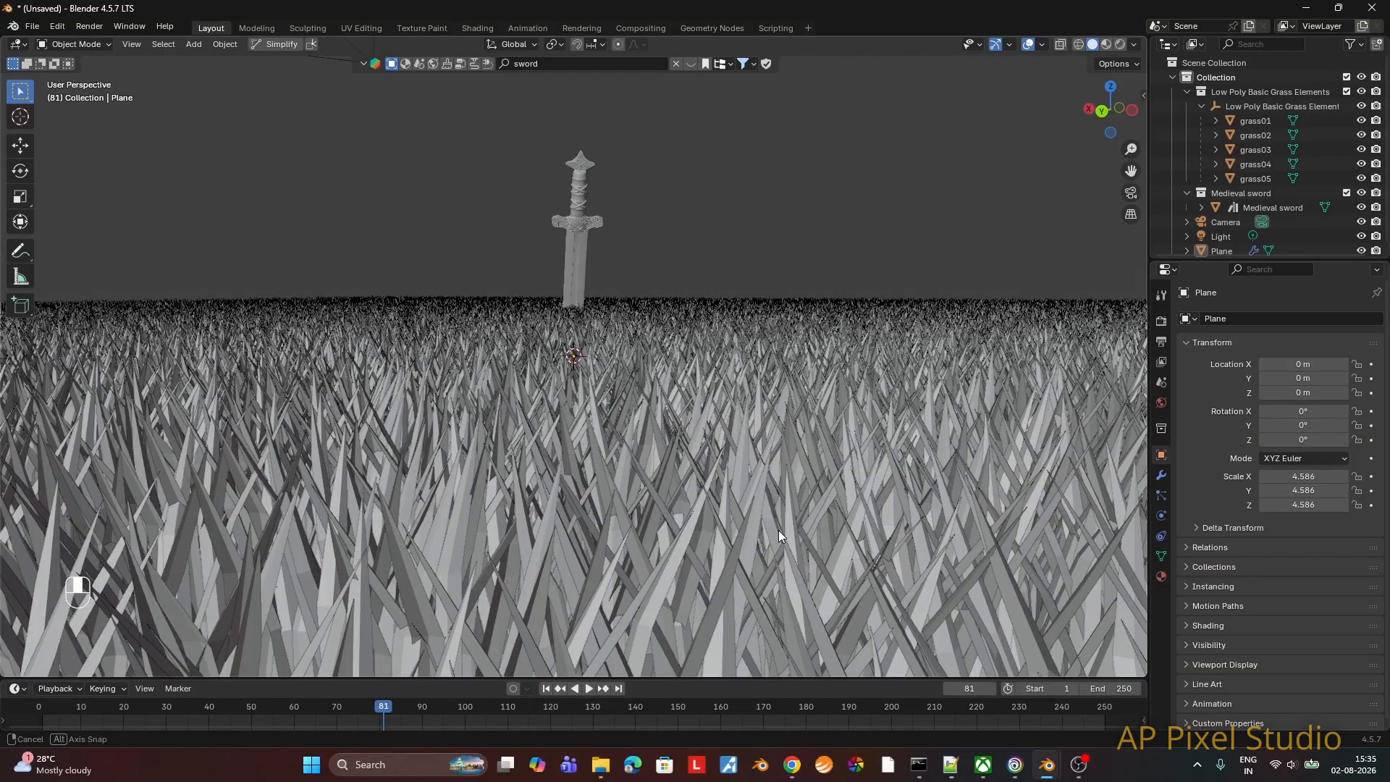
Step: Add a Random Value node of type Vector in Geometry Nodes and connect its Value to the Instance on Points Scale input
key("F3")
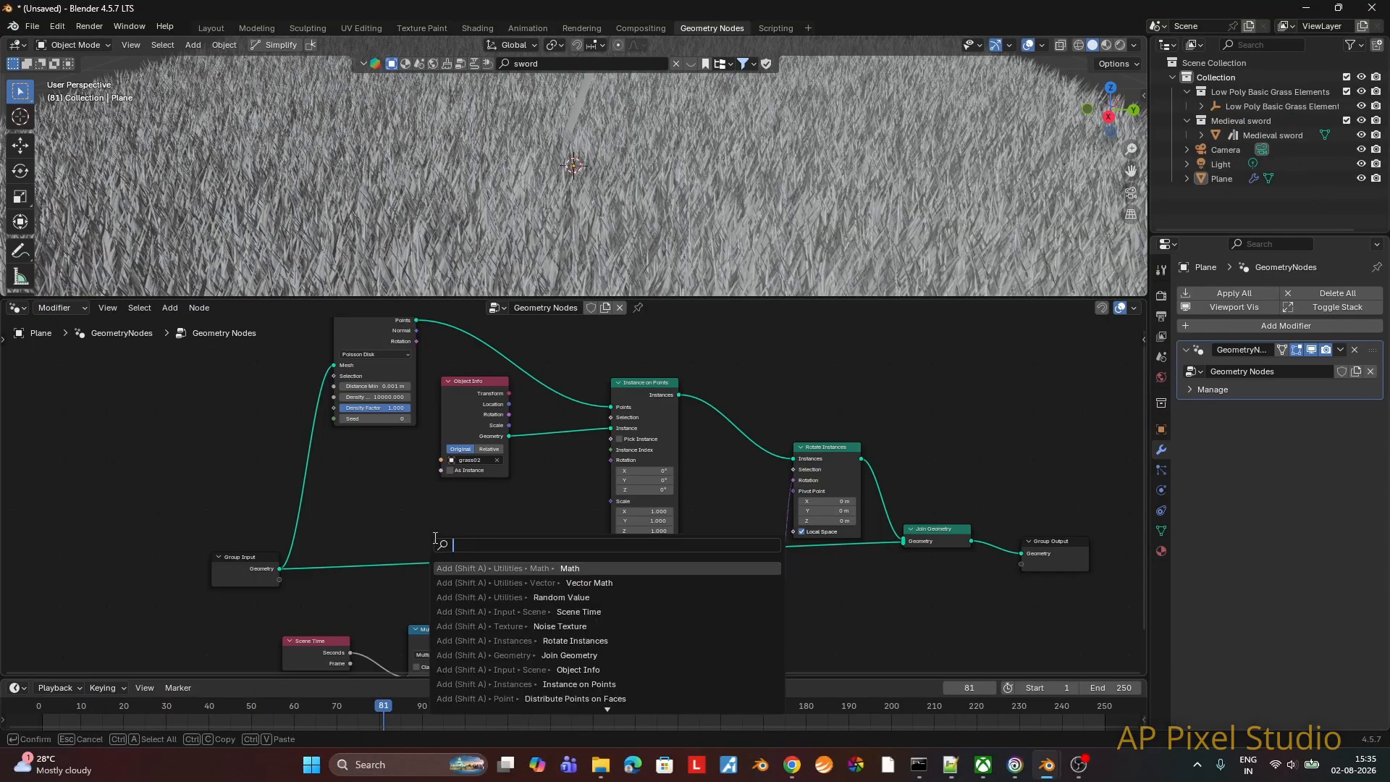
type("r")
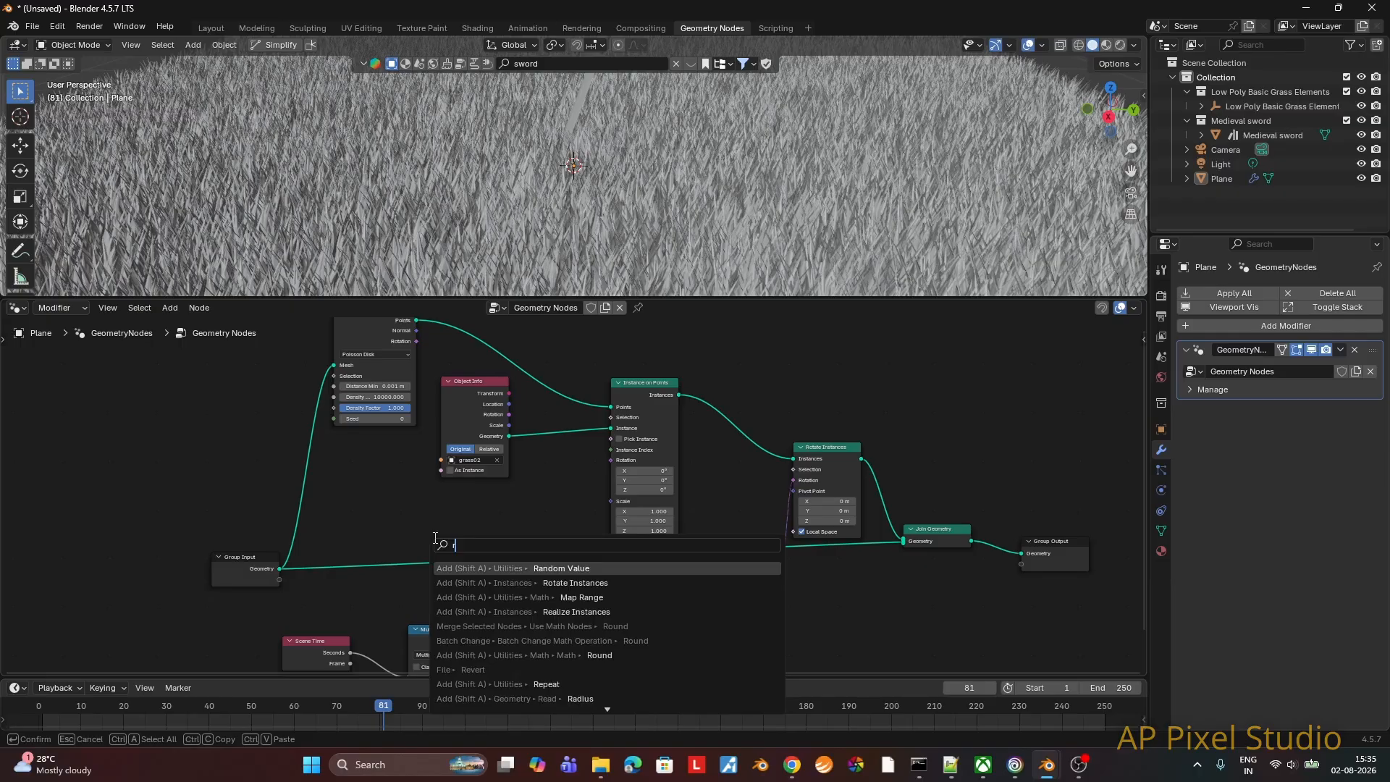
type("andom")
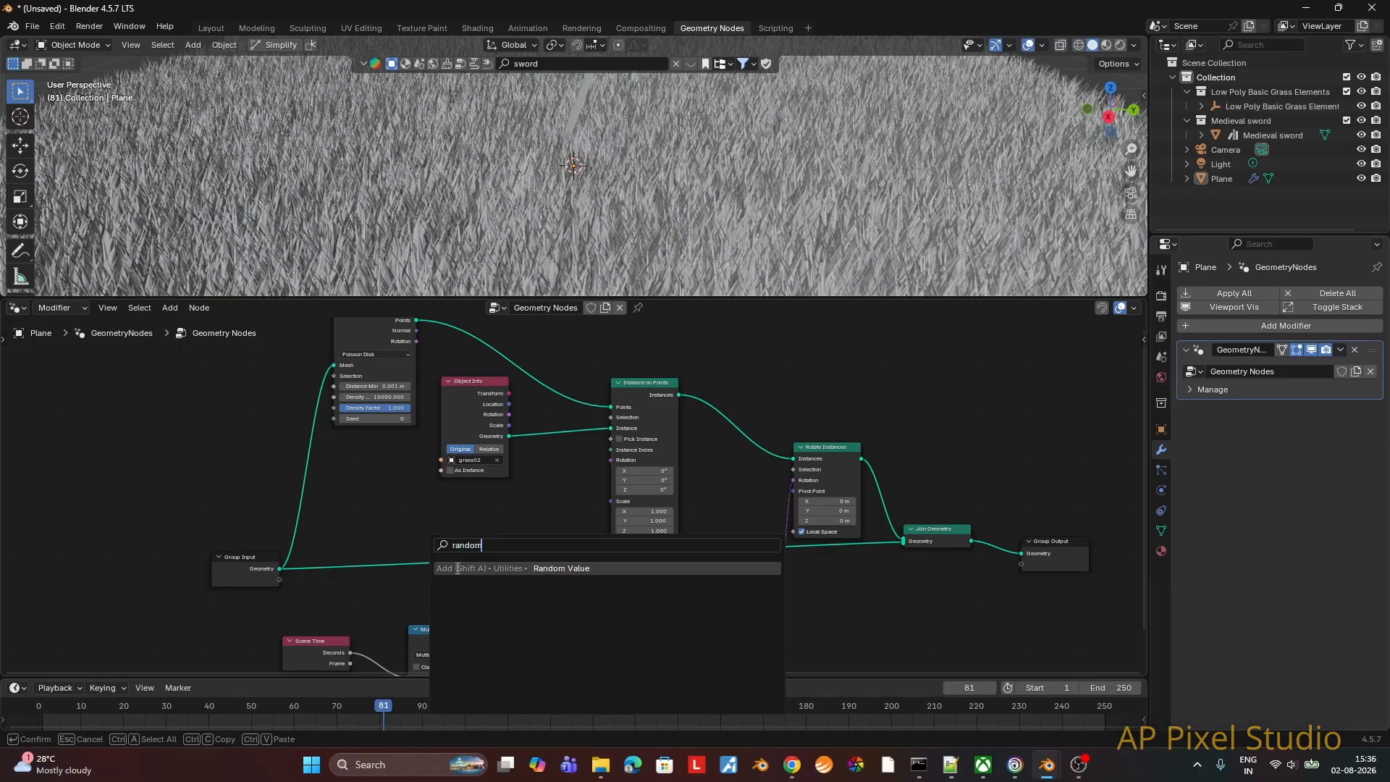
left_click(458, 569)
left_click(401, 497)
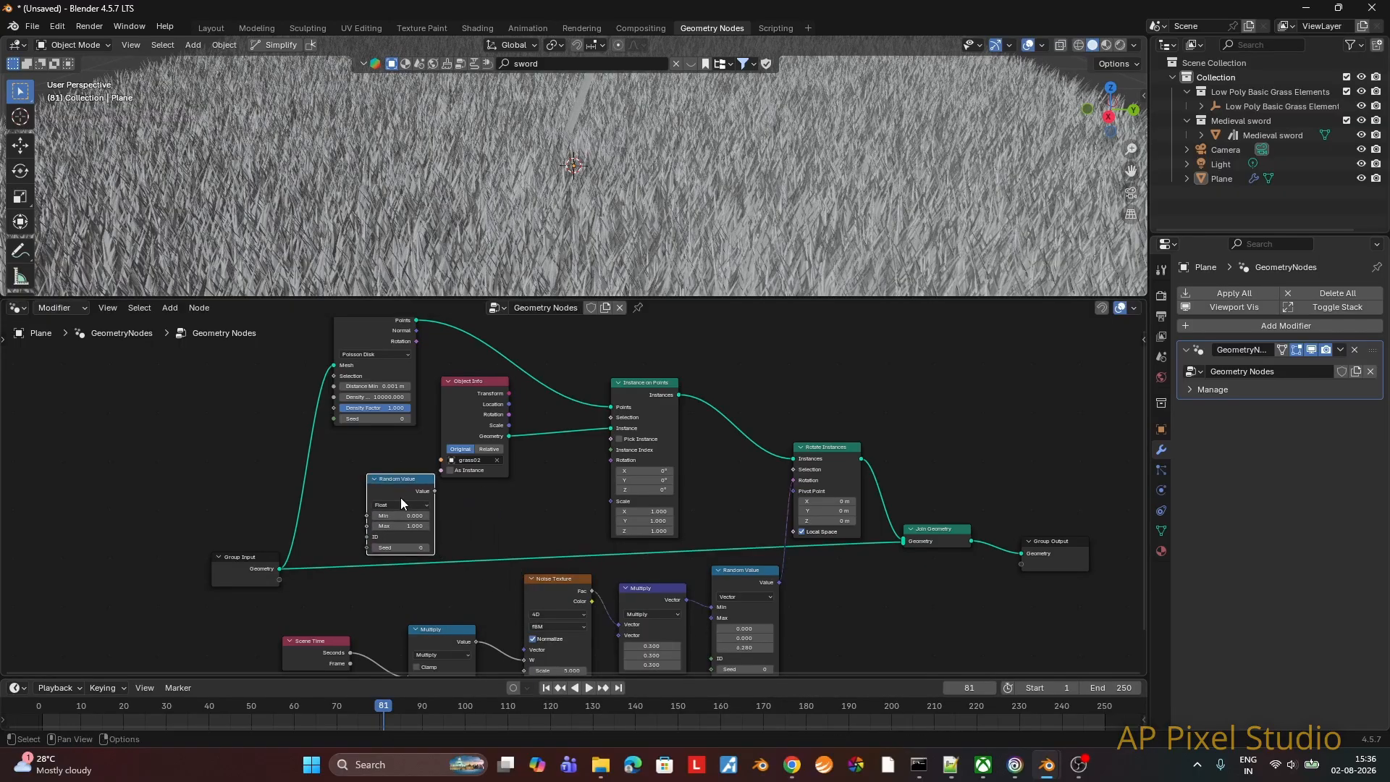
left_click(401, 505)
left_click(394, 550)
left_click_drag(434, 491, 610, 502)
Step: Set the scale Random Value's Min to 0.5 on all three axes and increase its Z Max for taller blades
middle_click_drag(806, 233, 797, 264)
left_click_drag(712, 298, 708, 383)
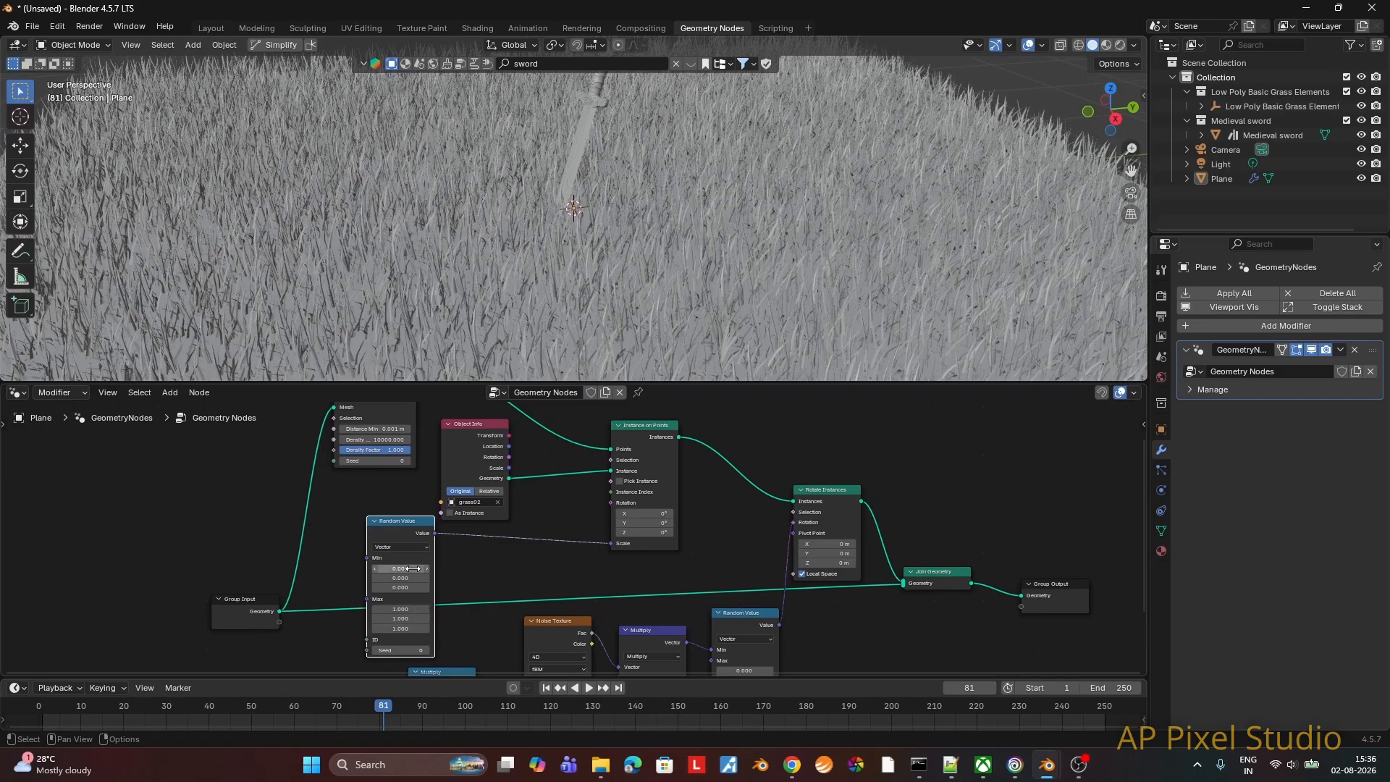
mouse_move(413, 569)
left_mouse_down()
mouse_move(380, 569)
mouse_move(400, 570)
mouse_move(399, 588)
left_mouse_up()
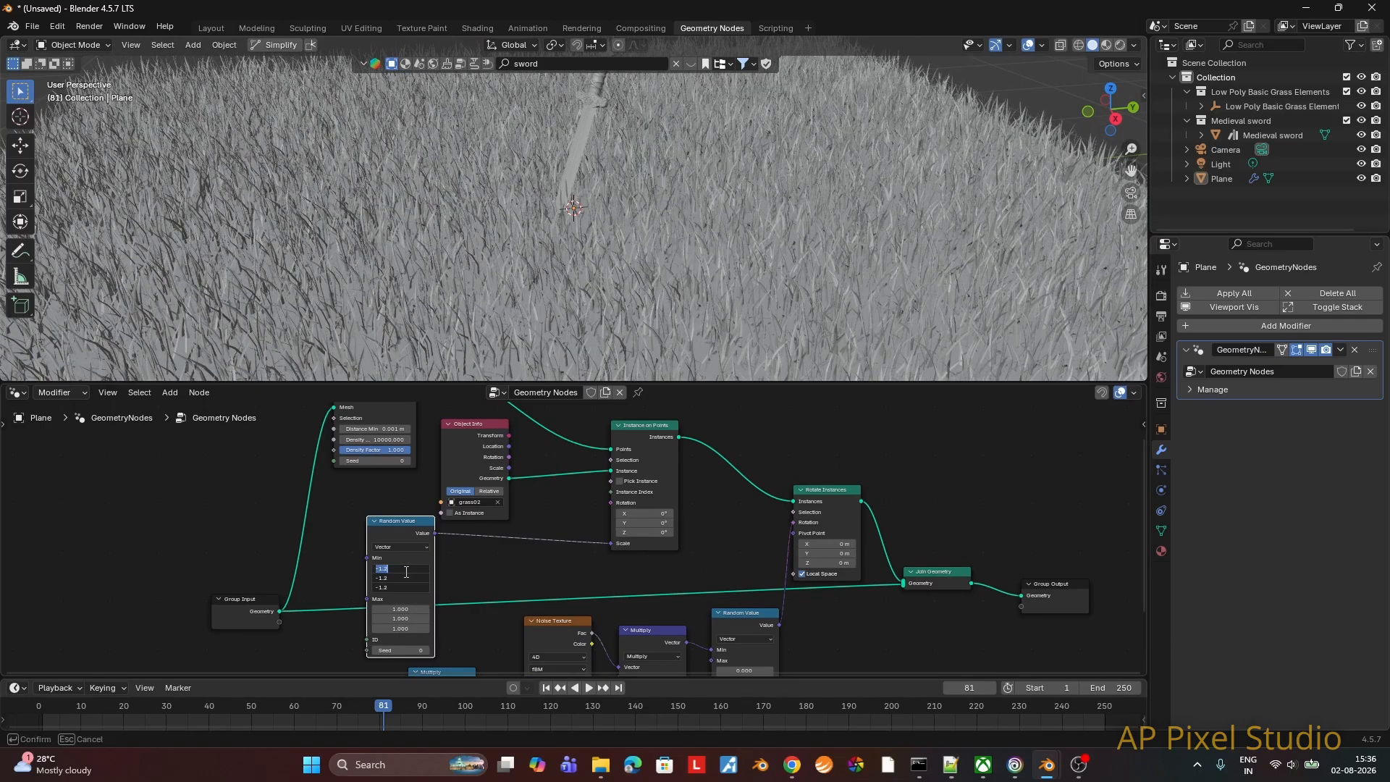
type(".5")
key("Return")
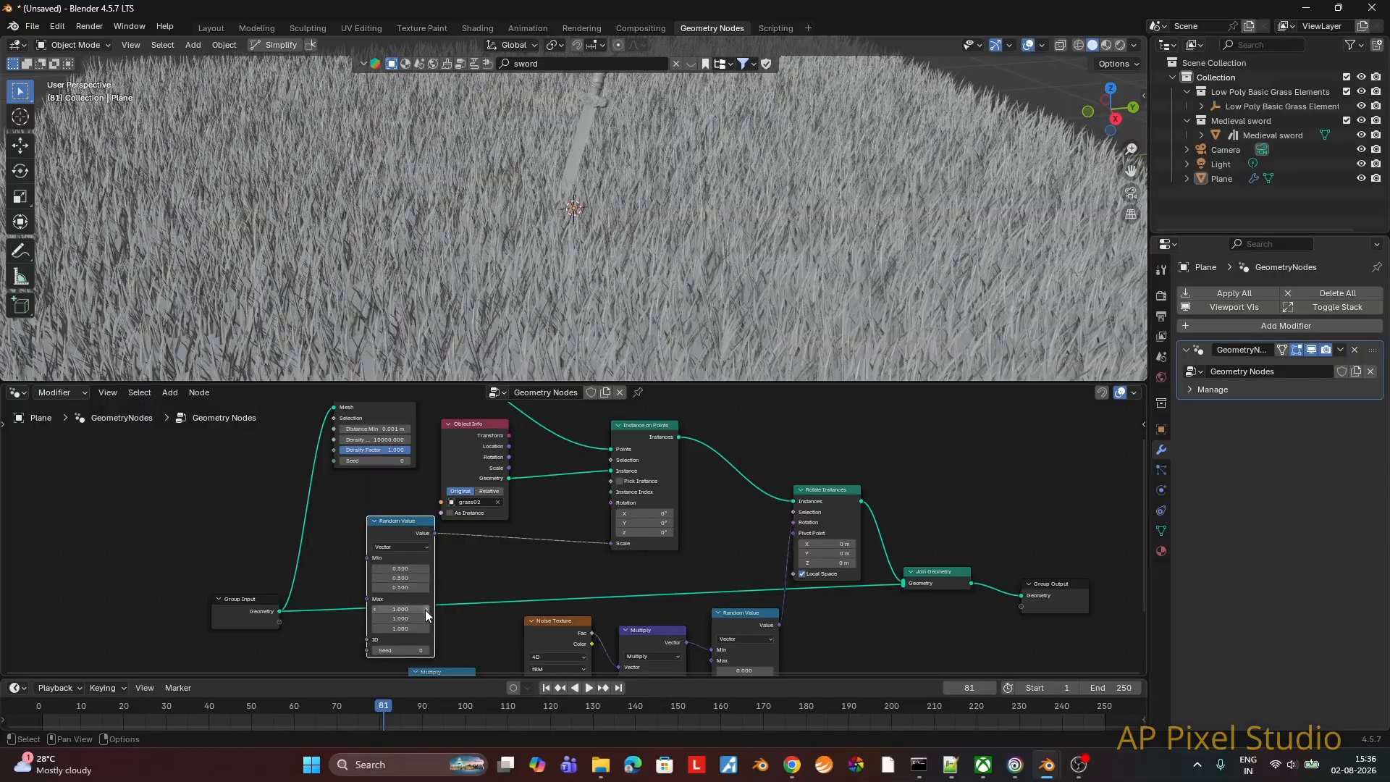
left_click(400, 629)
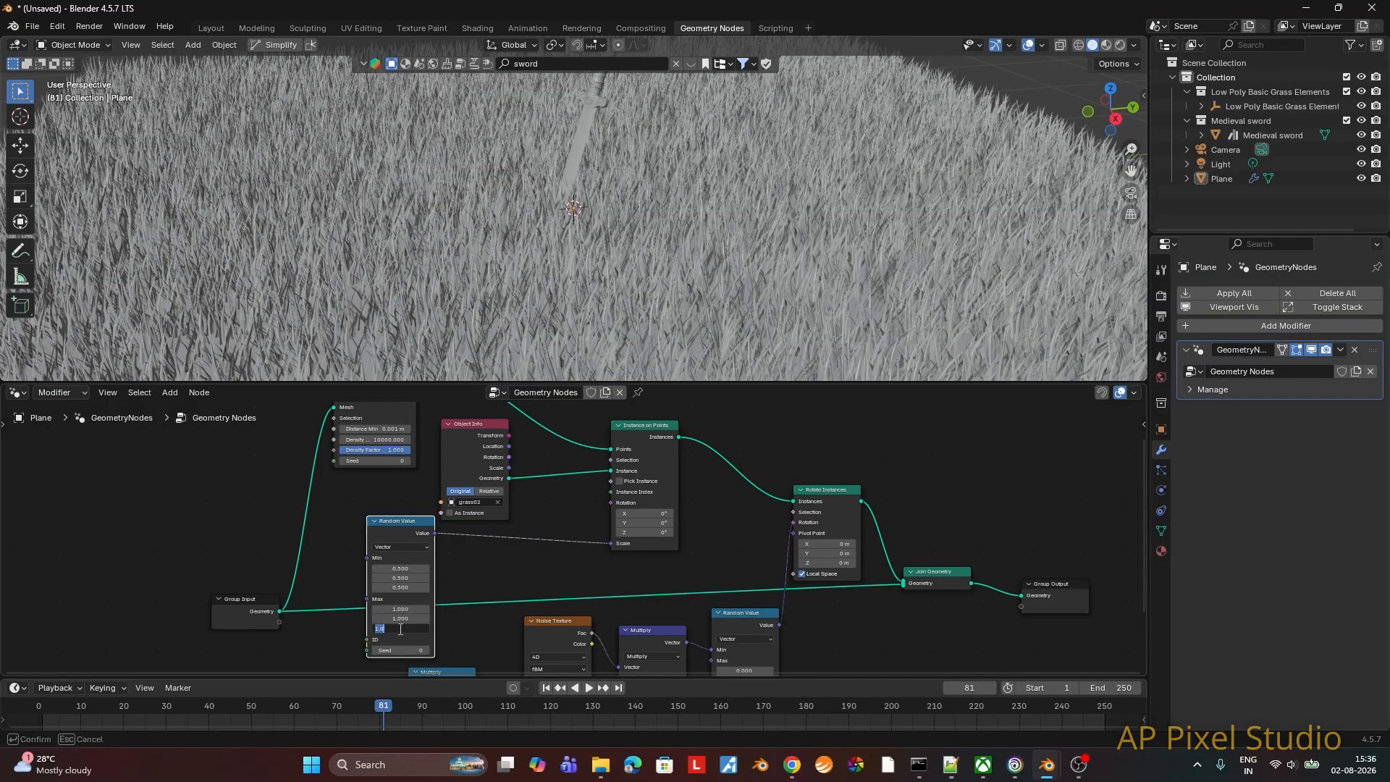
key("Return")
Step: Play the animation from the first frame to inspect the randomly scaled grass up close, enlarge the 3D viewport and stop playback
middle_click_drag(731, 261, 772, 273)
scroll(830, 261, "down", 3)
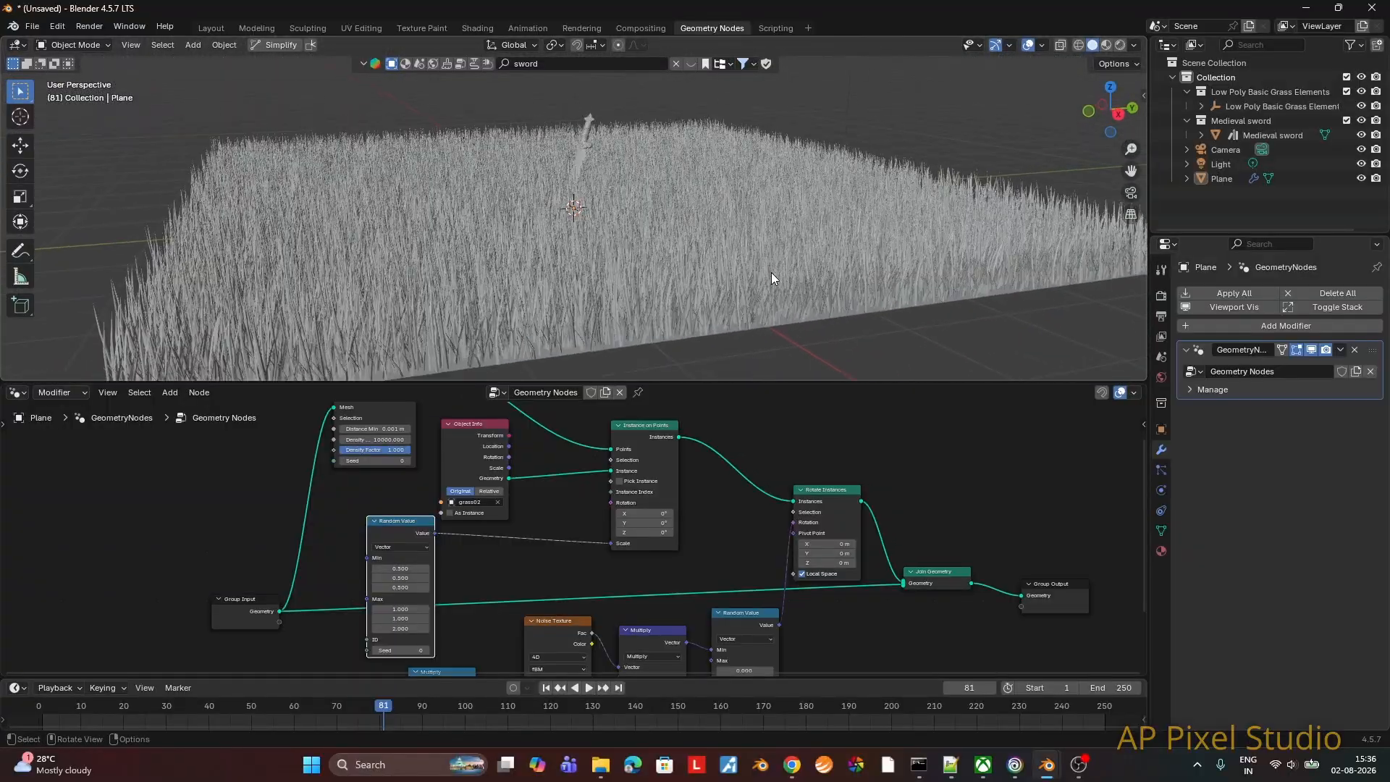
left_click(546, 688)
left_click(589, 688)
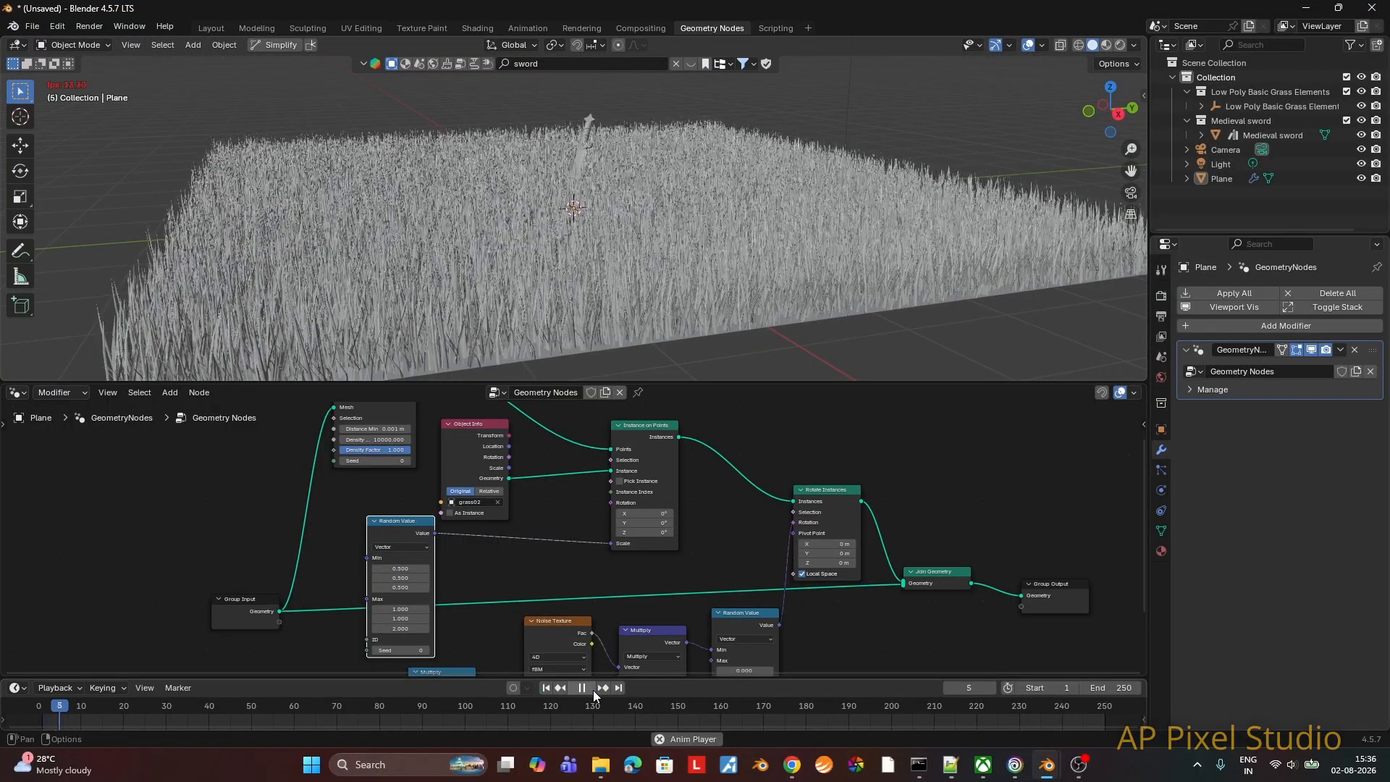
scroll(747, 242, "up", 5)
middle_click_drag(747, 242, 823, 224)
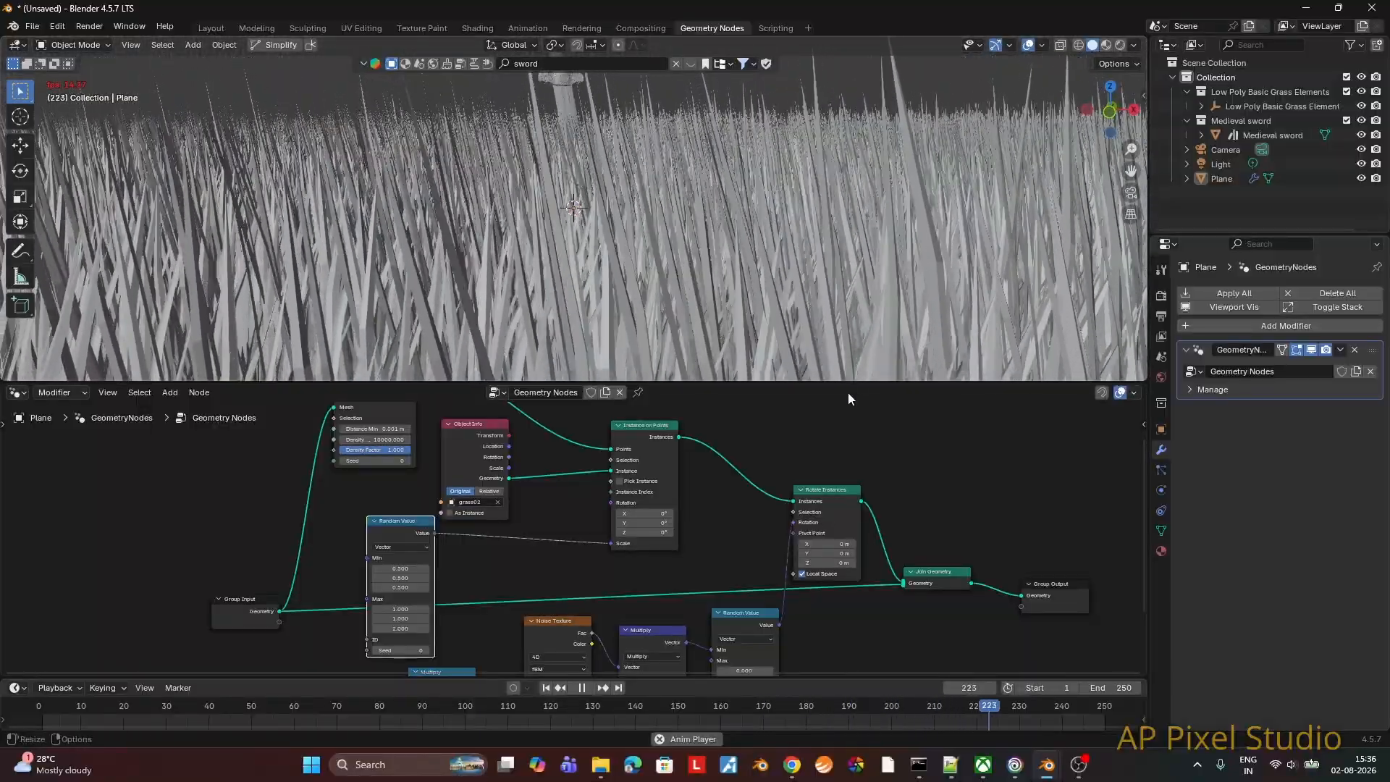
left_click_drag(849, 384, 591, 726)
key("space")
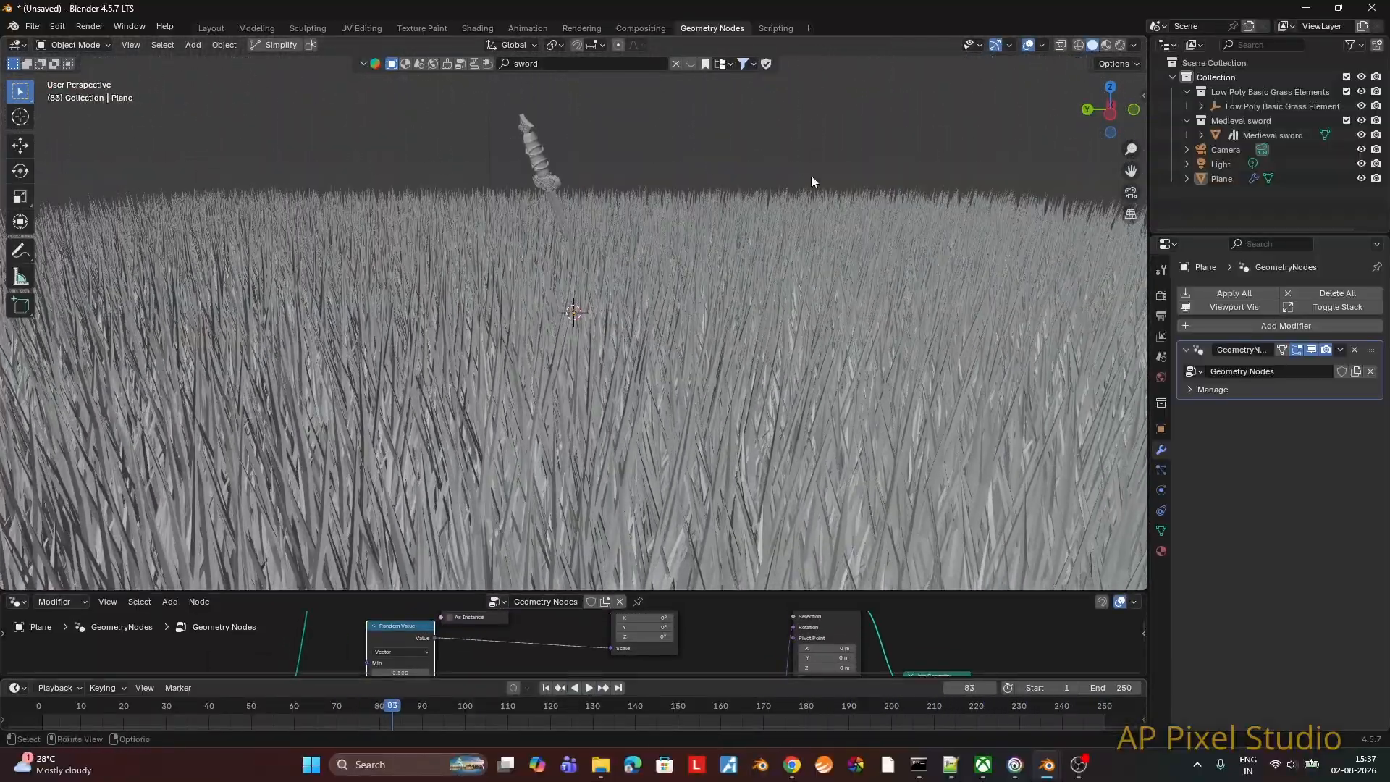
Step: Scale the medieval sword up by about 1.62 and raise it about 0.4 m along the Z axis
left_click(574, 301)
key("s")
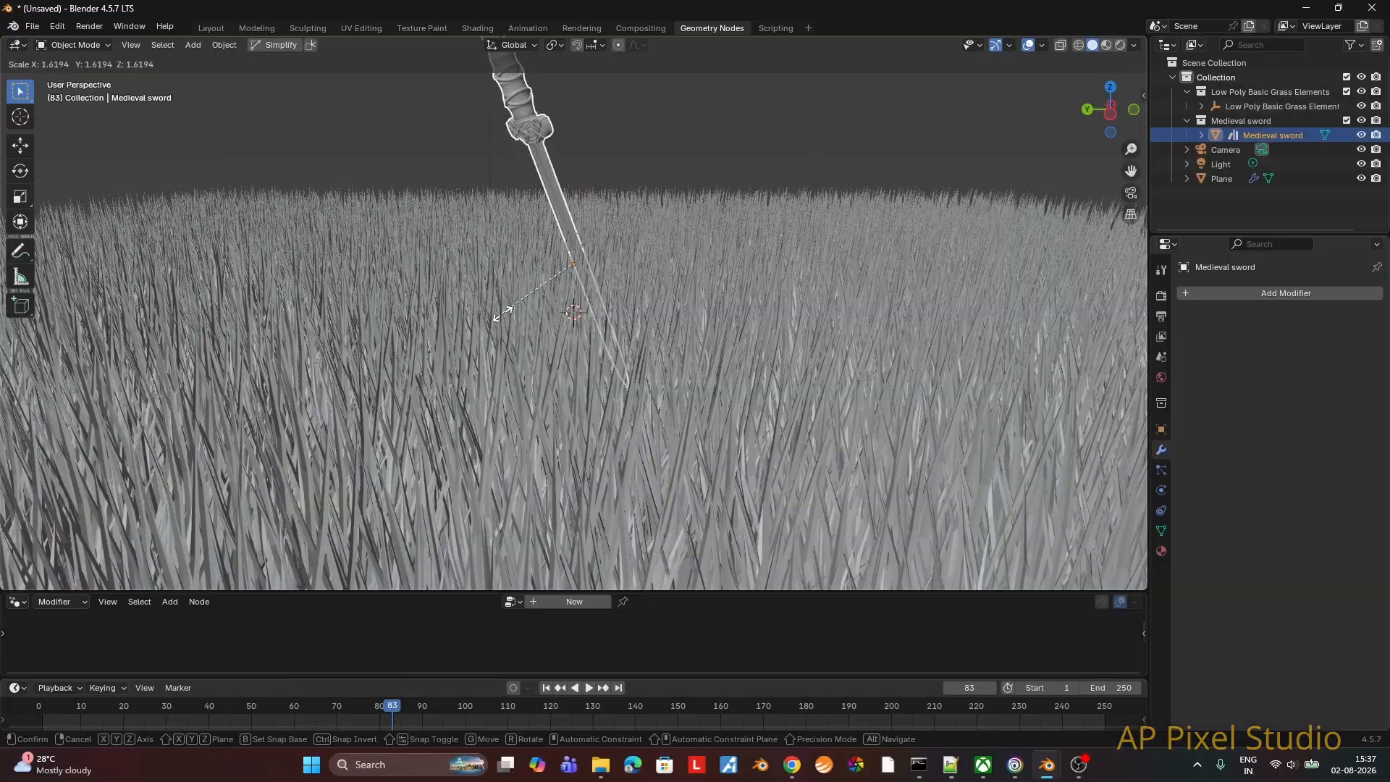
left_click(500, 312)
key("g")
key("z")
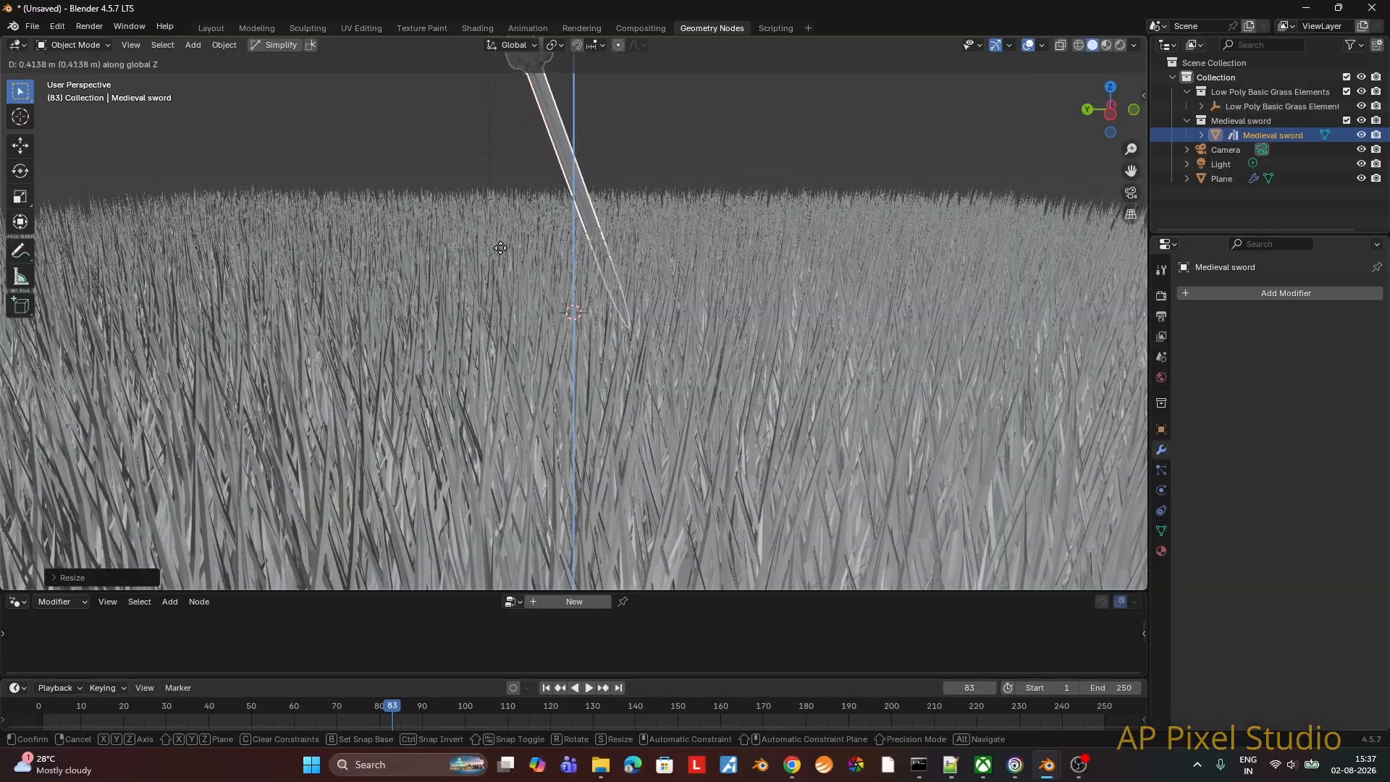
left_click(499, 254)
middle_click_drag(502, 261, 676, 242)
left_click(666, 120)
Step: Return to the Layout workspace and save the project as wind_demo.blend in D:\Blender
left_click(210, 28)
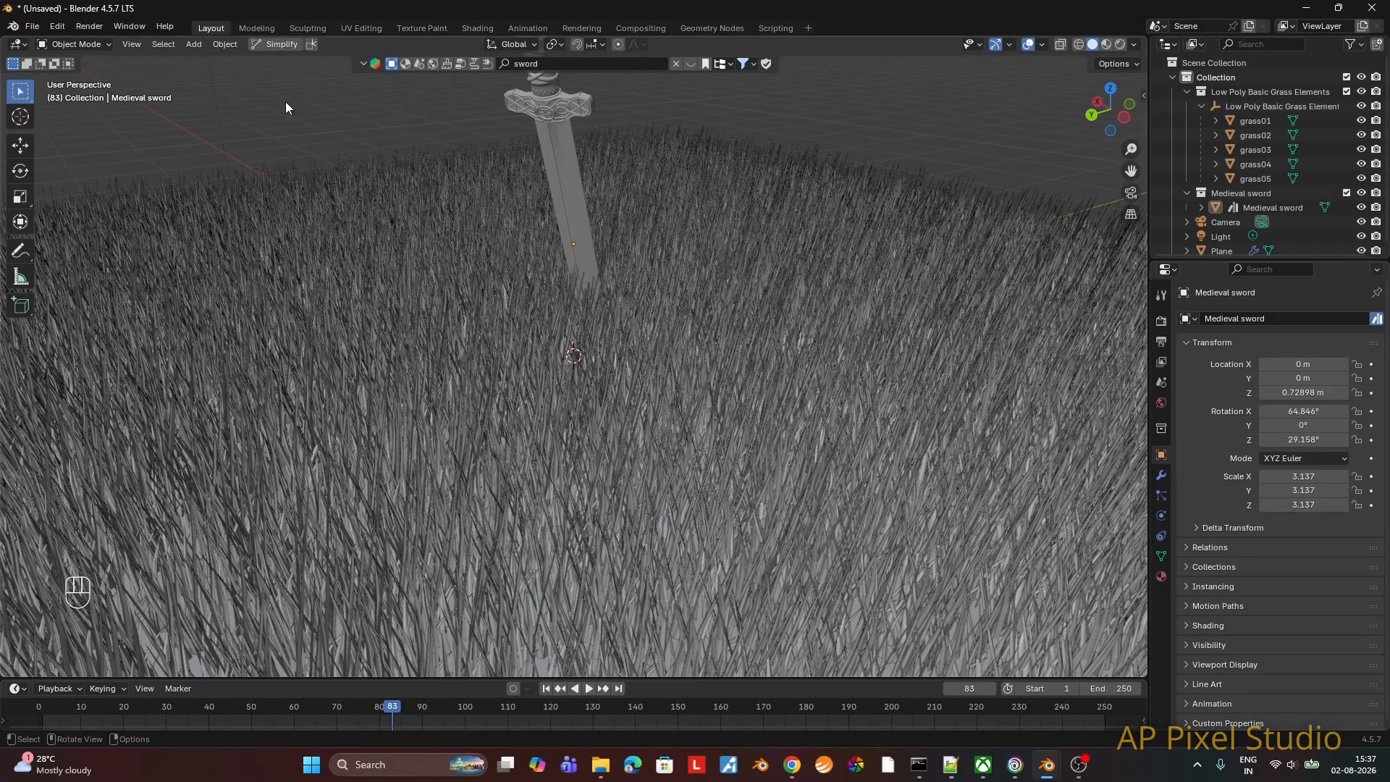
key("ctrl+s")
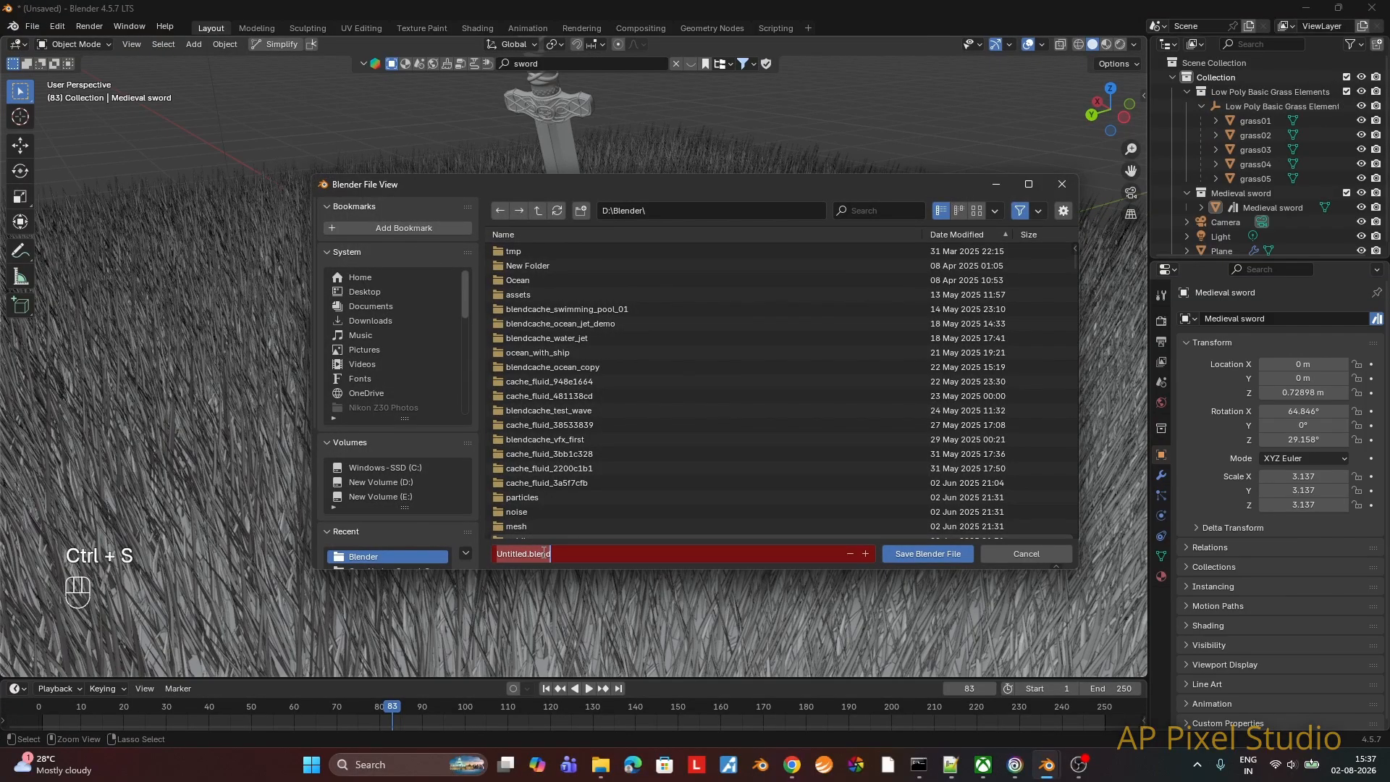
key("Return")
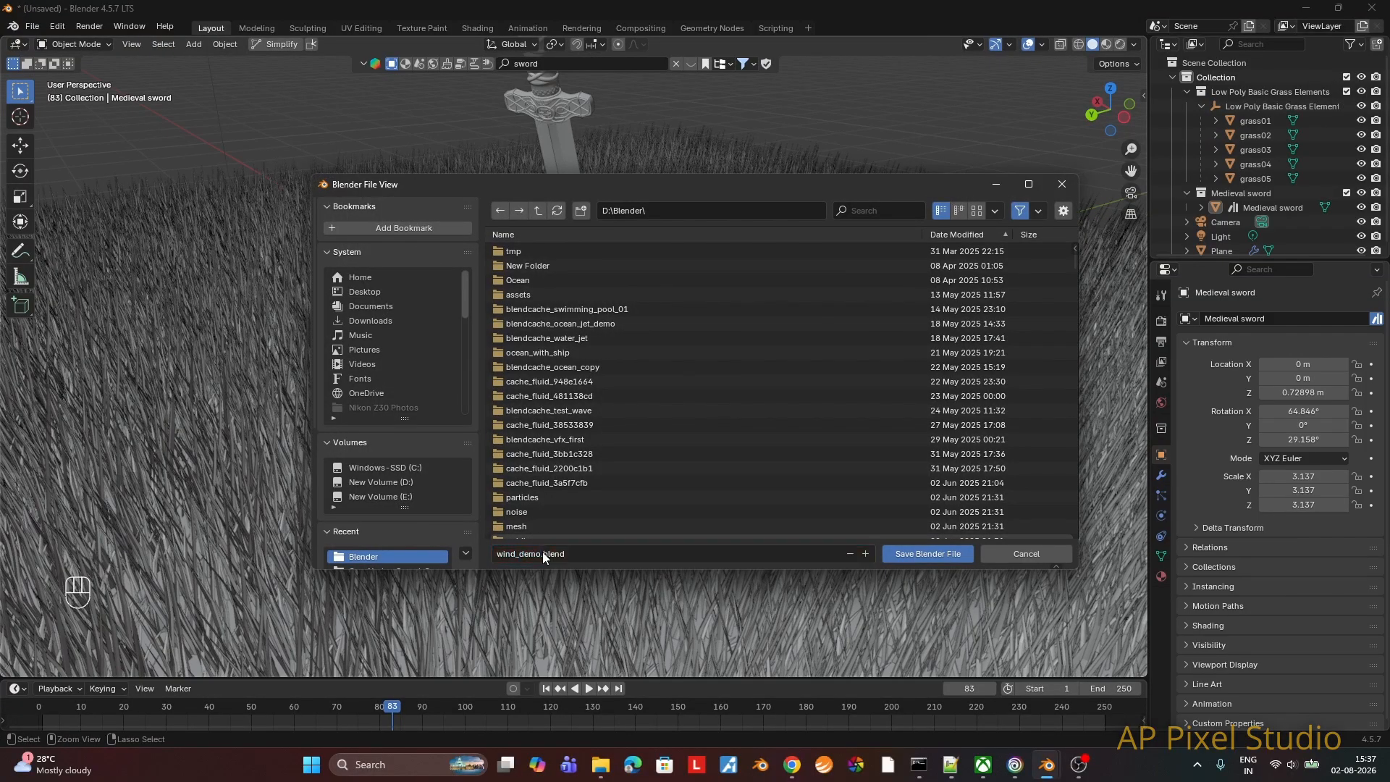
key("Return")
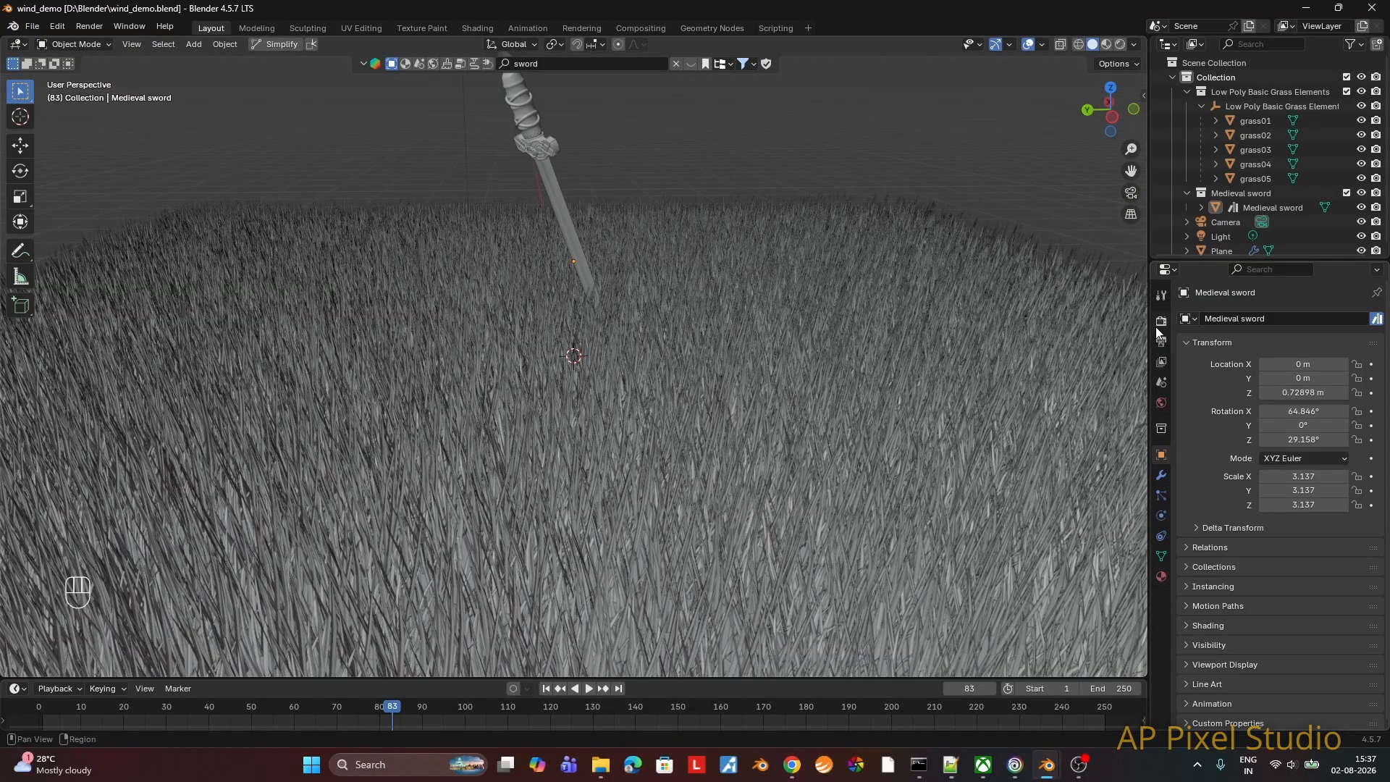
Step: Switch the scene's render engine to Cycles
left_click(1161, 321)
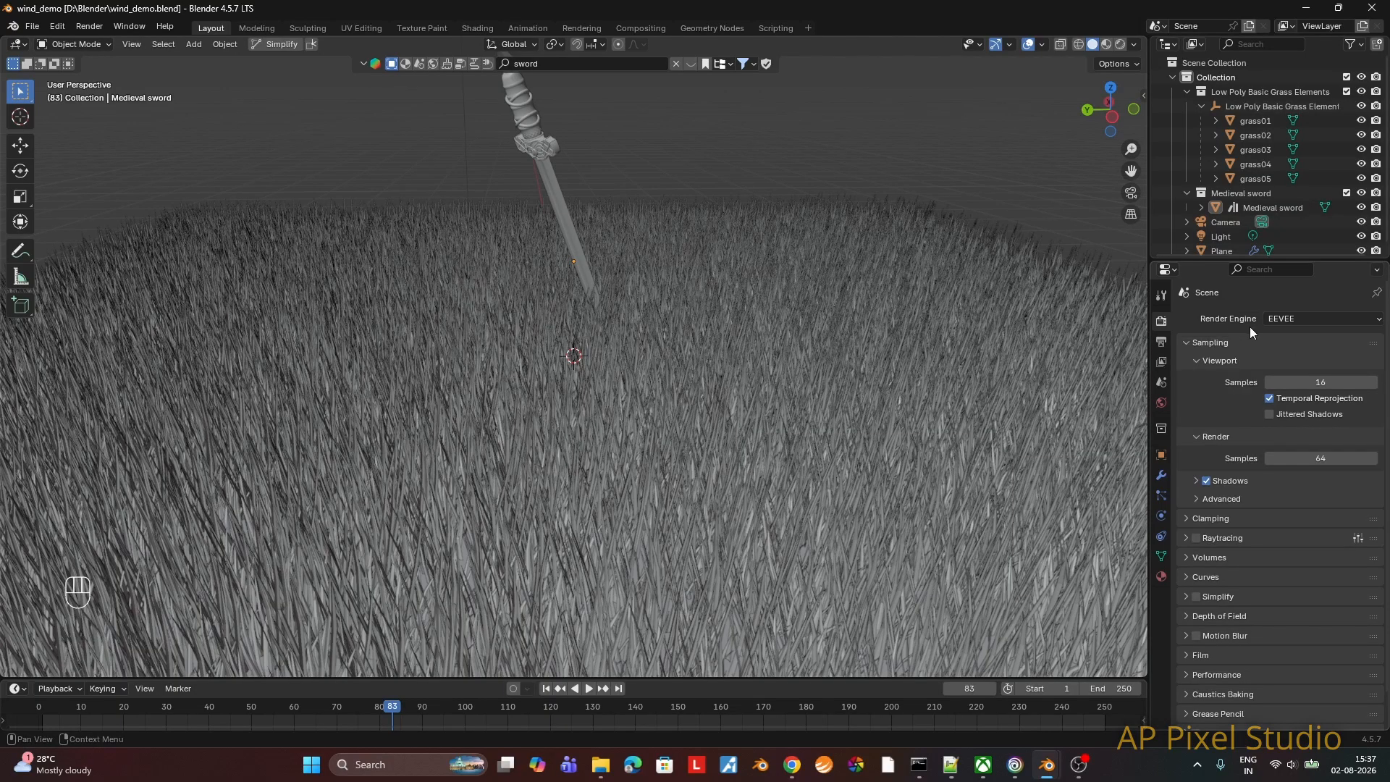
left_click(1307, 318)
left_click(1299, 369)
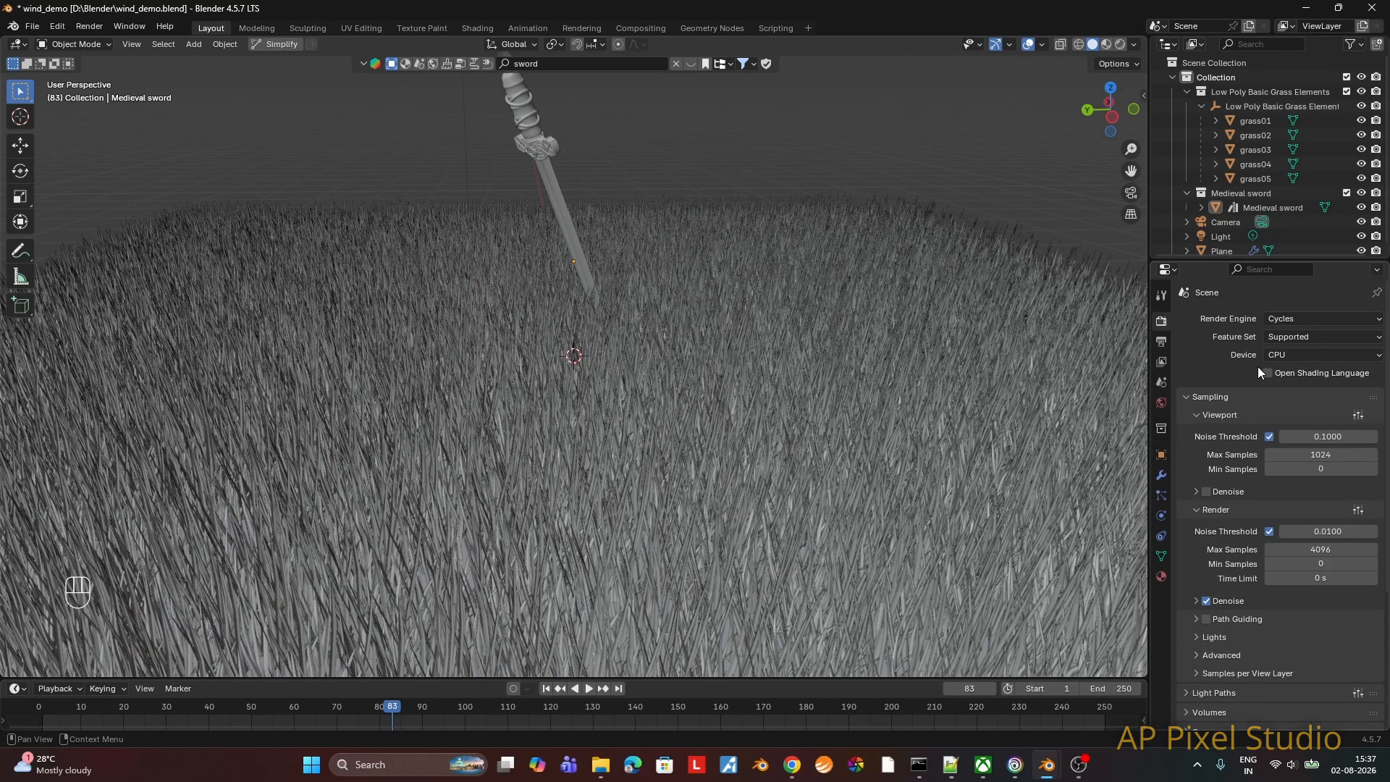
Step: Set the Cycles device to GPU Compute, with maximum samples of 64 for the viewport and 128 for the render
left_click(1286, 355)
left_click(1292, 386)
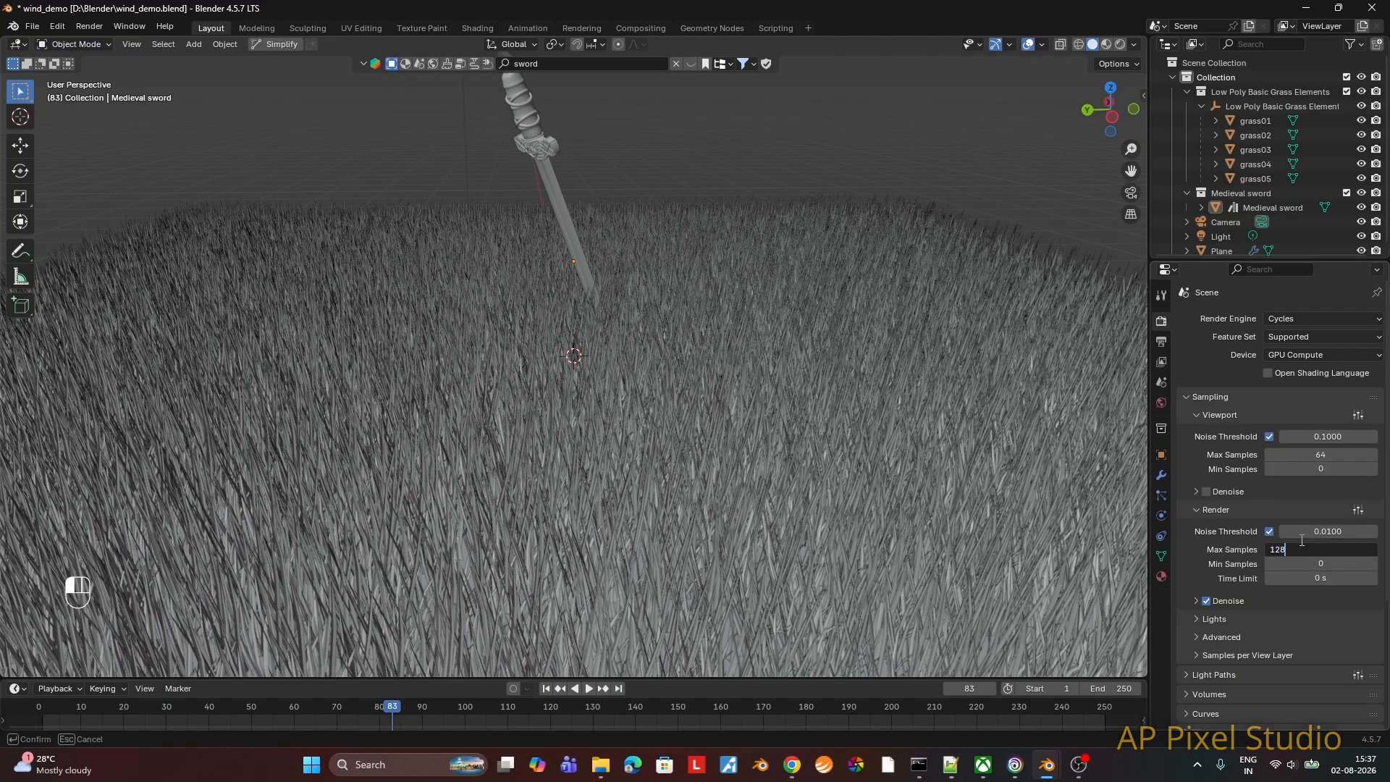
key("Return")
Step: Enable GPU use for the render denoiser
scroll(1298, 541, "down", 3)
left_click(1197, 515)
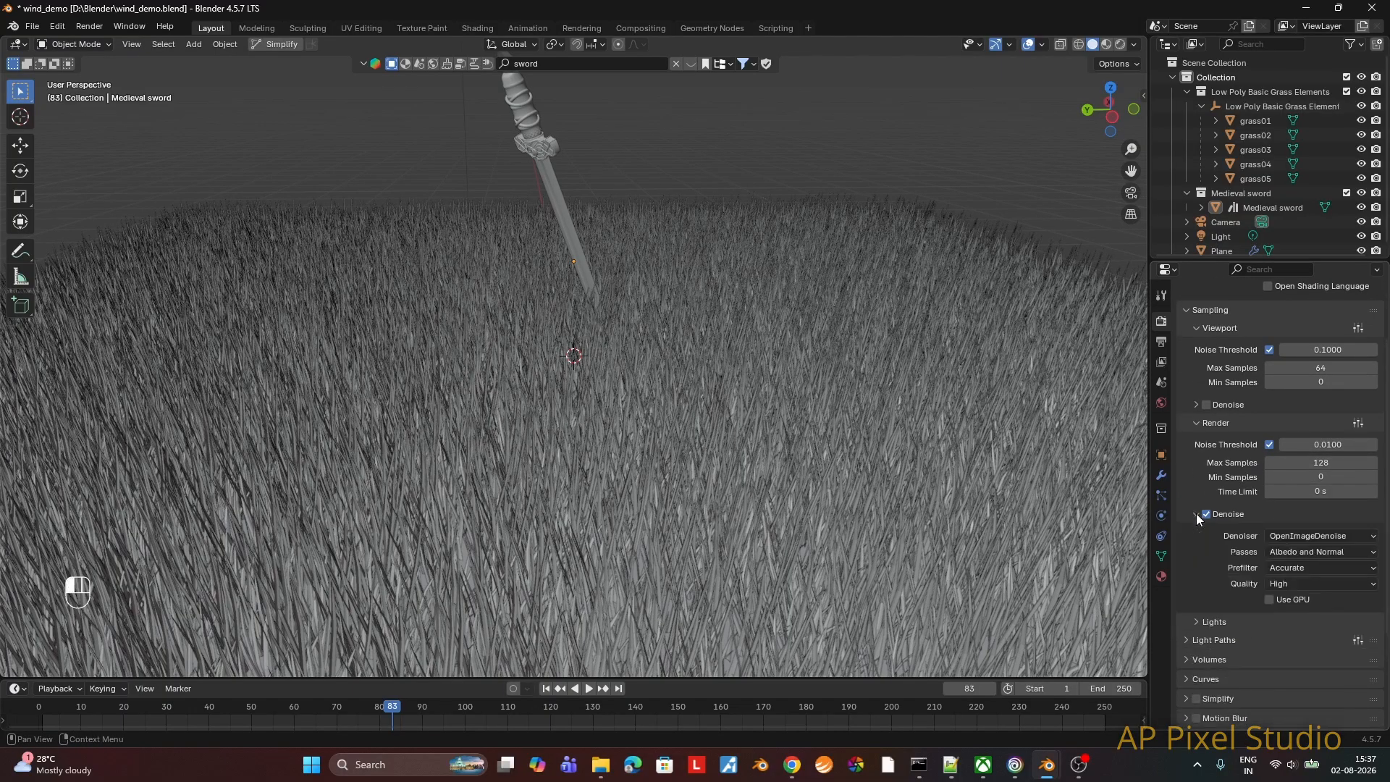
scroll(1298, 554, "down", 1)
left_click(1270, 570)
Step: Enable motion blur for the render with a shutter value of 0.40
scroll(1266, 571, "down", 4)
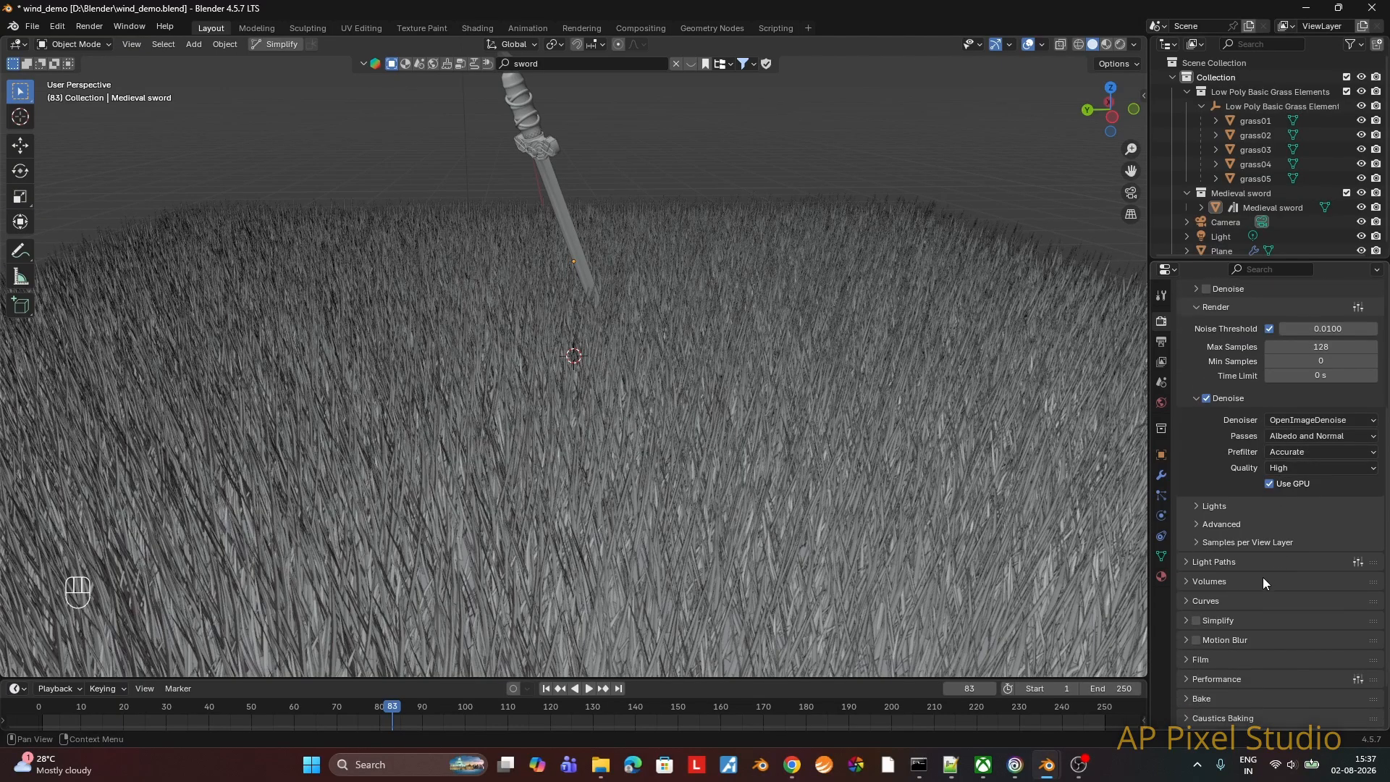
scroll(1262, 584, "down", 1)
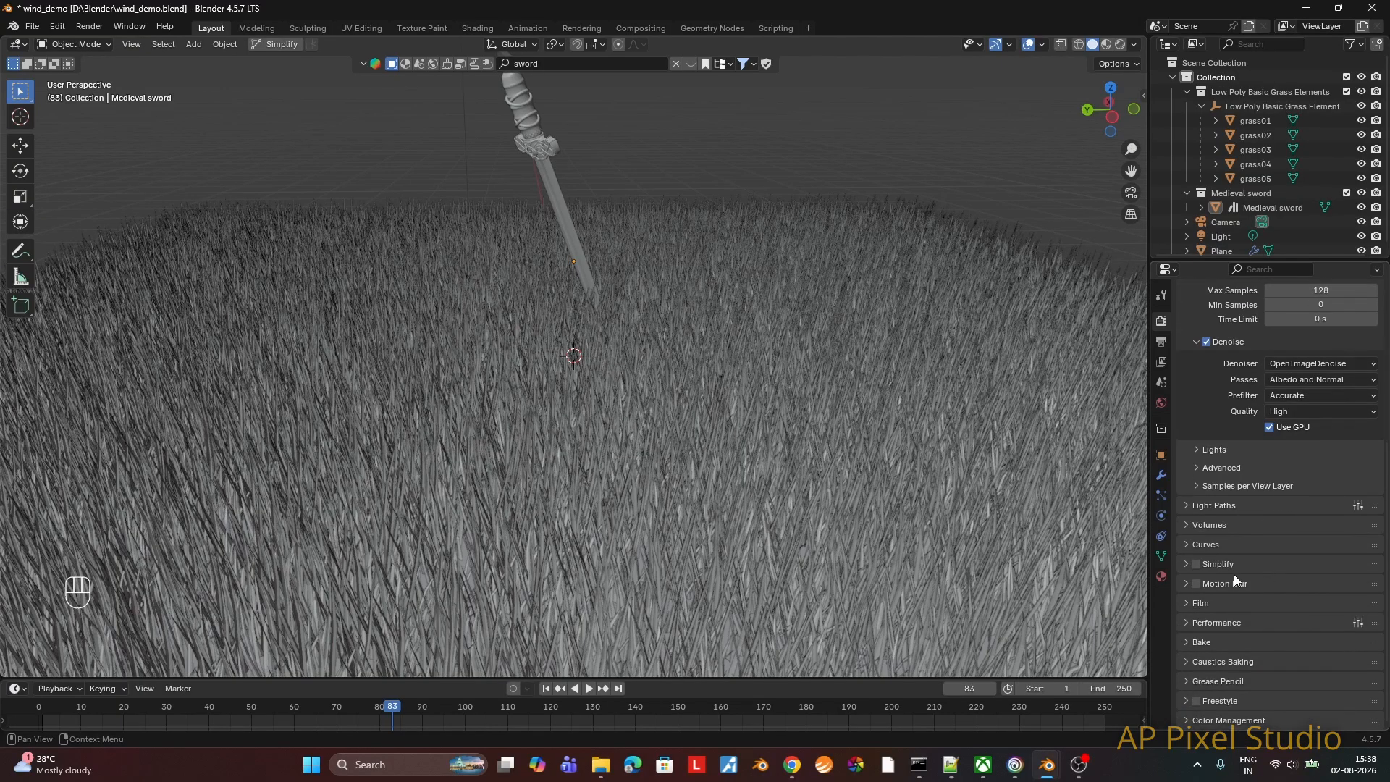
left_click(1187, 585)
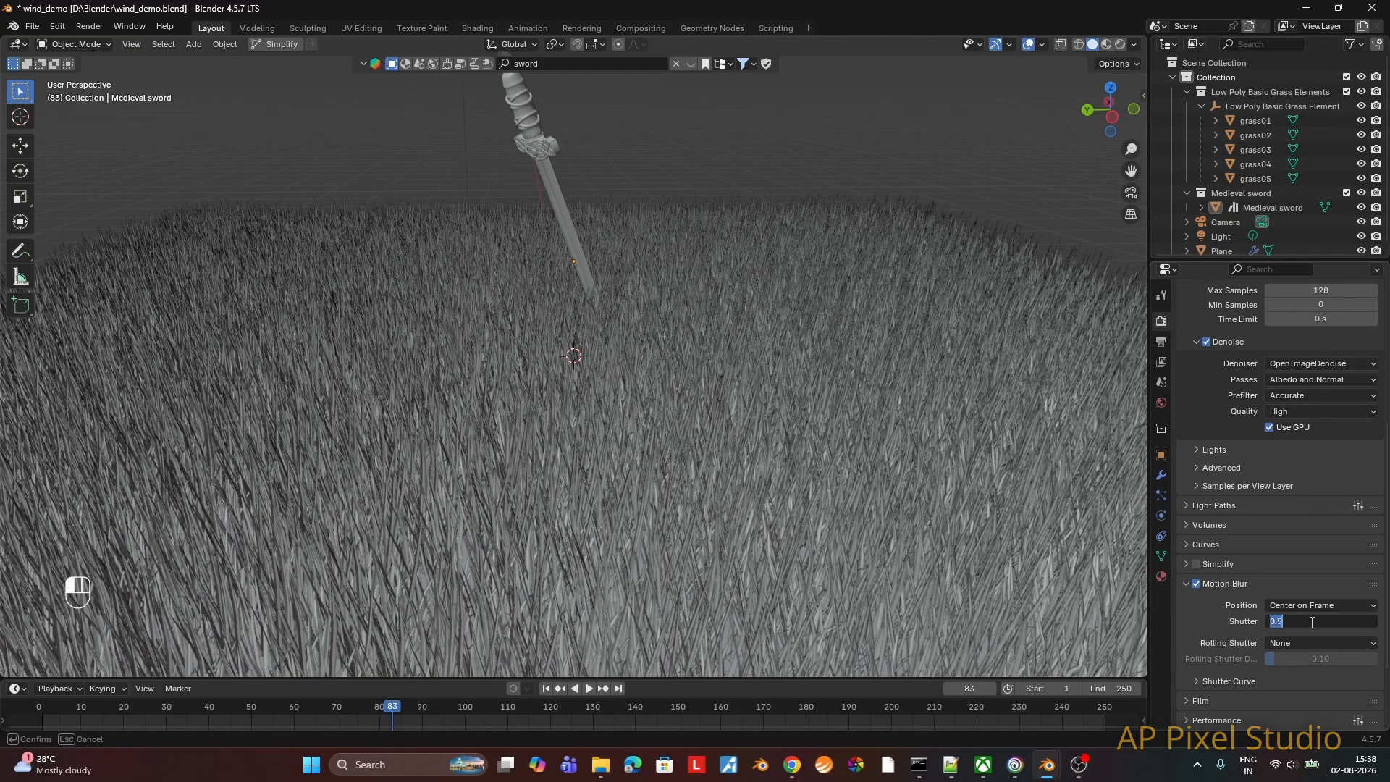
key("Return")
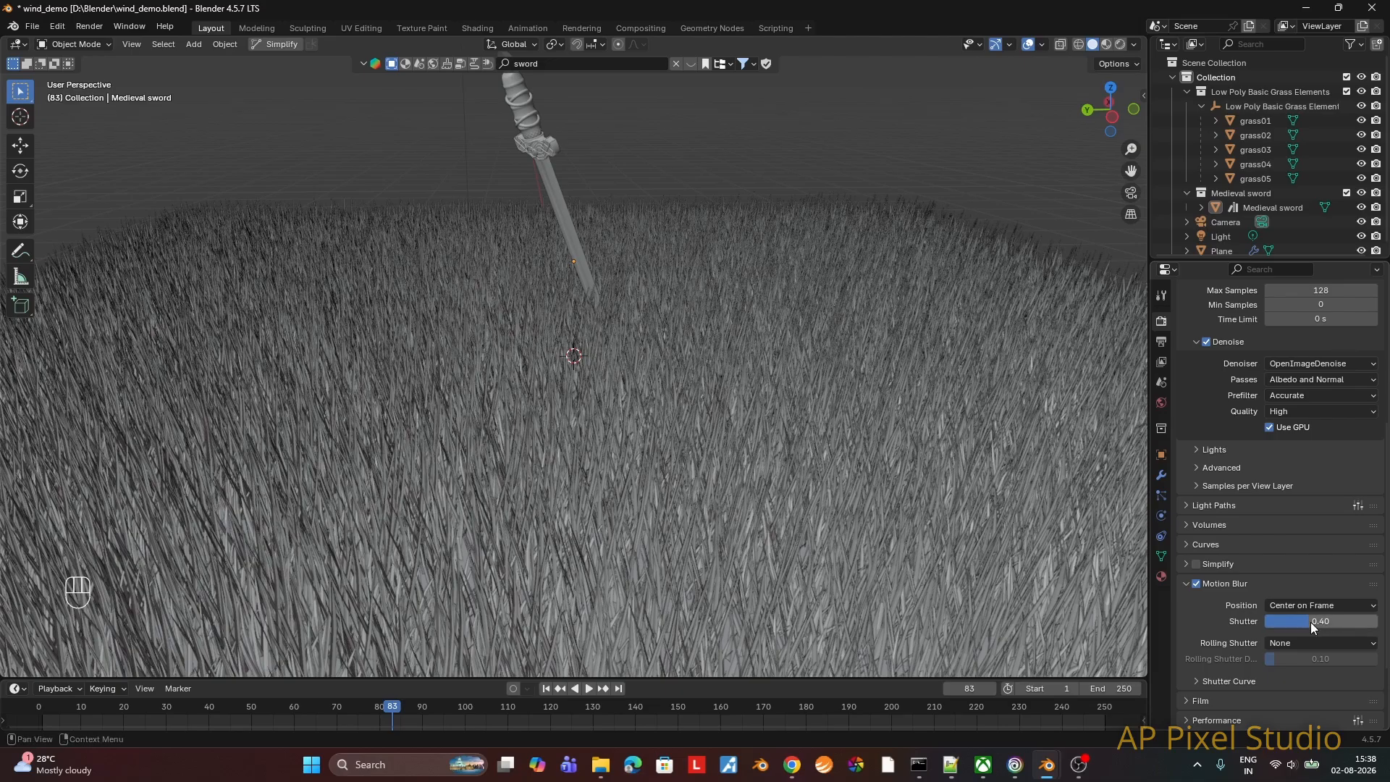
Step: Set the performance denoising device to GPU and enable Persistent Data for the final render
scroll(1313, 621, "down", 4)
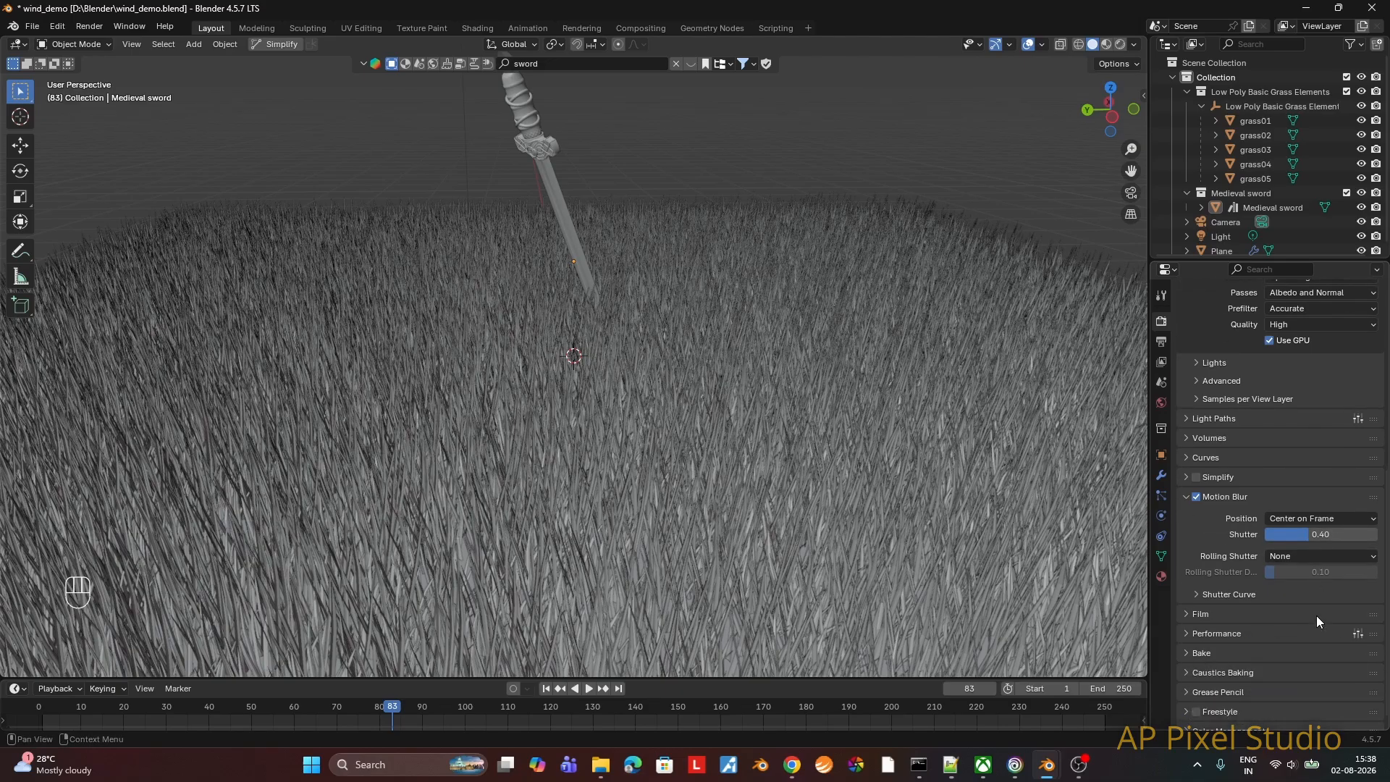
left_click(1224, 625)
scroll(1224, 623, "down", 2)
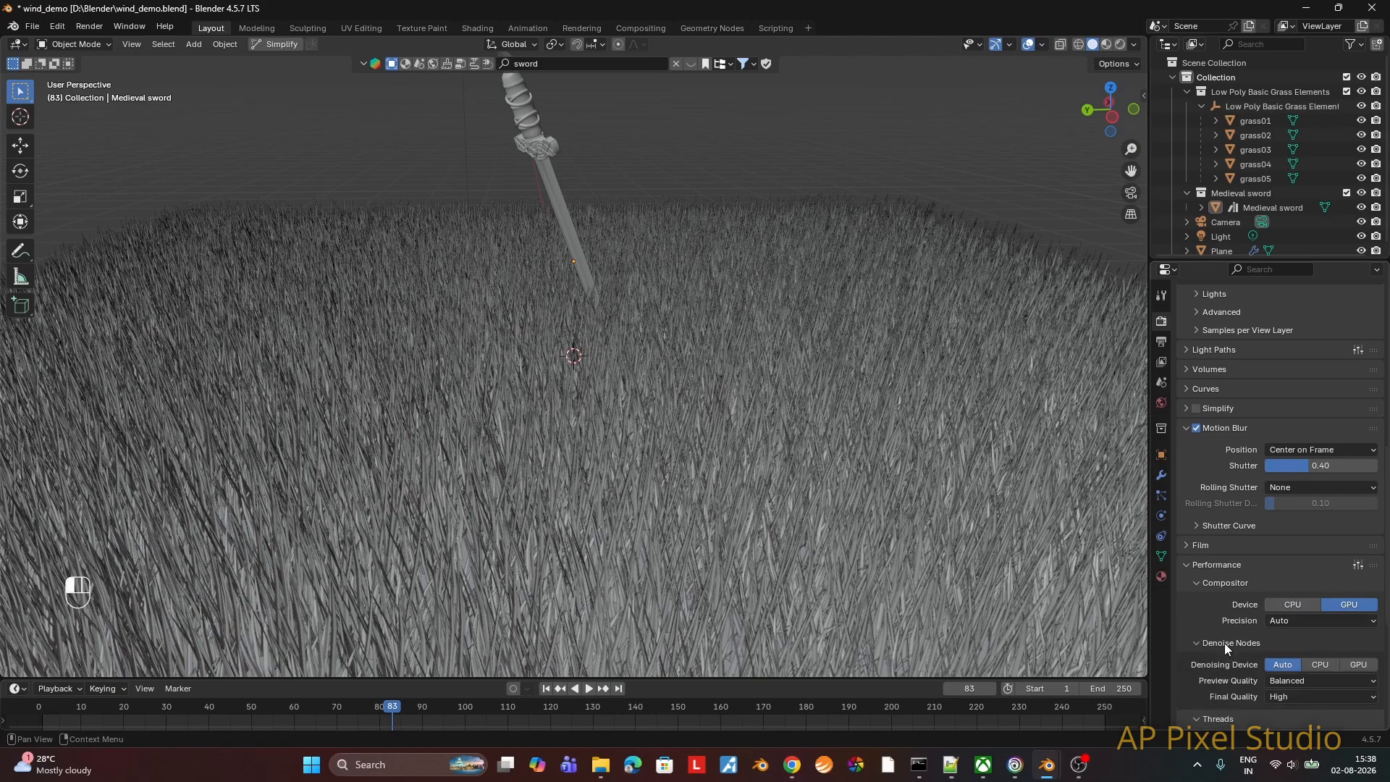
left_click(1360, 666)
scroll(1275, 641, "down", 7)
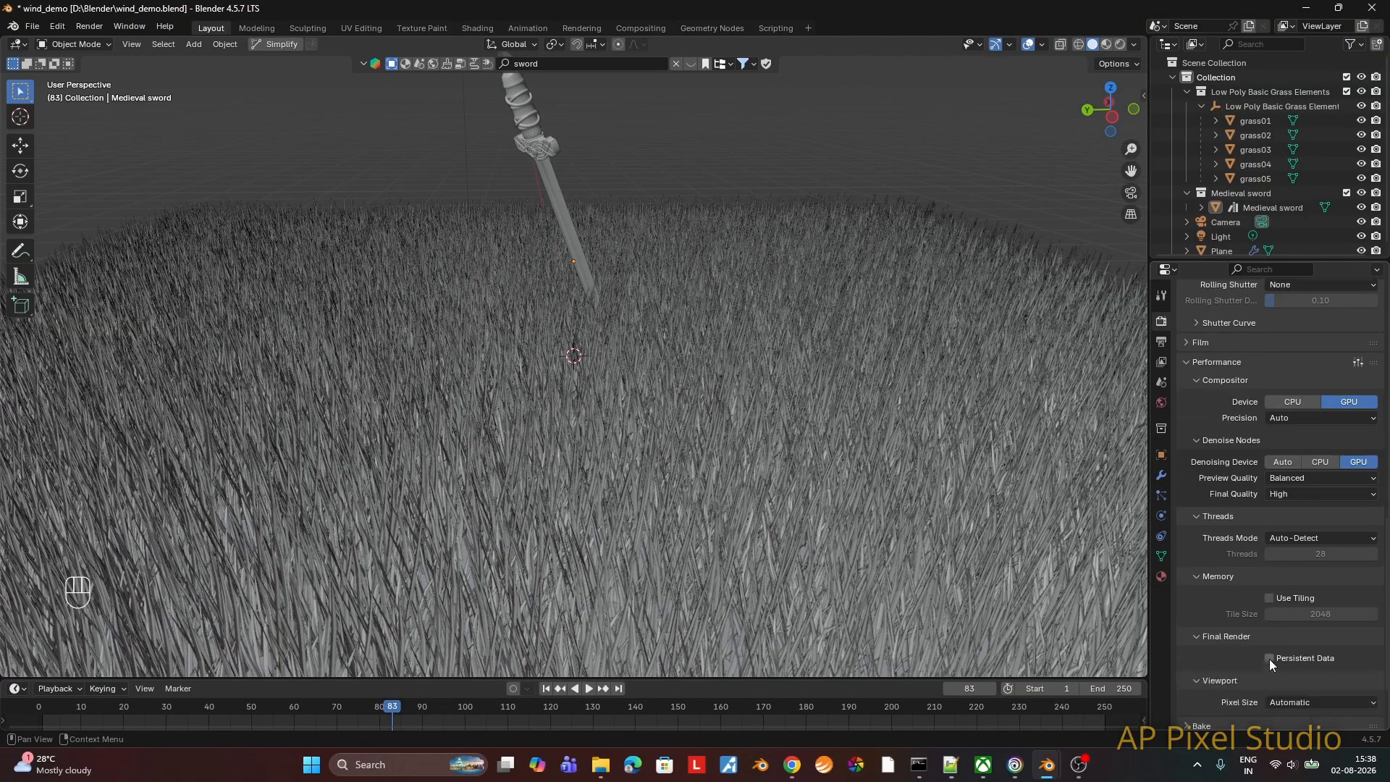
left_click(1268, 659)
Step: Set the color management view transform to Filmic with the Medium High Contrast look, and save the project
scroll(1274, 659, "down", 7)
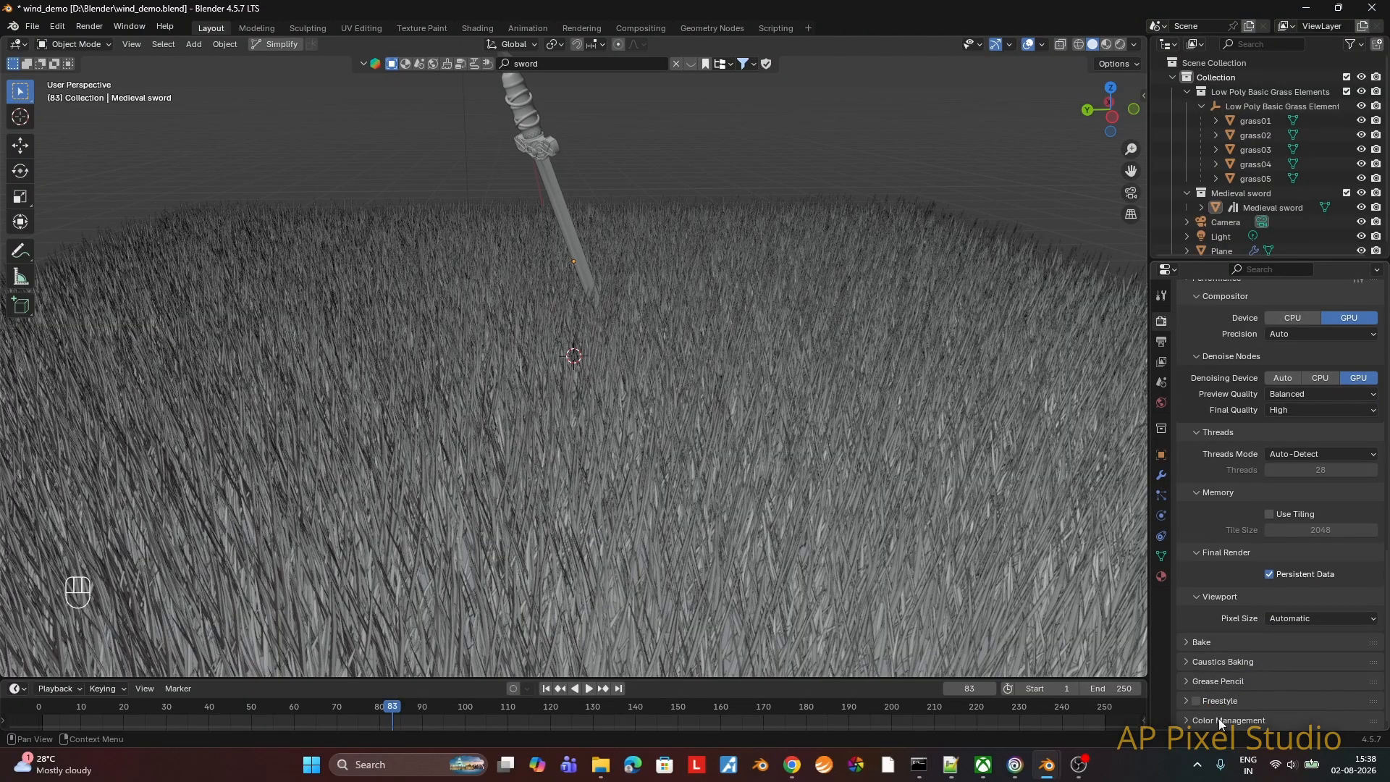
scroll(1285, 654, "down", 3)
left_click(1278, 599)
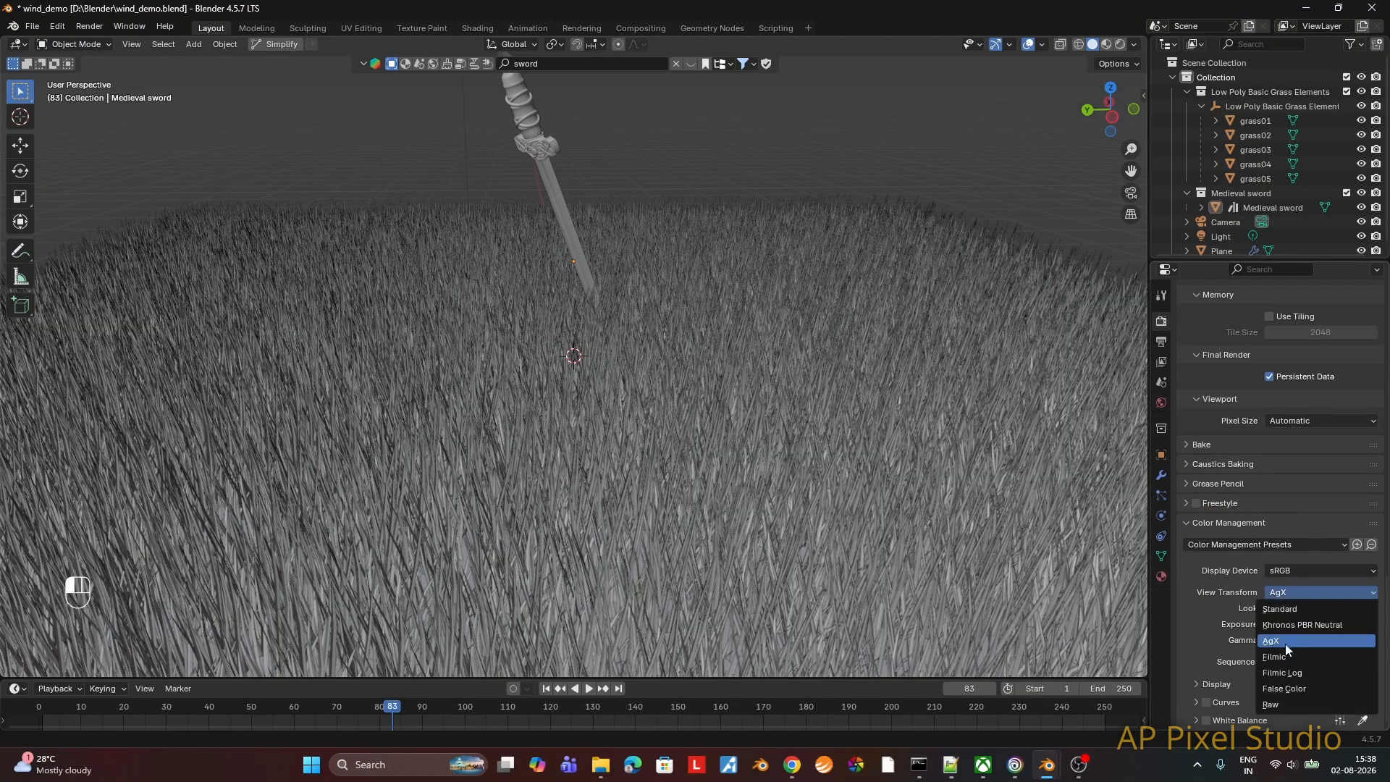
left_click(1284, 637)
left_click(1286, 606)
left_click(1279, 528)
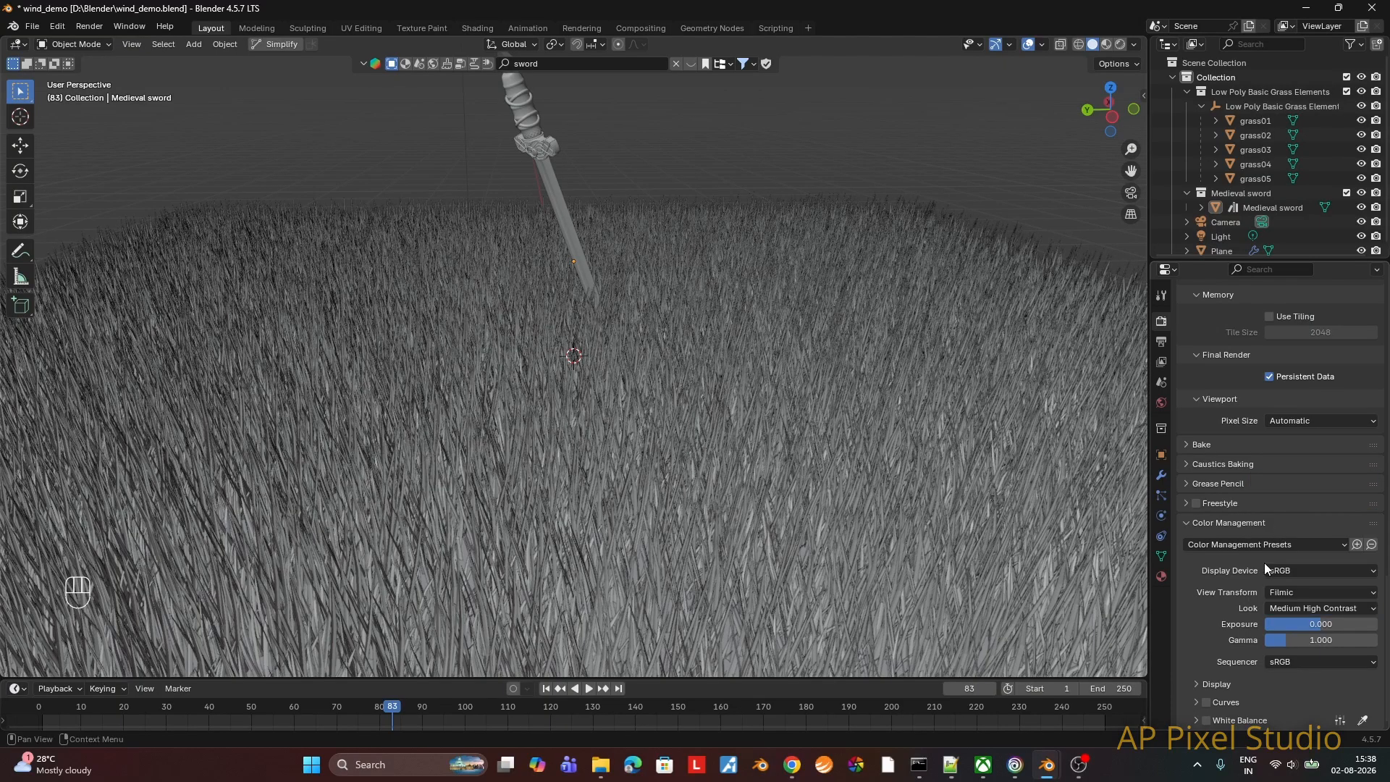
scroll(1243, 645, "up", 1)
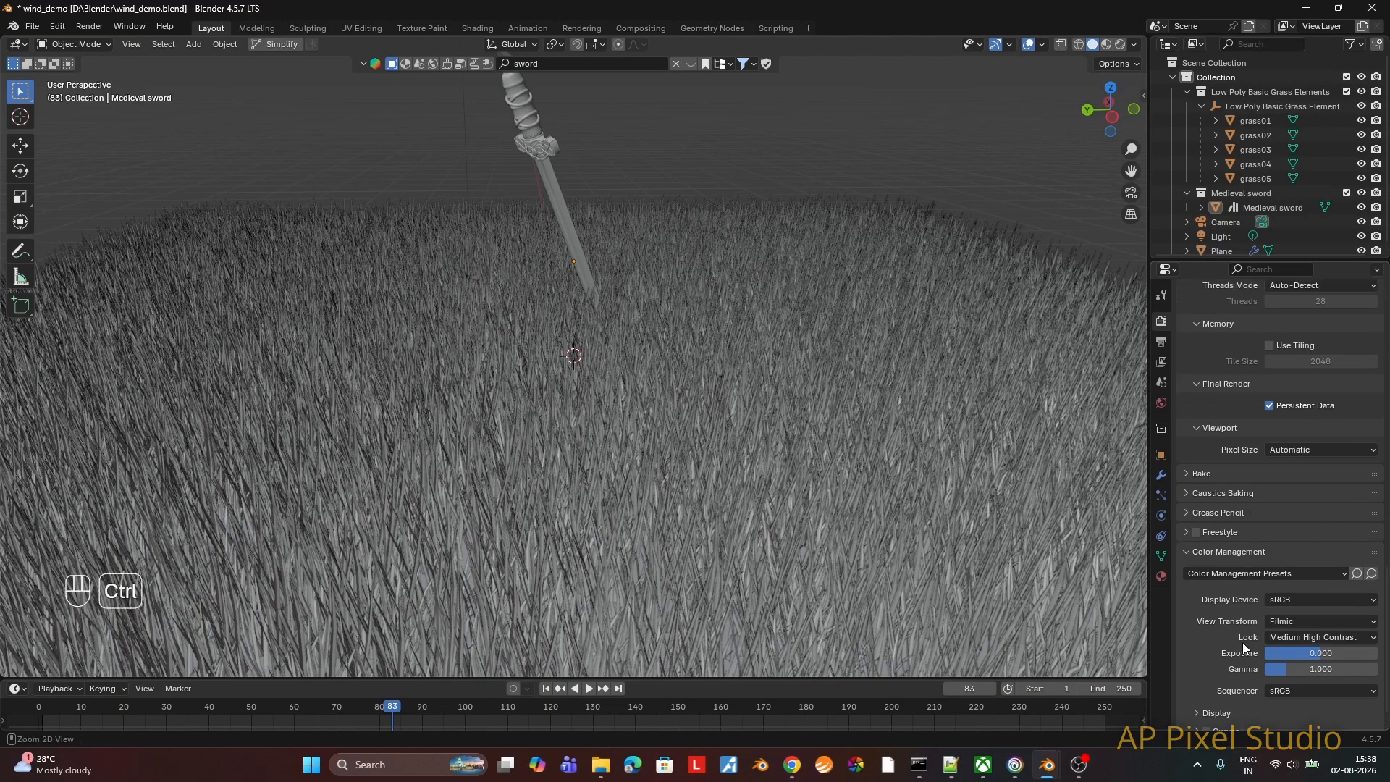
key("ctrl+s")
Step: Set the output resolution to 2160 × 3840 px
left_click(1162, 343)
scroll(1280, 402, "up", 5)
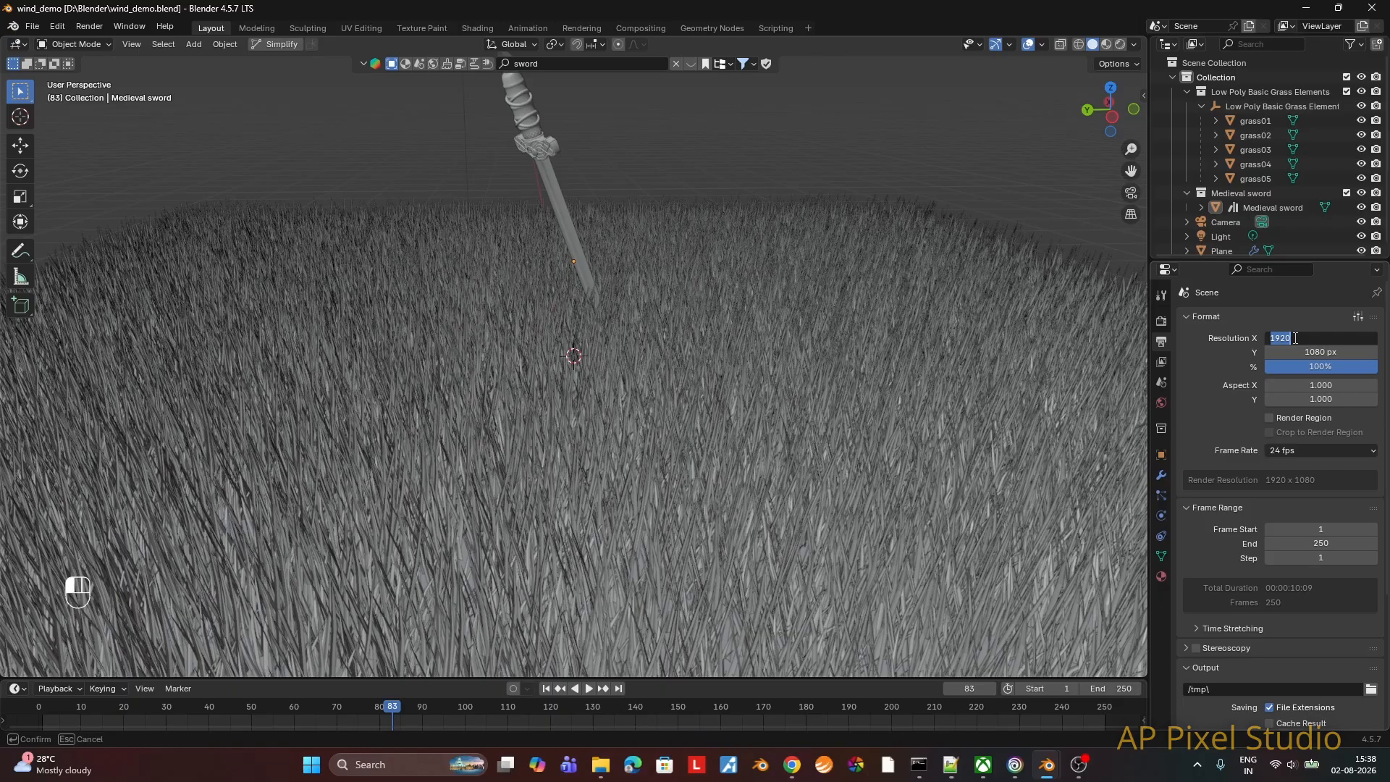
type("2")
key("Return")
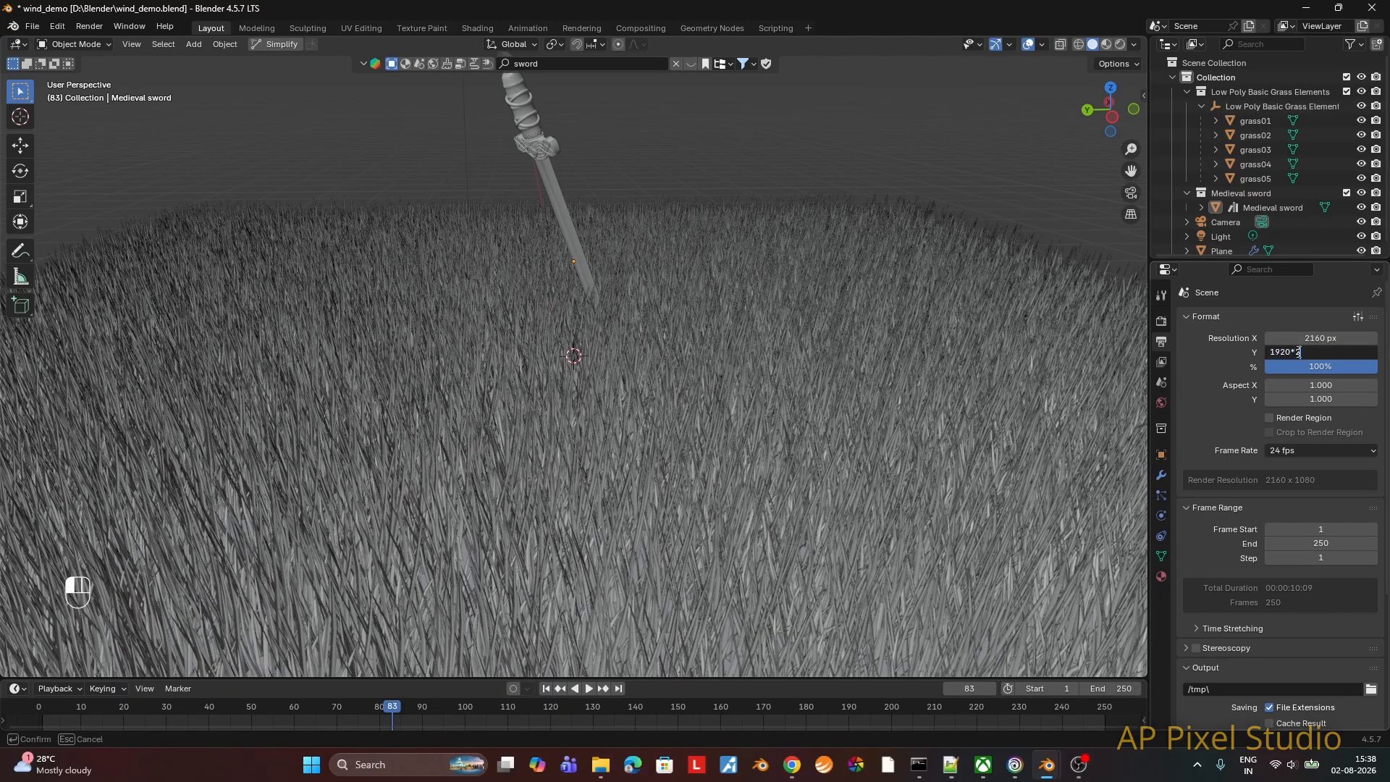
Step: Set the render output folder to D:\Blender videos\wind_demo\ and save the project
scroll(1267, 469, "down", 4)
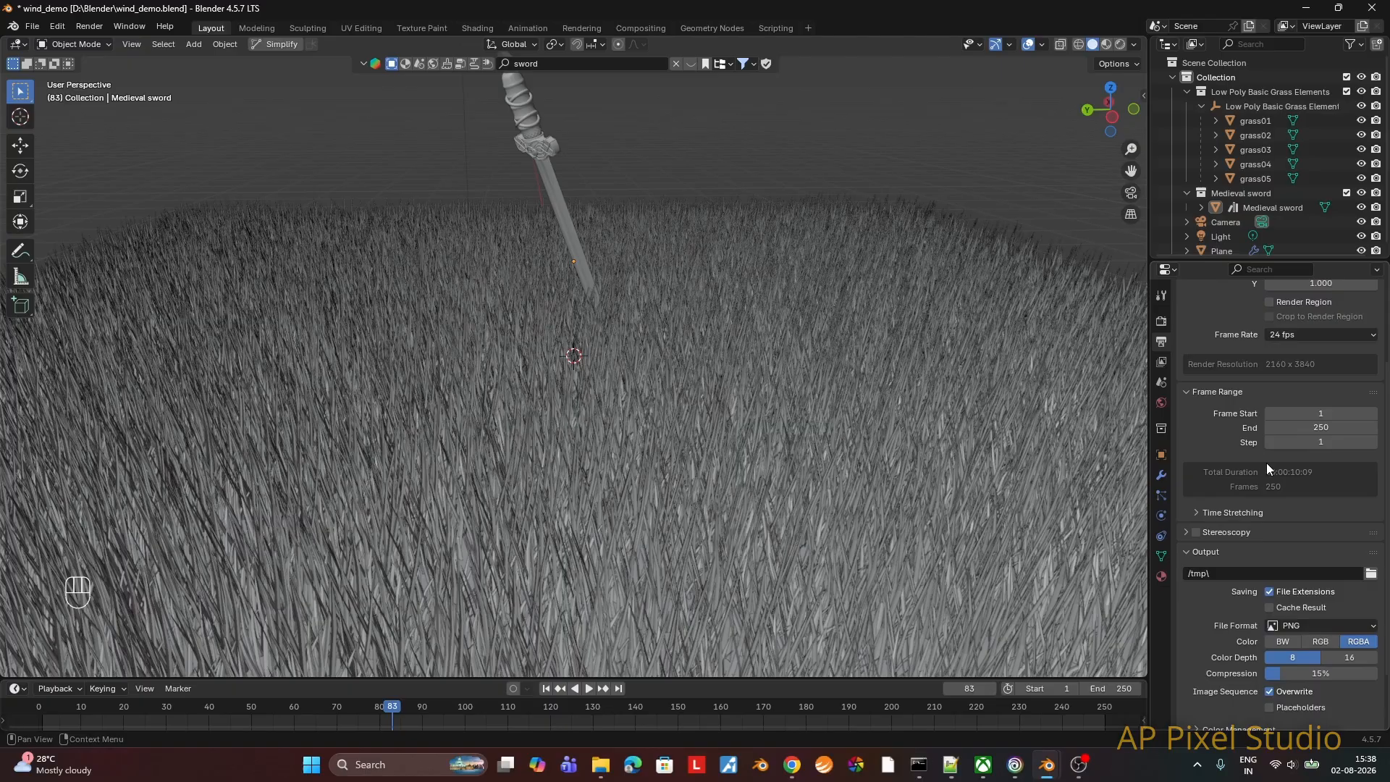
left_click(1371, 573)
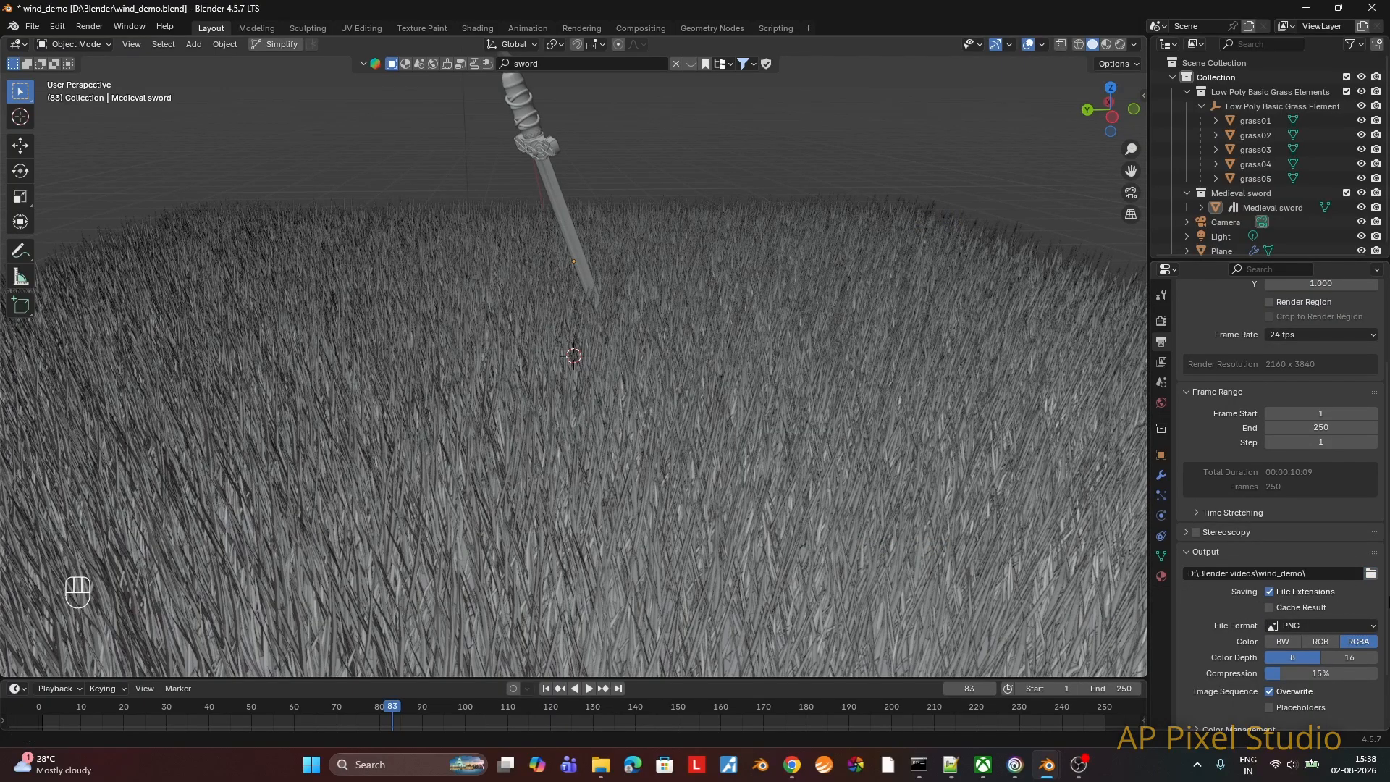
scroll(1353, 614, "down", 2)
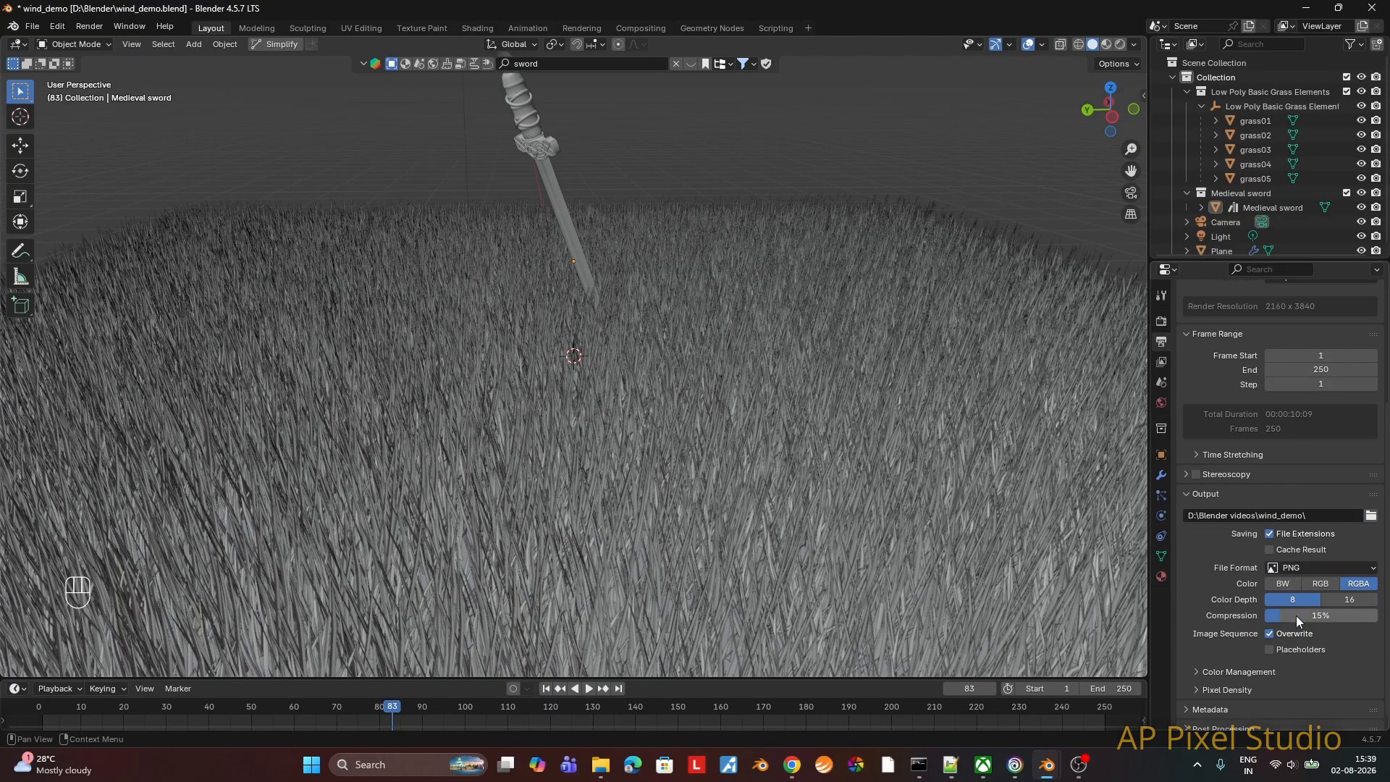
scroll(1295, 627, "down", 1)
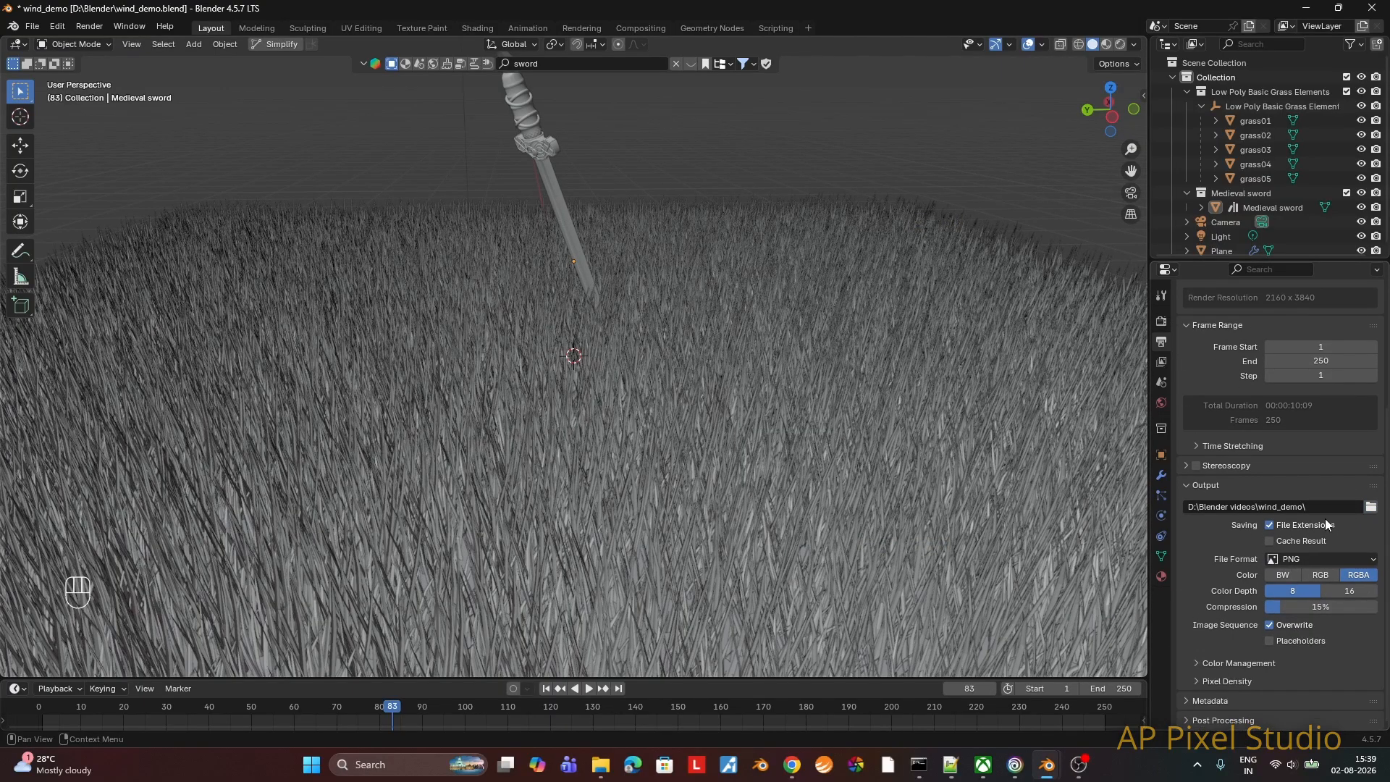
scroll(1280, 585, "up", 6)
key("ctrl+s")
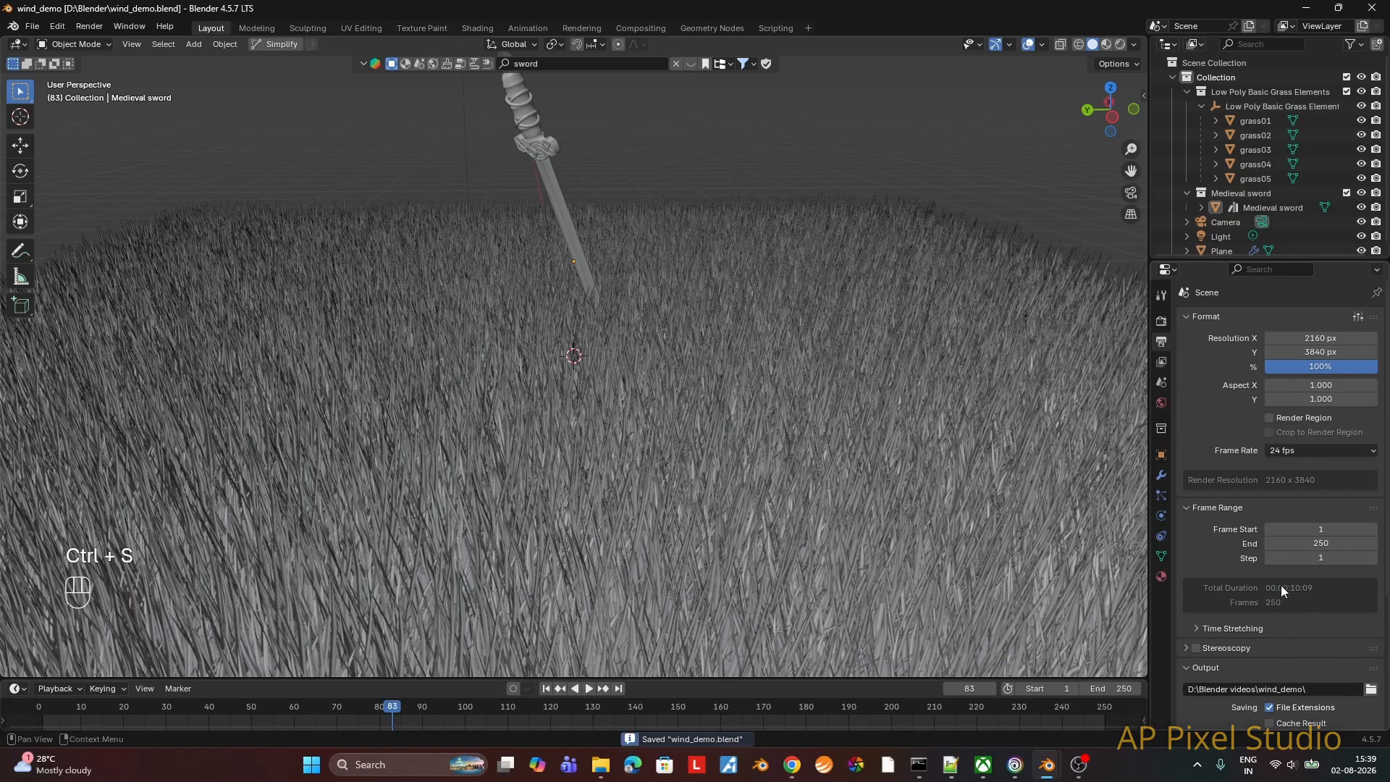
Step: Display the viewport in rendered shading and change the scene's light to a Sun with a strength of 6
left_click(1119, 45)
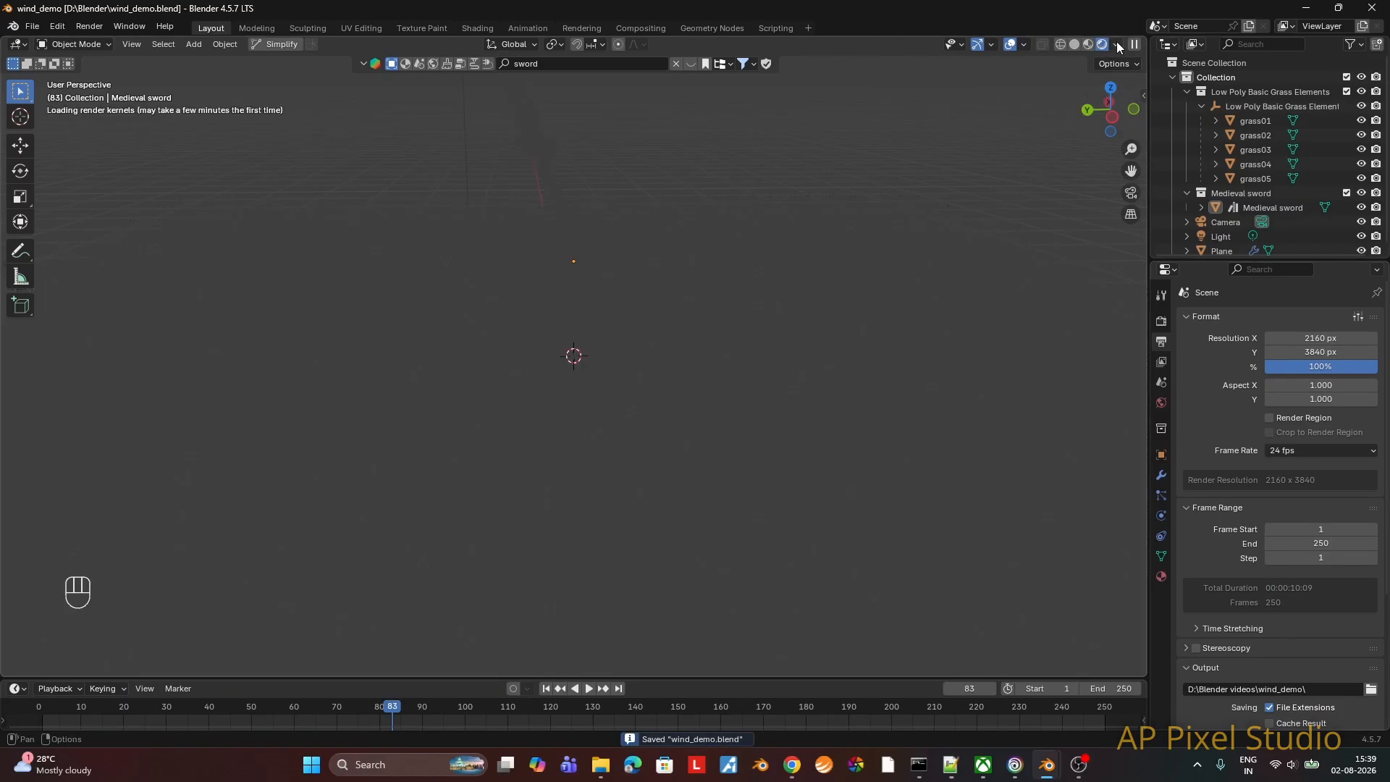
mouse_move(964, 405)
middle_mouse_down()
mouse_move(944, 390)
mouse_move(923, 407)
middle_mouse_up()
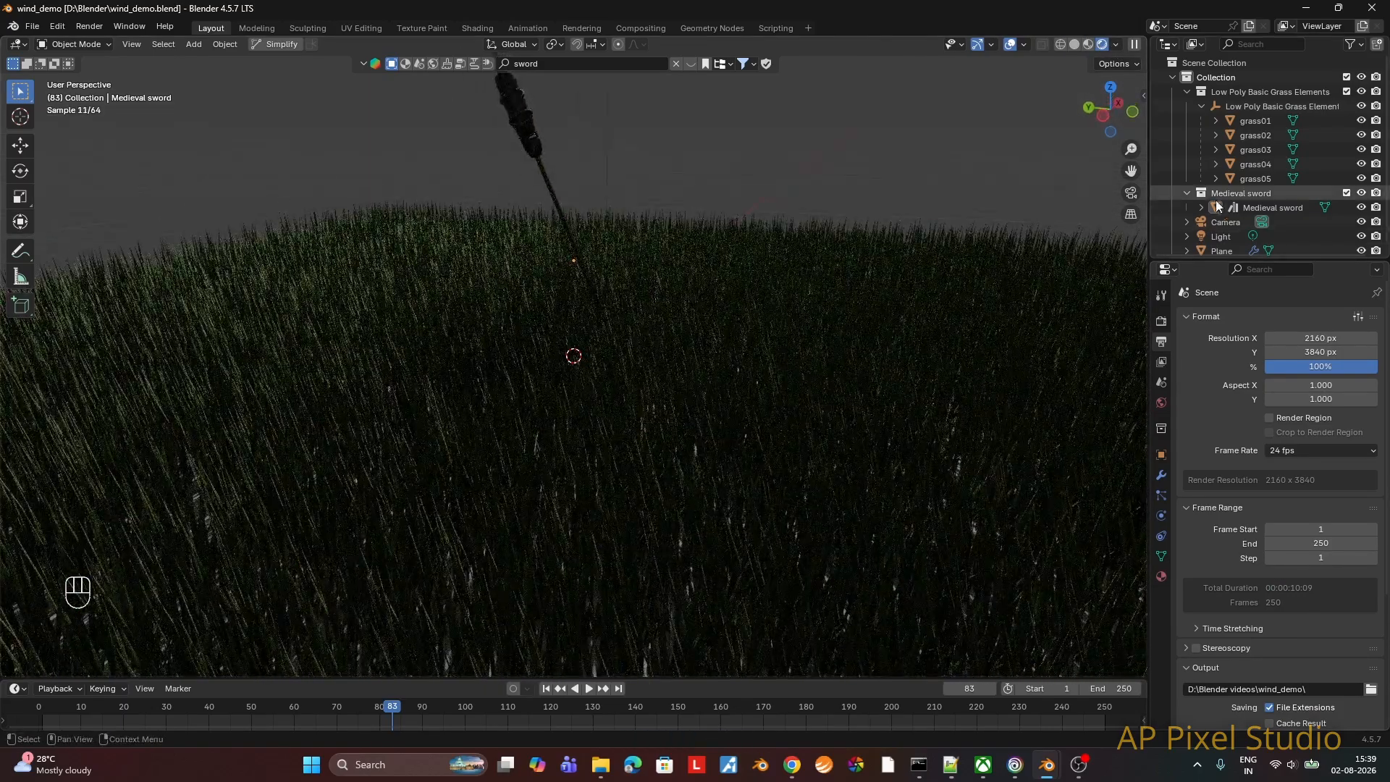
scroll(1224, 228, "down", 1)
left_click(1224, 229)
left_click(1161, 515)
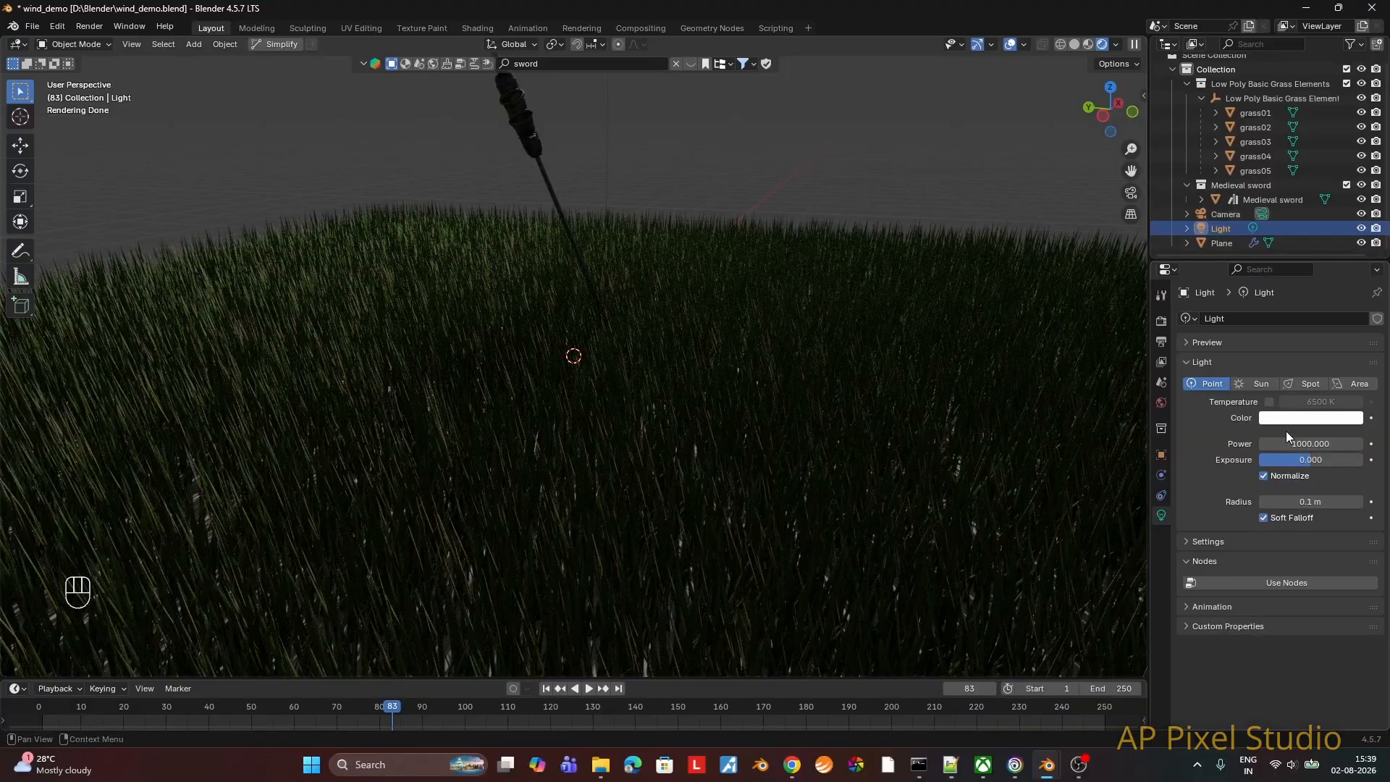
left_click(1265, 384)
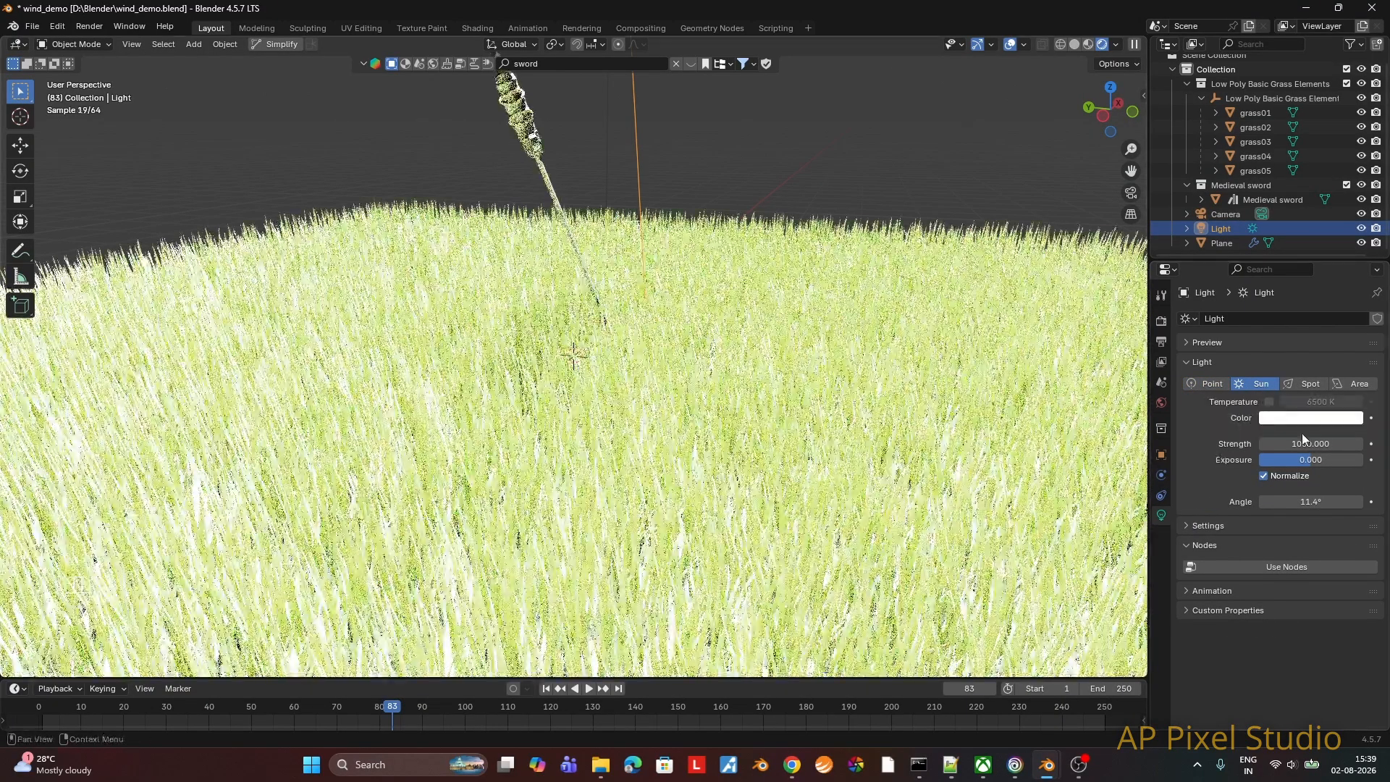
left_click(1304, 444)
key("Return")
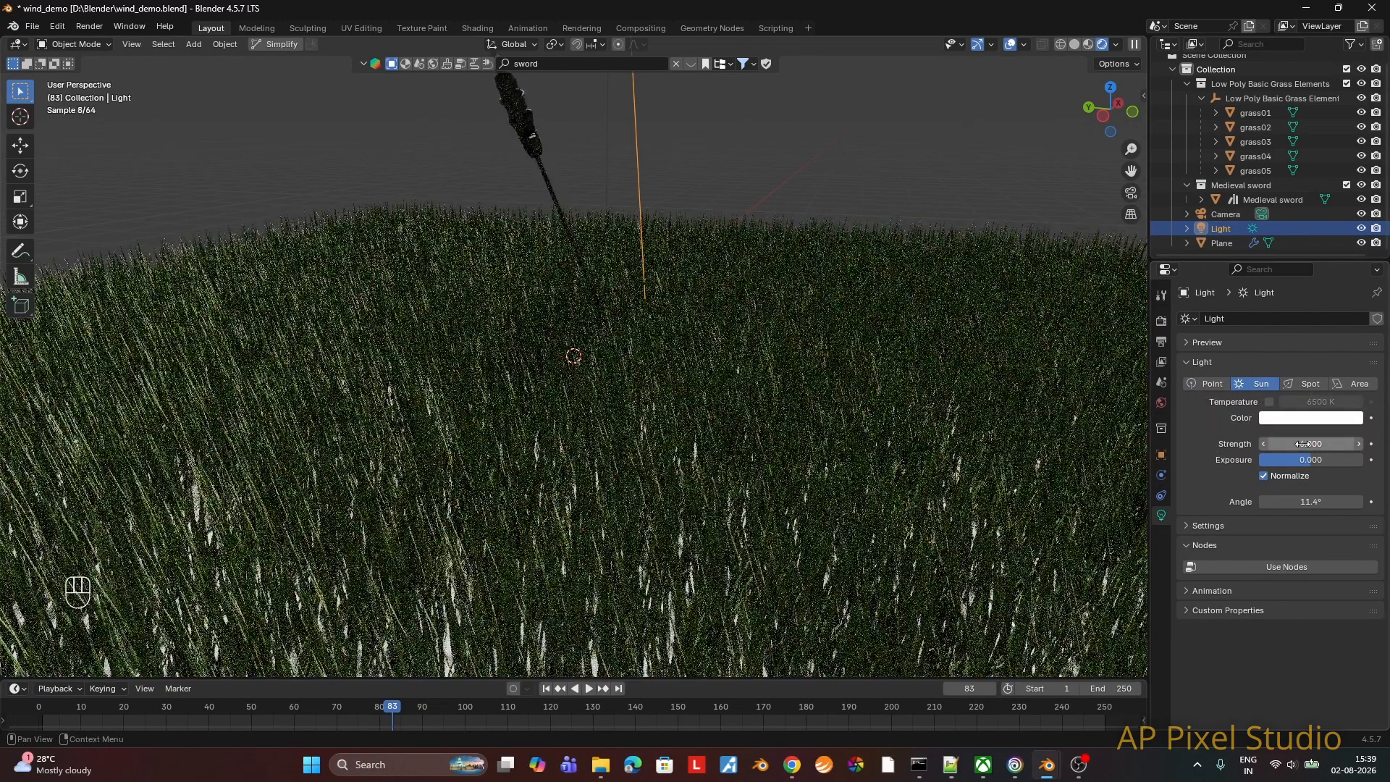
Step: Inspect the sunlit grass, then lower the sun light along the Z axis to just above the field
mouse_move(999, 492)
middle_mouse_down()
mouse_move(1014, 495)
mouse_move(1005, 467)
middle_mouse_up()
scroll(1011, 478, "up", 2)
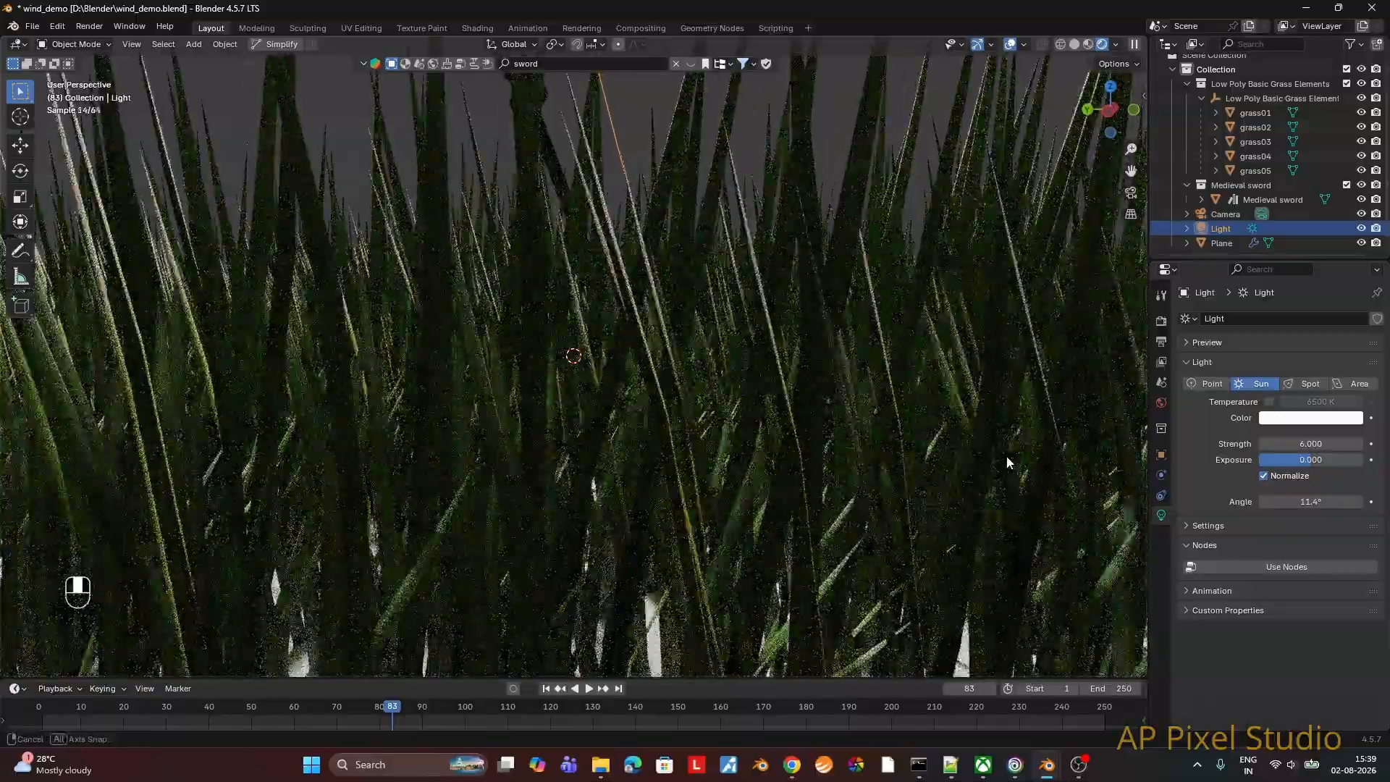
scroll(1006, 471, "down", 3)
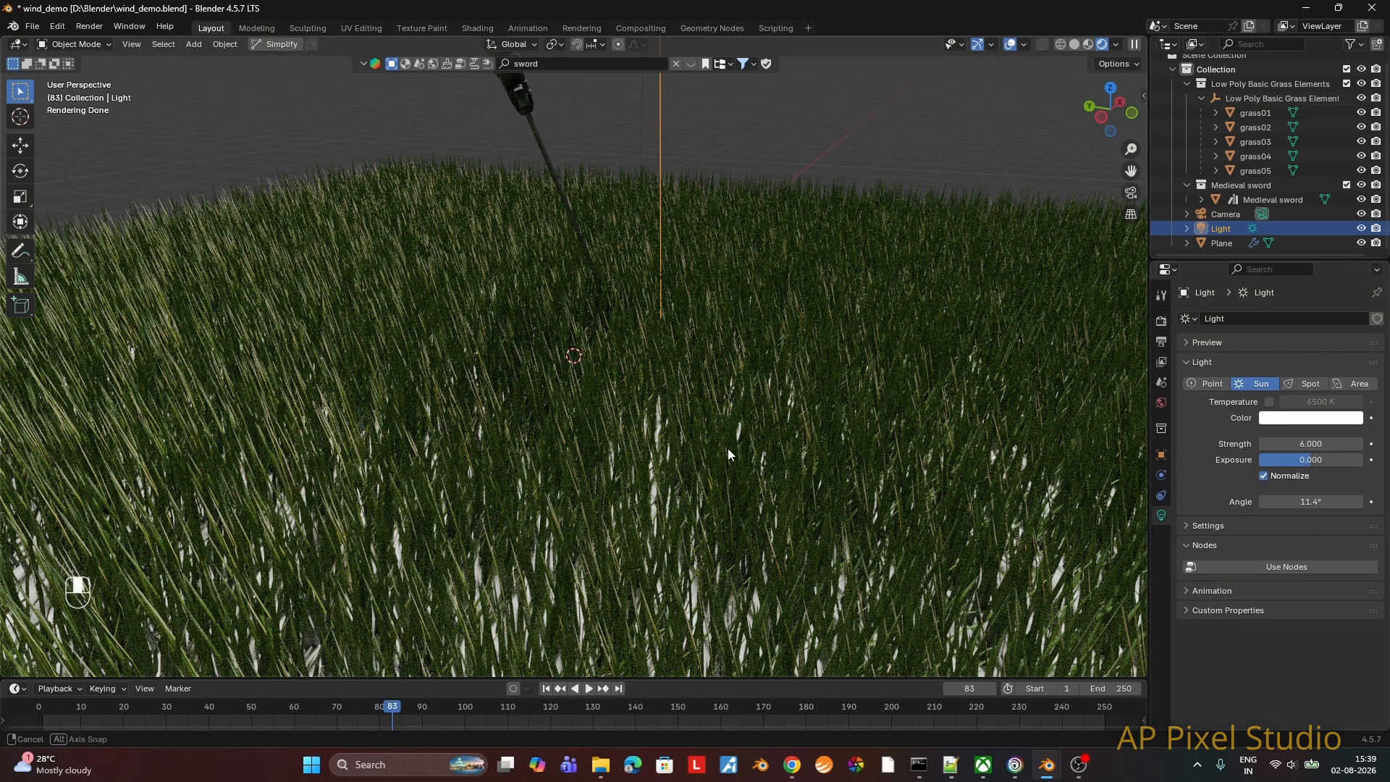
scroll(738, 453, "down", 5)
scroll(747, 456, "down", 4)
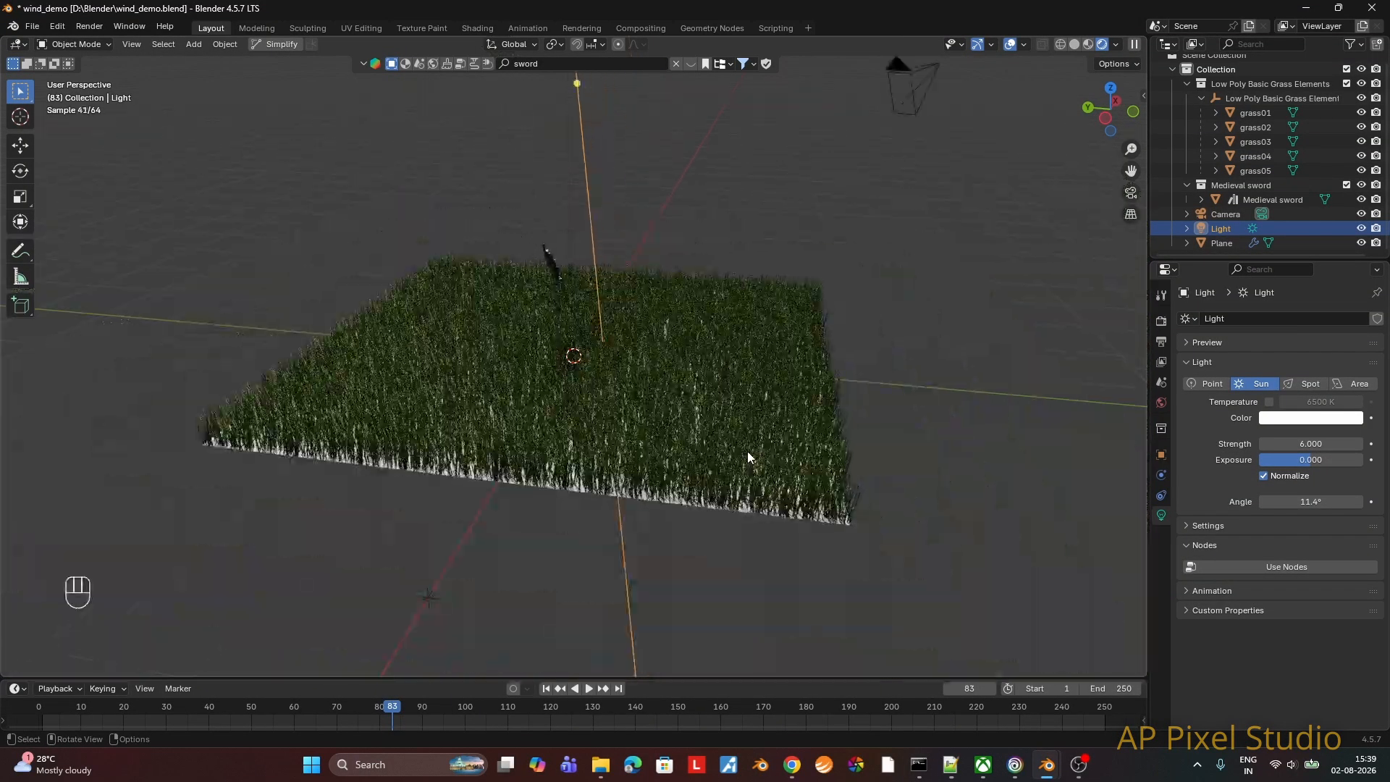
key("g")
key("z")
left_click(650, 637)
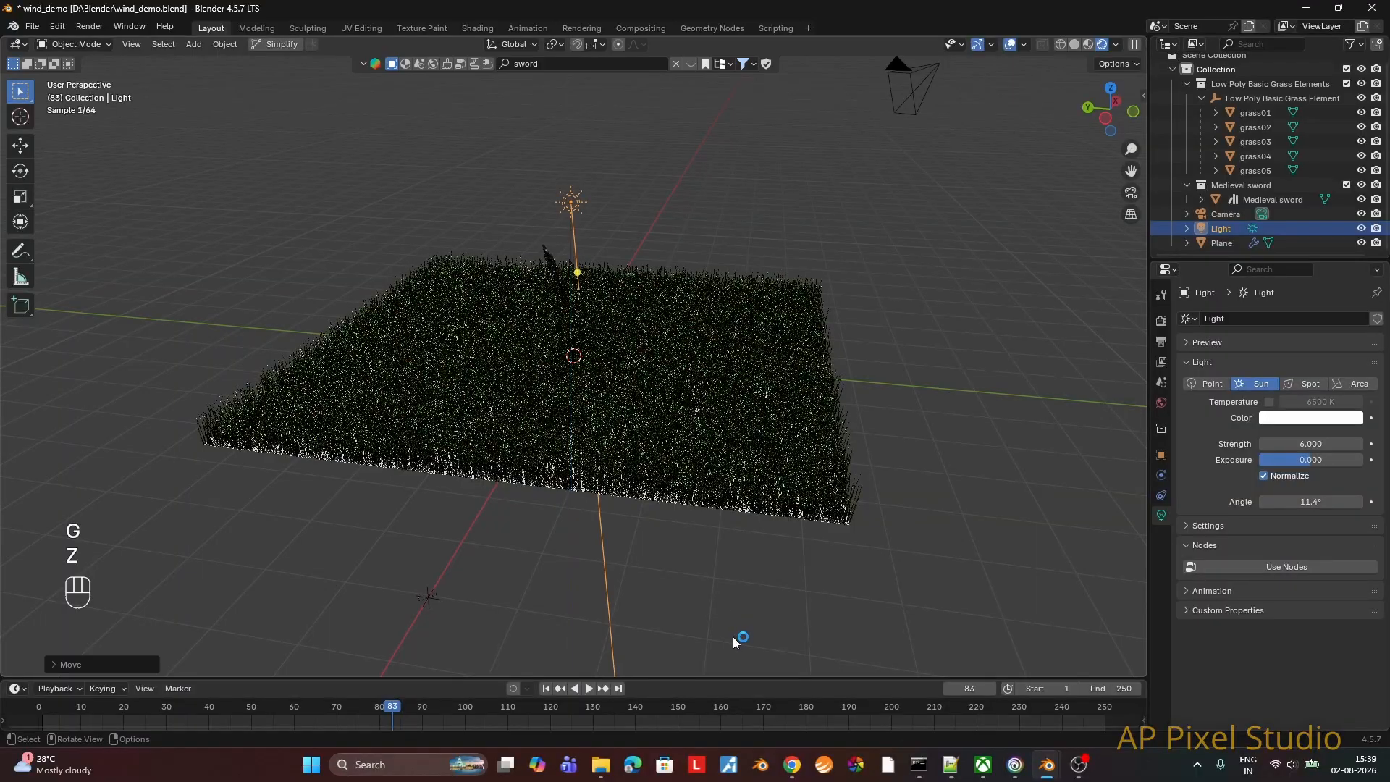
Step: Move the sun light about 5.8 m along the Y axis to the side of the grass field
scroll(649, 366, "up", 6)
key("g")
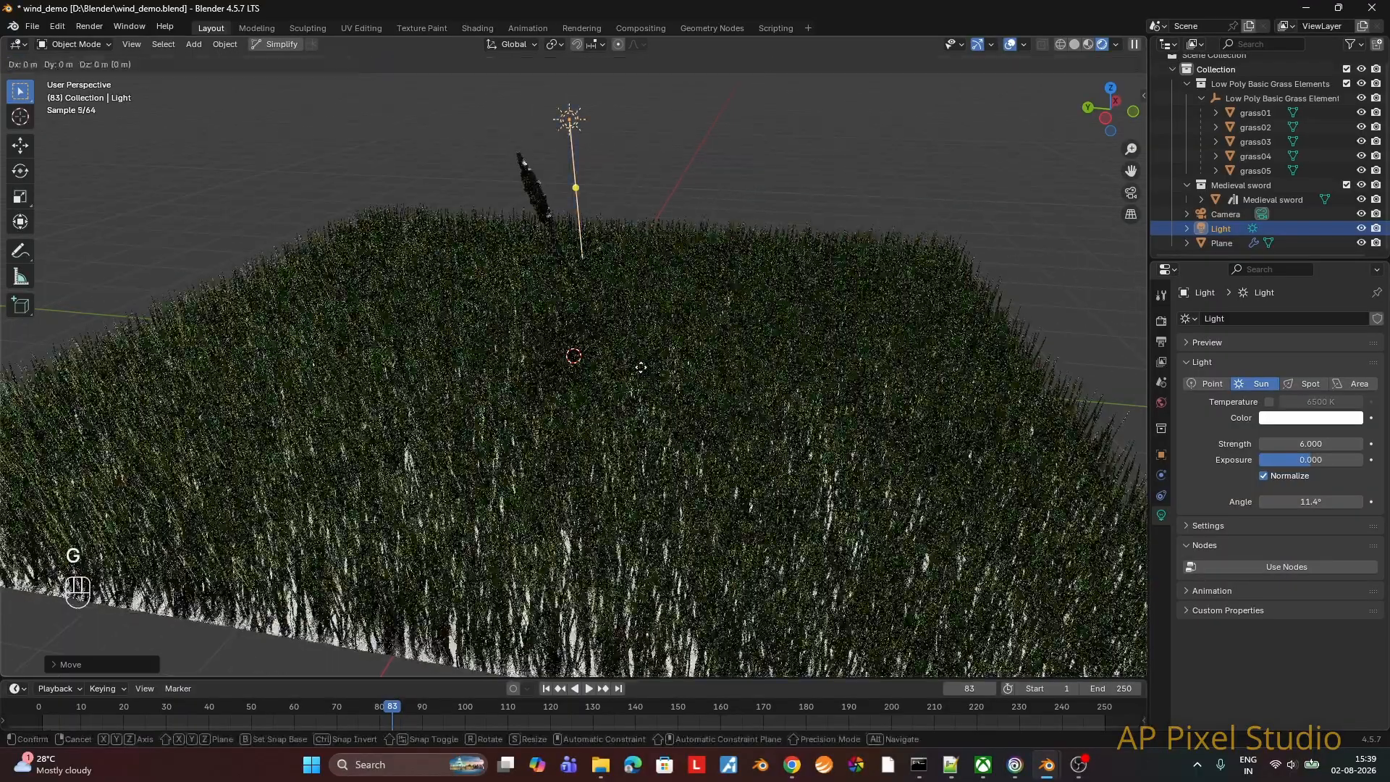
key("x")
key("y")
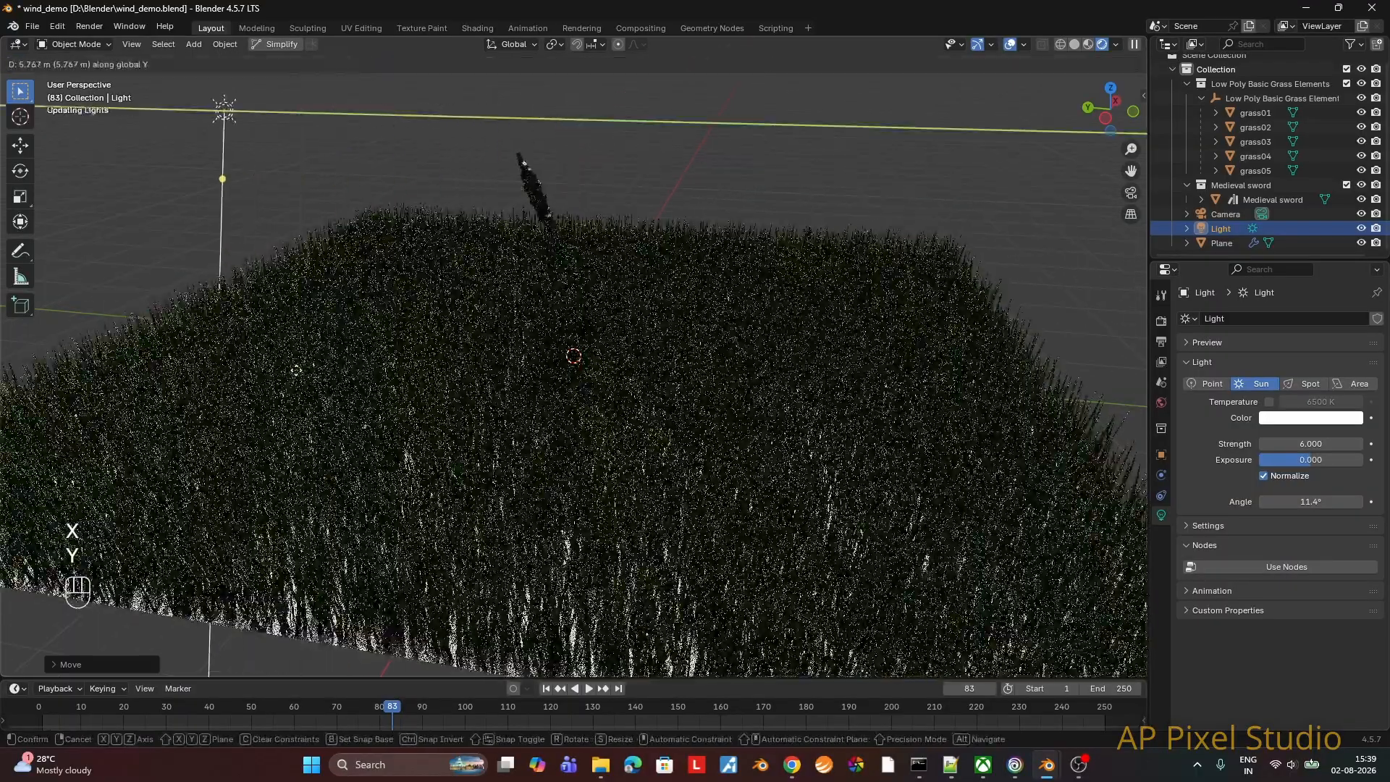
left_click(298, 376)
Step: Rotate the sun light around the X axis so that it shines at an angle across the field
key("r")
key("x")
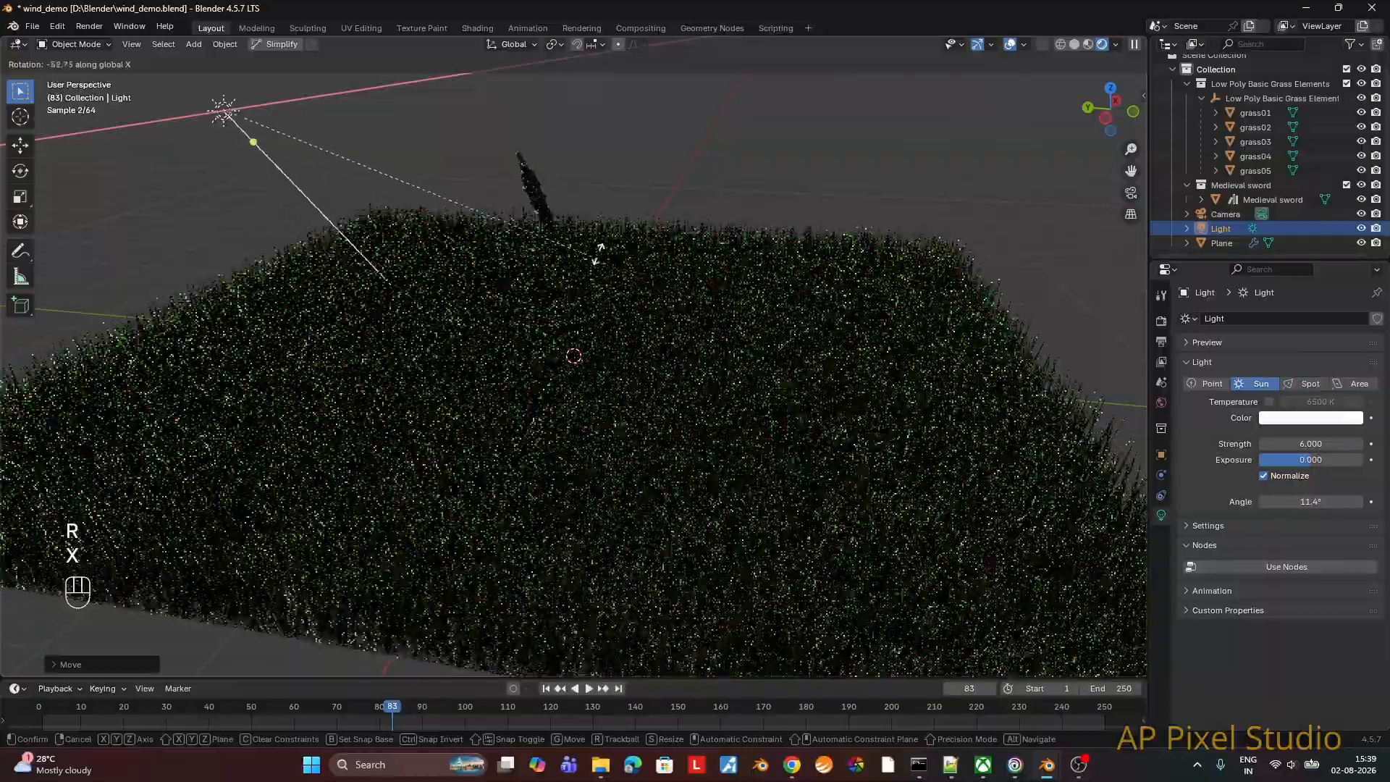
left_click(673, 202)
middle_click_drag(674, 202, 854, 318)
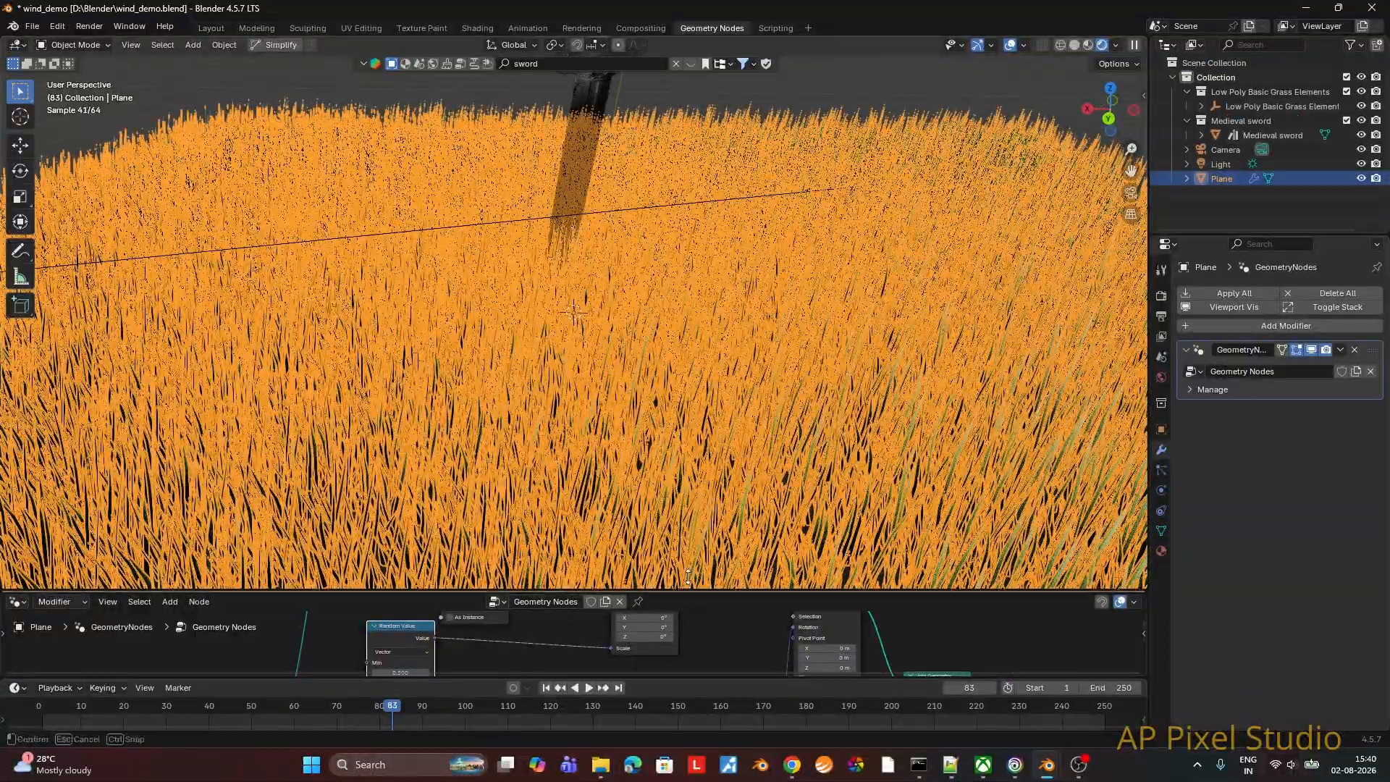
Step: Set the maximum density of the grass's Poisson Disk point distribution to 15000 and enlarge the 3D viewport again
left_click_drag(688, 578, 688, 352)
double_click(369, 425)
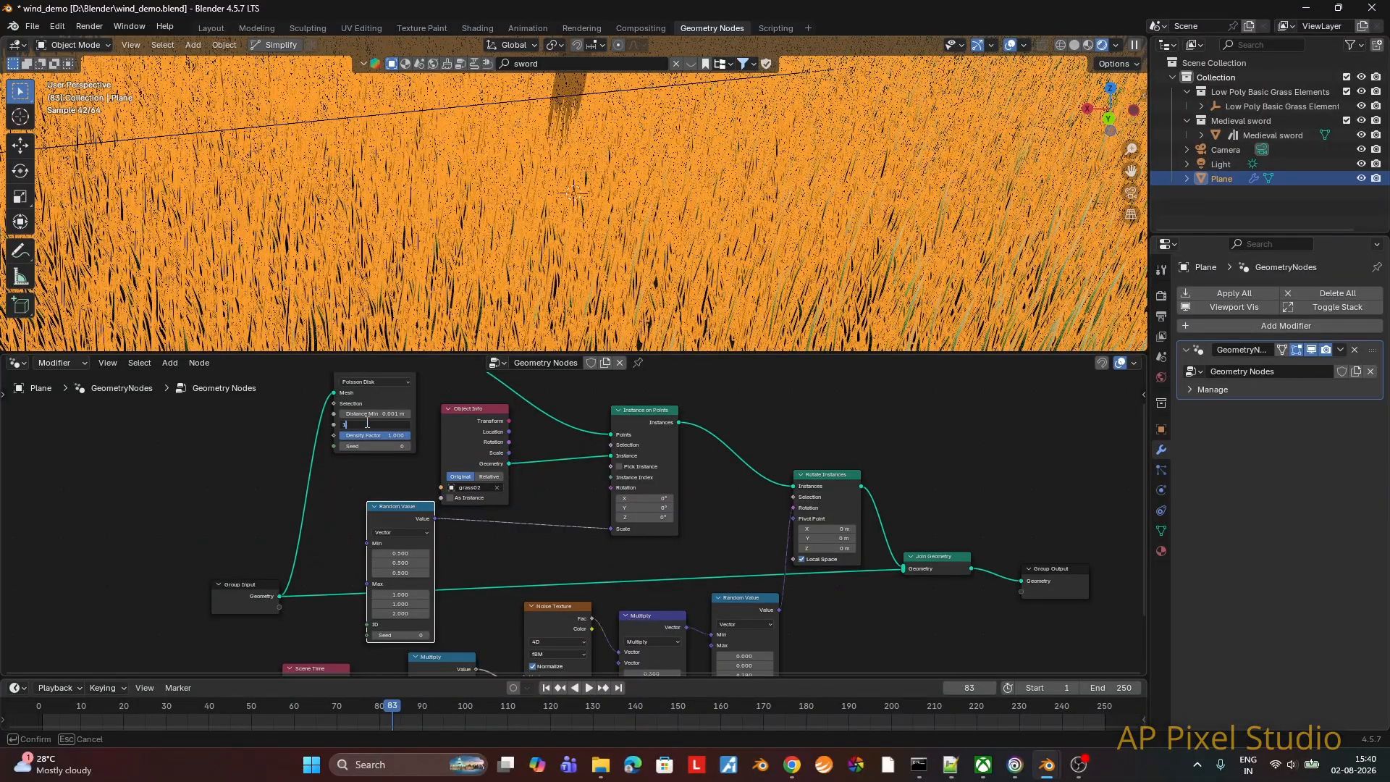
type("15000")
key("Return")
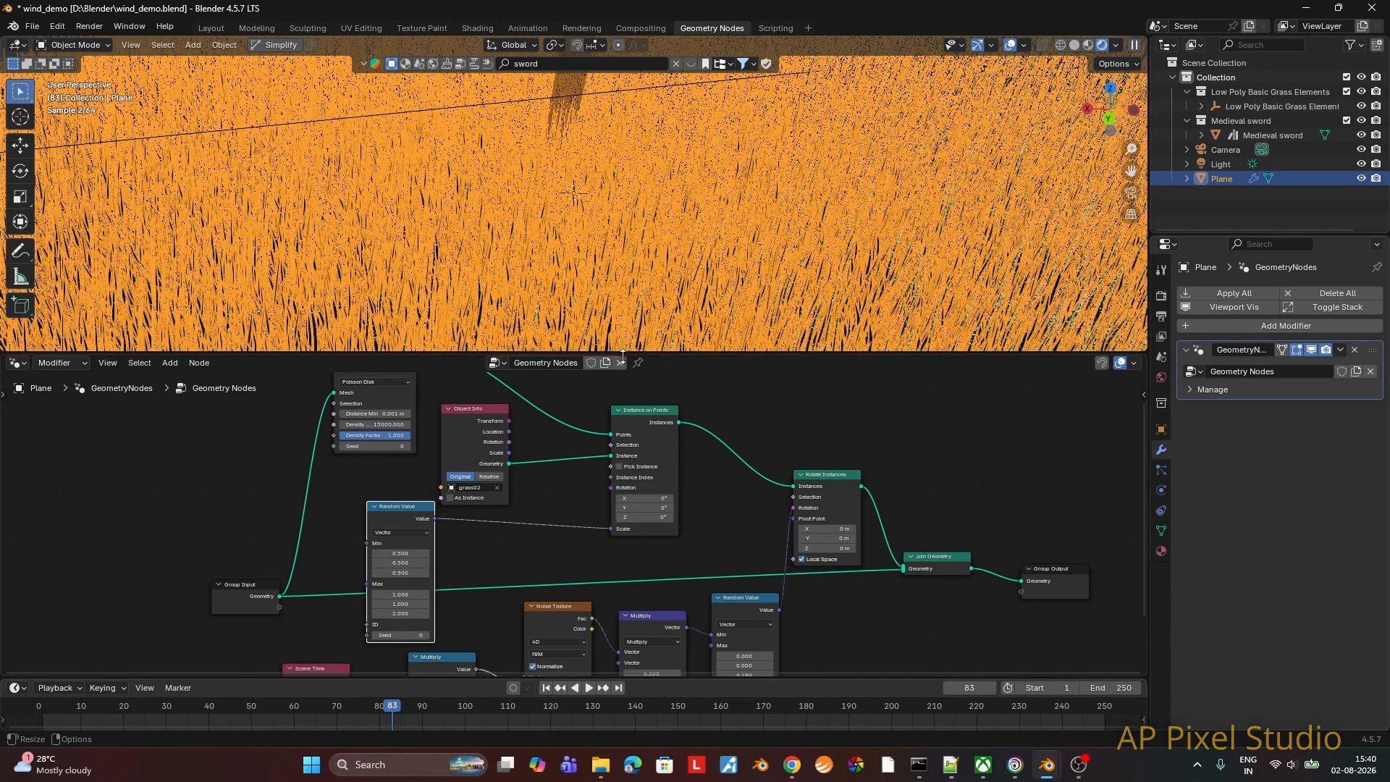
left_click_drag(678, 350, 678, 529)
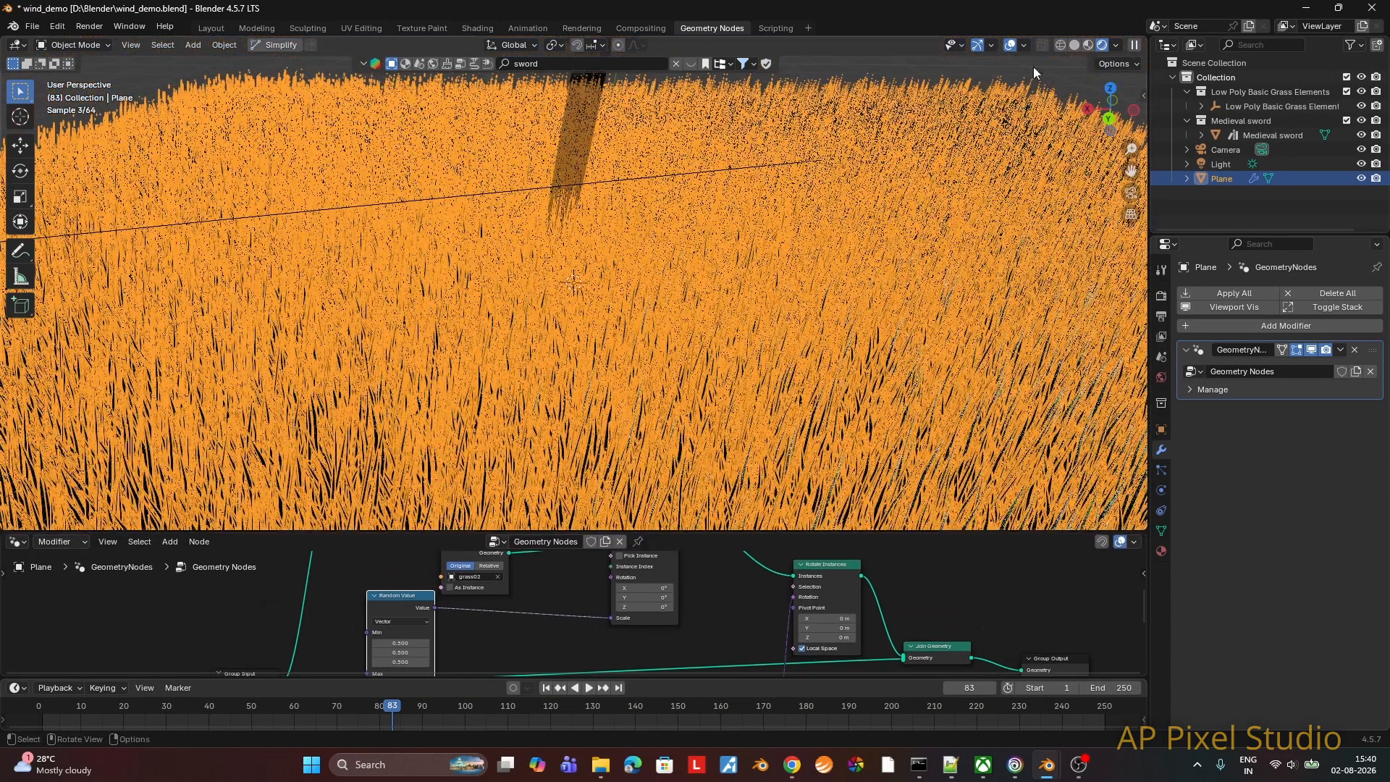
Step: Deselect everything and preview the wind animation around the sword in the Layout workspace from a lower angle
key("alt+a")
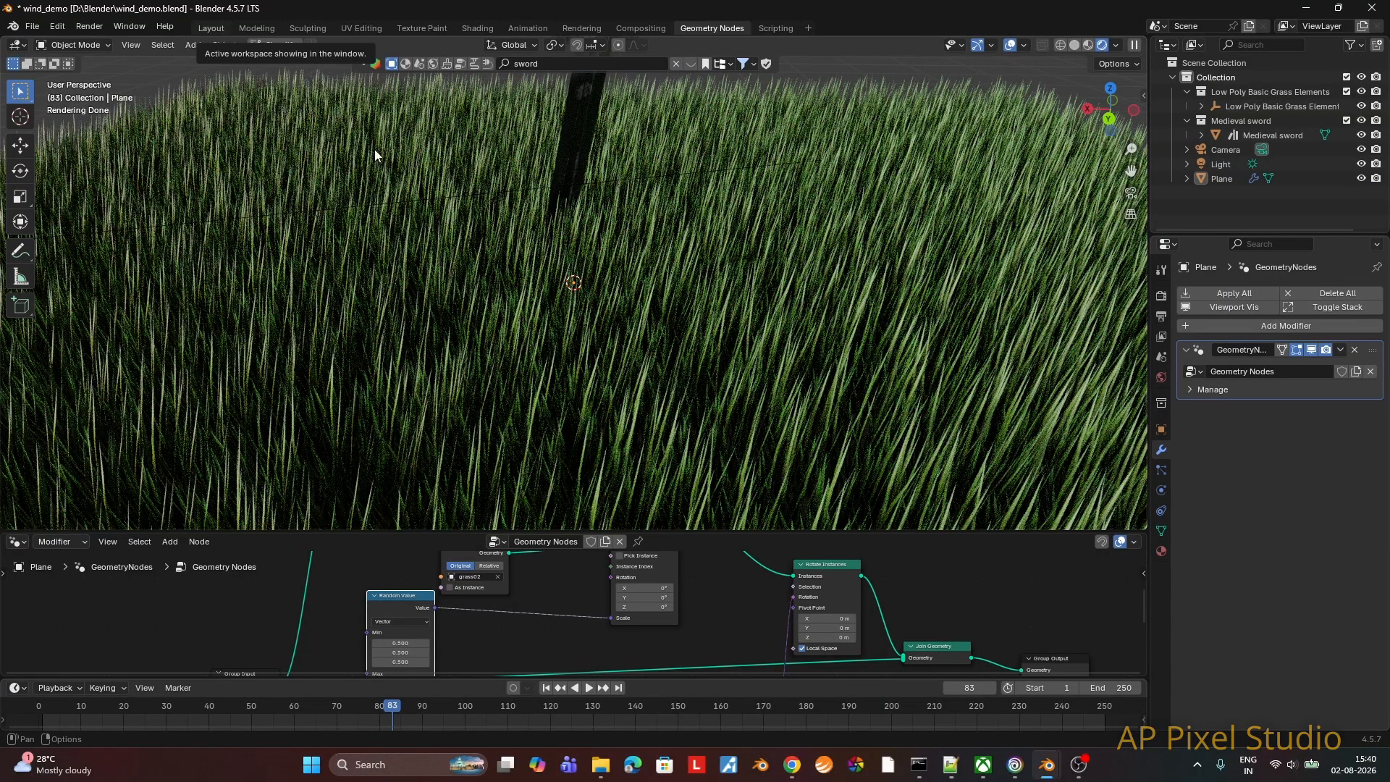
left_click(215, 30)
middle_click_drag(624, 318, 584, 313)
left_click(583, 691)
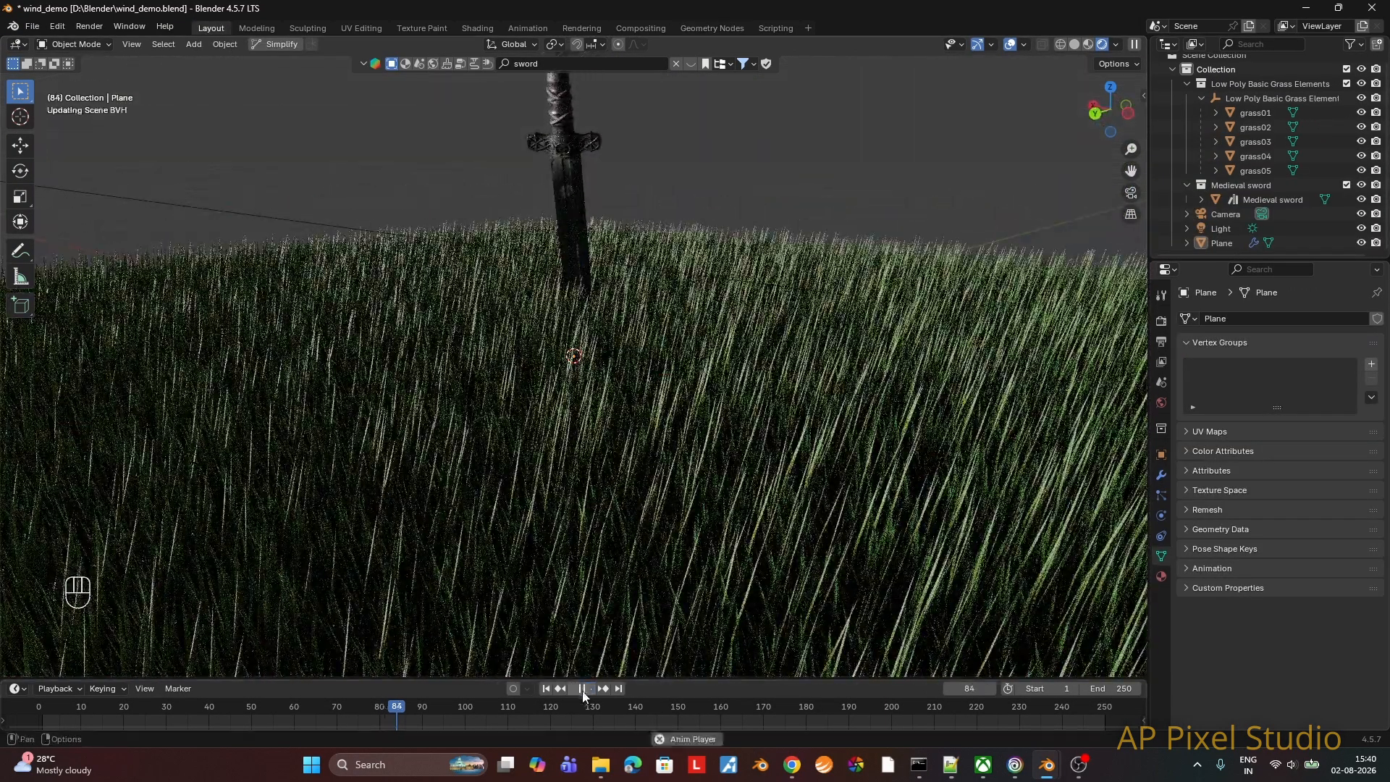
left_click(581, 690)
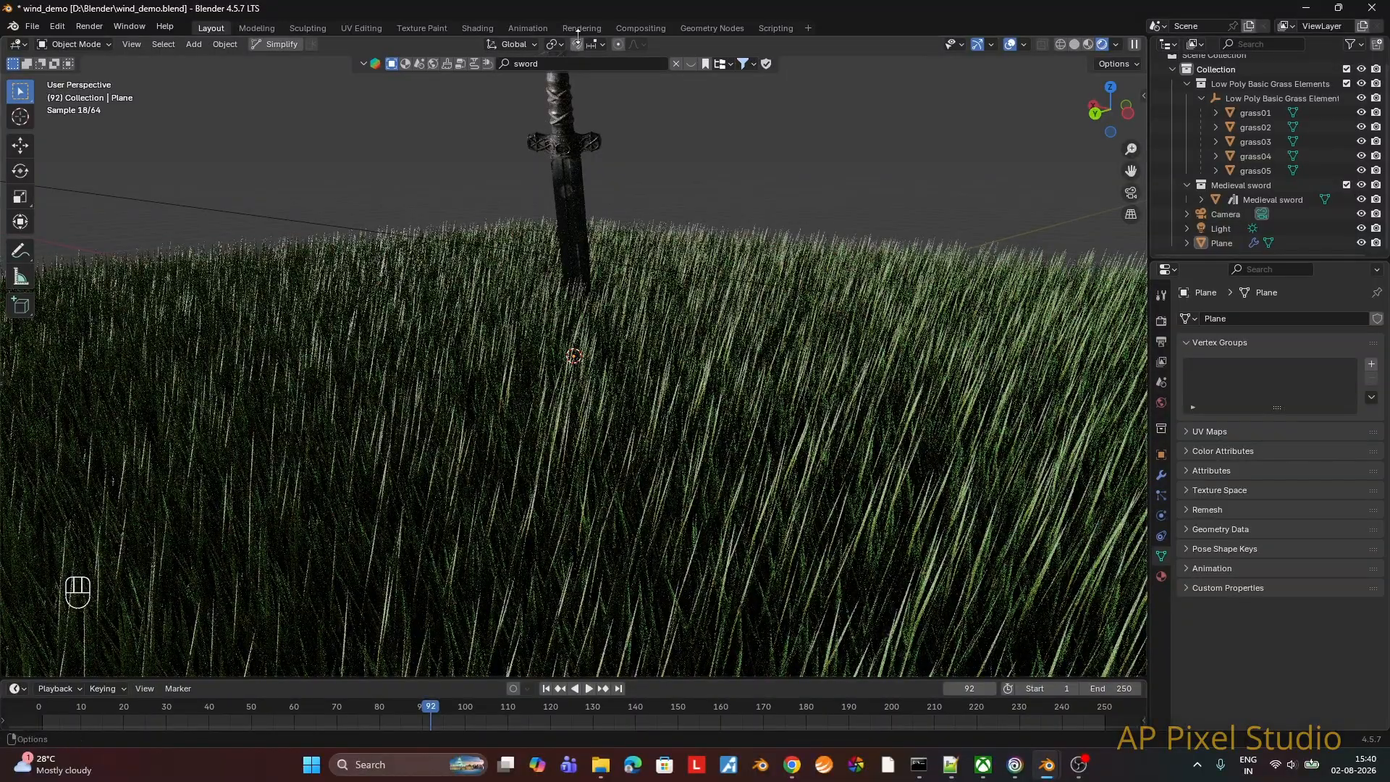
Step: Switch to the Shading workspace, frame the sword and grass, and display the World shader nodes
left_click(483, 31)
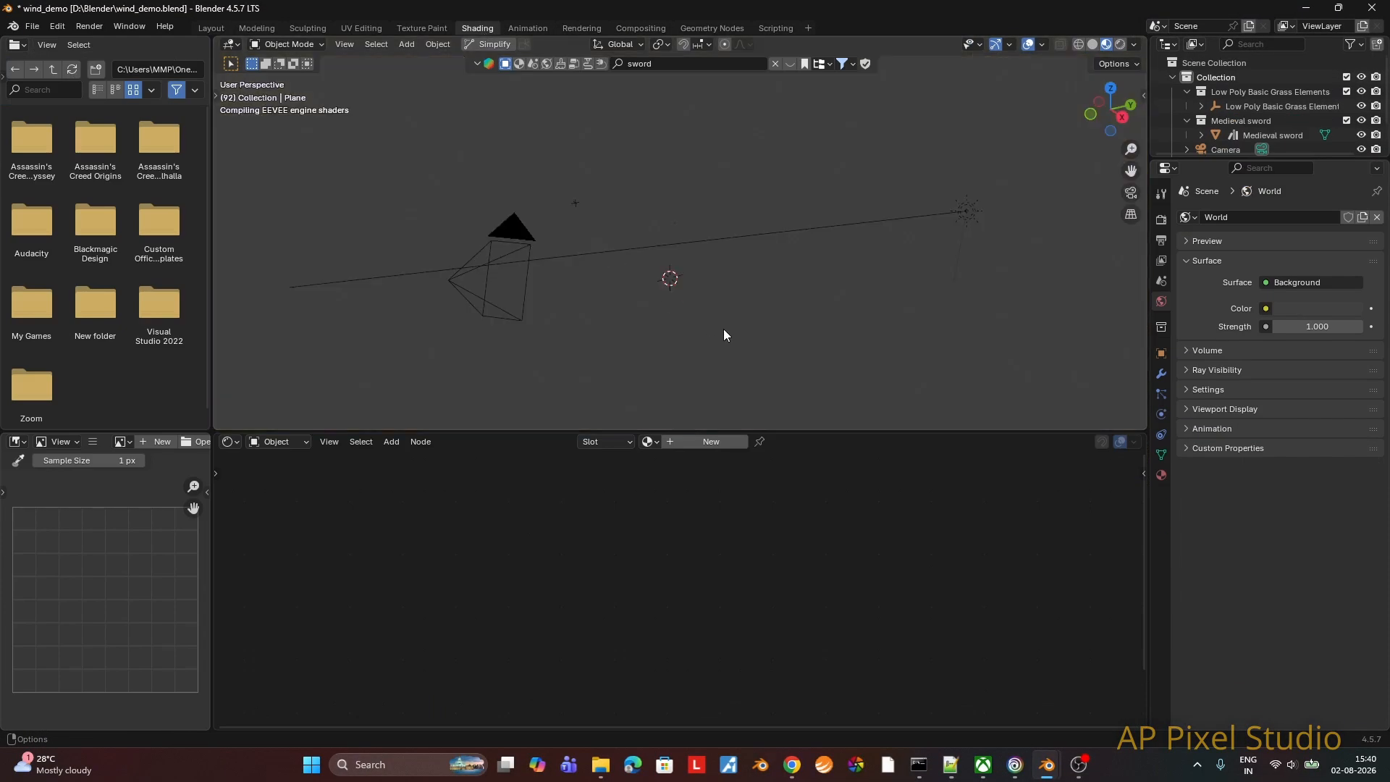
scroll(757, 329, "up", 5)
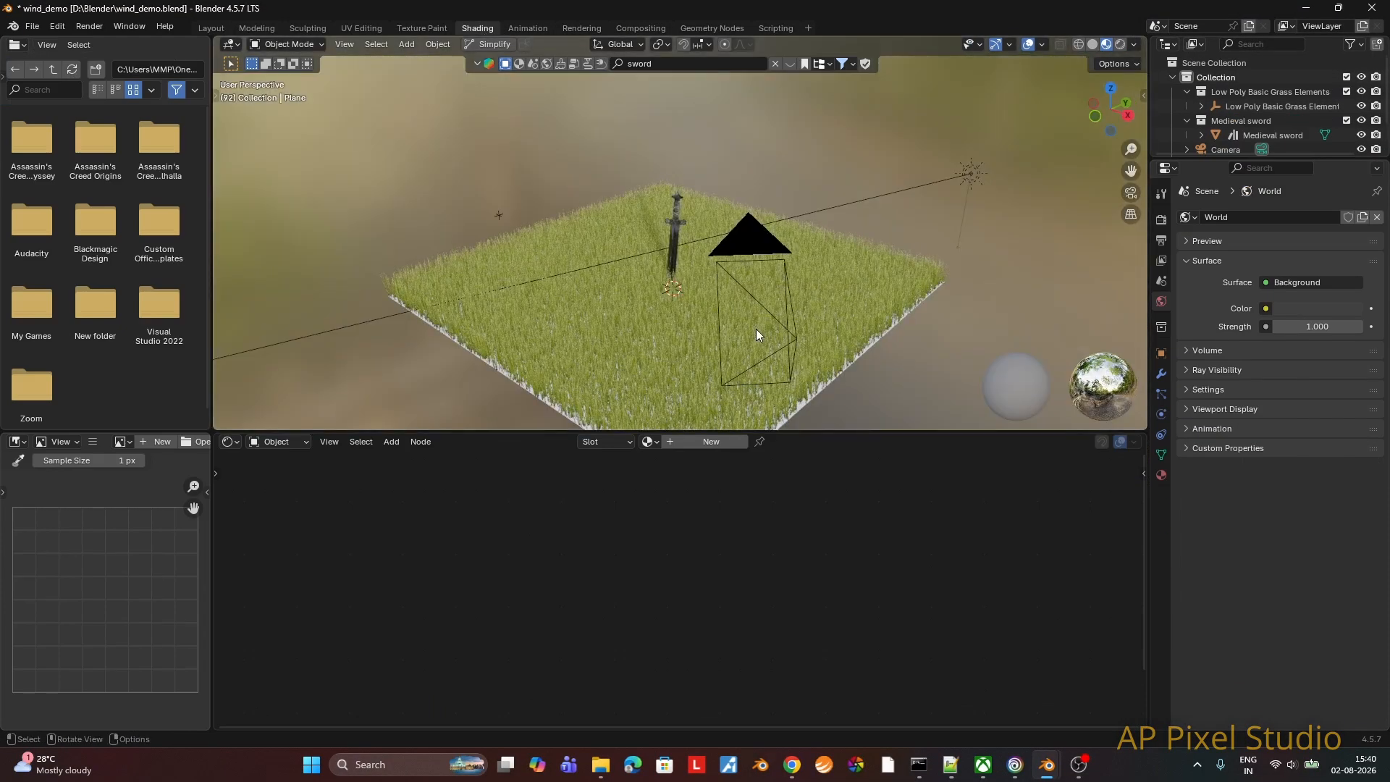
middle_click_drag(756, 329, 809, 301)
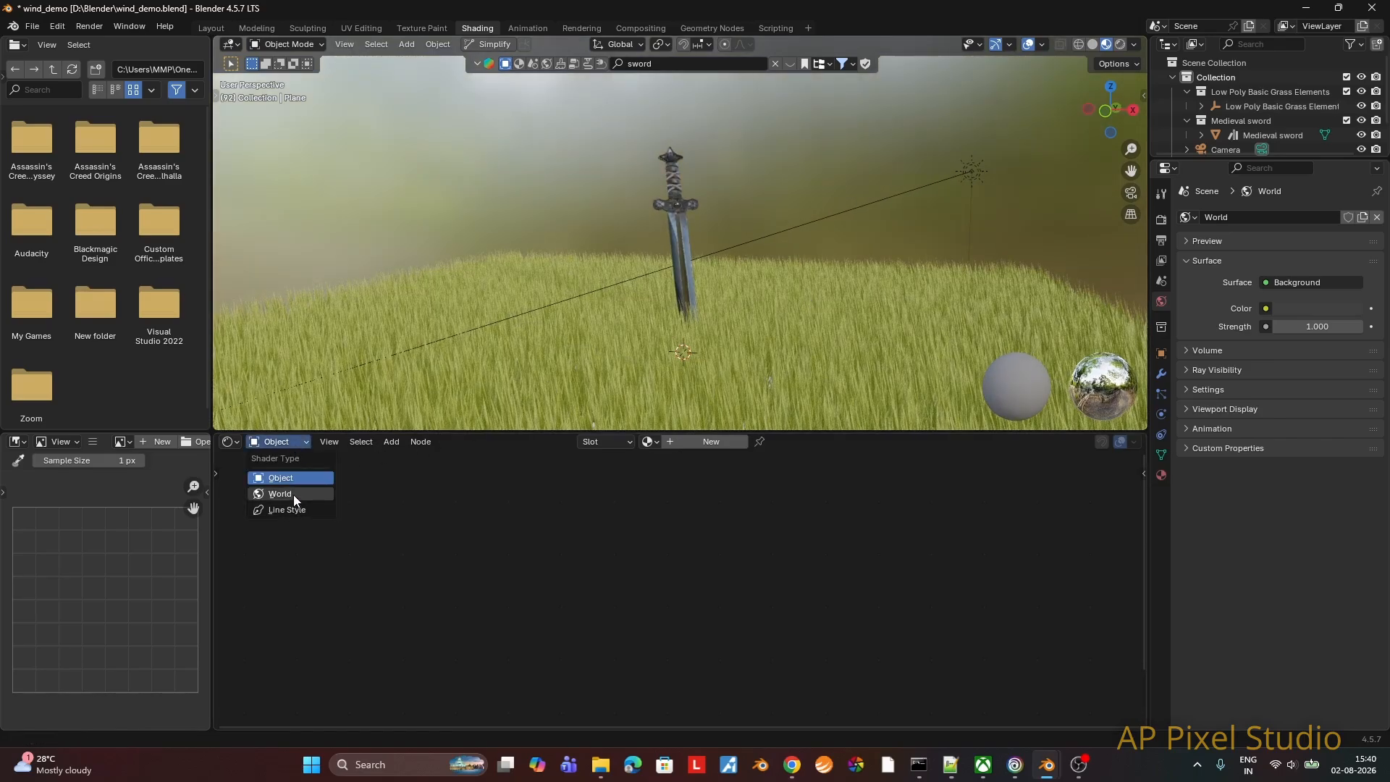
left_click(293, 494)
Step: Add a Gradient Texture node and a Color Ramp node before the Background node in the World shader
key("F3")
type("gradient")
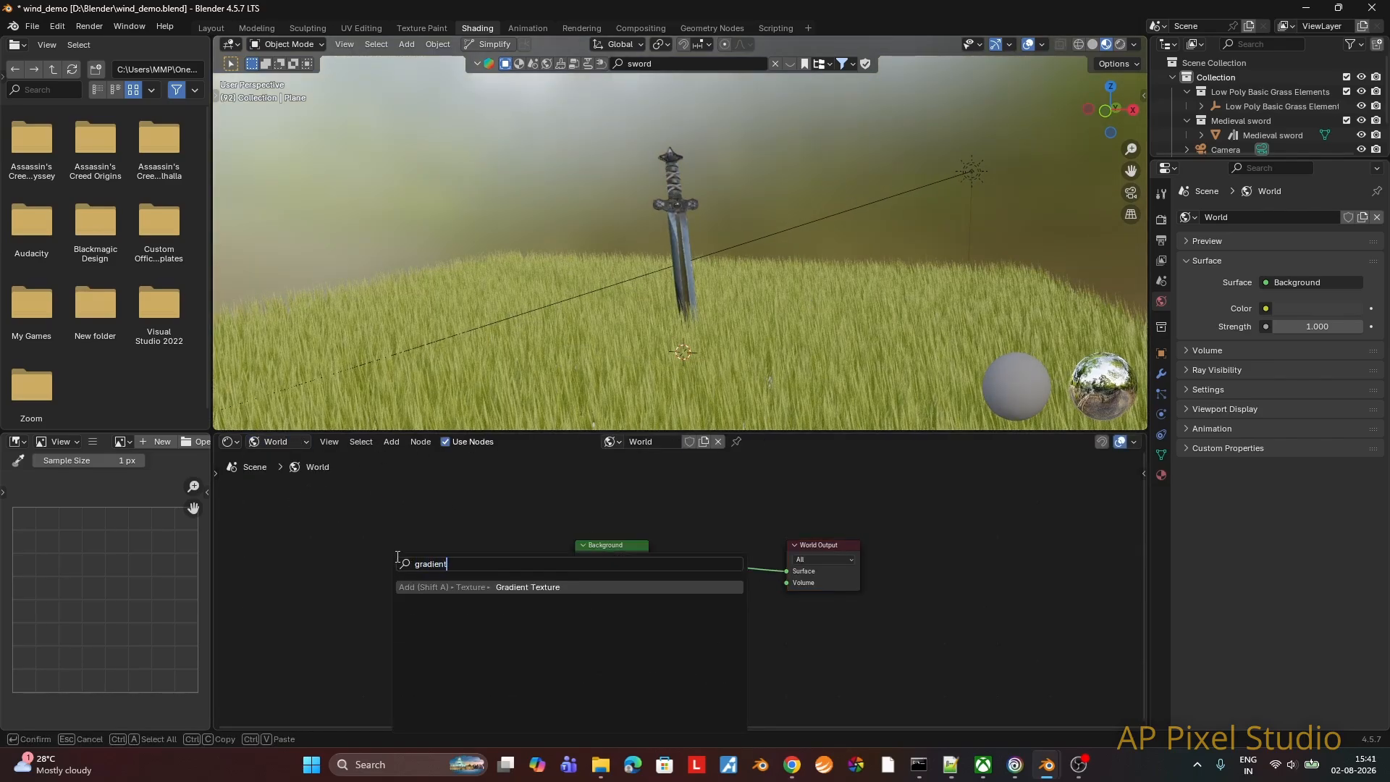
key("Return")
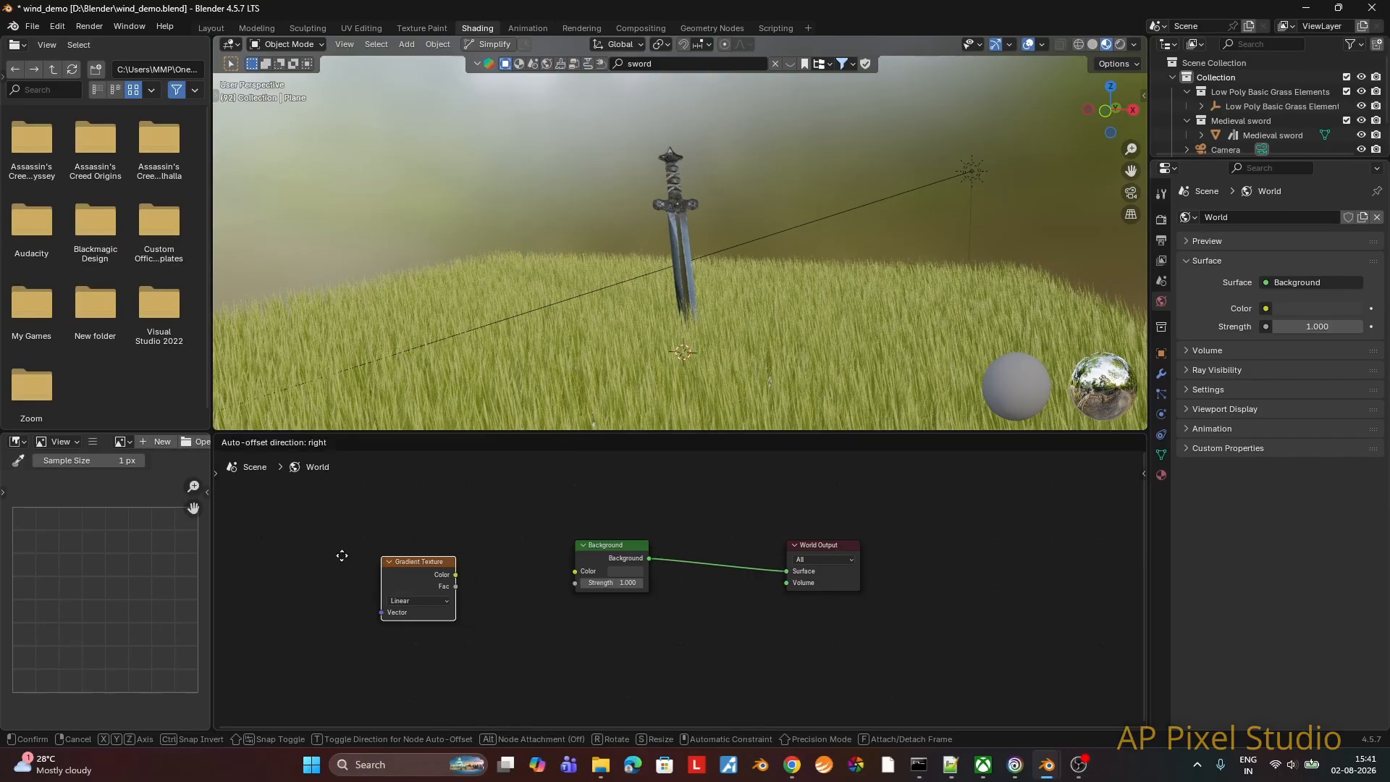
left_click(269, 548)
key("F3")
type("color ramp")
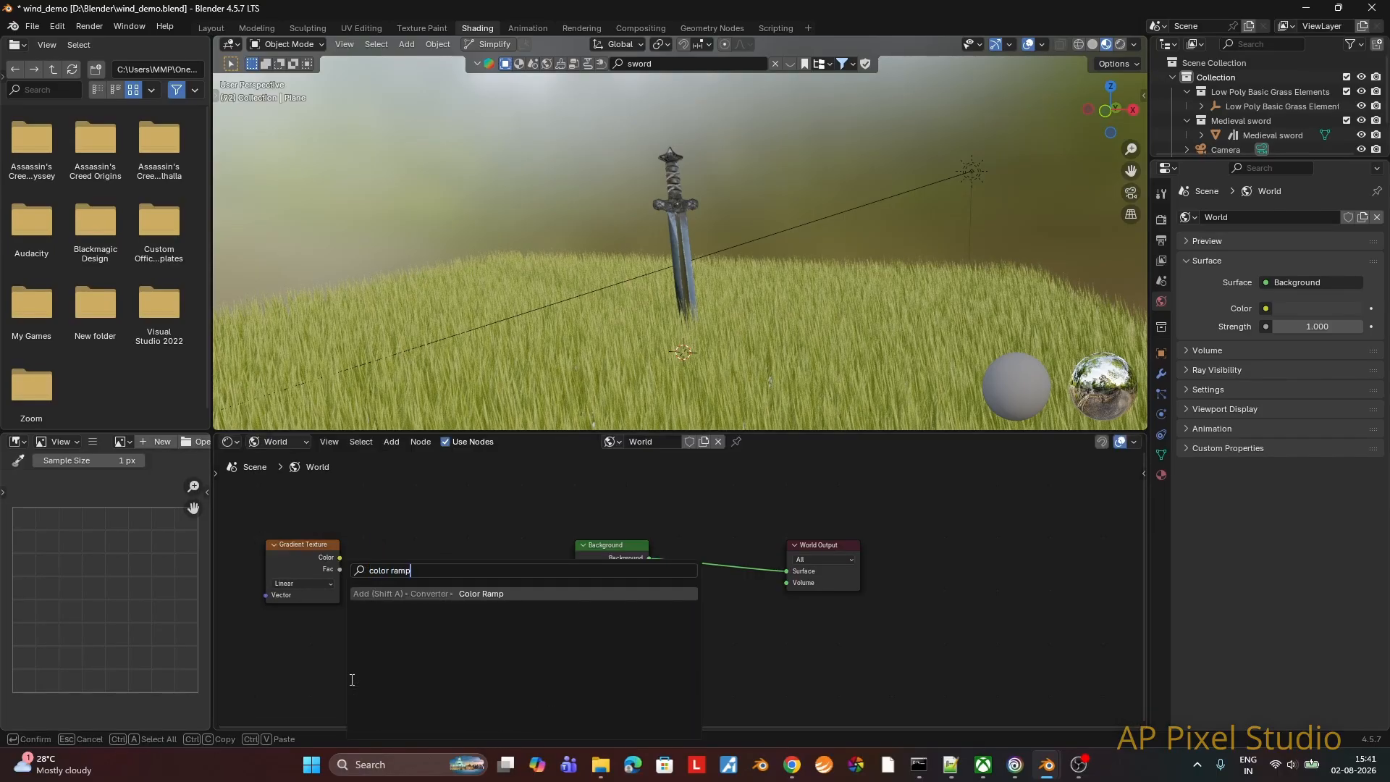
key("Return")
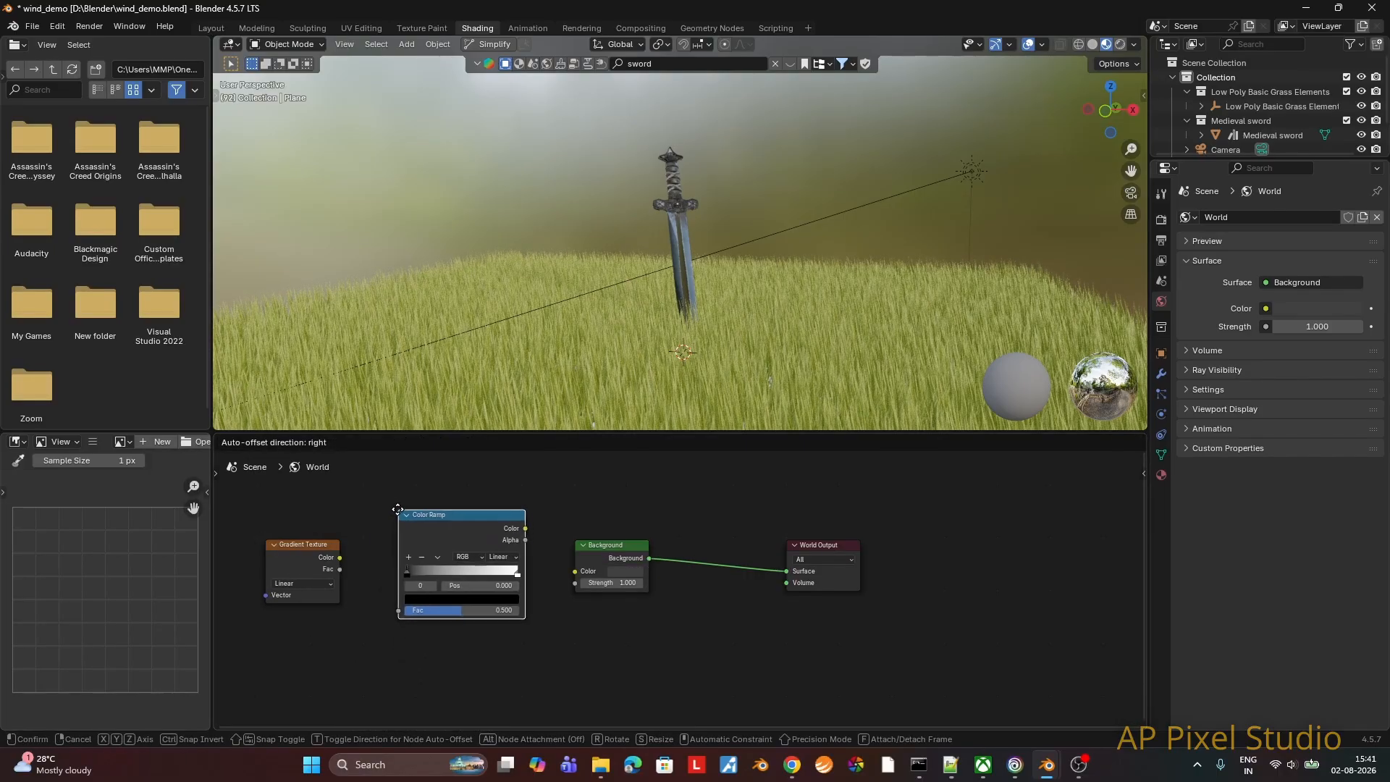
left_click(391, 515)
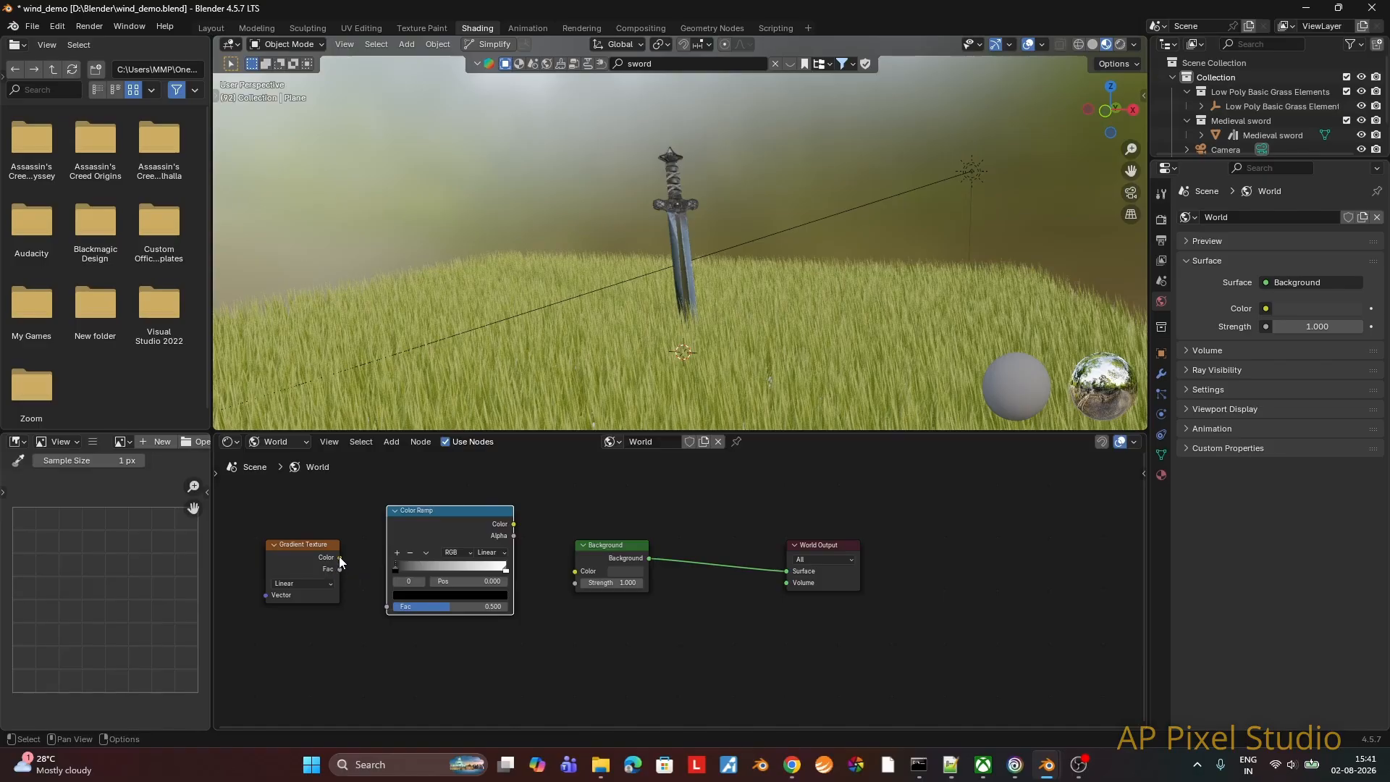
Step: Connect the gradient's Color to the ramp's Fac and the ramp's Color to the Background color, and show the scene in rendered shading
left_click_drag(339, 558, 387, 607)
left_click_drag(515, 524, 571, 575)
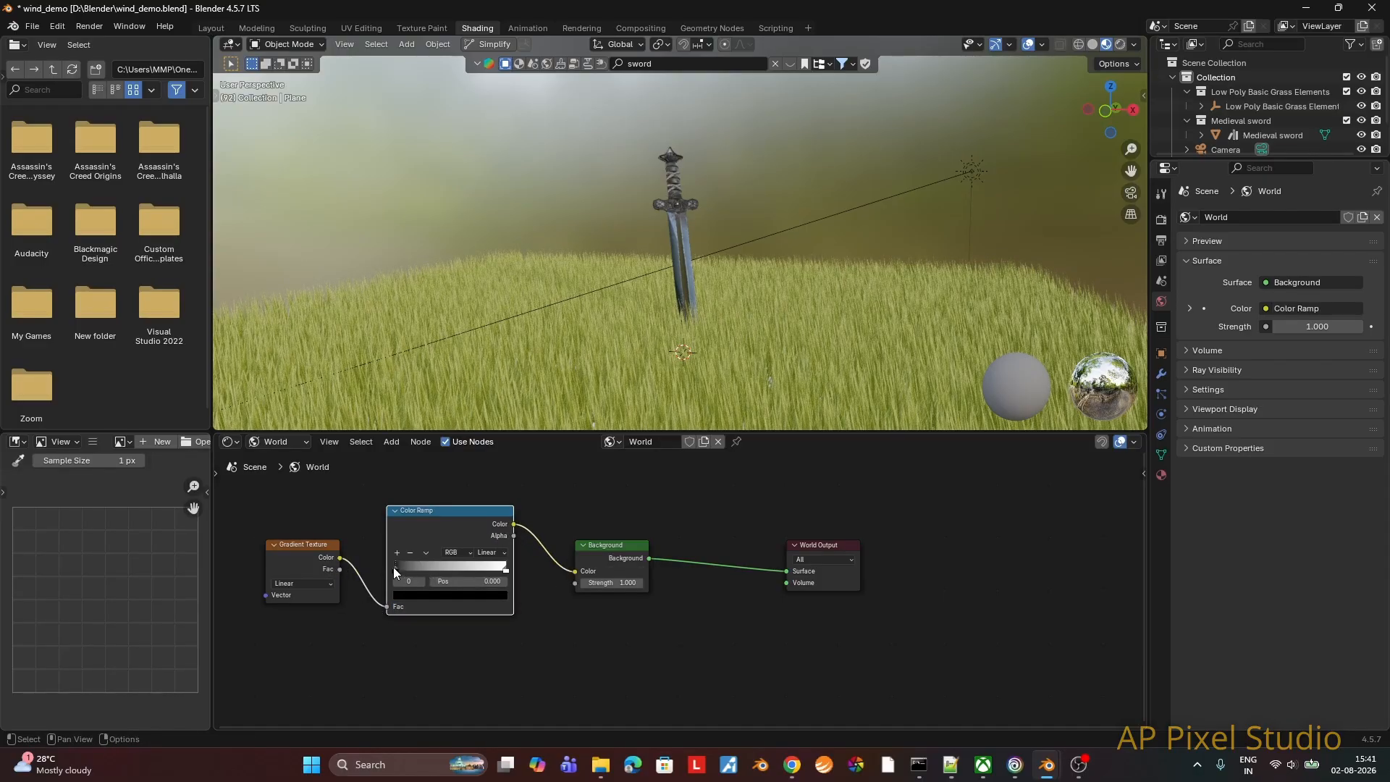
left_click(1122, 46)
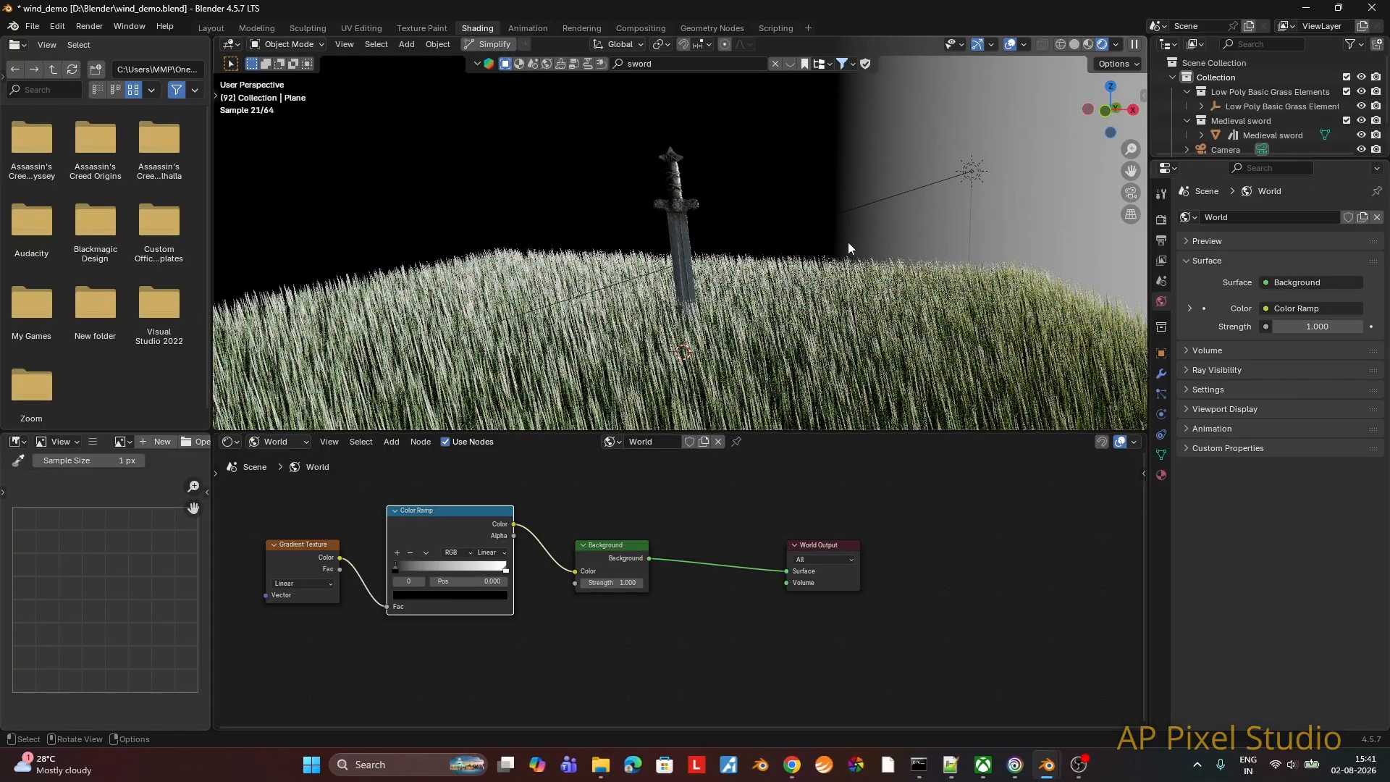
Step: Set the Color Ramp's first stop to a warm sandy yellow with hue about 0.098 and saturation about 0.77
left_click(410, 596)
left_click(489, 445)
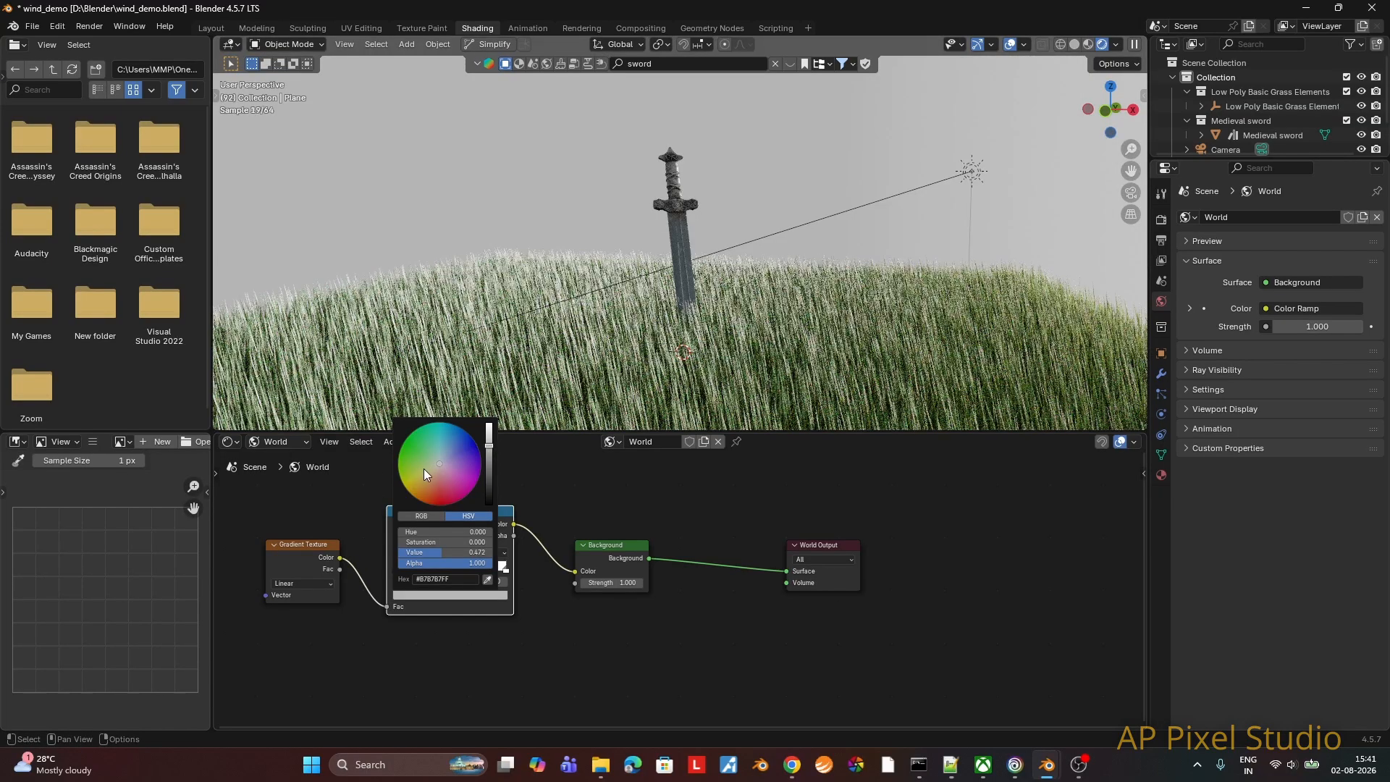
left_click_drag(422, 475, 425, 481)
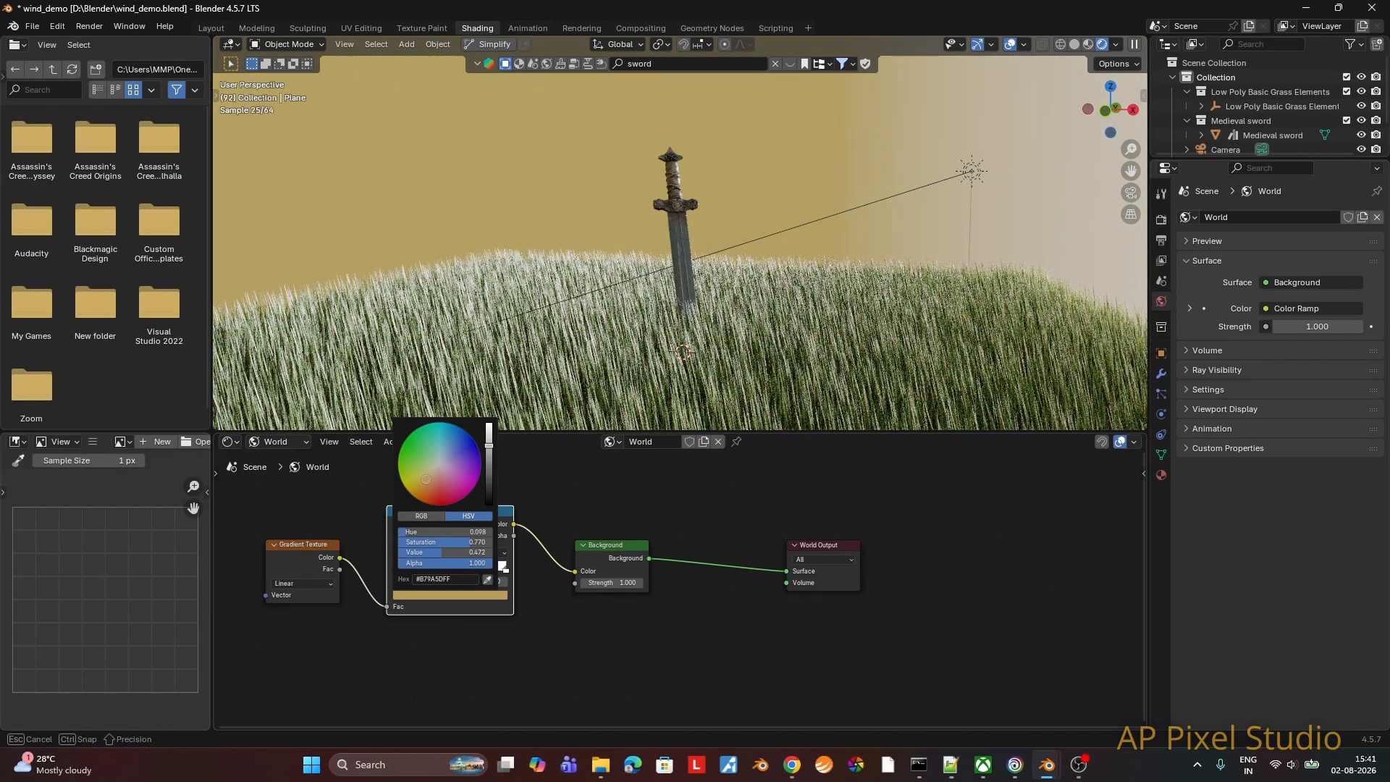
left_click(489, 441)
Step: Set the Color Ramp's end stop at position 1.000 to a dark, muted greyish blue
left_click(500, 570)
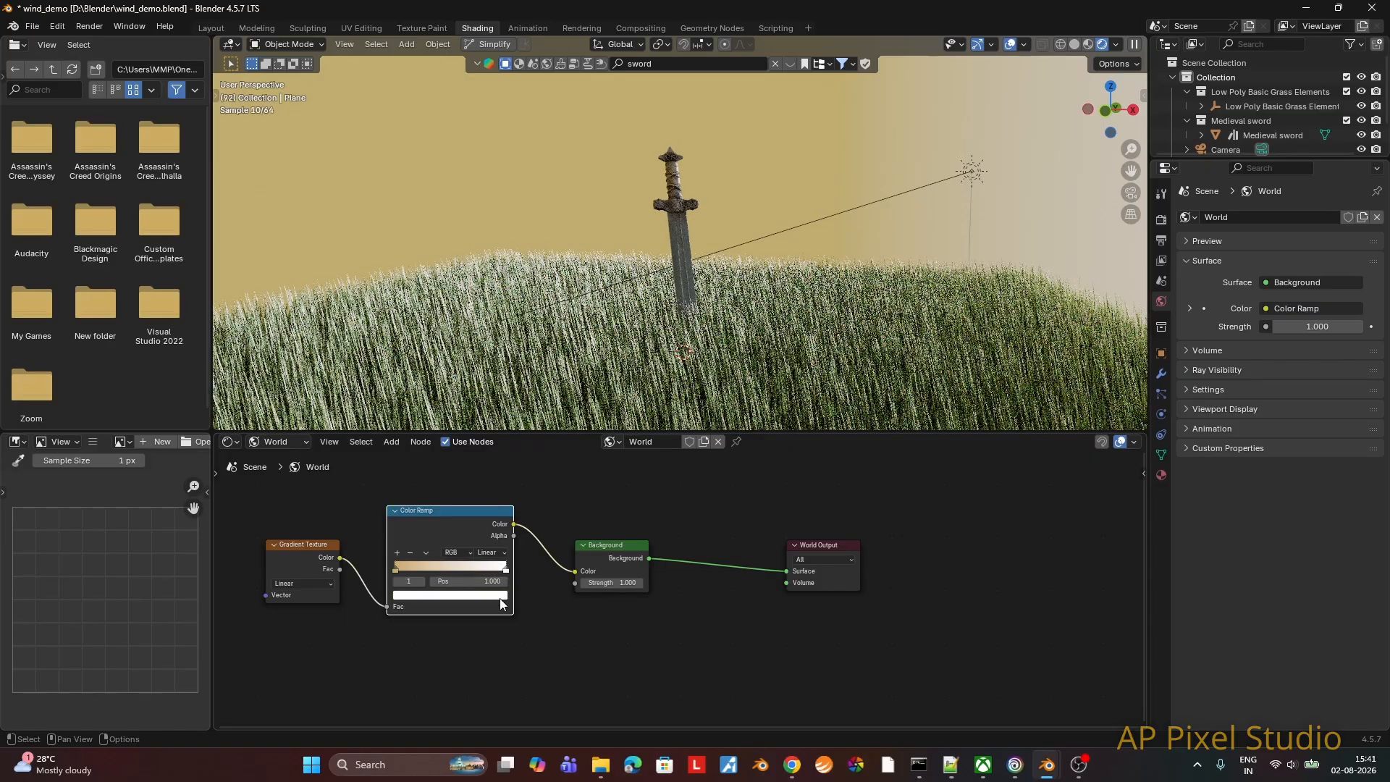
left_click(450, 595)
left_click_drag(489, 428, 489, 473)
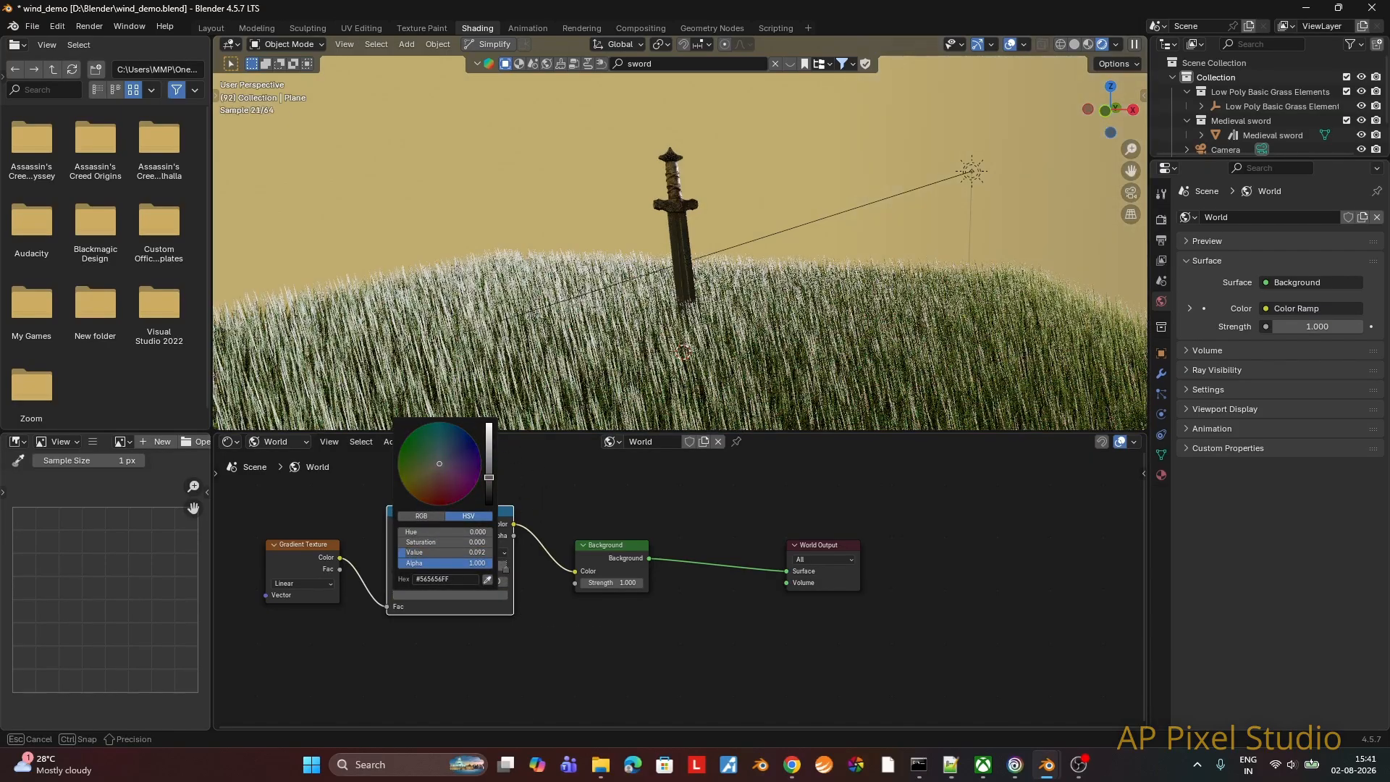
left_click(446, 458)
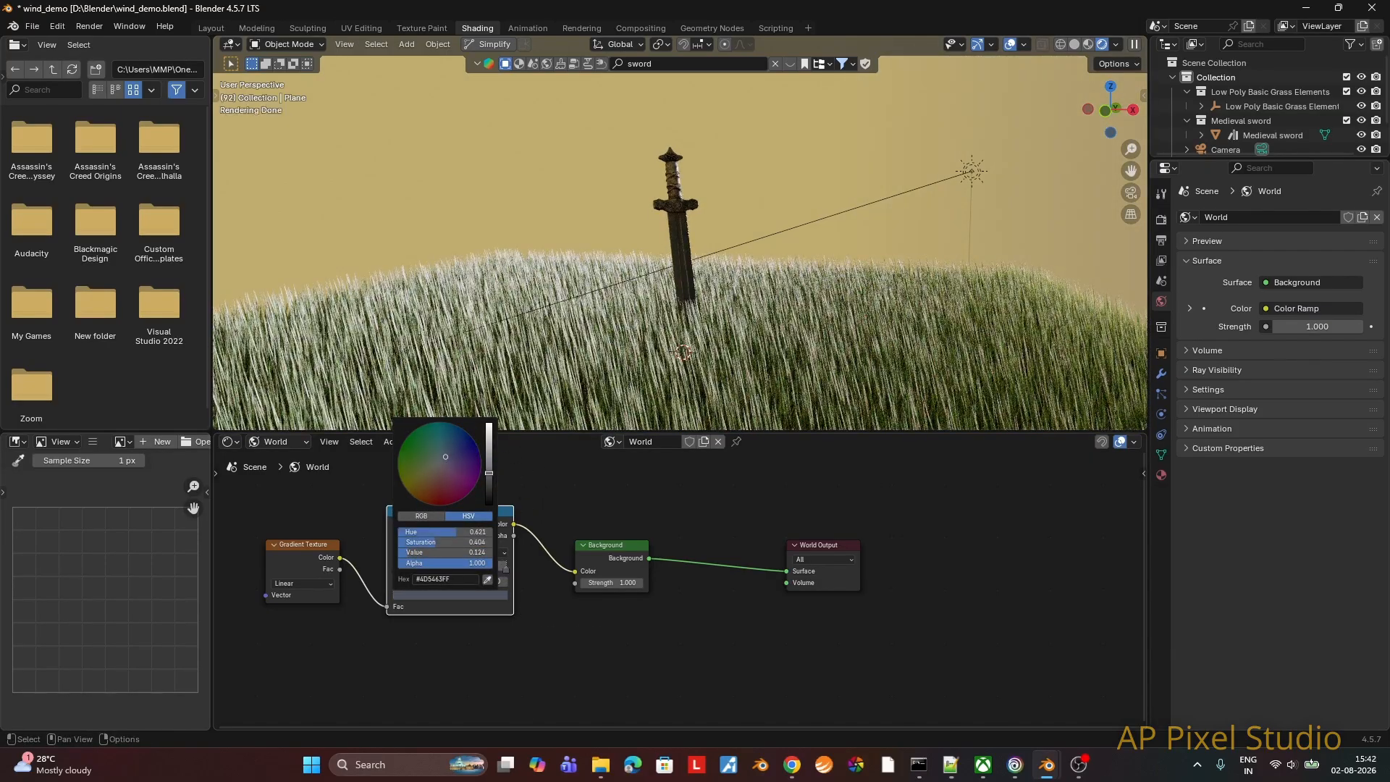
left_click_drag(489, 471, 489, 469)
left_click(440, 458)
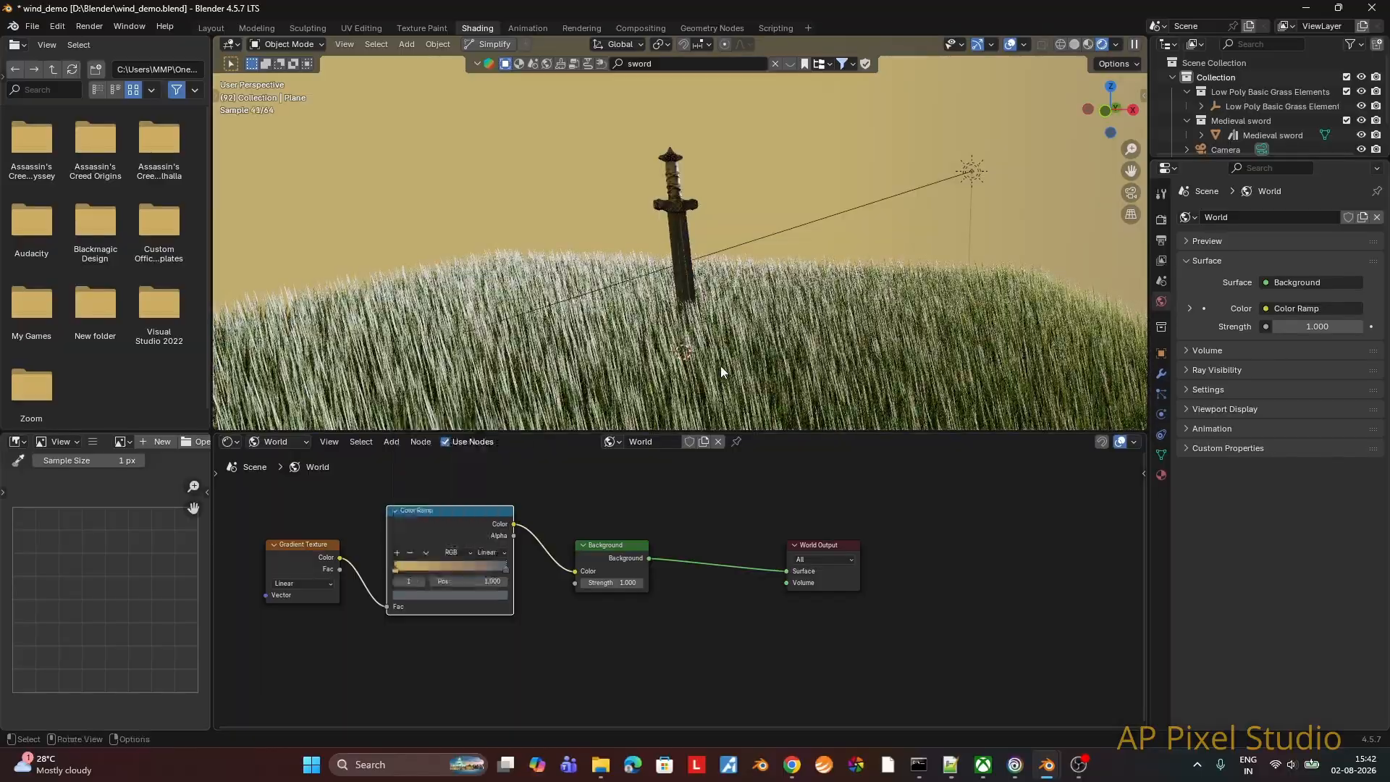
Step: In the Layout workspace, frame the sword from low within the grass and align the camera to that view
left_click(1130, 194)
left_click(1131, 194)
middle_click_drag(787, 313, 822, 323)
left_click(211, 28)
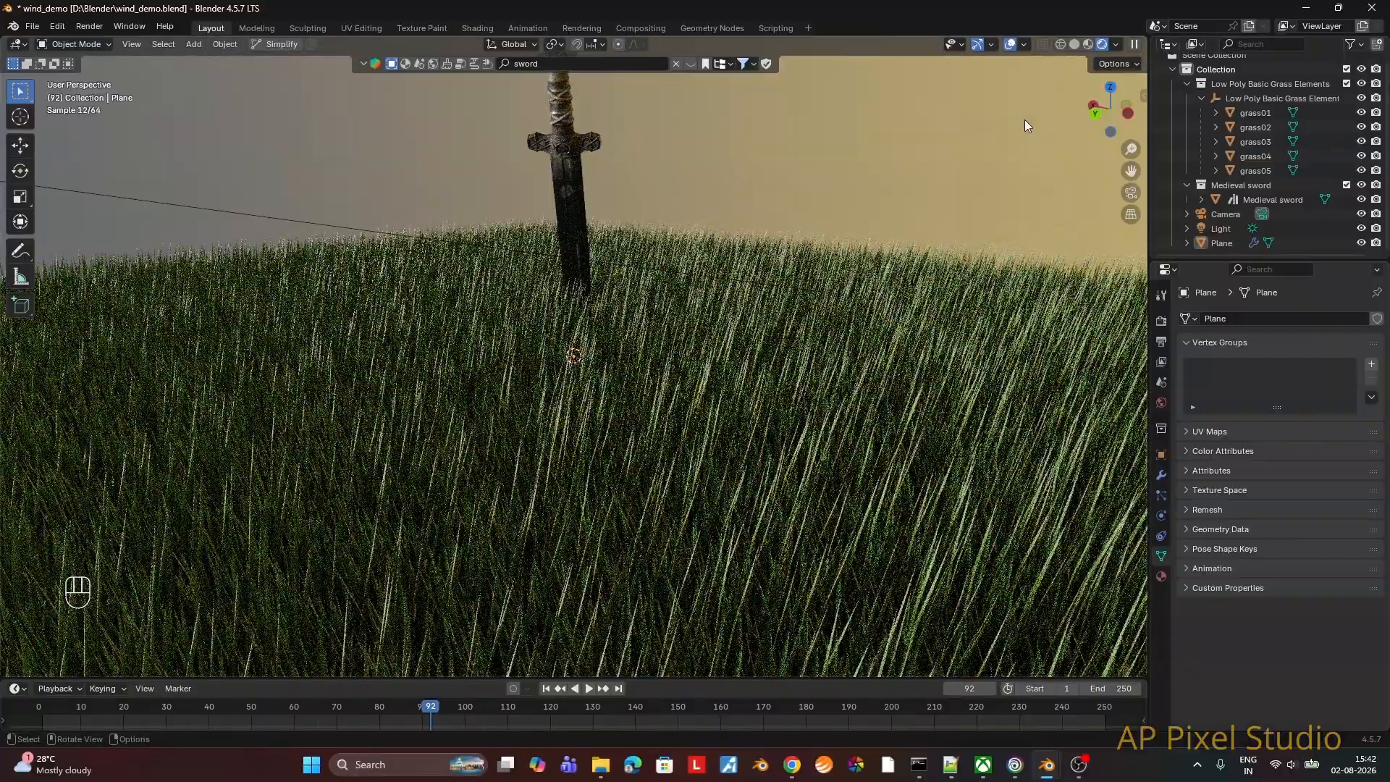
middle_click_drag(1084, 63, 846, 242)
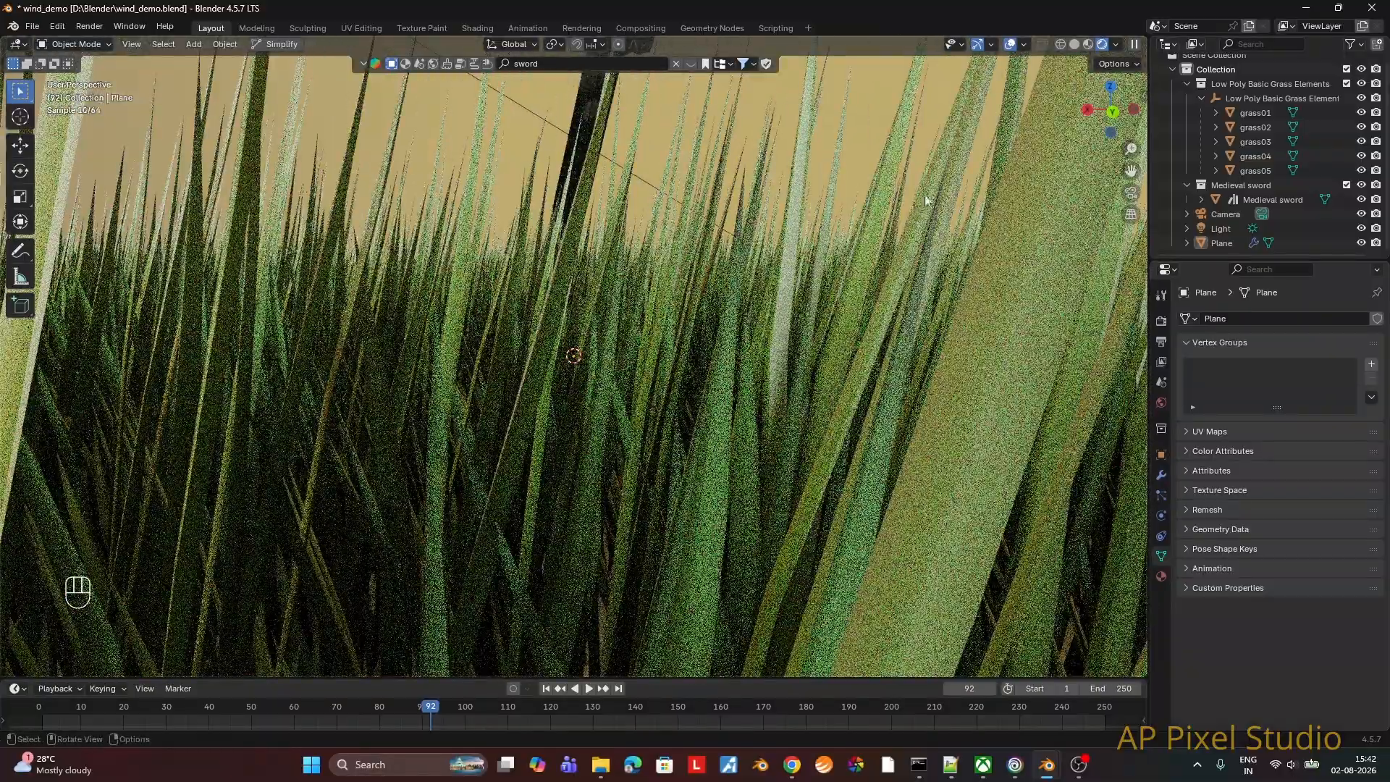
left_click(1188, 84)
left_click(1183, 136)
scroll(806, 237, "down", 2)
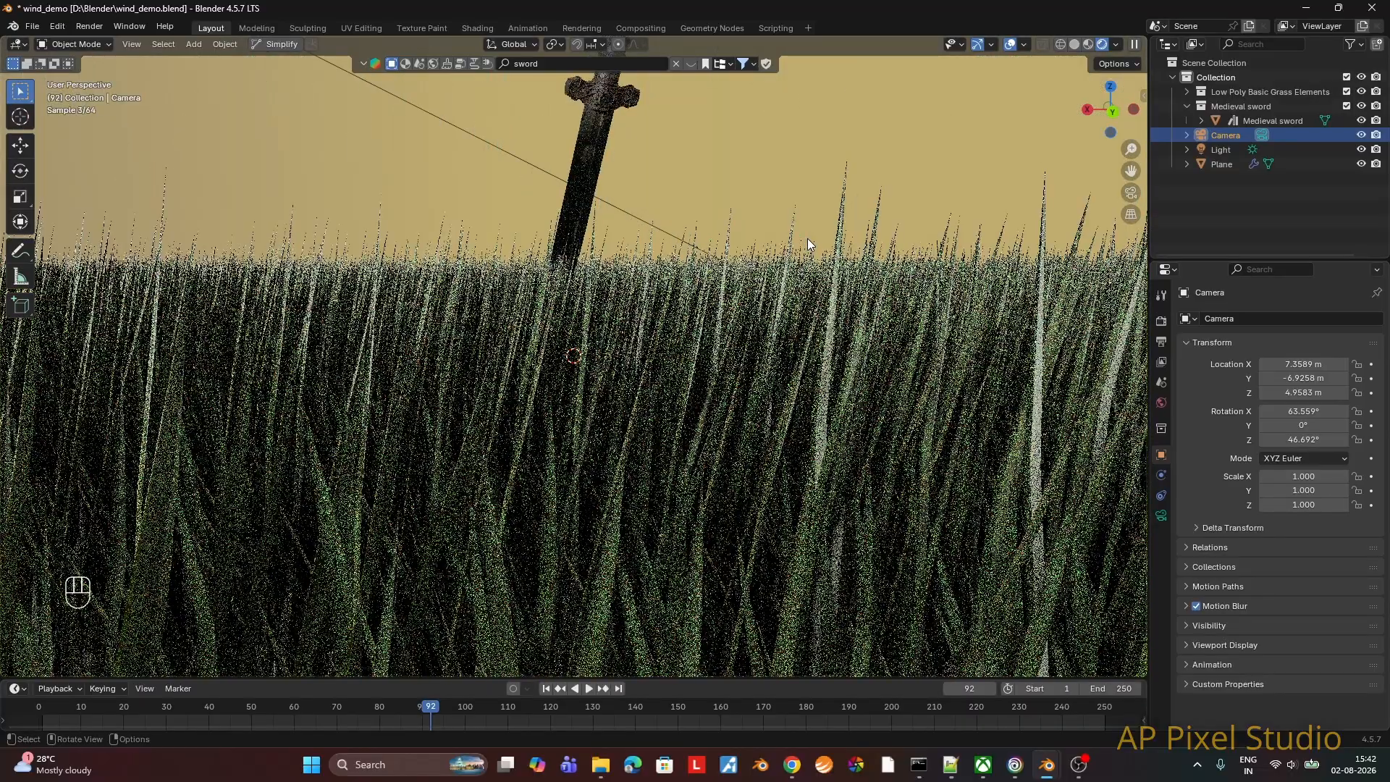
key("ctrl+alt+KP_0")
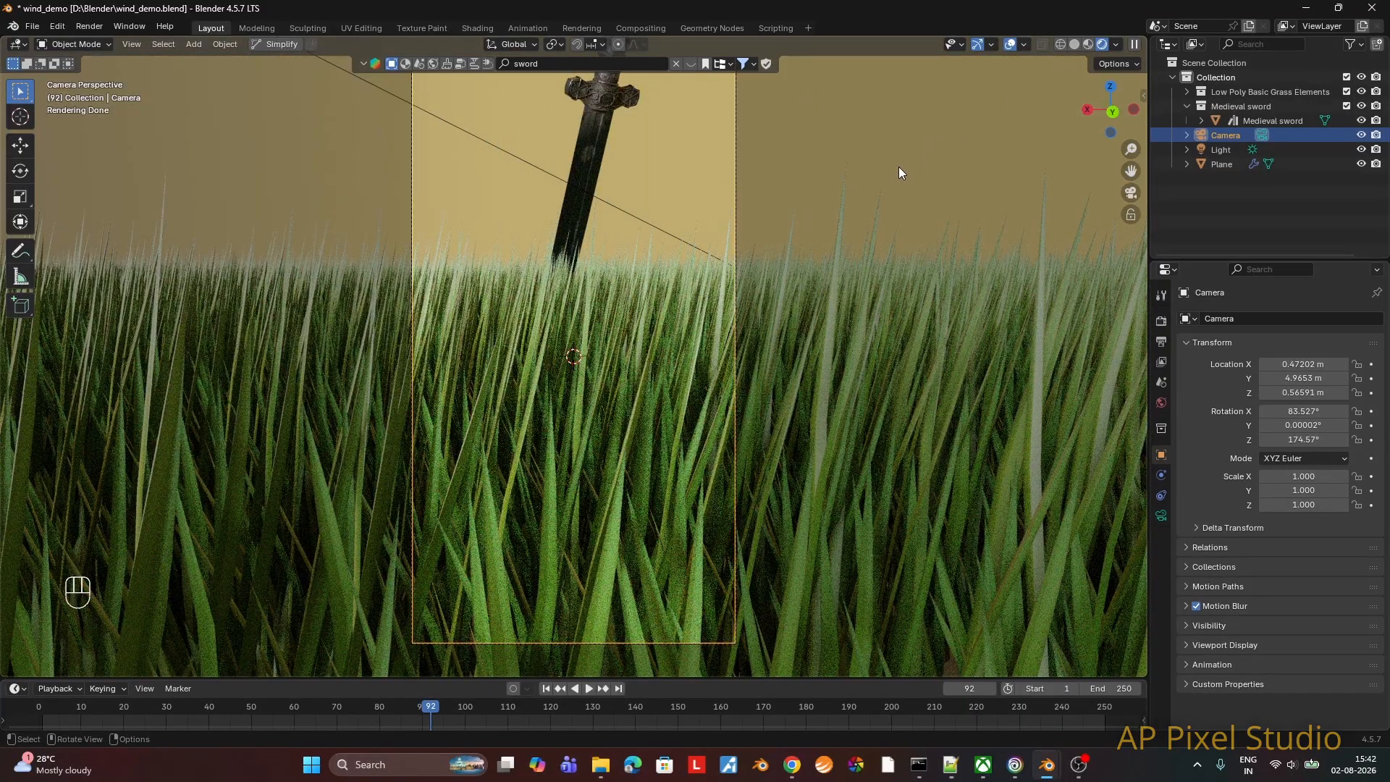
Step: In solid shading, tilt the camera up about 10° around the X axis and lower it about 0.15 m along Z
left_click(1074, 45)
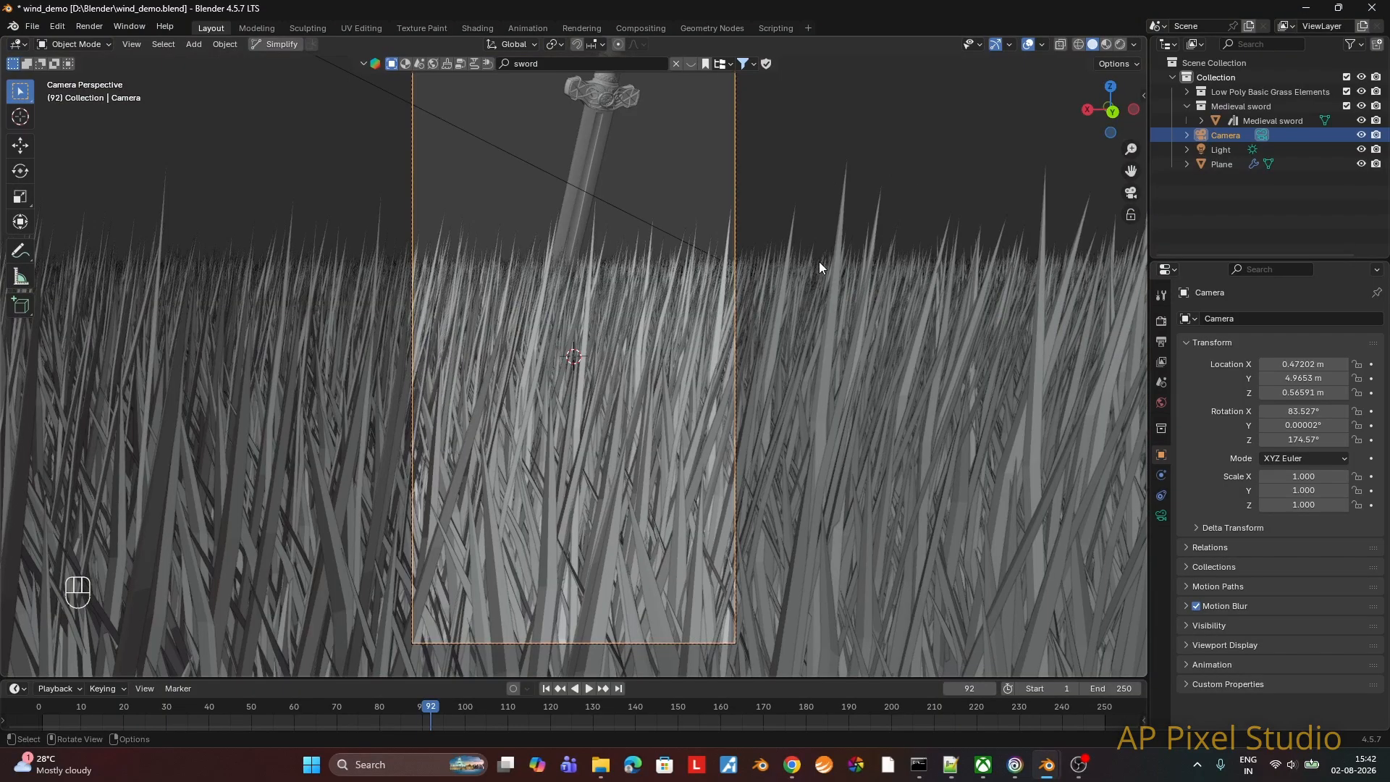
key("r")
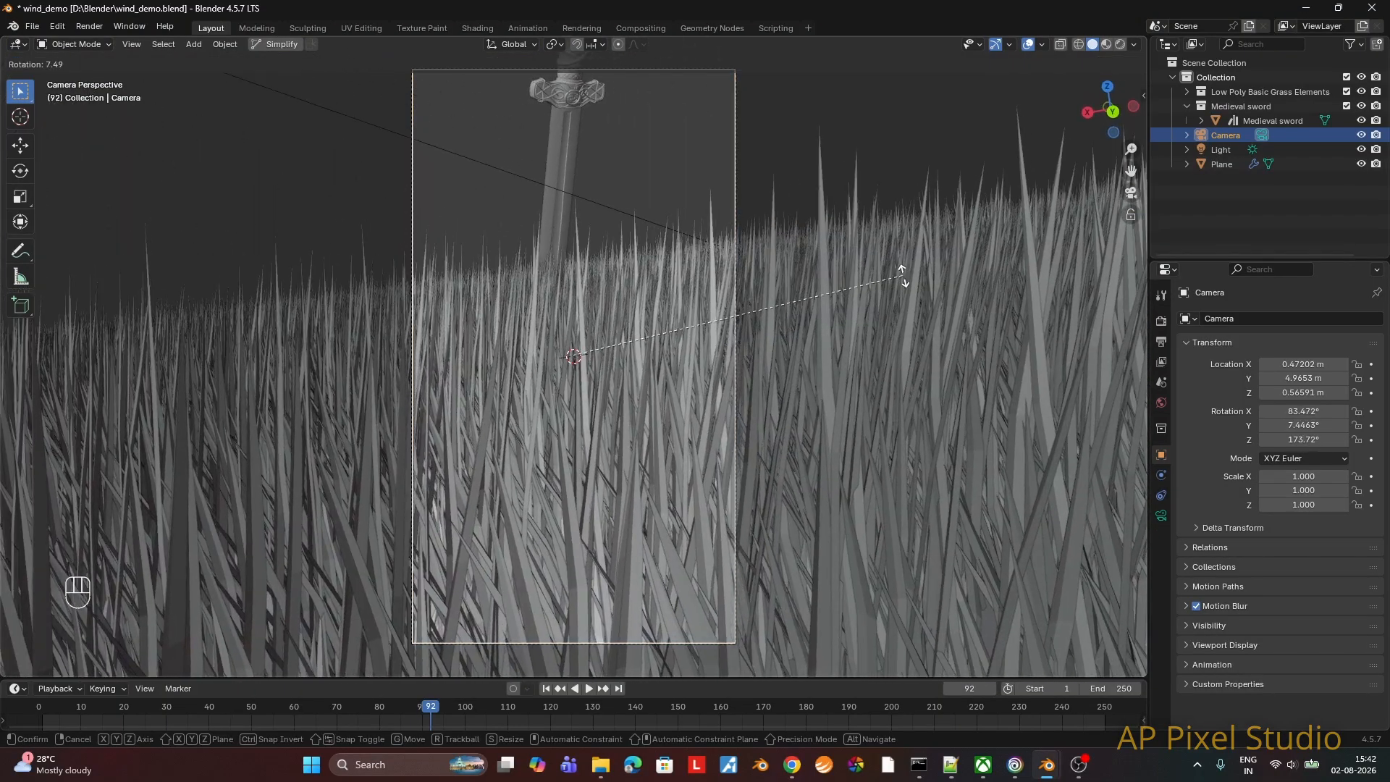
key("x")
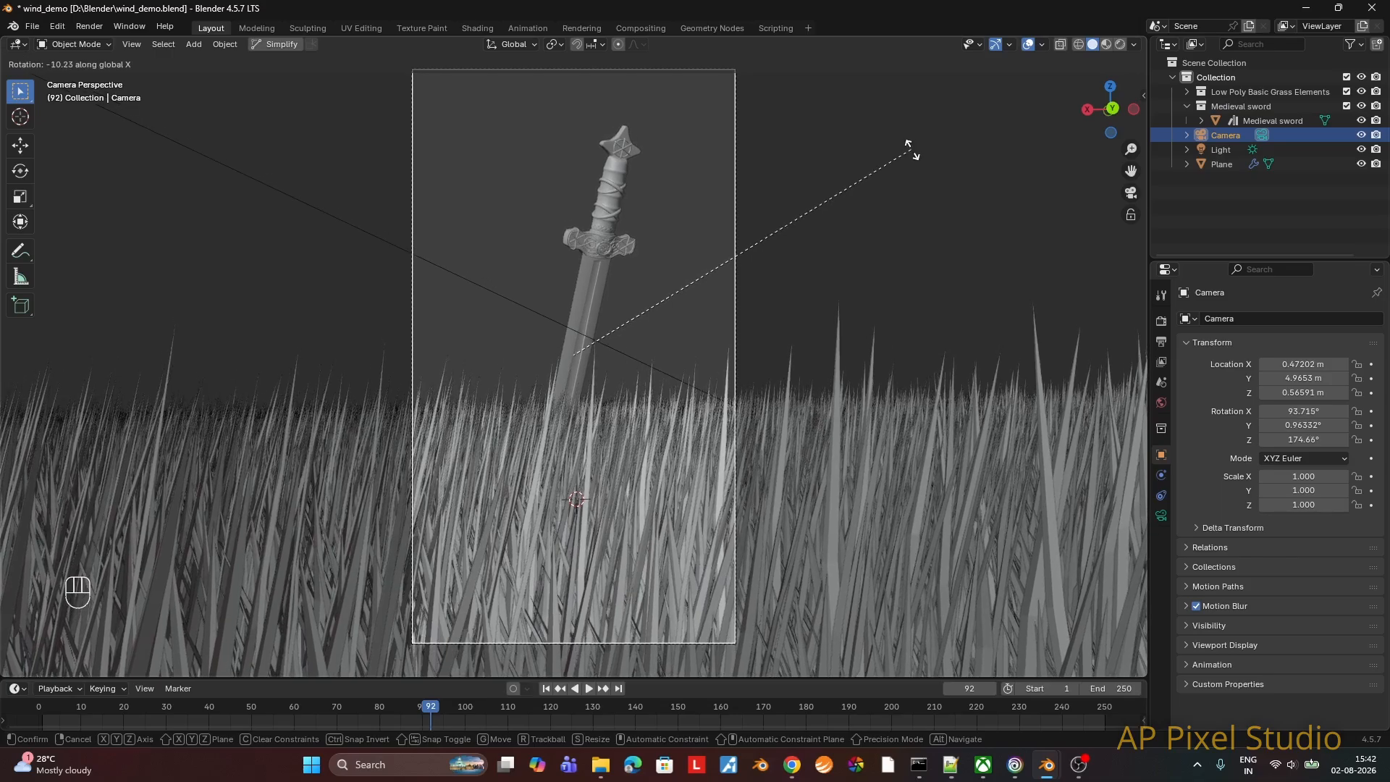
left_click(908, 159)
key("g")
key("z")
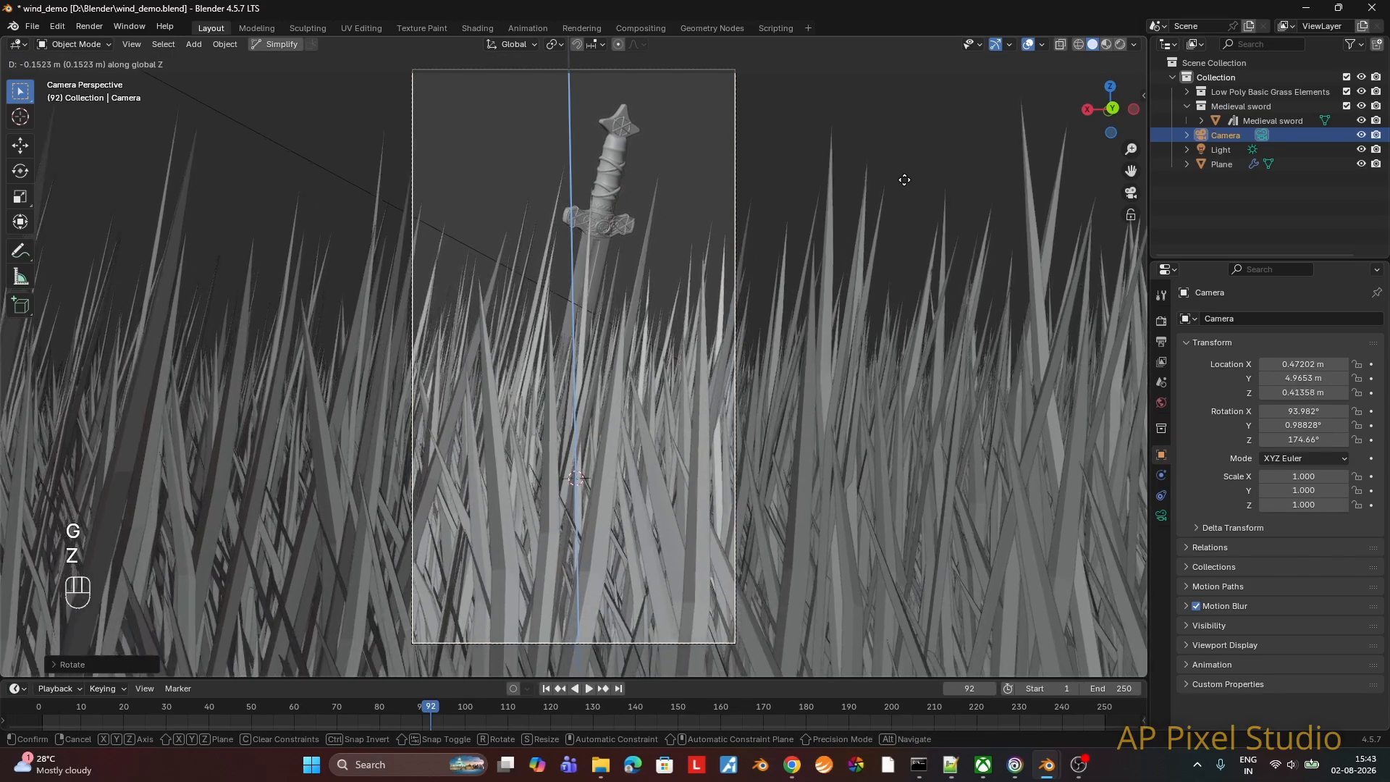
left_click(905, 186)
key("r")
key("y")
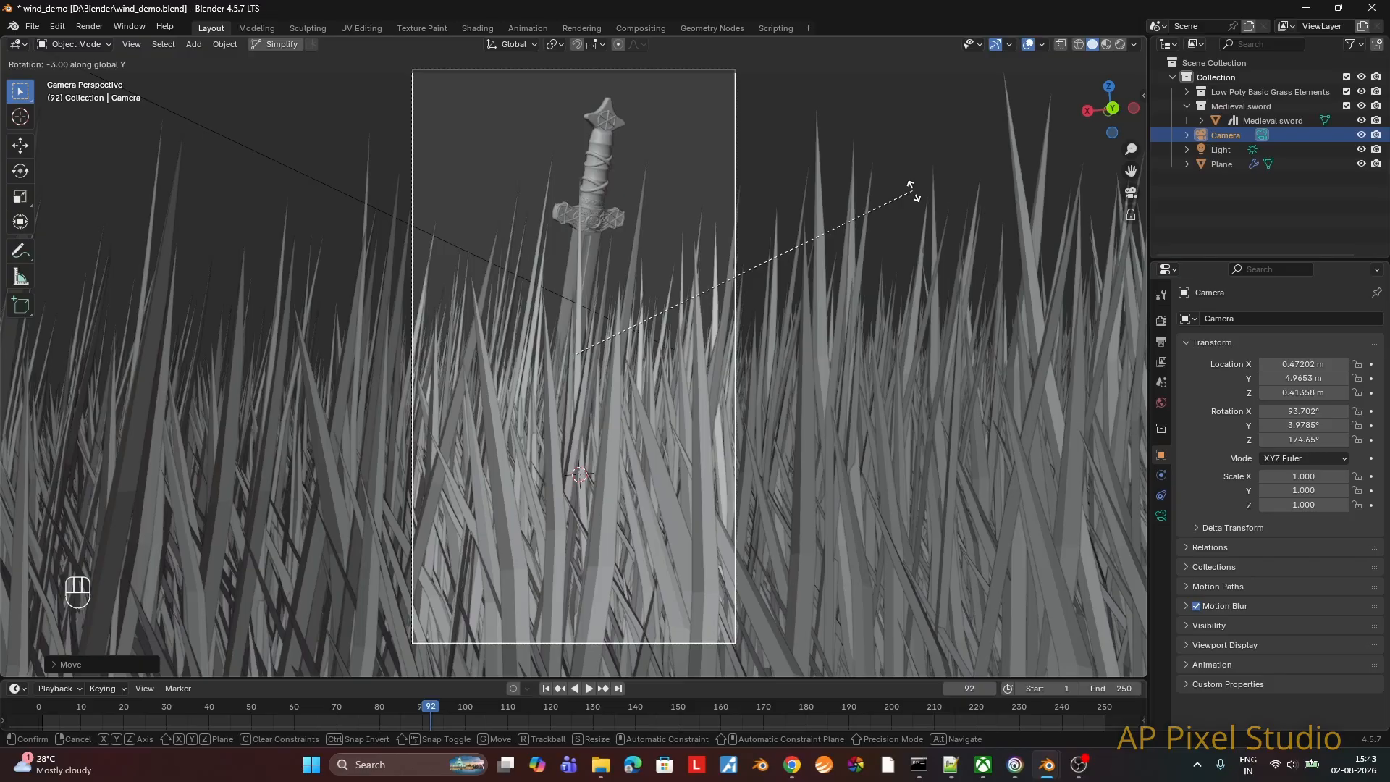
right_click(913, 190)
Step: Move the camera about 0.13 m along the negative X axis and keyframe its location and rotation at frame 1
key("g")
key("x")
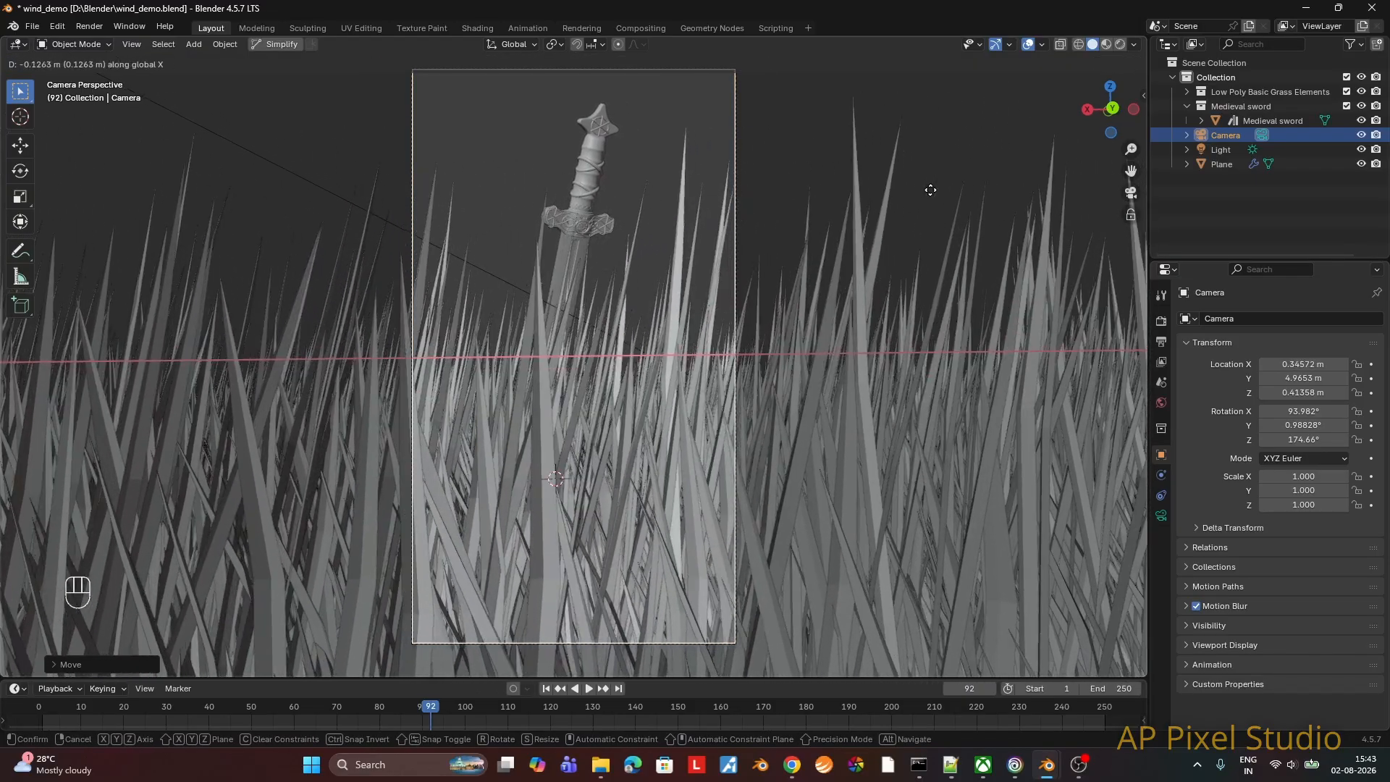
left_click(930, 194)
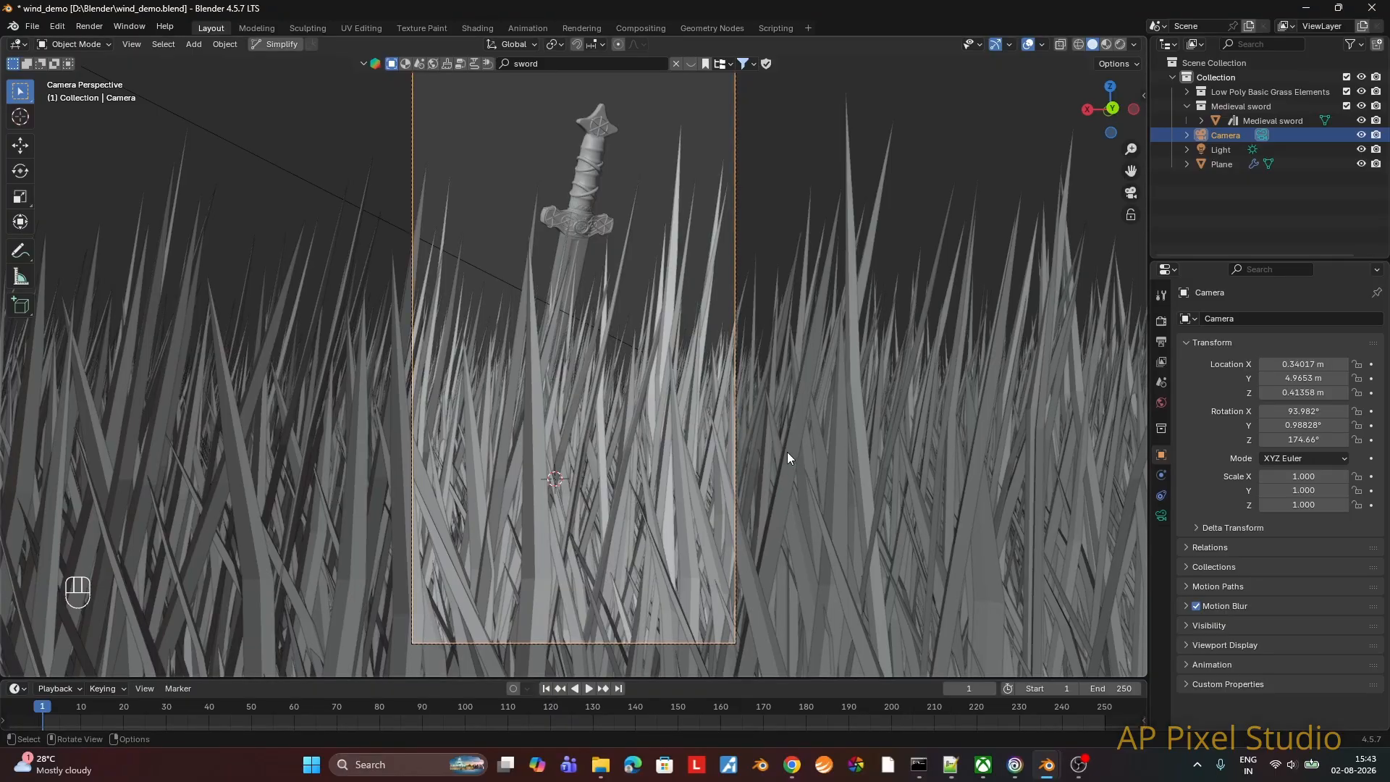
key("k")
left_click(732, 504)
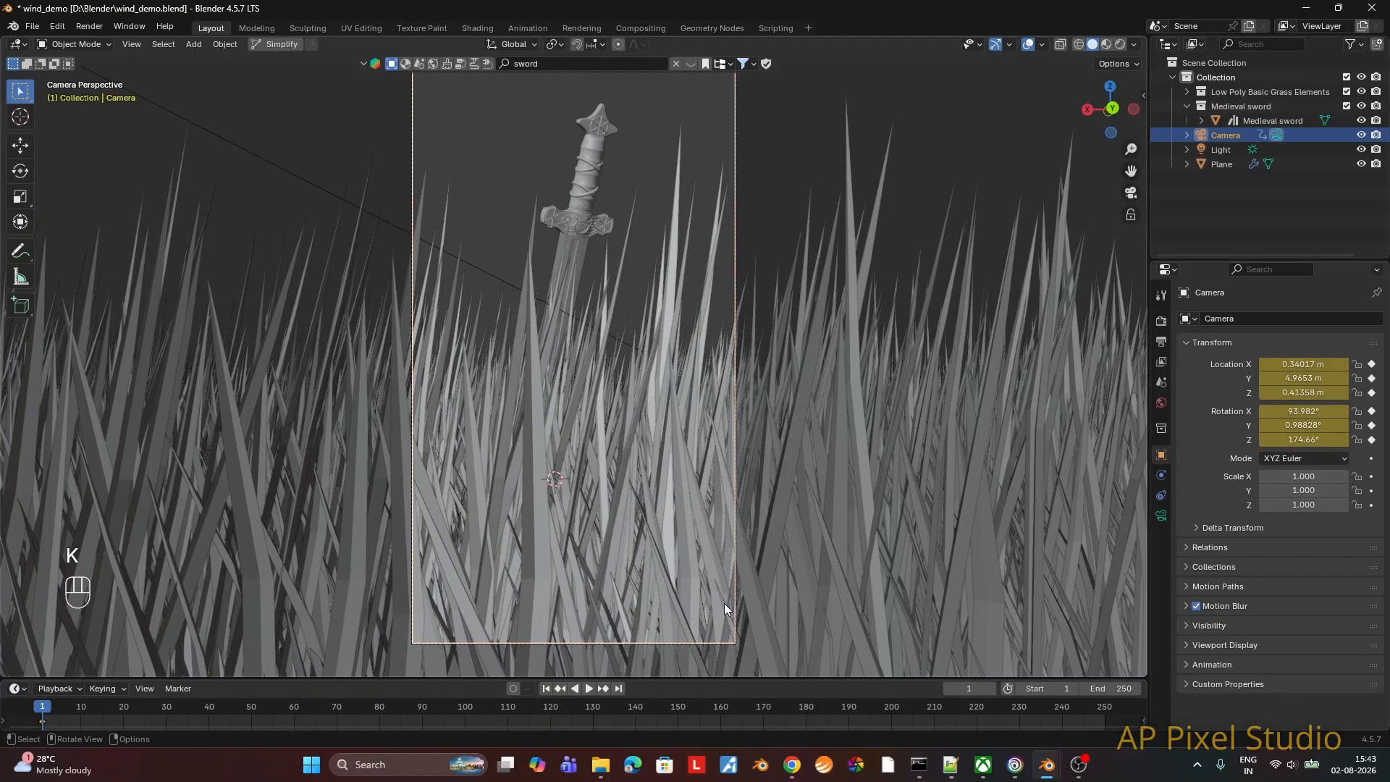
Step: At frame 250, move the camera about 0.49 m towards the sword along its local Z, and raise it about 0.11 m along global Z
left_click(614, 689)
key("g")
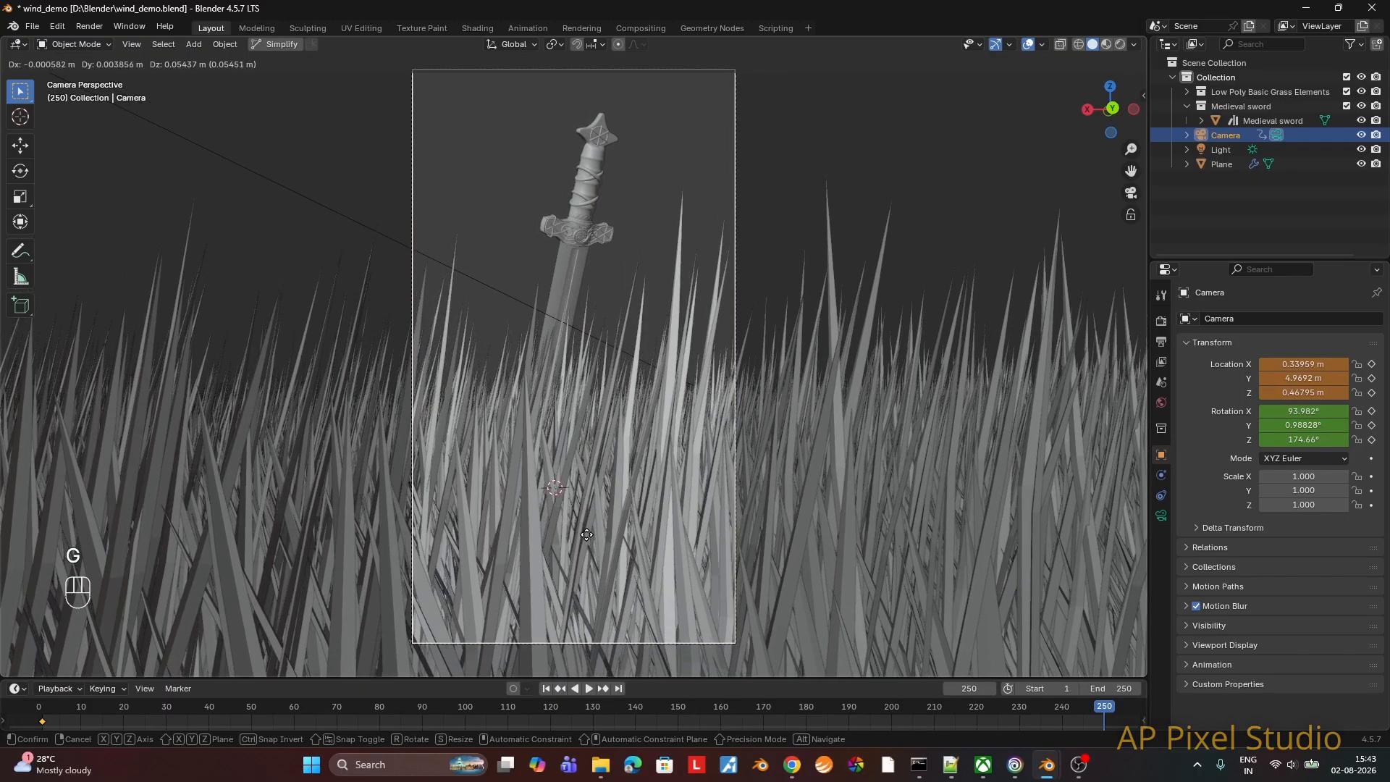
key("z")
key("z")
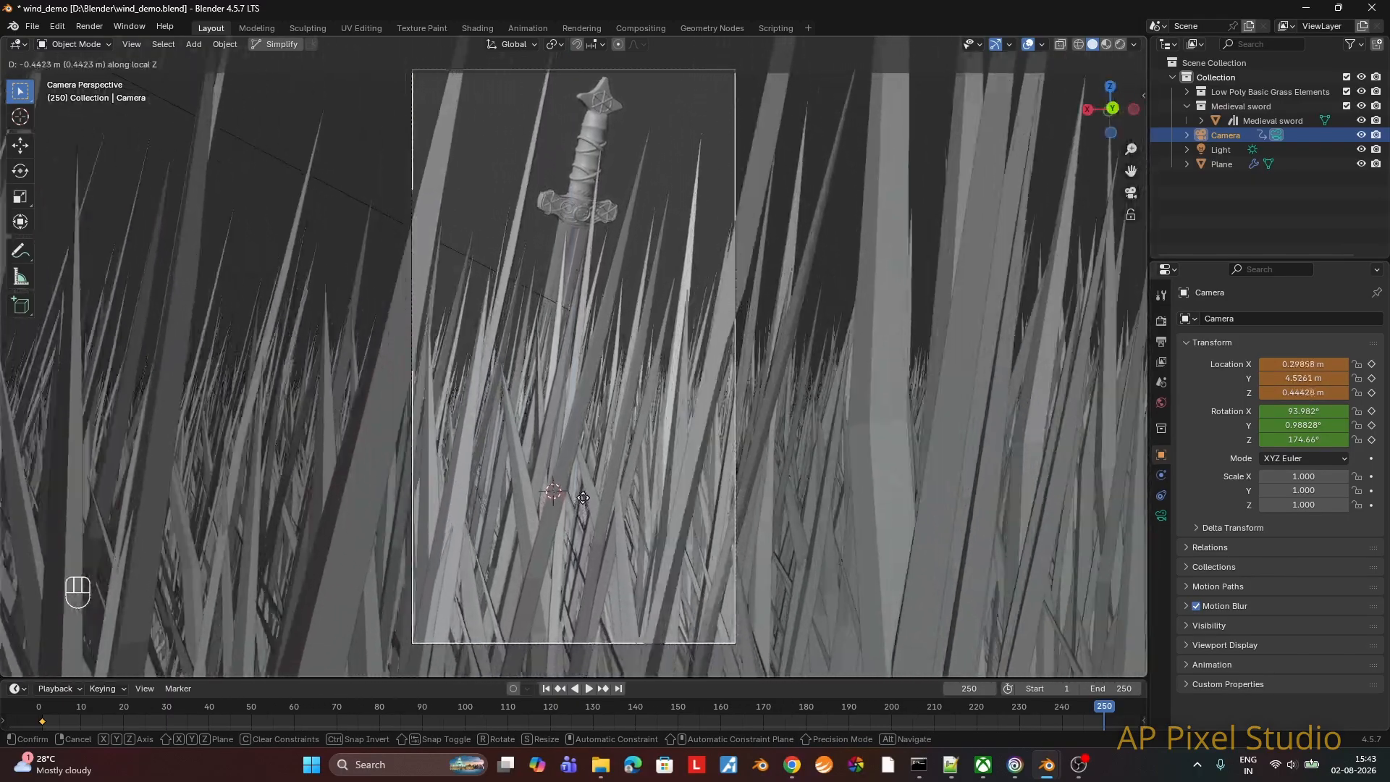
left_click(583, 498)
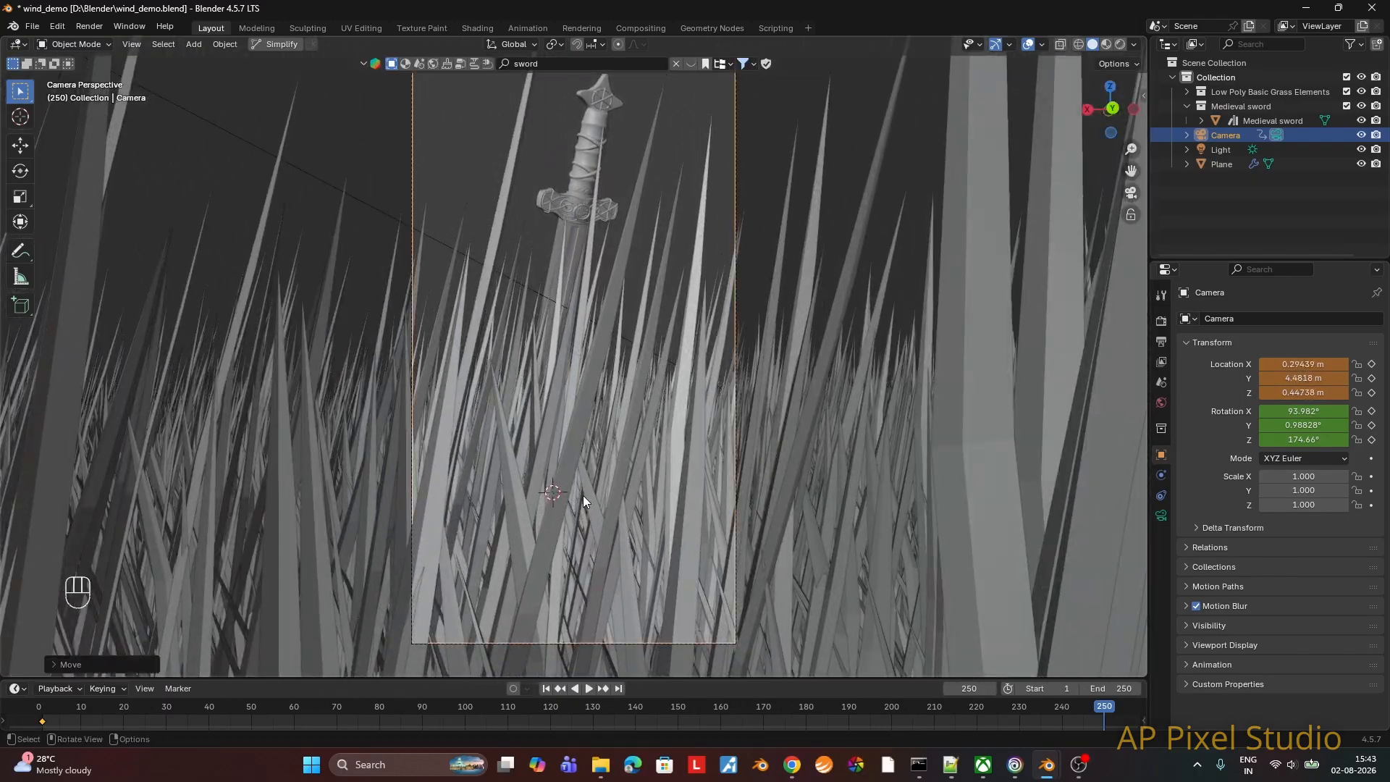
key("g")
key("z")
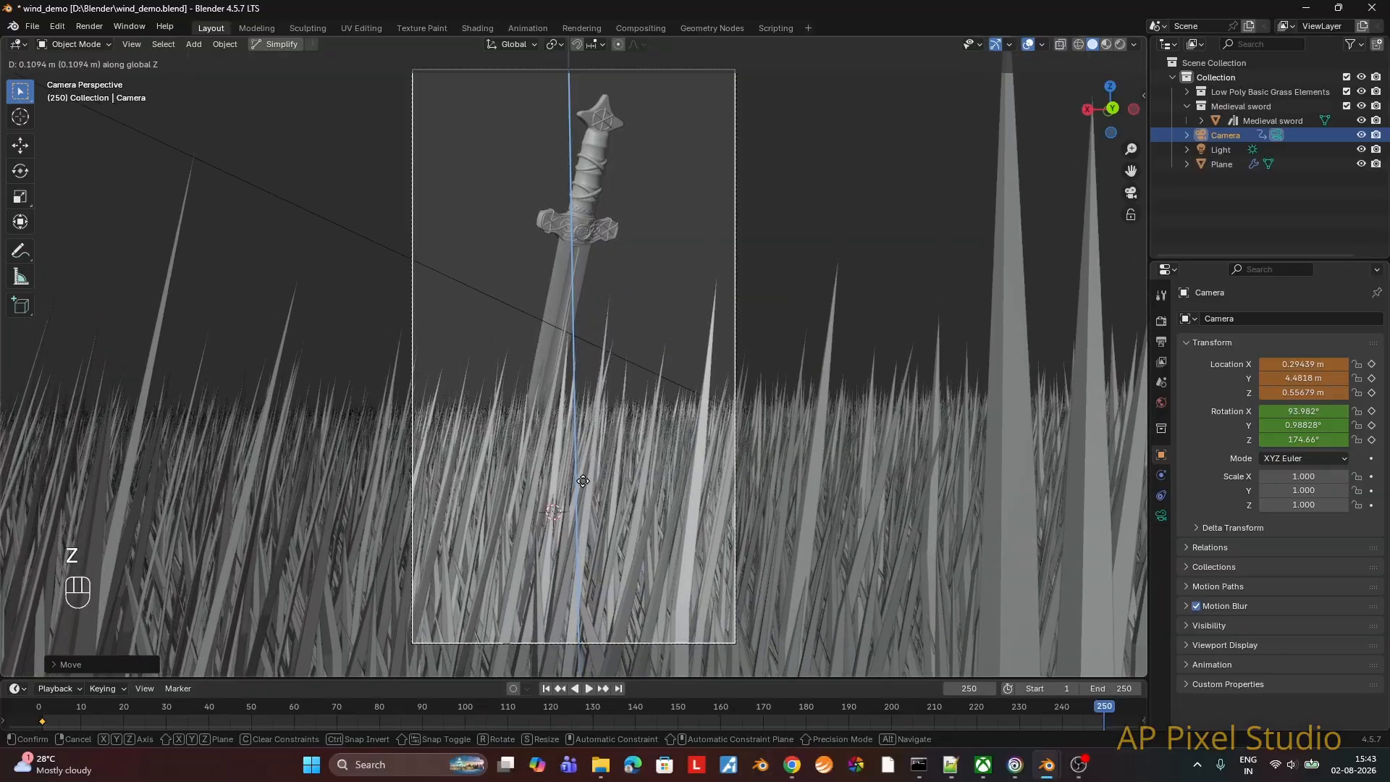
left_click(583, 480)
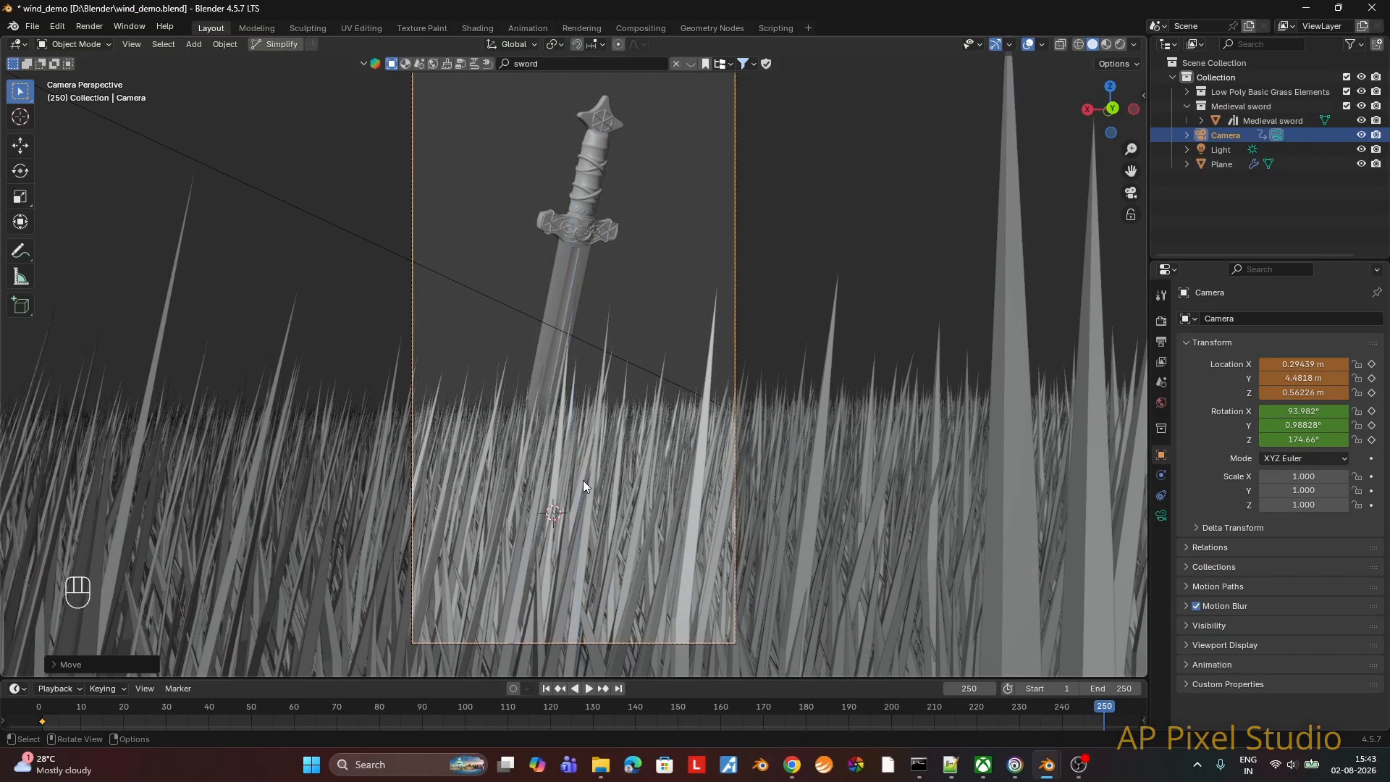
Step: Insert a camera keyframe at frame 250 and play back the animation to check the camera move
key("k")
left_click(584, 480)
left_click(588, 689)
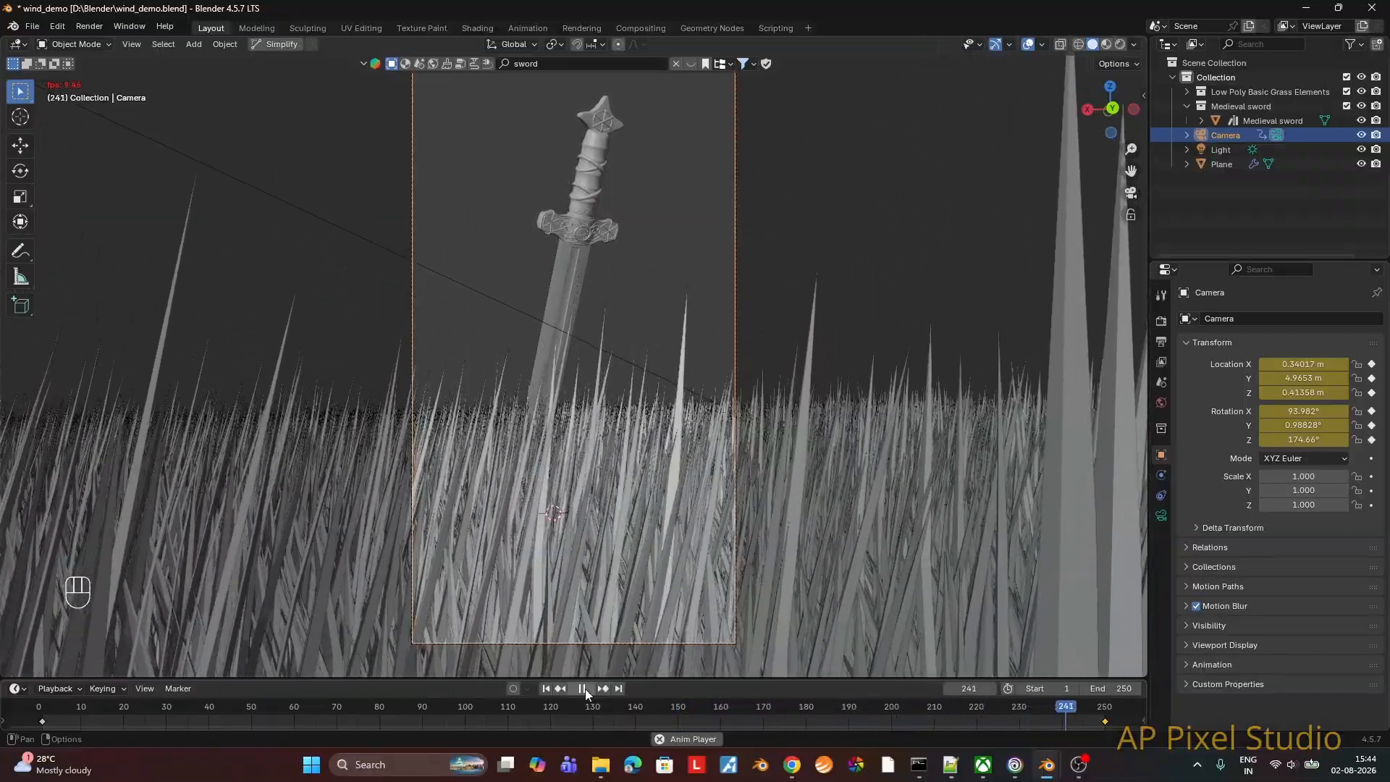
left_click(583, 689)
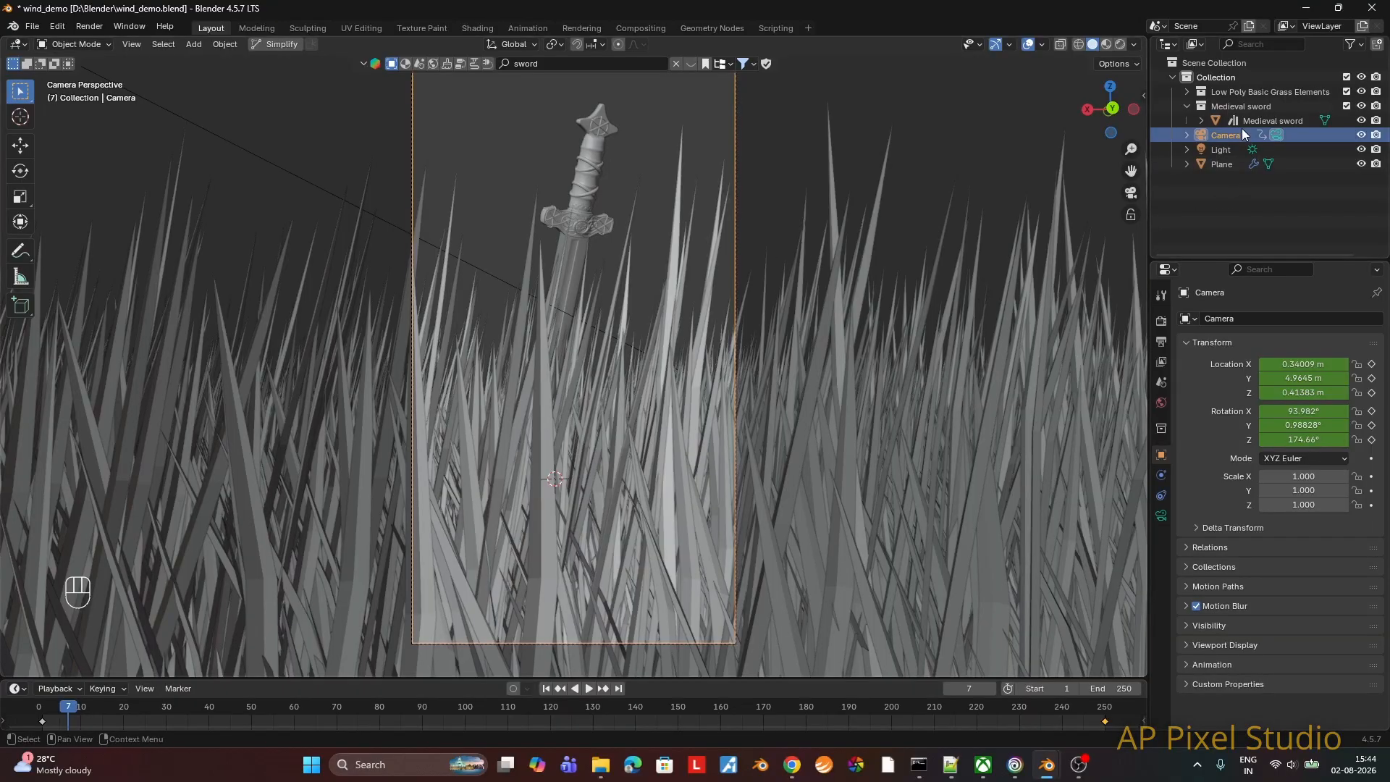
Step: Enable depth of field on the camera and set the Medieval sword as its focus object
left_click(1161, 515)
left_click(1211, 581)
left_click(1196, 581)
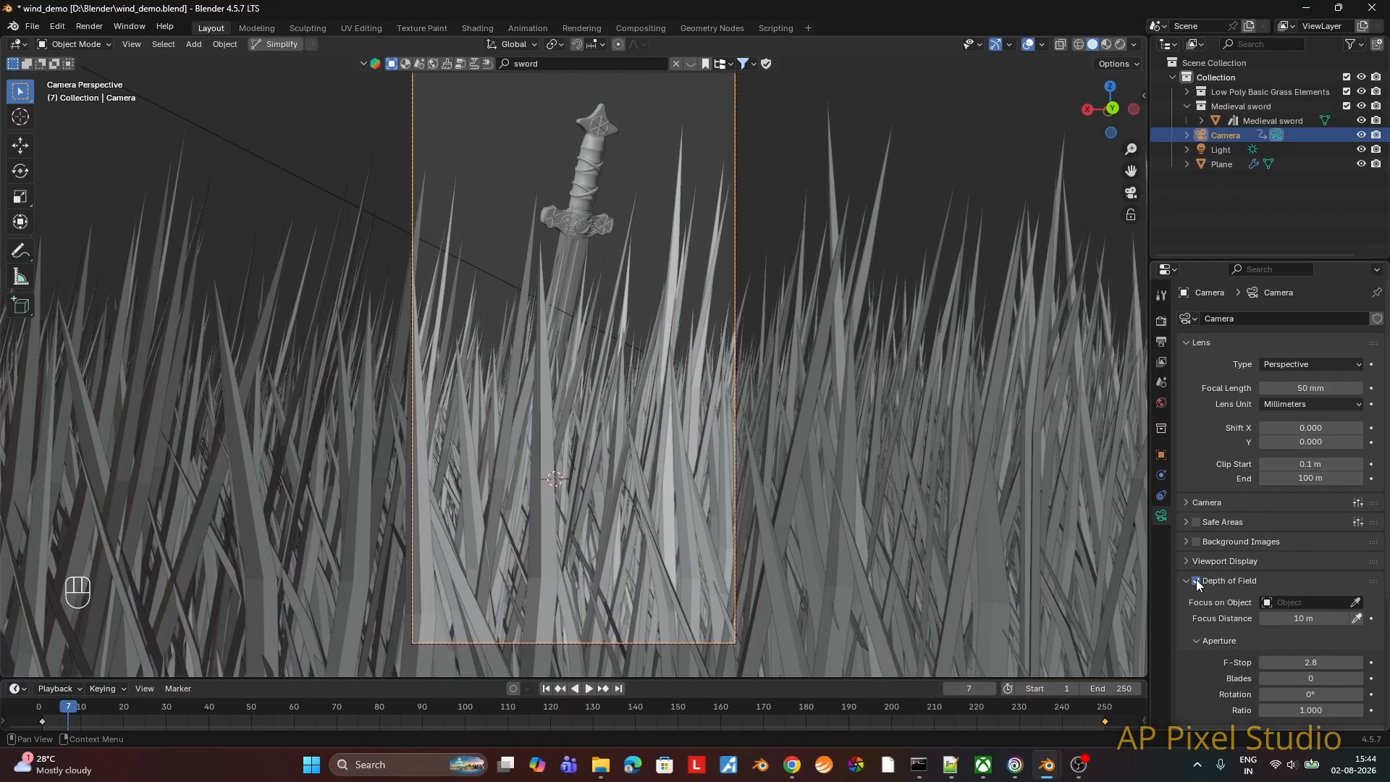
left_click(1356, 602)
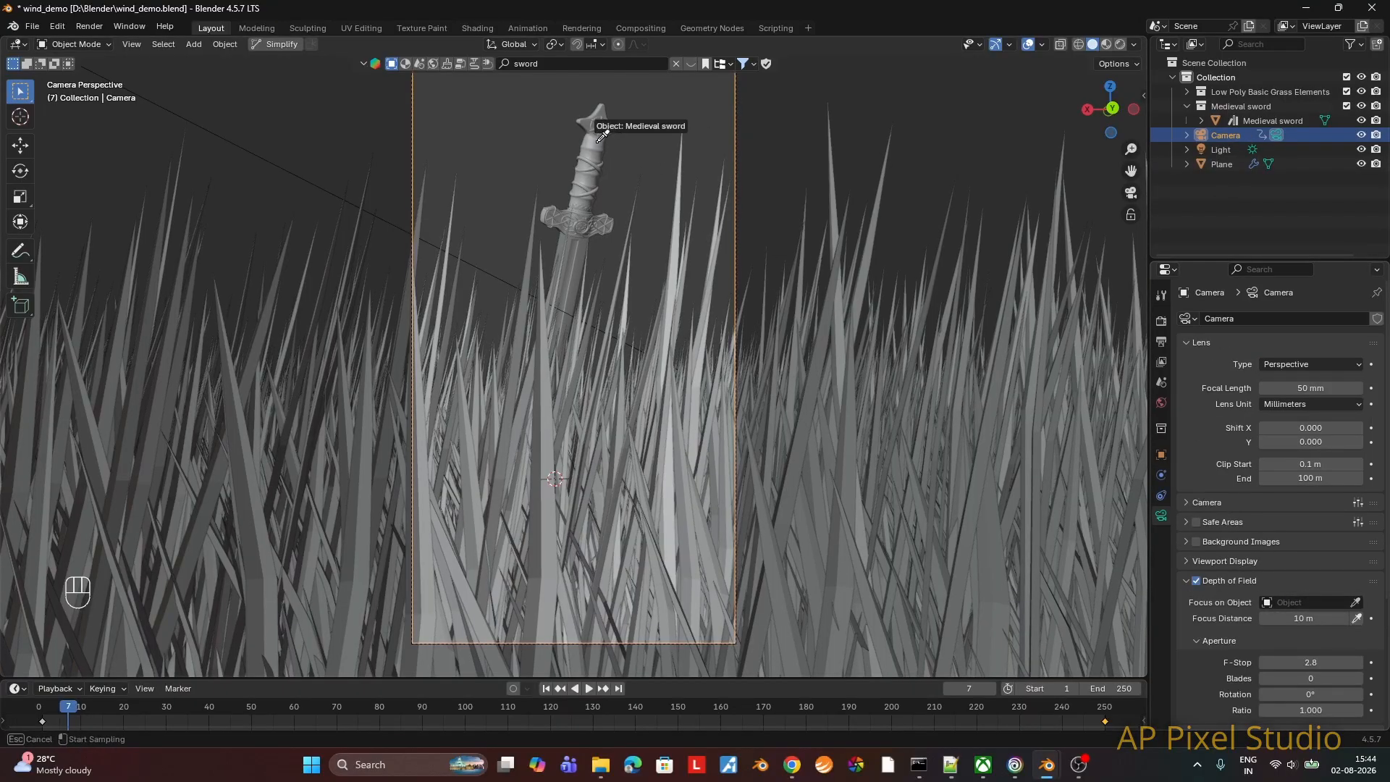
left_click(598, 139)
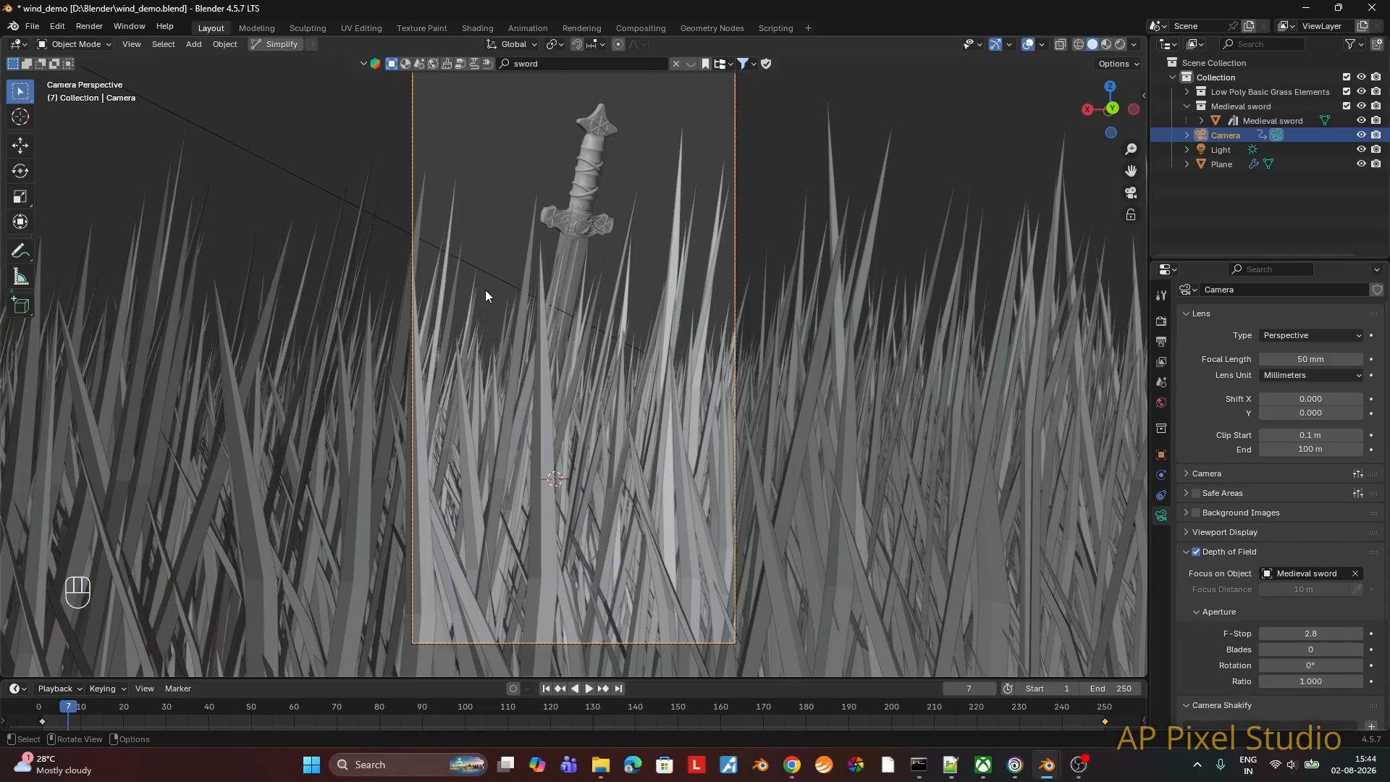
Step: Render a still image of the current frame to check the focus on the sword
left_click(89, 26)
left_click(105, 42)
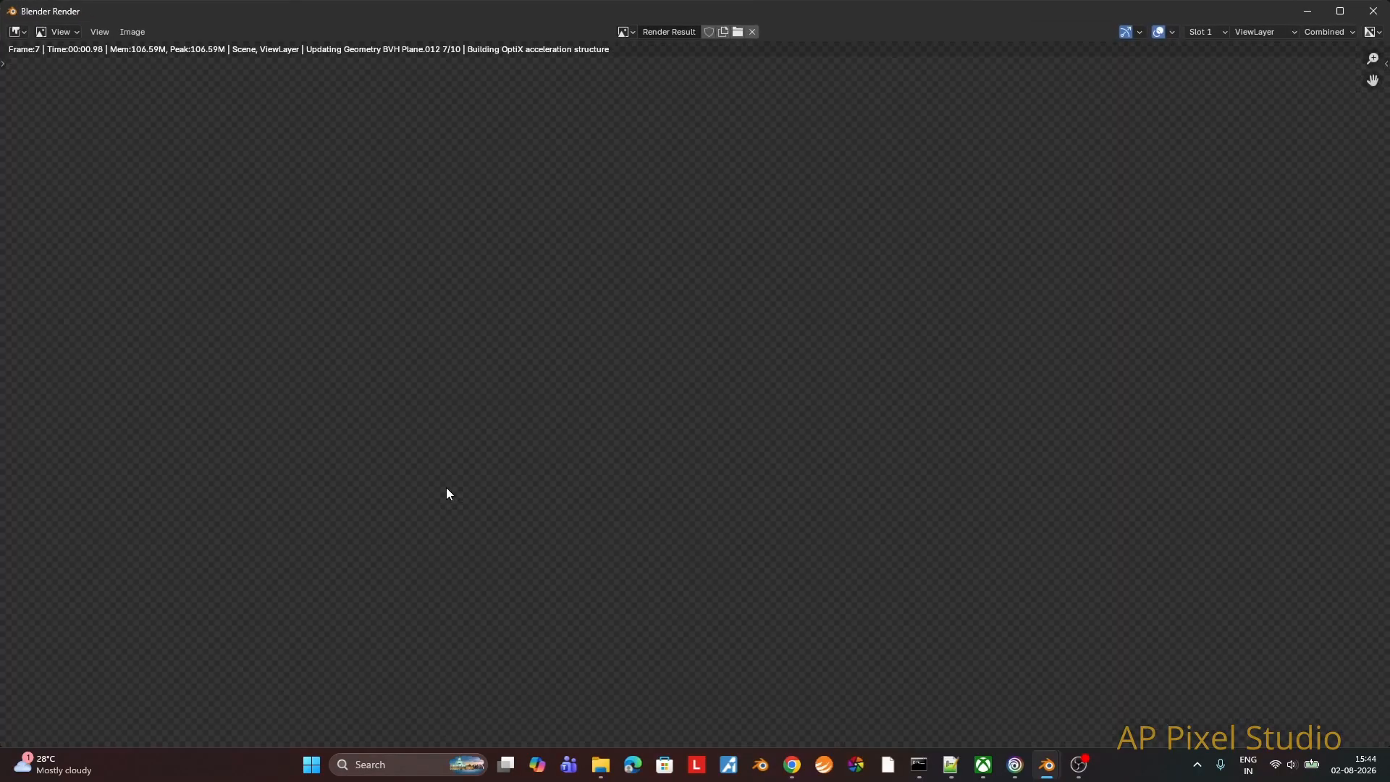